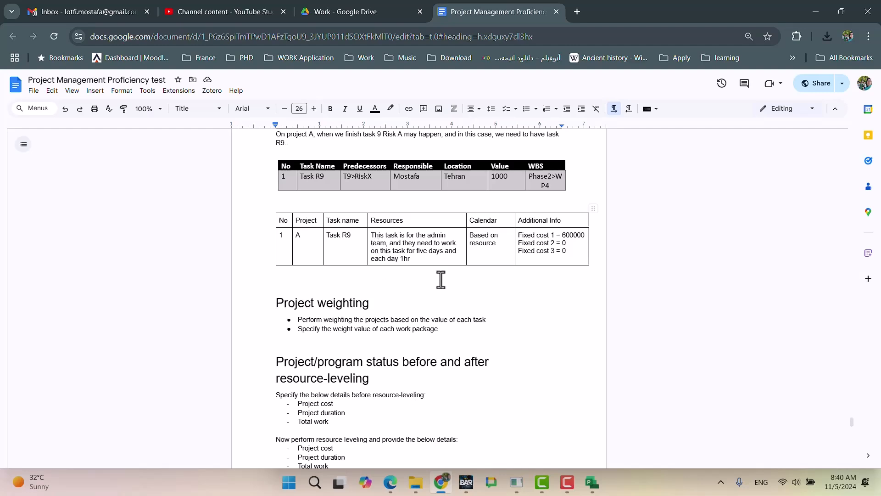
Step: Examine the test document's sections from Project weighting through Budget and cost leveling, Reports and Project updating
{"action": "scroll", "coordinate": [432, 293], "scroll_direction": "down", "scroll_amount": 3}
{"action": "scroll", "coordinate": [431, 289], "scroll_direction": "up", "scroll_amount": 3}
{"action": "scroll", "coordinate": [431, 285], "scroll_direction": "down", "scroll_amount": 3}
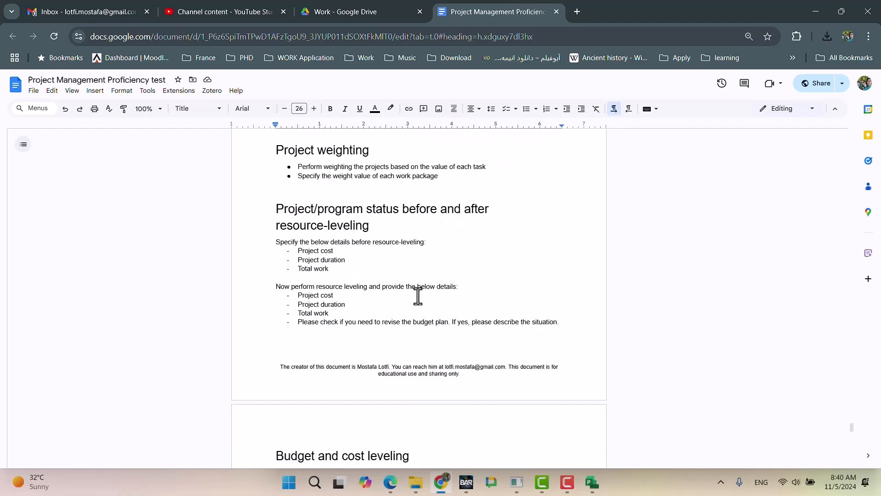
{"action": "scroll", "coordinate": [413, 293], "scroll_direction": "down", "scroll_amount": 3}
{"action": "scroll", "coordinate": [408, 283], "scroll_direction": "down", "scroll_amount": 3}
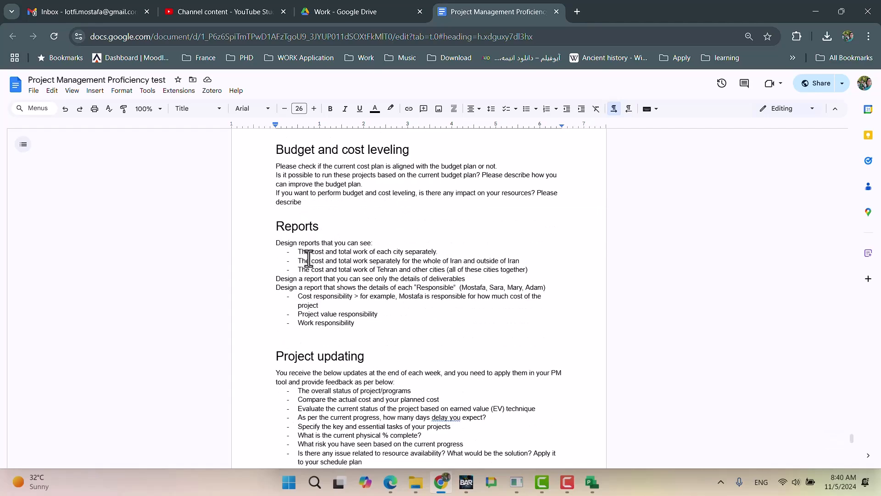
{"action": "scroll", "coordinate": [282, 251], "scroll_direction": "down", "scroll_amount": 3}
{"action": "scroll", "coordinate": [312, 241], "scroll_direction": "up", "scroll_amount": 6}
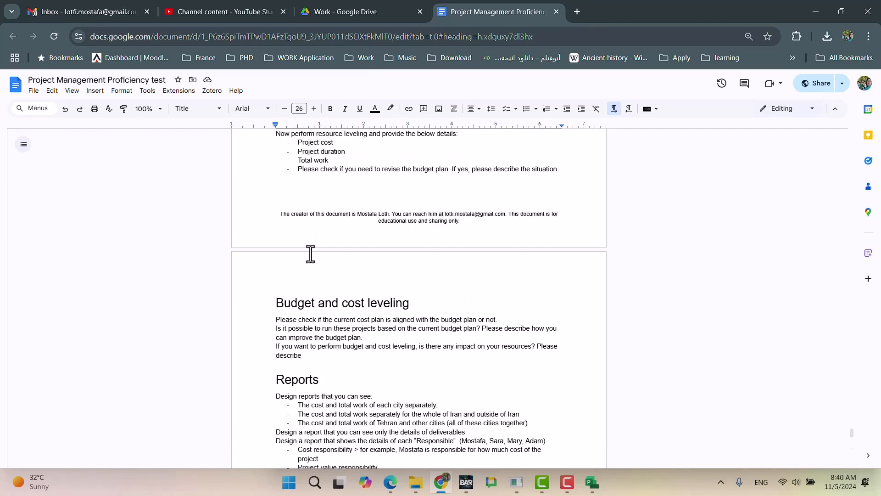
{"action": "scroll", "coordinate": [309, 317], "scroll_direction": "down", "scroll_amount": 3}
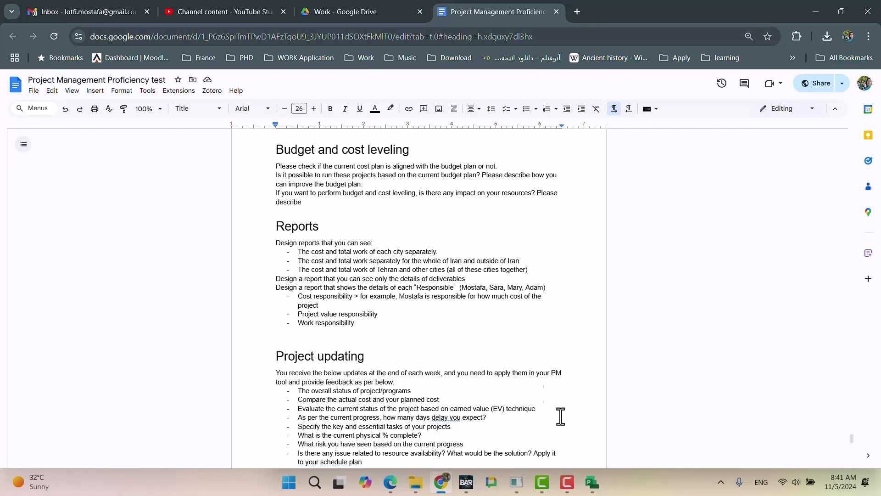
Step: Switch to UltimateExam.mpp in Microsoft Project and insert a Work column before the WBS Code column
{"action": "left_click", "coordinate": [593, 486]}
{"action": "mouse_move", "coordinate": [604, 426]}
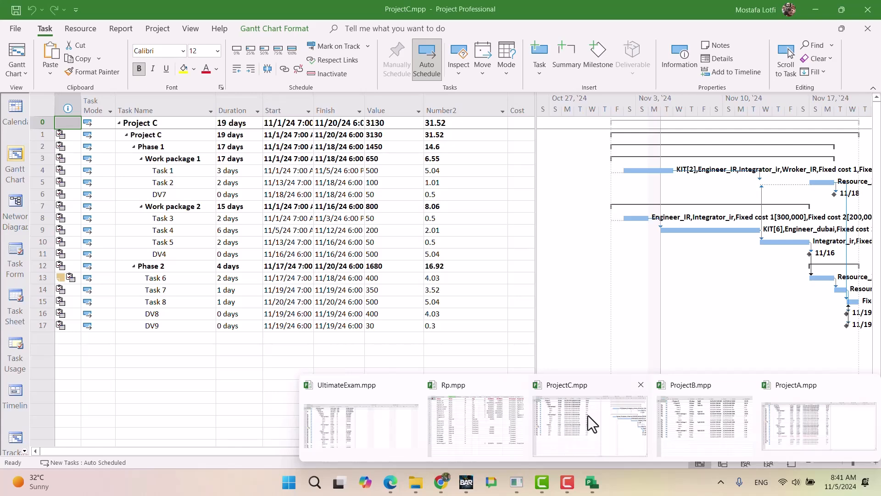
{"action": "mouse_move", "coordinate": [482, 431]}
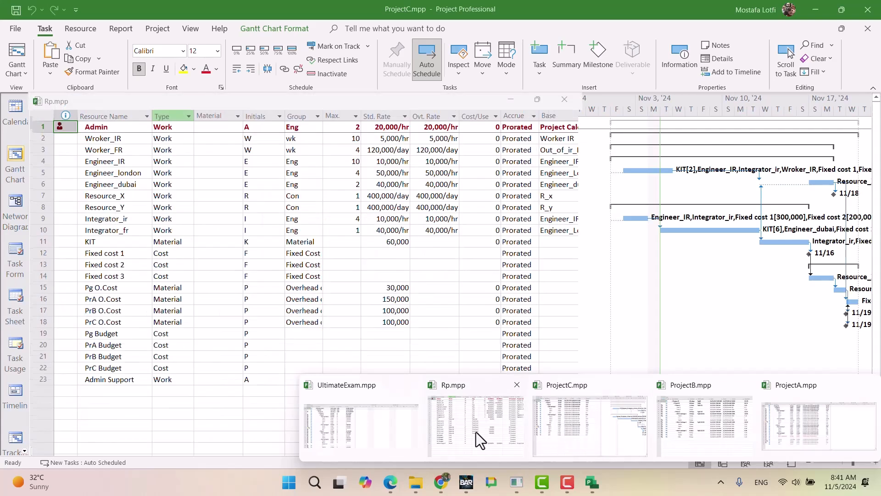
{"action": "left_click", "coordinate": [389, 427]}
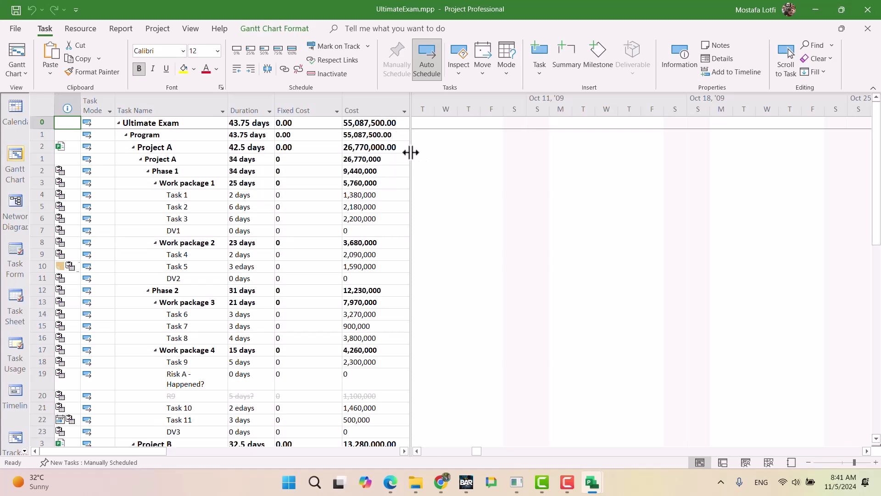
{"action": "left_click_drag", "start_coordinate": [410, 152], "coordinate": [566, 146]}
{"action": "left_click", "coordinate": [431, 106]}
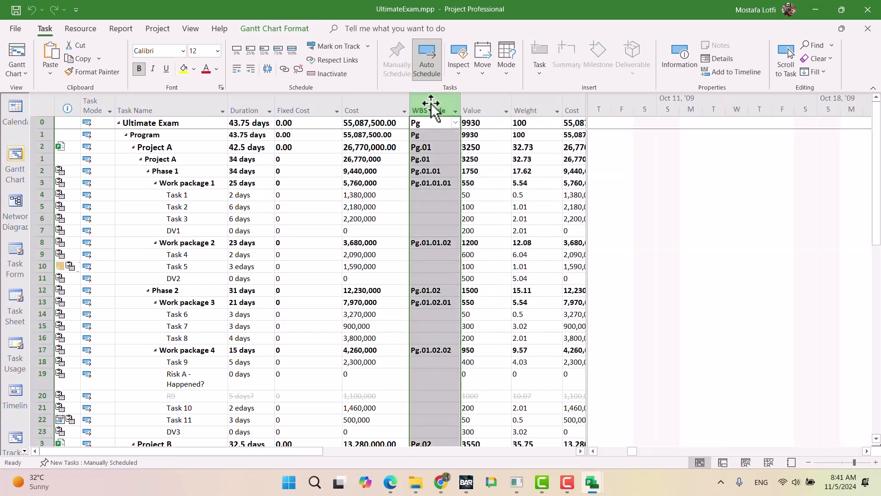
{"action": "key", "text": "Insert"}
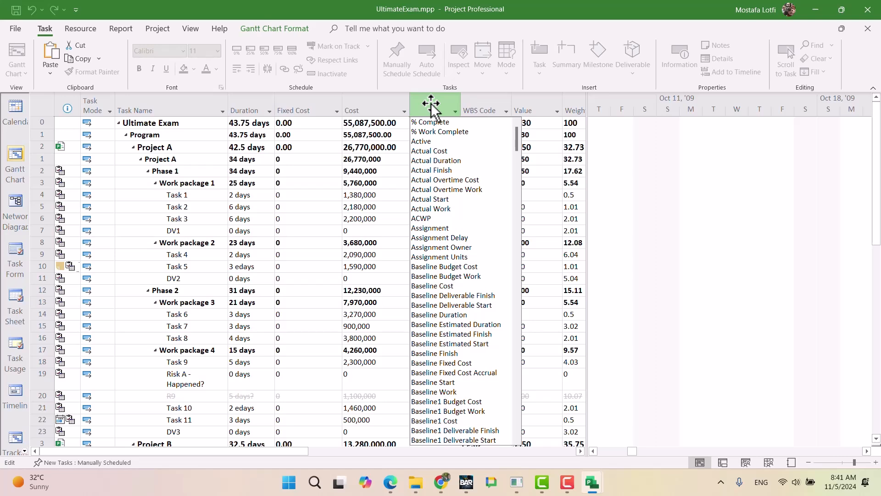
{"action": "type", "text": "wo"}
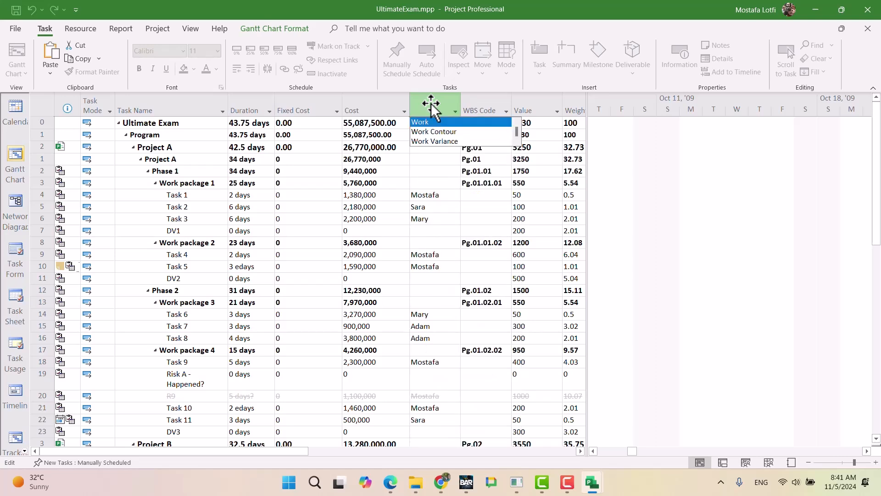
{"action": "key", "text": "Return"}
{"action": "left_click", "coordinate": [436, 135]}
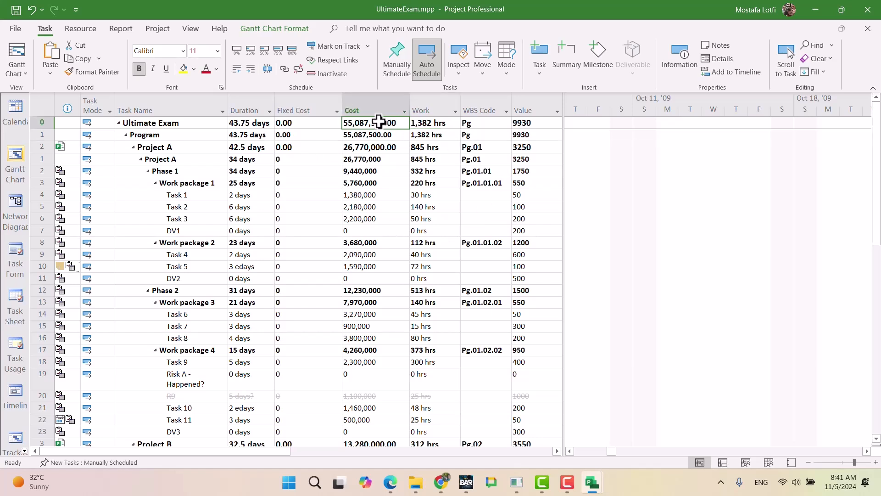
{"action": "left_click", "coordinate": [441, 123]}
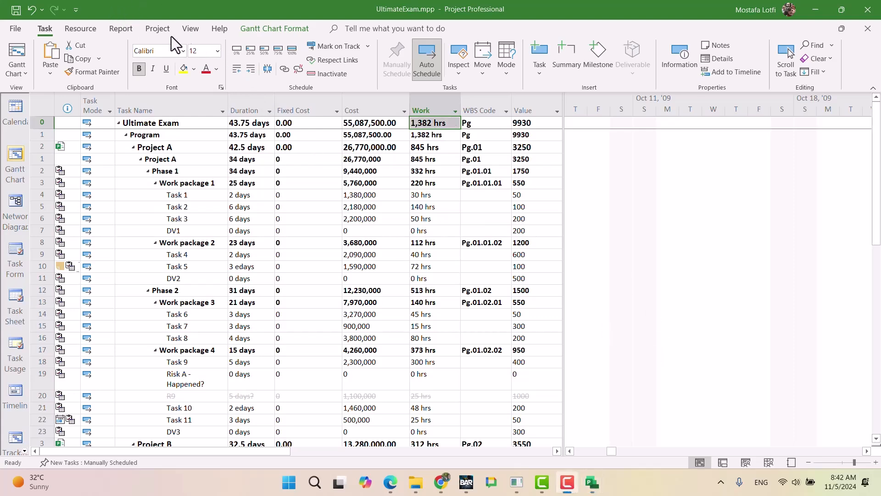
Step: Look over the templates offered for creating visual reports, without generating one
{"action": "left_click", "coordinate": [125, 29]}
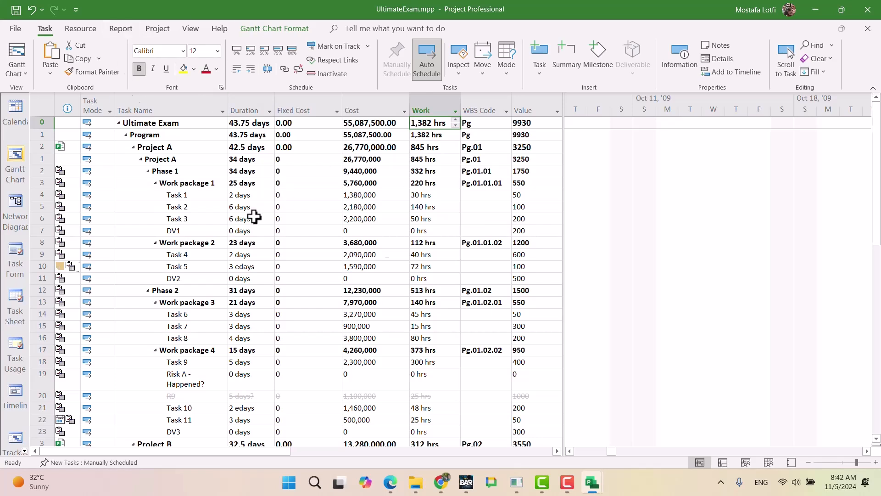
{"action": "left_click", "coordinate": [115, 30]}
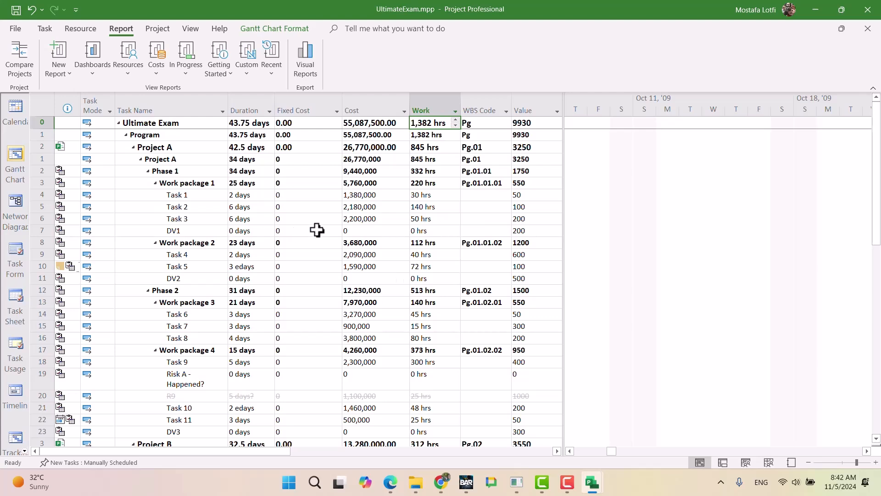
{"action": "left_click", "coordinate": [307, 75]}
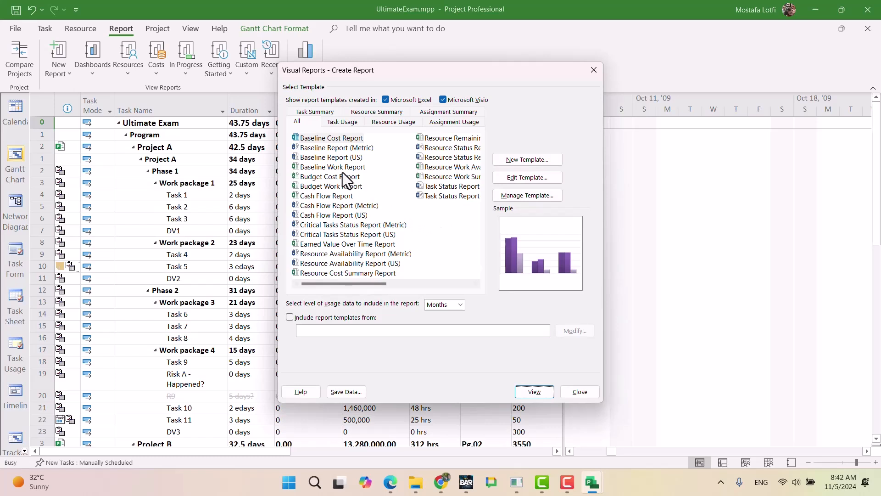
{"action": "left_click", "coordinate": [594, 70]}
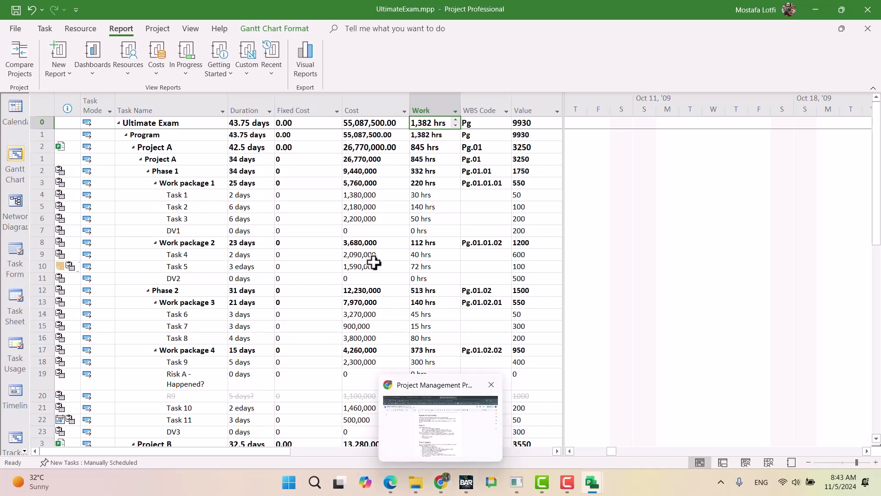
Step: Start a new task table definition and name it .Report 1
{"action": "left_click_drag", "start_coordinate": [564, 216], "coordinate": [281, 205]}
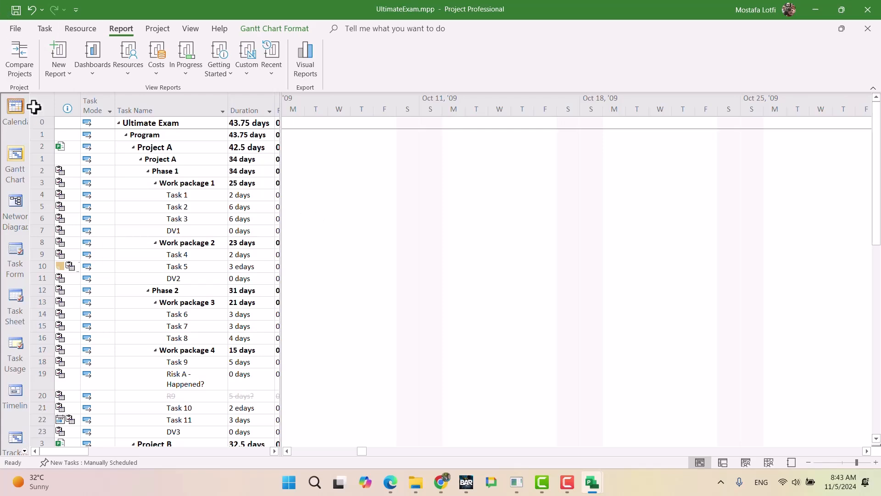
{"action": "left_click", "coordinate": [46, 33]}
{"action": "left_click_drag", "start_coordinate": [280, 205], "coordinate": [370, 218]}
{"action": "right_click", "coordinate": [47, 107]}
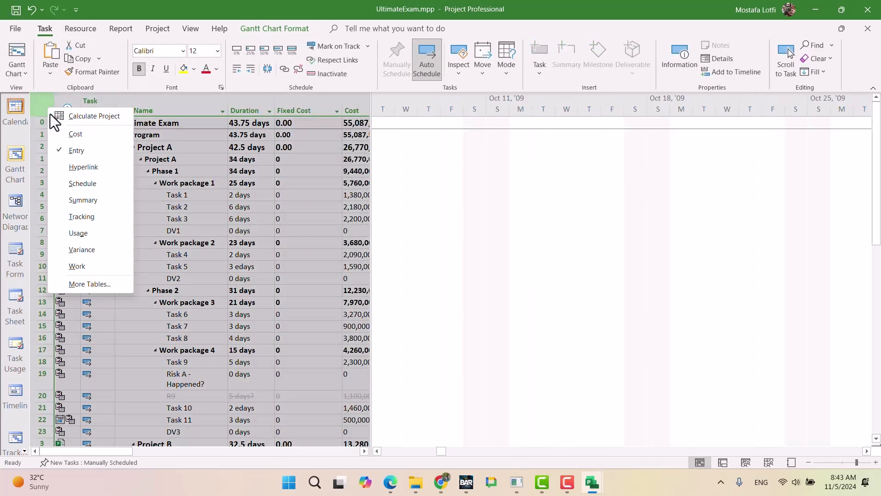
{"action": "left_click", "coordinate": [89, 284]}
{"action": "left_click", "coordinate": [277, 81]}
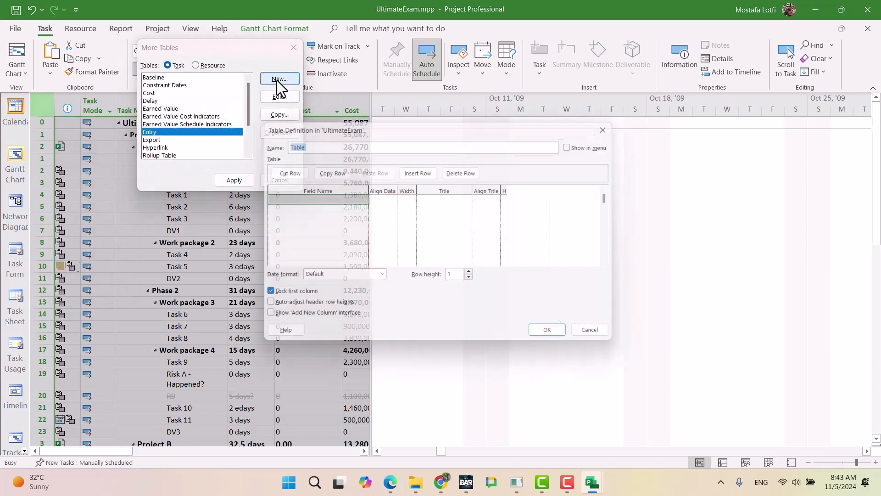
{"action": "left_click_drag", "start_coordinate": [349, 125], "coordinate": [414, 132]}
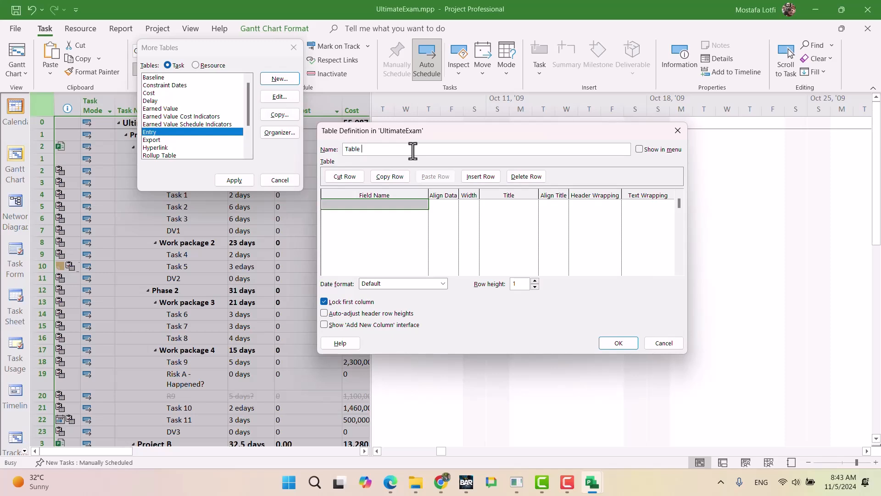
{"action": "key", "text": "BackSpace"}
{"action": "type", "text": ".Report 1"}
Step: Add the ID, Indicators and Name fields as the first three rows of the .Report 1 table definition
{"action": "left_click", "coordinate": [385, 205]}
{"action": "type", "text": "ID"}
{"action": "key", "text": "Tab"}
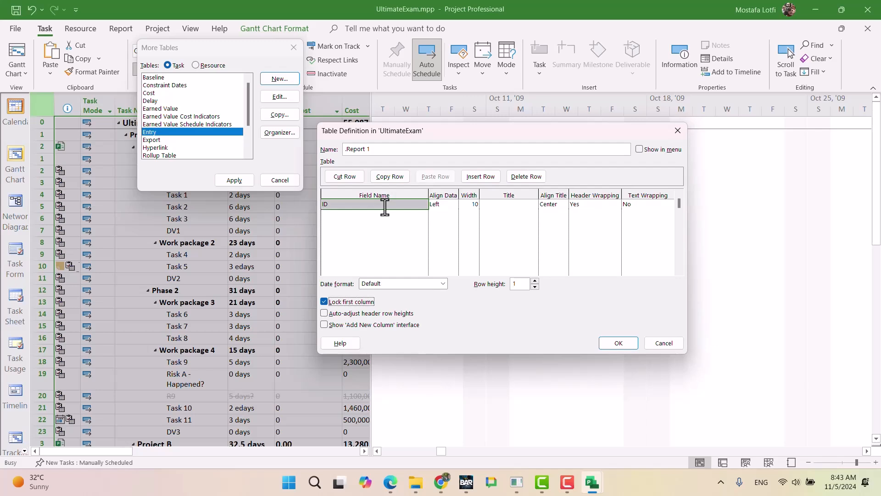
{"action": "left_click", "coordinate": [397, 213]}
{"action": "type", "text": "Indicators"}
{"action": "left_click", "coordinate": [388, 225]}
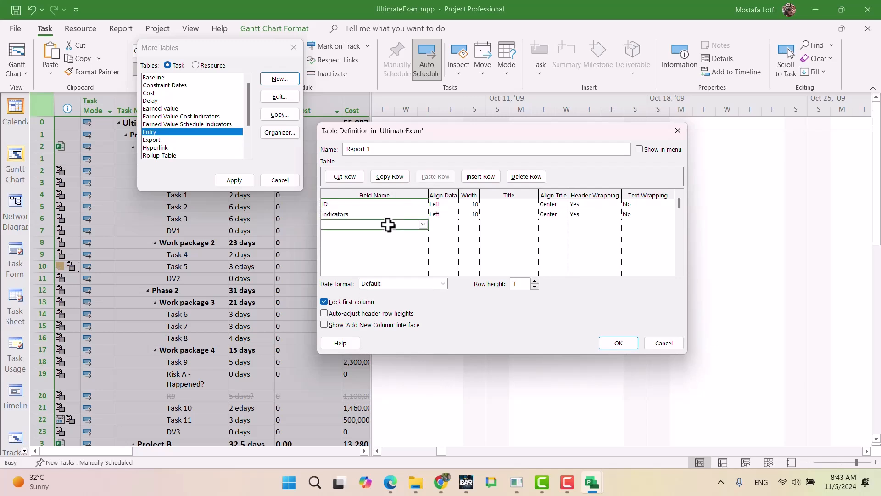
{"action": "type", "text": "Tas"}
{"action": "key", "text": "BackSpace"}
{"action": "key", "text": "BackSpace"}
{"action": "key", "text": "BackSpace"}
{"action": "key", "text": "BackSpace"}
{"action": "type", "text": "Name"}
{"action": "key", "text": "Return"}
{"action": "left_click", "coordinate": [342, 228]}
{"action": "left_click", "coordinate": [390, 244]}
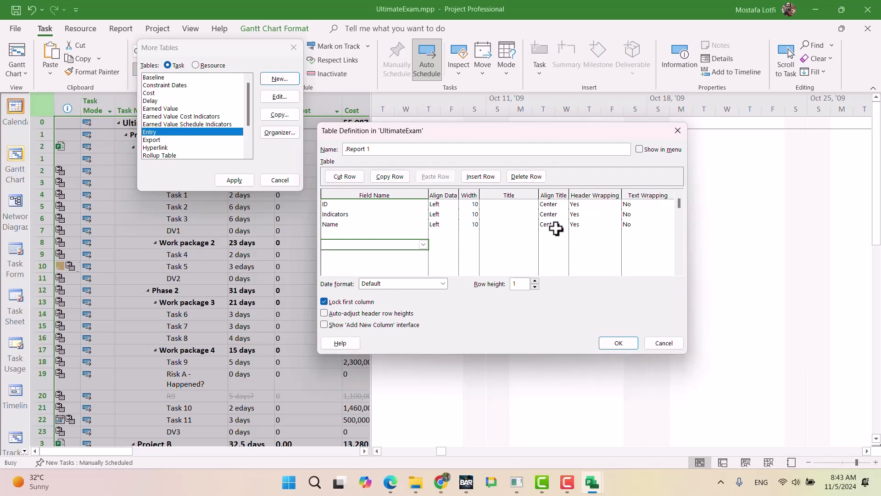
Step: Add the Text1 field below Name, save the .Report 1 table definition and close the table list without applying it
{"action": "left_click", "coordinate": [371, 234]}
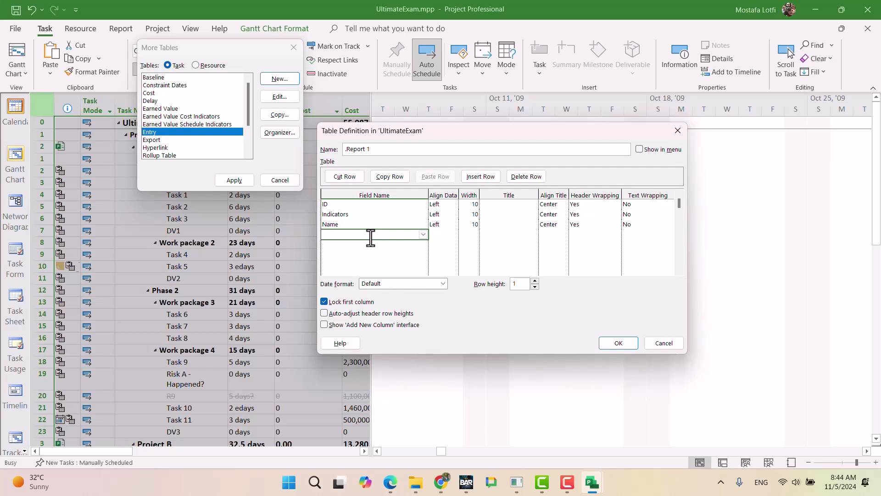
{"action": "type", "text": "Respo"}
{"action": "key", "text": "BackSpace"}
{"action": "key", "text": "BackSpace"}
{"action": "key", "text": "BackSpace"}
{"action": "key", "text": "BackSpace"}
{"action": "key", "text": "BackSpace"}
{"action": "key", "text": "BackSpace"}
{"action": "type", "text": "Tes"}
{"action": "key", "text": "BackSpace"}
{"action": "type", "text": "x"}
{"action": "left_click", "coordinate": [423, 235]}
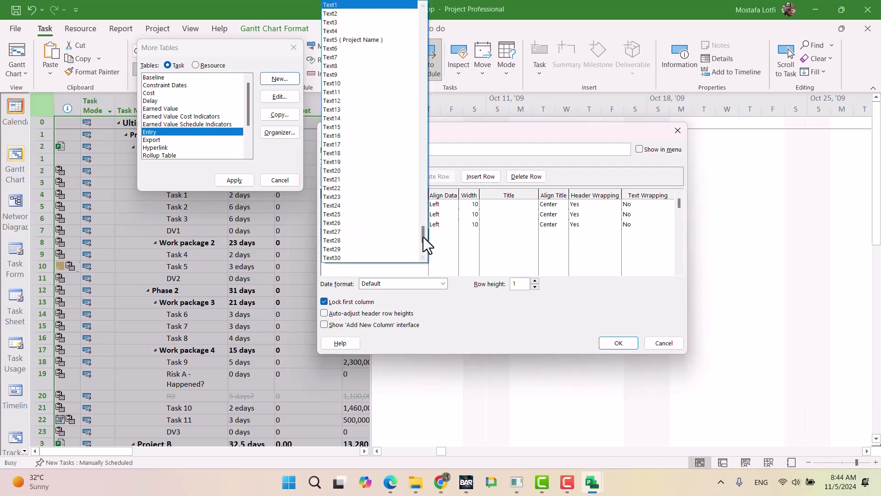
{"action": "scroll", "coordinate": [368, 74], "scroll_direction": "up", "scroll_amount": 5}
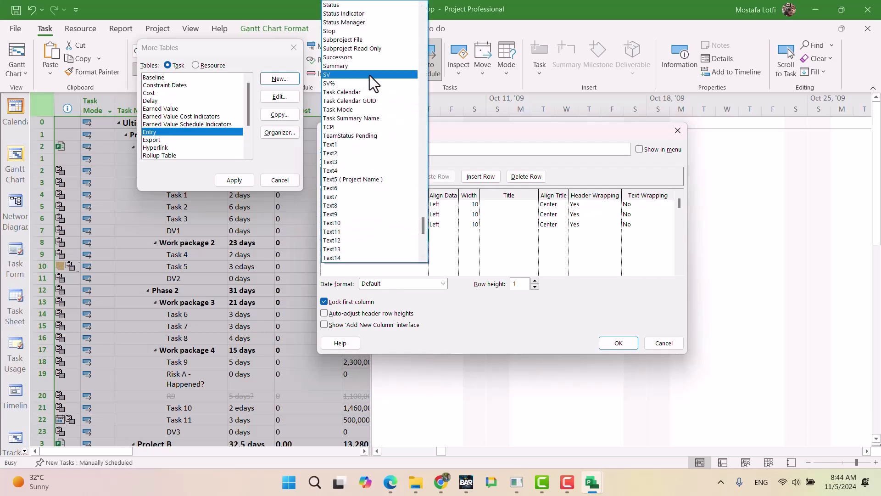
{"action": "left_click", "coordinate": [369, 148]}
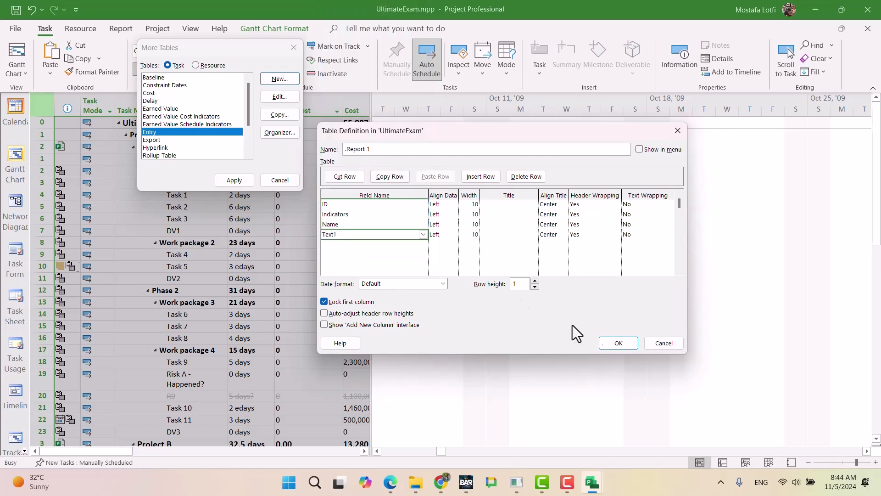
{"action": "left_click", "coordinate": [612, 339]}
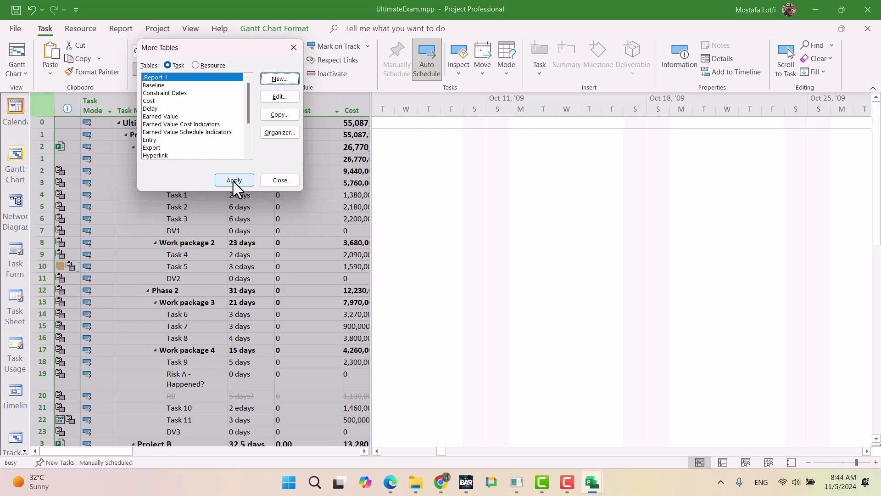
{"action": "left_click", "coordinate": [278, 181]}
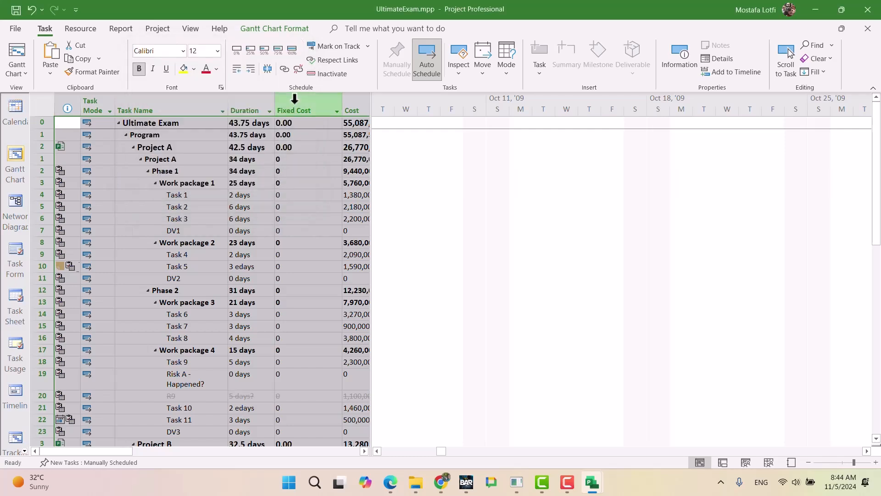
Step: Insert a Text1 column before Fixed Cost and rename that custom field Responsible
{"action": "key", "text": "Insert"}
{"action": "key", "text": "Return"}
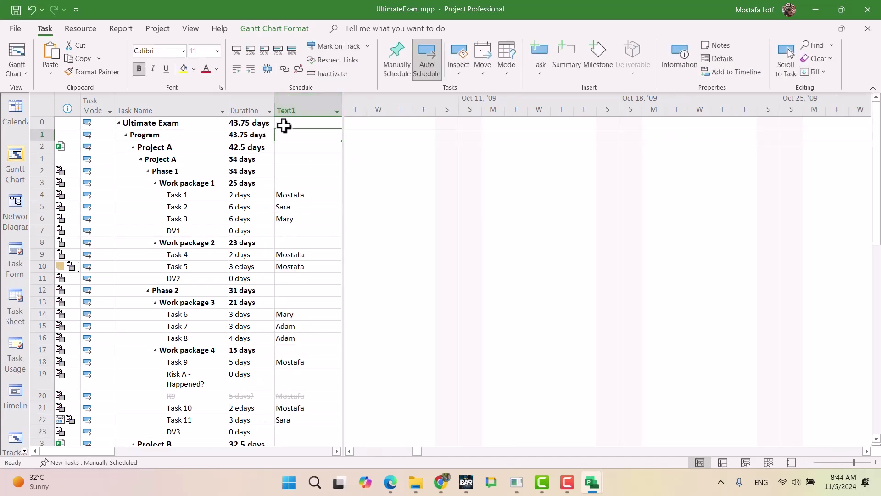
{"action": "right_click", "coordinate": [290, 108]}
{"action": "left_click", "coordinate": [349, 285]}
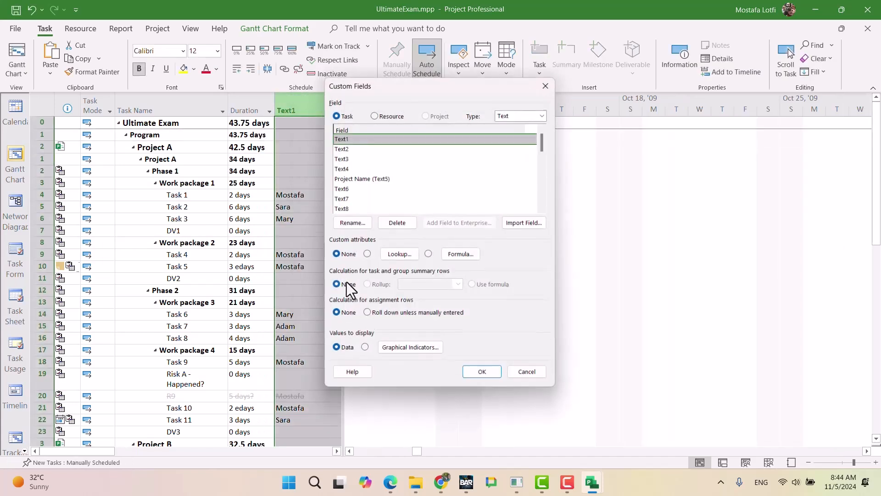
{"action": "left_click", "coordinate": [352, 223]}
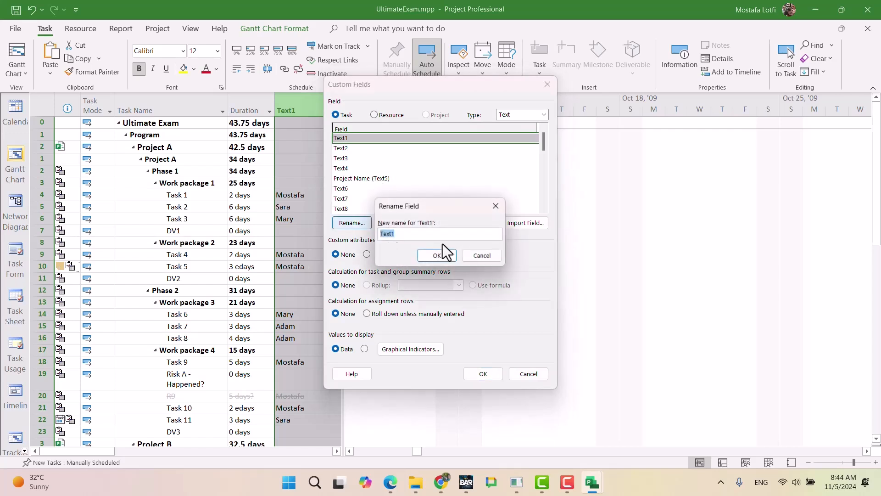
{"action": "type", "text": "Responsible"}
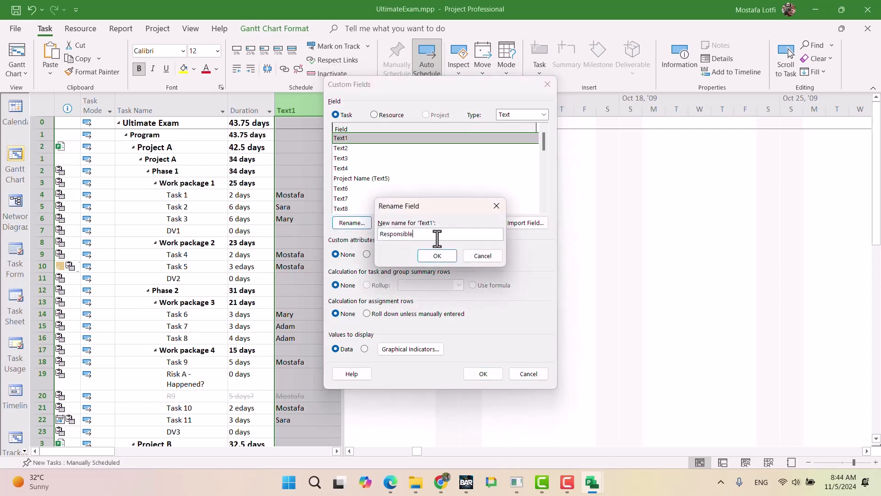
{"action": "key", "text": "Return"}
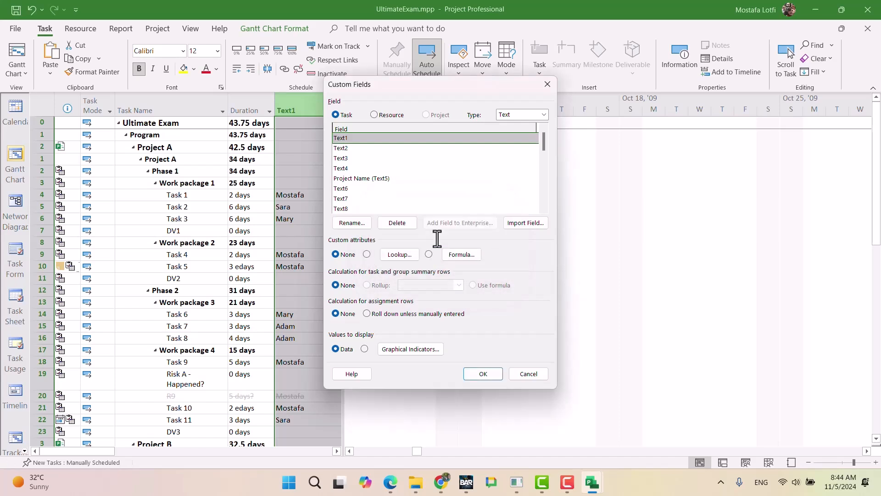
{"action": "left_click", "coordinate": [478, 378]}
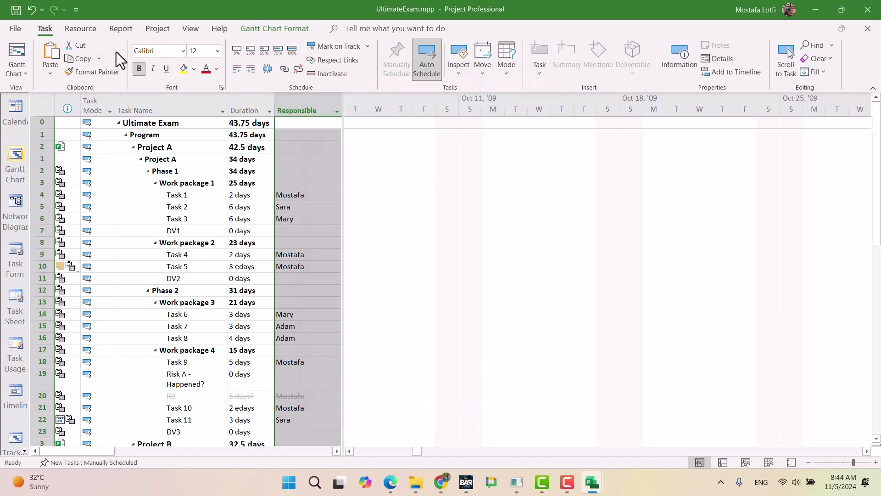
Step: Reopen the .Report 1 table definition and add the Cost and Work fields below Responsible
{"action": "right_click", "coordinate": [42, 105]}
{"action": "left_click", "coordinate": [95, 281]}
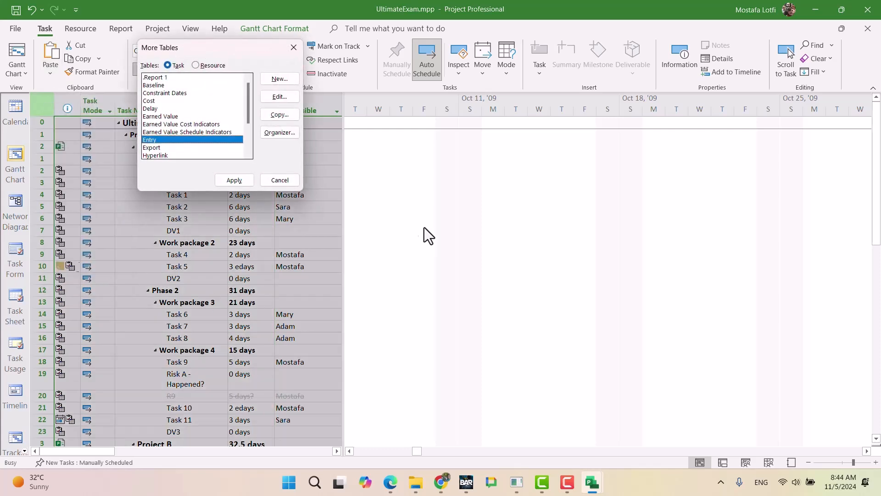
{"action": "left_click", "coordinate": [171, 78]}
{"action": "left_click", "coordinate": [279, 97]}
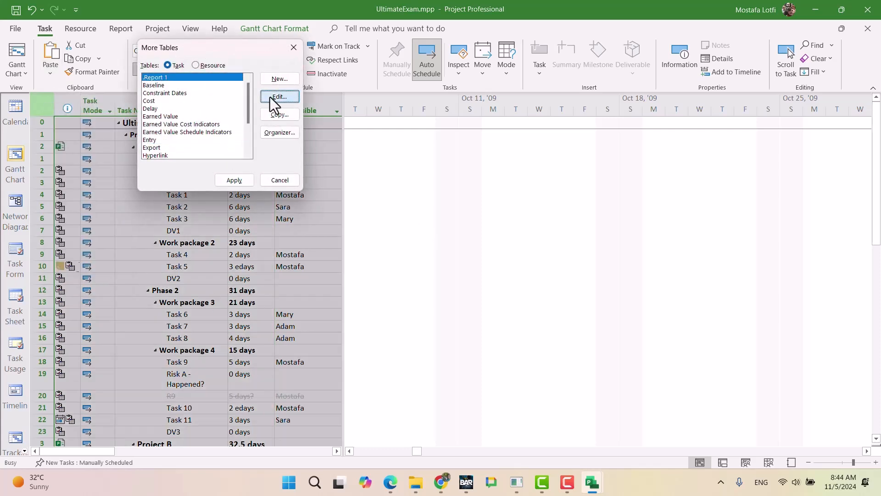
{"action": "left_click", "coordinate": [285, 238]}
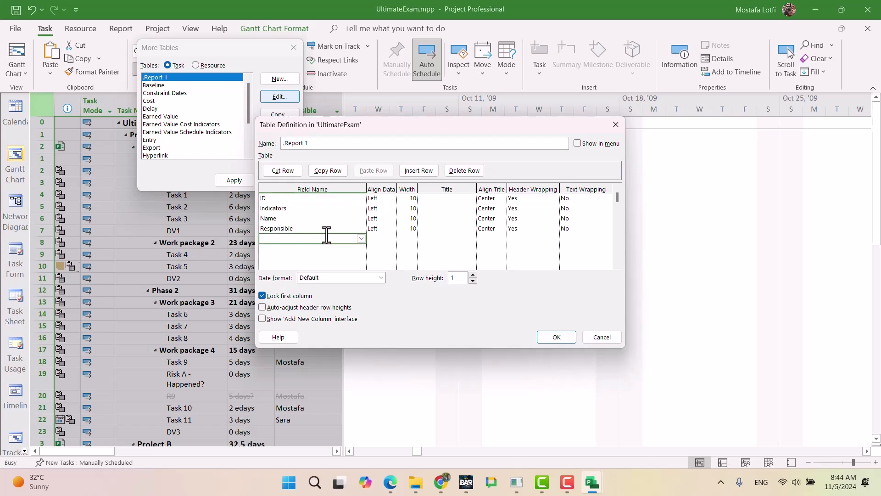
{"action": "type", "text": "Cost"}
{"action": "key", "text": "Return"}
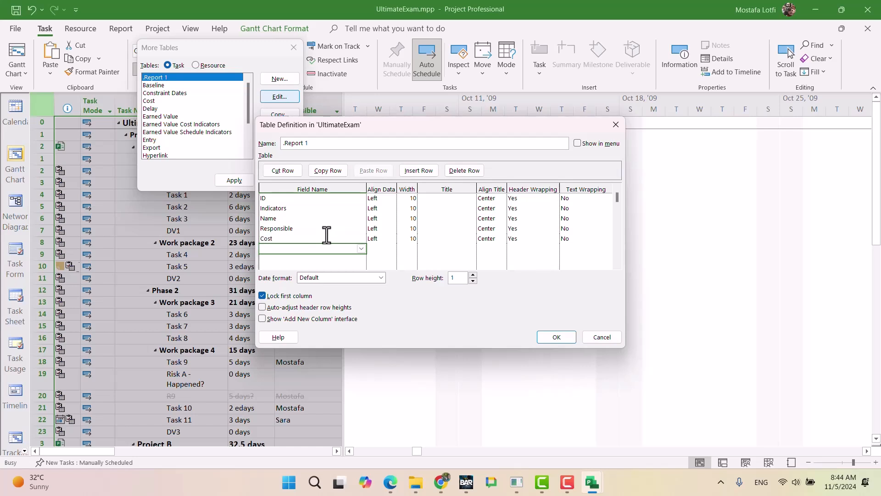
{"action": "type", "text": "Work"}
{"action": "key", "text": "Return"}
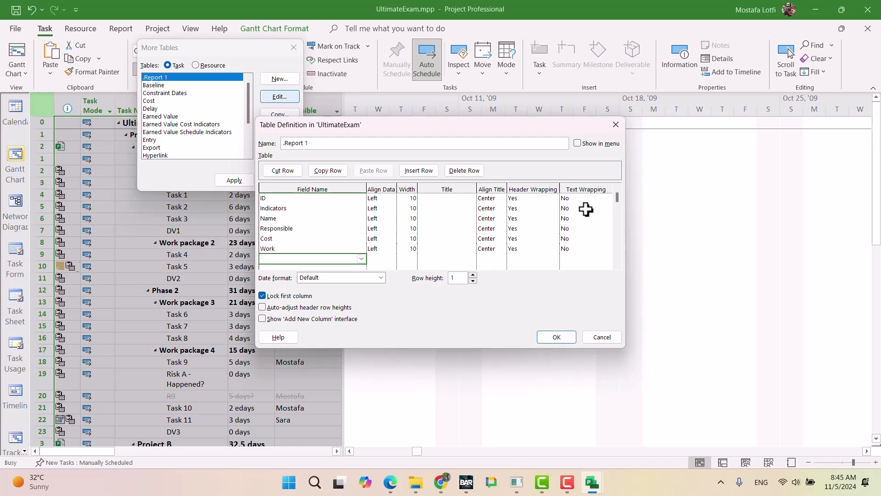
{"action": "left_click", "coordinate": [578, 198]}
{"action": "left_click", "coordinate": [606, 198]}
{"action": "left_click", "coordinate": [590, 209]}
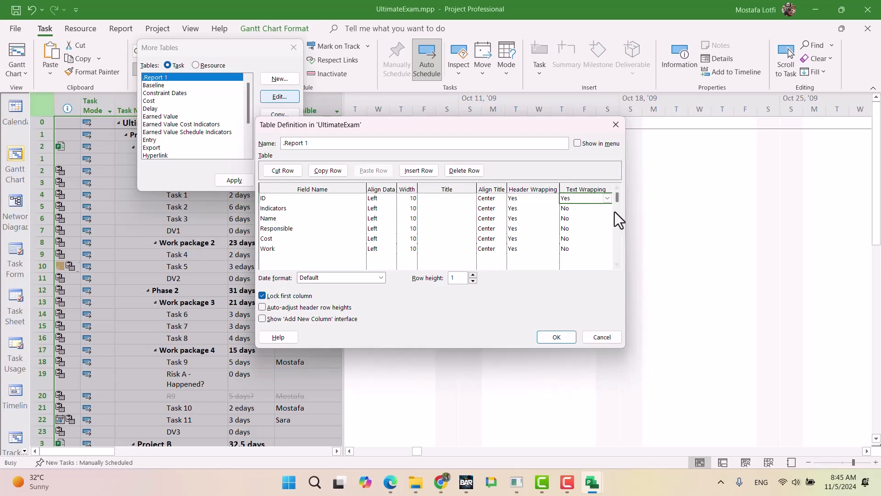
{"action": "left_click", "coordinate": [607, 198]}
{"action": "left_click", "coordinate": [589, 215]}
{"action": "left_click", "coordinate": [508, 258]}
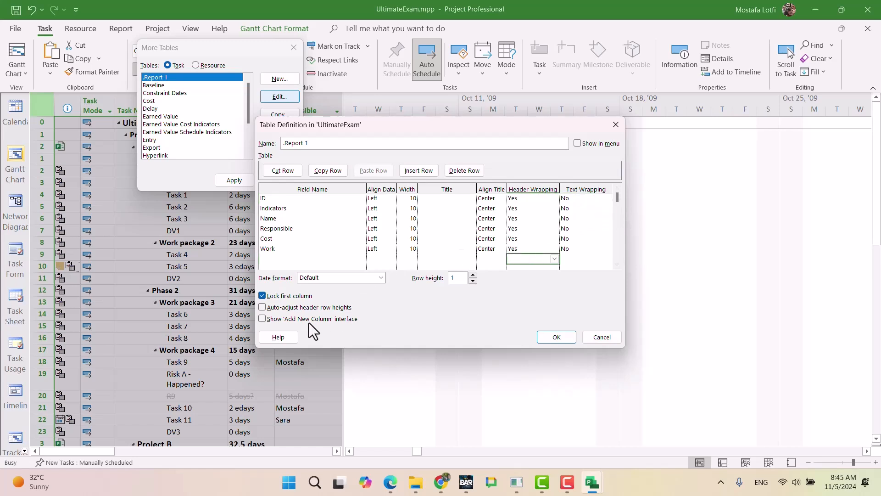
Step: Turn on automatic header row height adjustment, save the .Report 1 definition and apply the table to the task list
{"action": "left_click", "coordinate": [263, 308]}
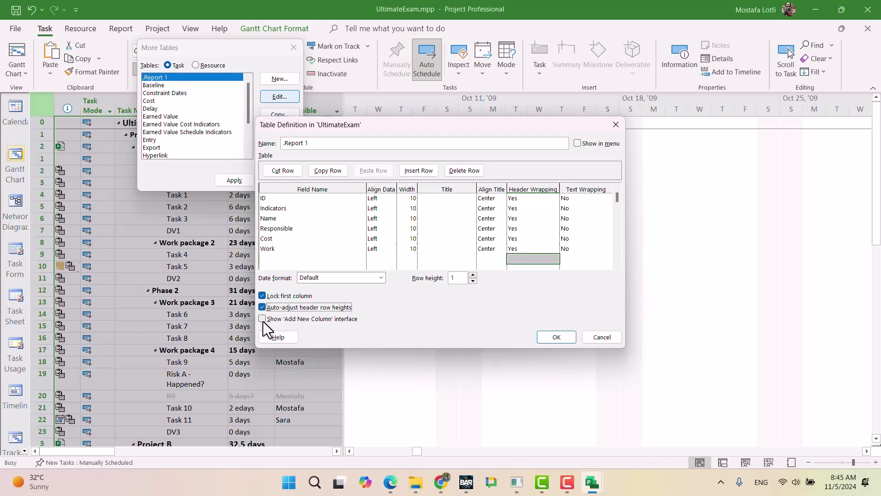
{"action": "left_click", "coordinate": [556, 337]}
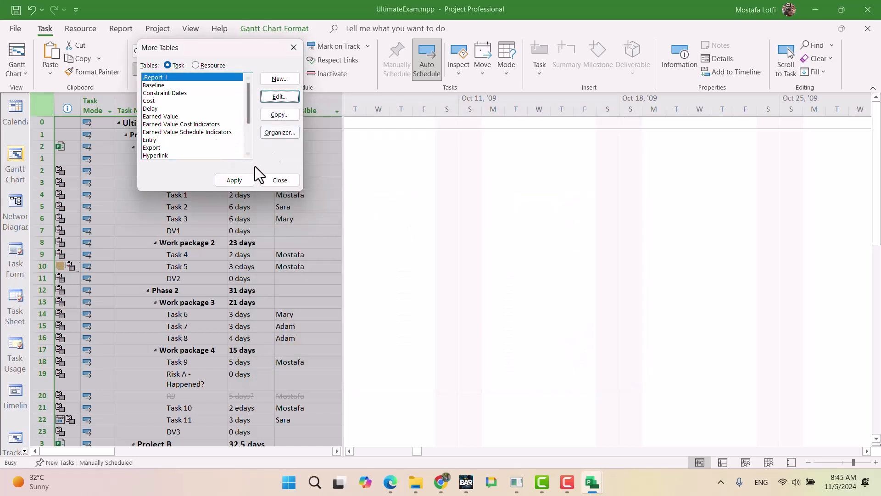
{"action": "left_click", "coordinate": [234, 180]}
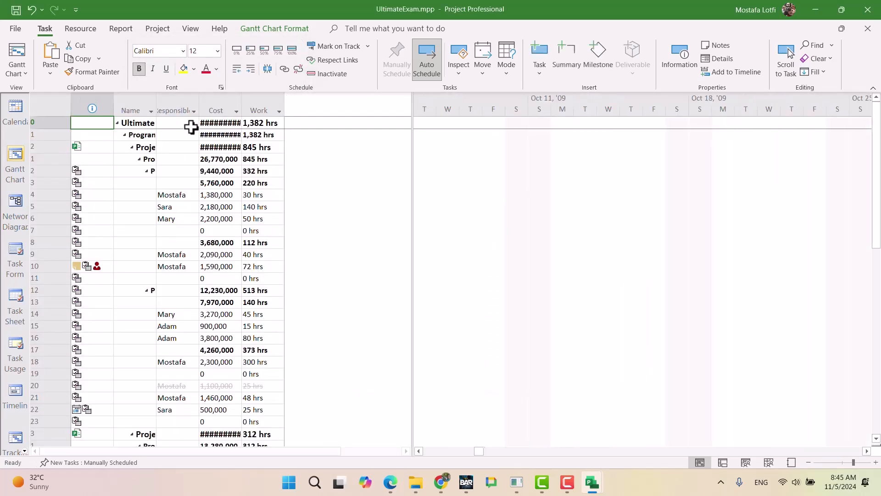
Step: Fit the Responsible and Name columns, narrow the Indicators column, widen Cost to show full amounts and match the chart divider to the table
{"action": "double_click", "coordinate": [198, 104]}
{"action": "double_click", "coordinate": [156, 102]}
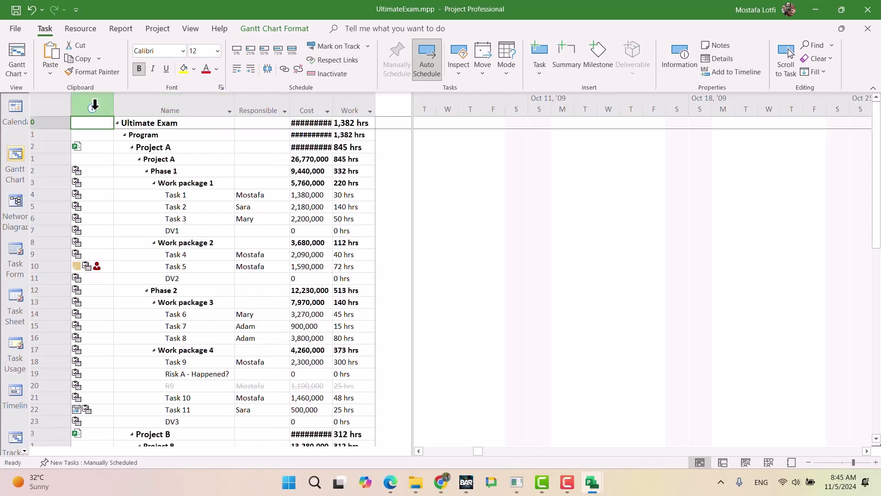
{"action": "left_click_drag", "start_coordinate": [113, 109], "coordinate": [50, 106]}
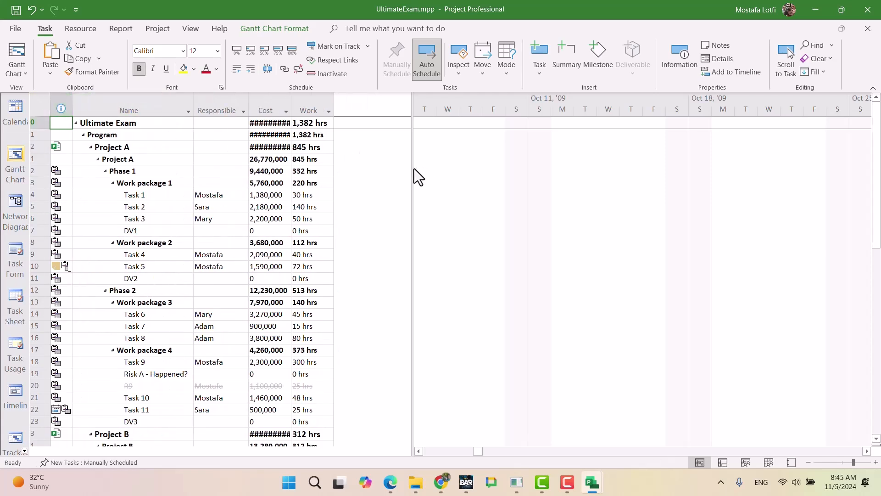
{"action": "left_click_drag", "start_coordinate": [339, 170], "coordinate": [361, 169]}
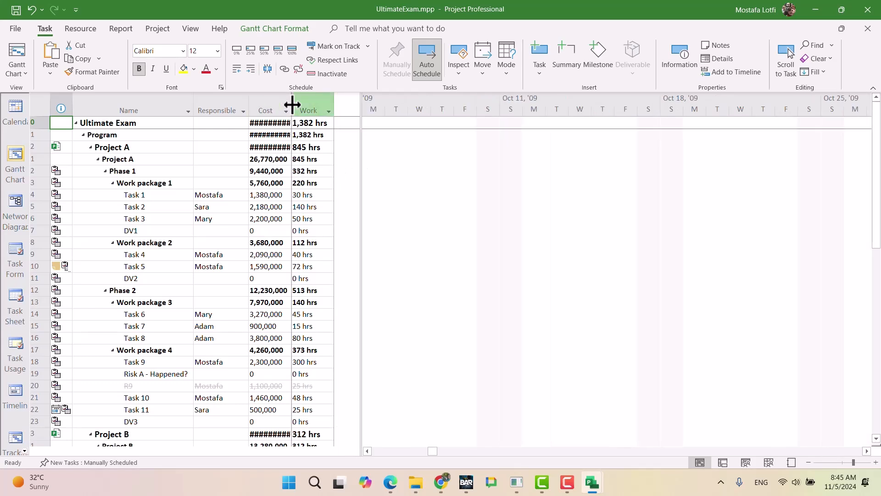
{"action": "left_click_drag", "start_coordinate": [291, 109], "coordinate": [304, 108]}
{"action": "left_click_drag", "start_coordinate": [360, 163], "coordinate": [352, 166]}
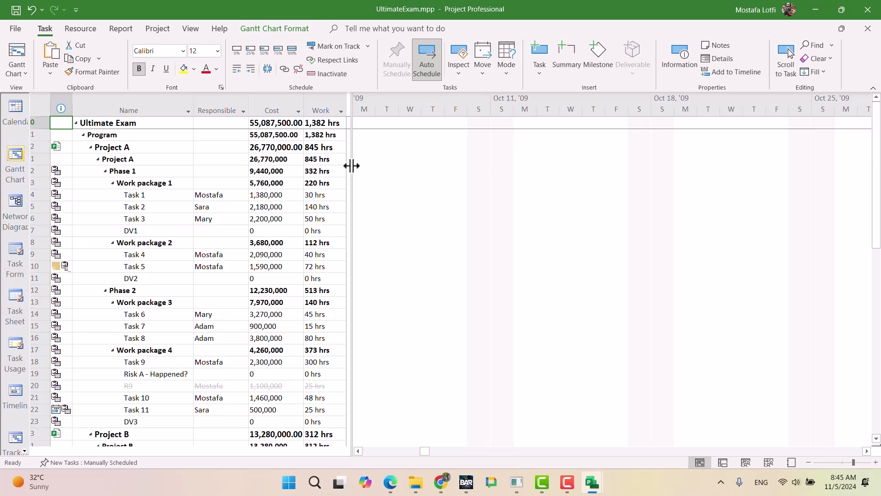
Step: Check the column widths and settings in the .Report 1 table definition and close it without changes
{"action": "right_click", "coordinate": [40, 105]}
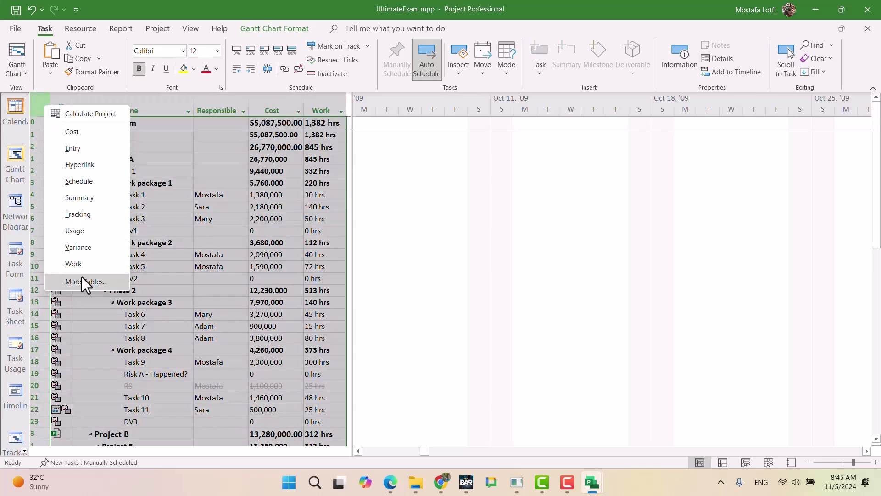
{"action": "left_click", "coordinate": [94, 281]}
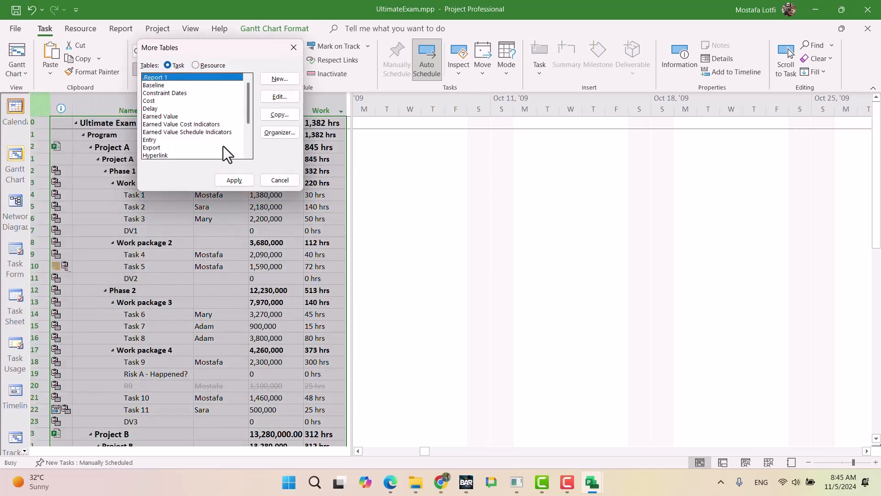
{"action": "left_click", "coordinate": [282, 97]}
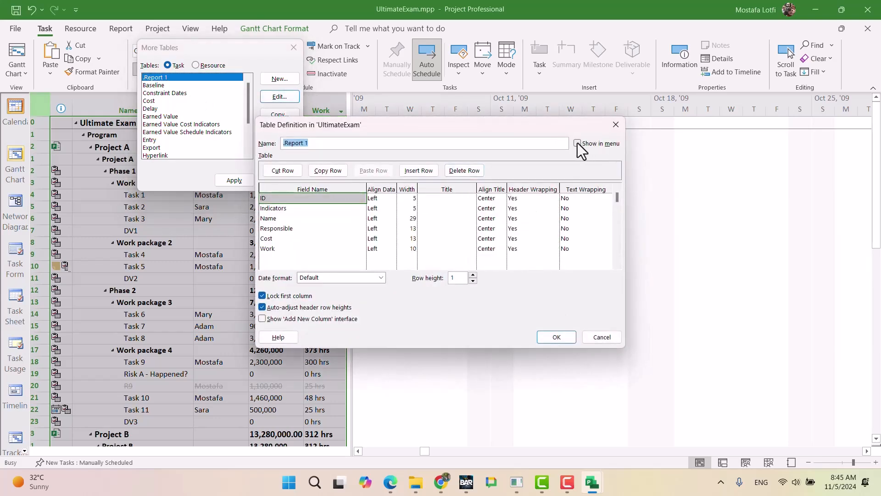
{"action": "left_click", "coordinate": [616, 125]}
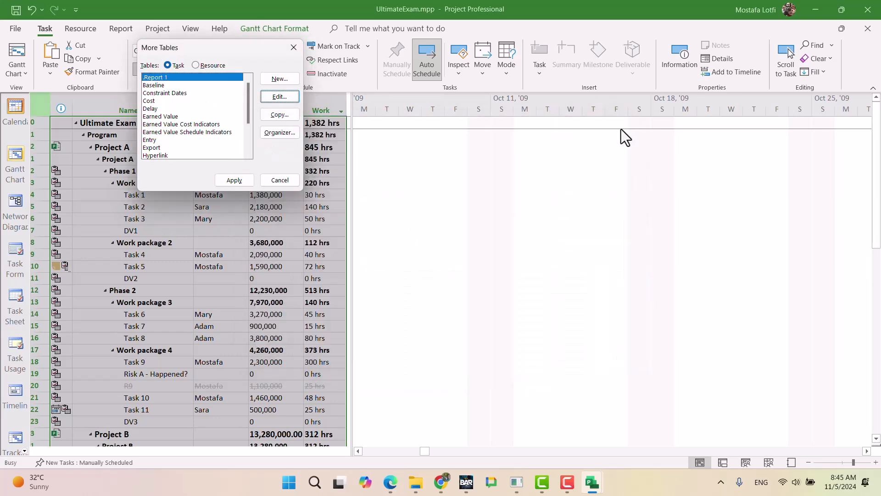
{"action": "left_click", "coordinate": [269, 179]}
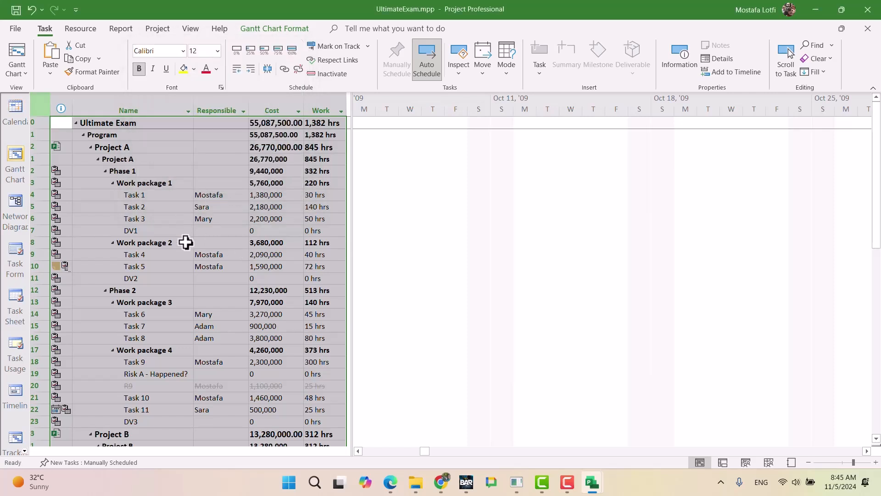
Step: Review the Reports requirements in the Project Management Proficiency test document in Chrome and return to the UltimateExam project
{"action": "left_click_drag", "start_coordinate": [352, 220], "coordinate": [350, 219]}
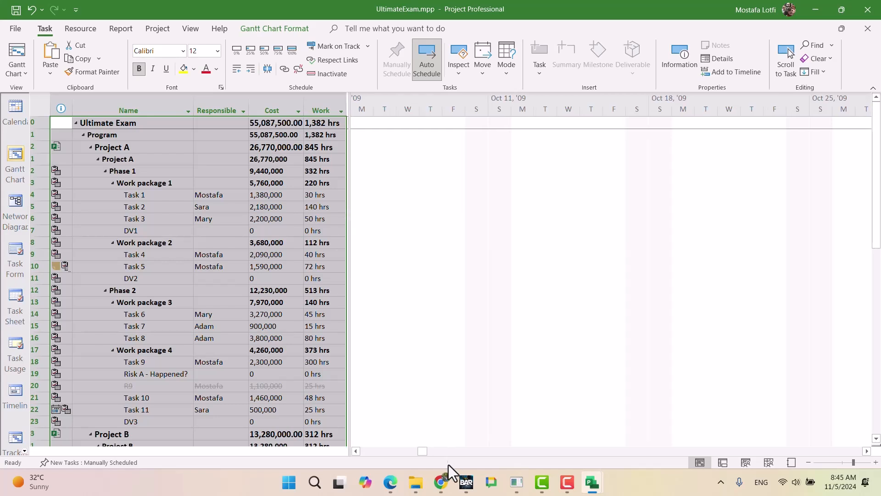
{"action": "left_click", "coordinate": [441, 482]}
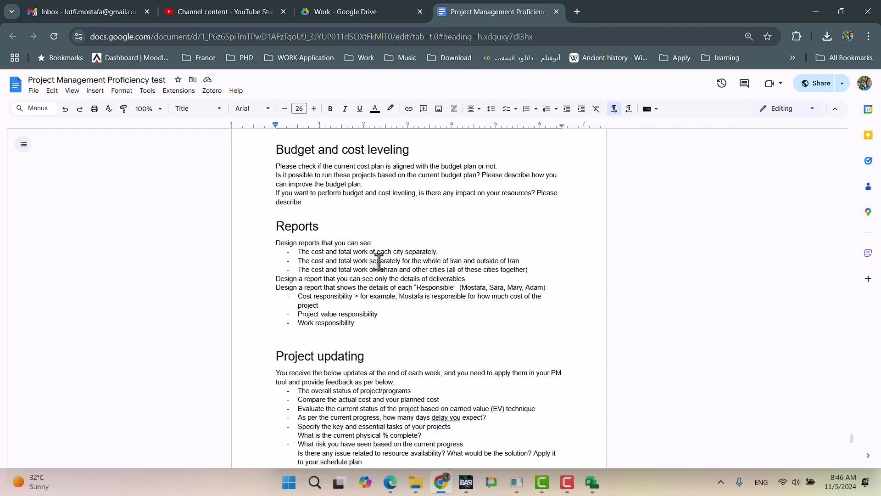
{"action": "left_click", "coordinate": [444, 488]}
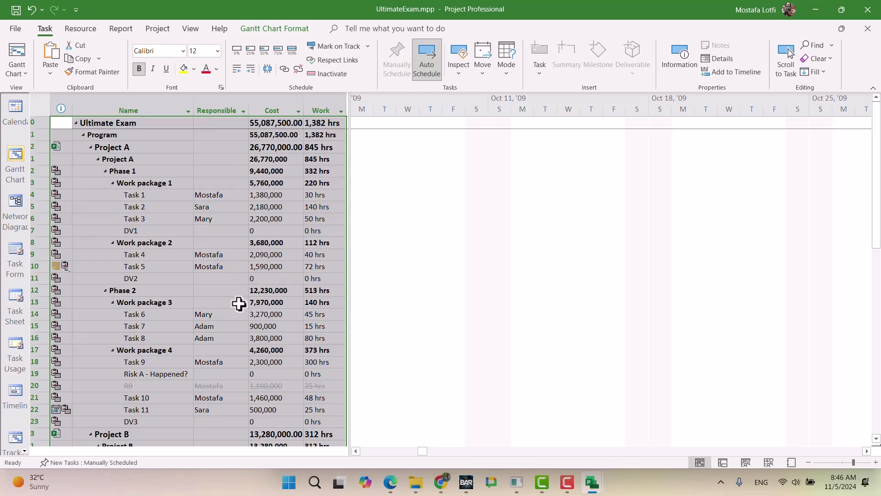
Step: Start a new custom group definition and name it .Report 1
{"action": "left_click", "coordinate": [223, 185]}
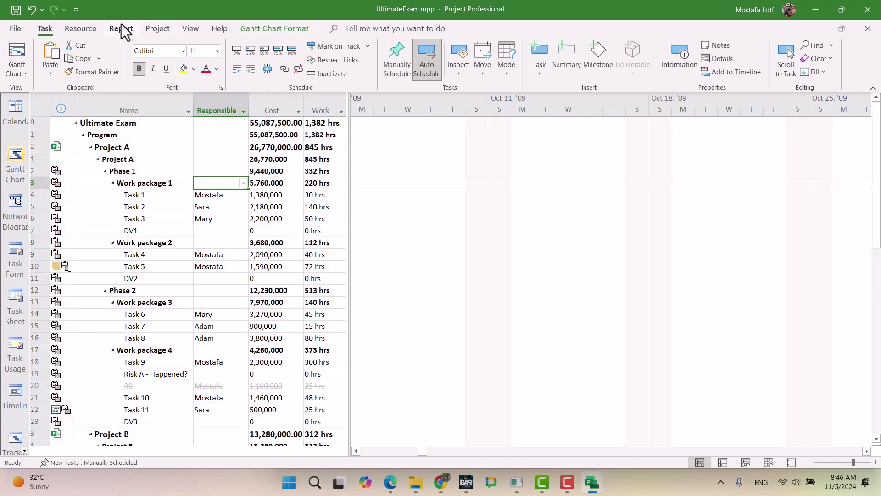
{"action": "left_click", "coordinate": [190, 30]}
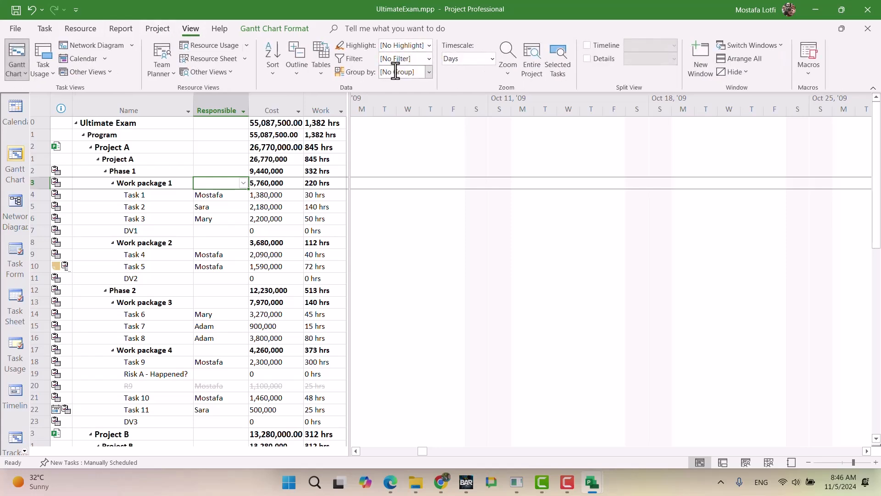
{"action": "left_click", "coordinate": [428, 72]}
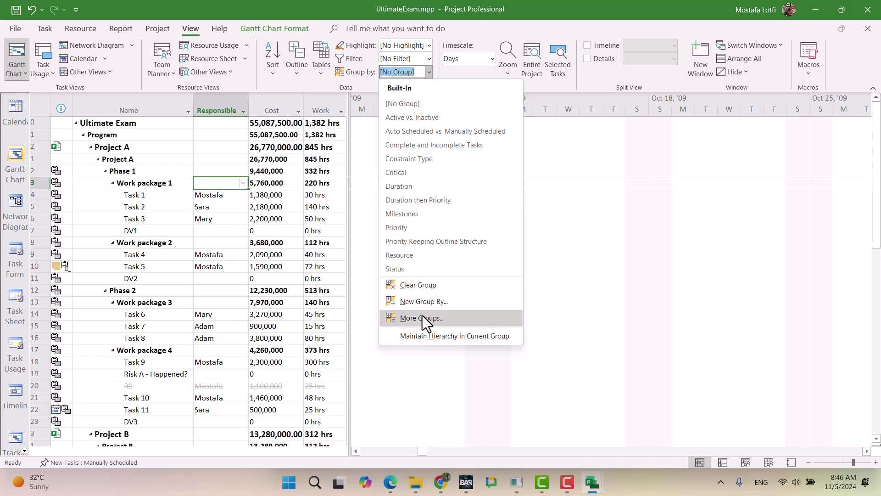
{"action": "left_click", "coordinate": [415, 302]}
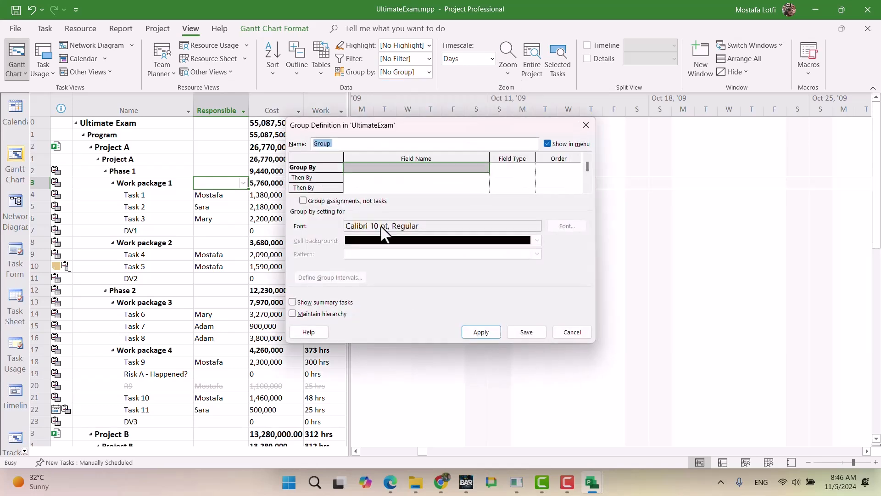
{"action": "type", "text": ".Report 1"}
Step: Set the first grouping field of the .Report 1 group to Text2
{"action": "left_click", "coordinate": [411, 168]}
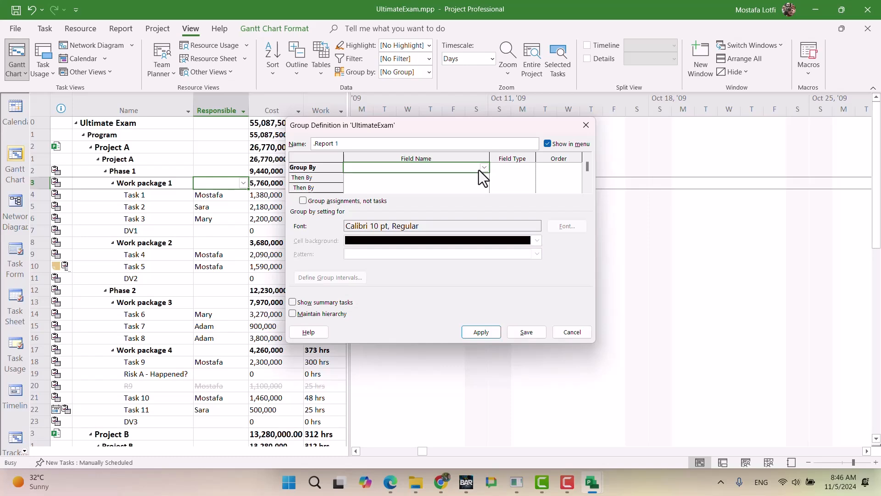
{"action": "type", "text": "Location"}
{"action": "left_click_drag", "start_coordinate": [390, 168], "coordinate": [304, 177]}
{"action": "type", "text": "Text1 ( Responsible"}
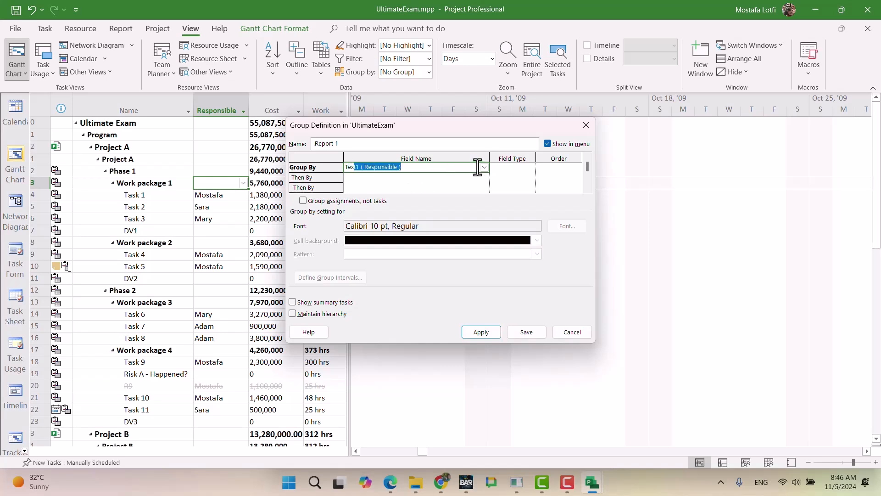
{"action": "left_click", "coordinate": [483, 167]}
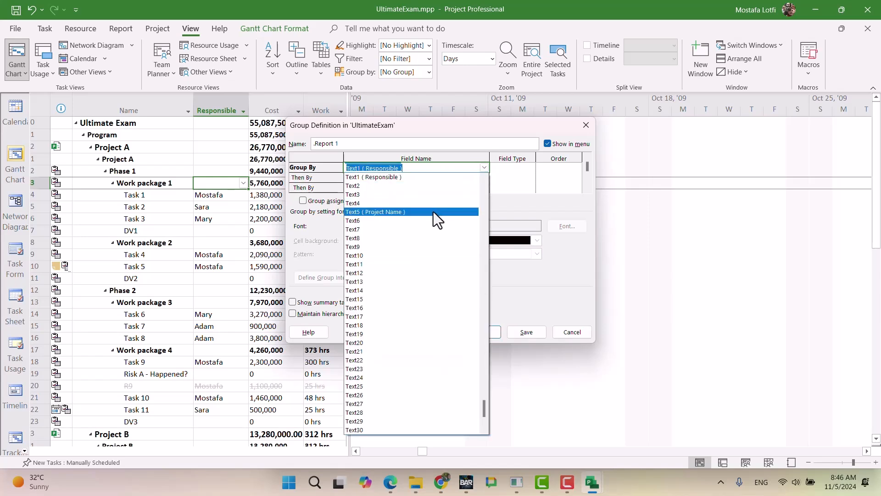
{"action": "left_click", "coordinate": [397, 185]}
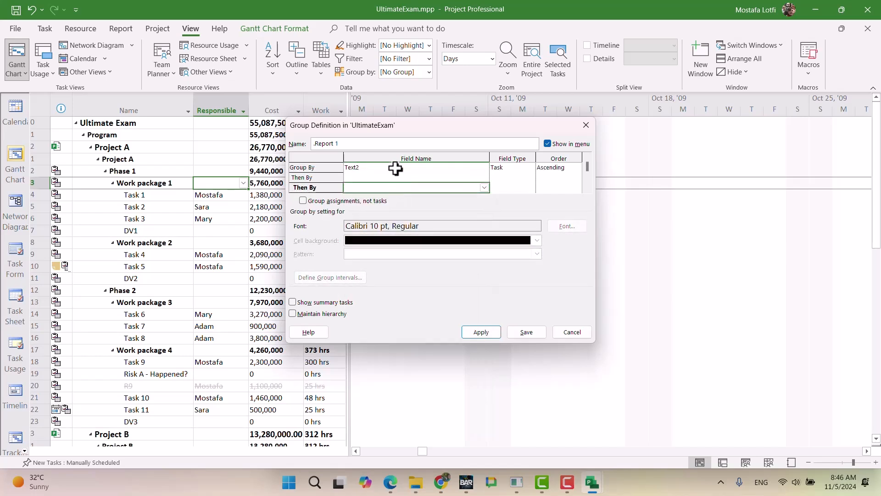
{"action": "left_click", "coordinate": [396, 168]}
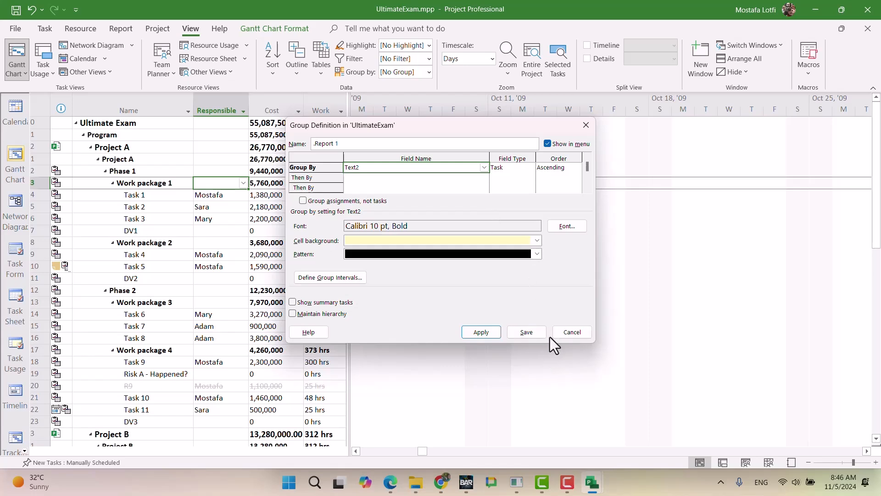
Step: Give the Text2 grouping a light green cell background, leave summary tasks hidden and save the .Report 1 group
{"action": "left_click", "coordinate": [535, 241]}
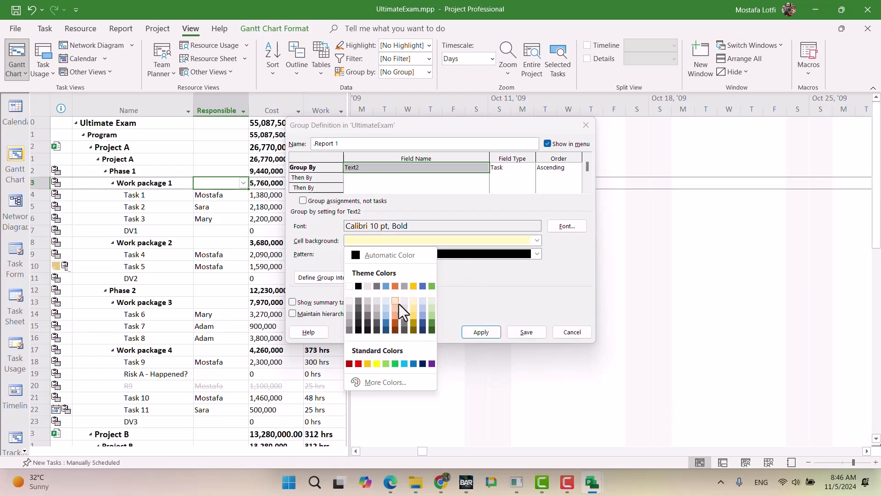
{"action": "left_click", "coordinate": [432, 307]}
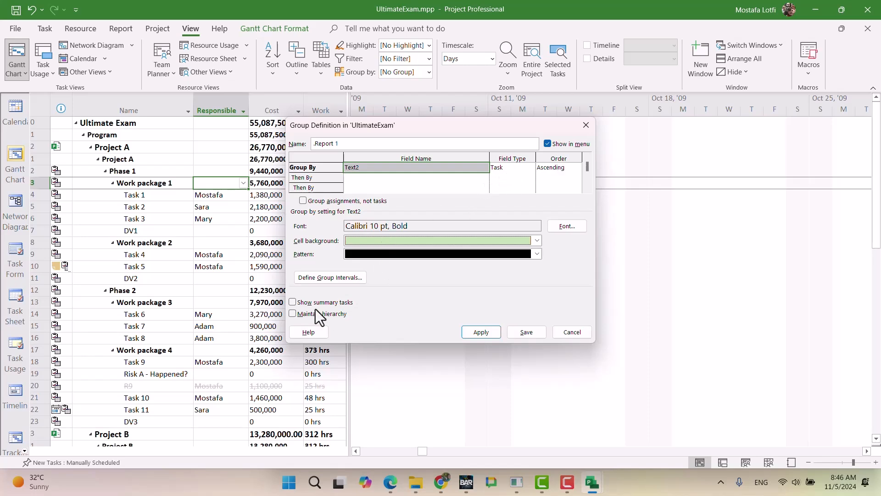
{"action": "left_click", "coordinate": [293, 302]}
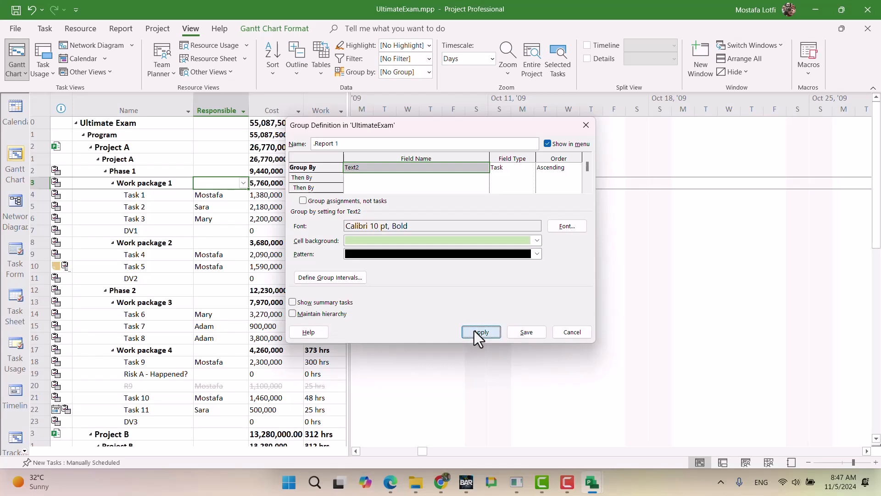
{"action": "left_click", "coordinate": [498, 330]}
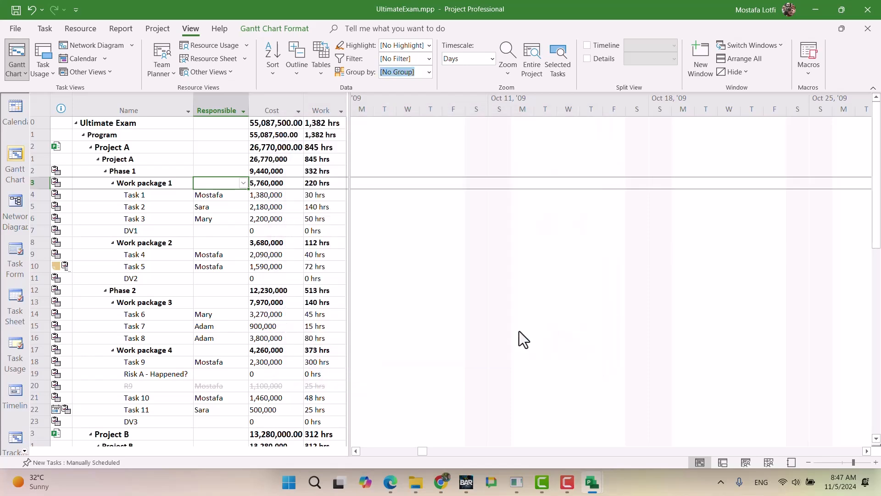
Step: Group the tasks by .Report 1 and inspect the tasks listed under Text2: No Value with the table area widened
{"action": "left_click", "coordinate": [426, 75]}
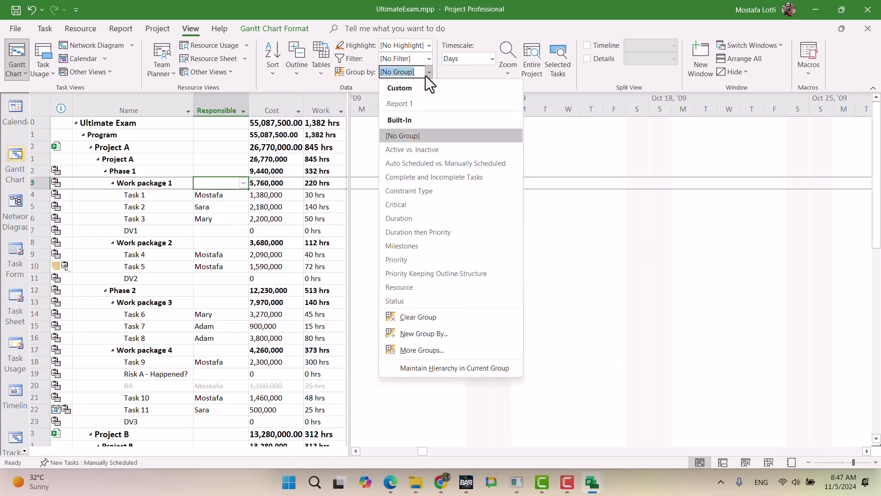
{"action": "left_click", "coordinate": [421, 104]}
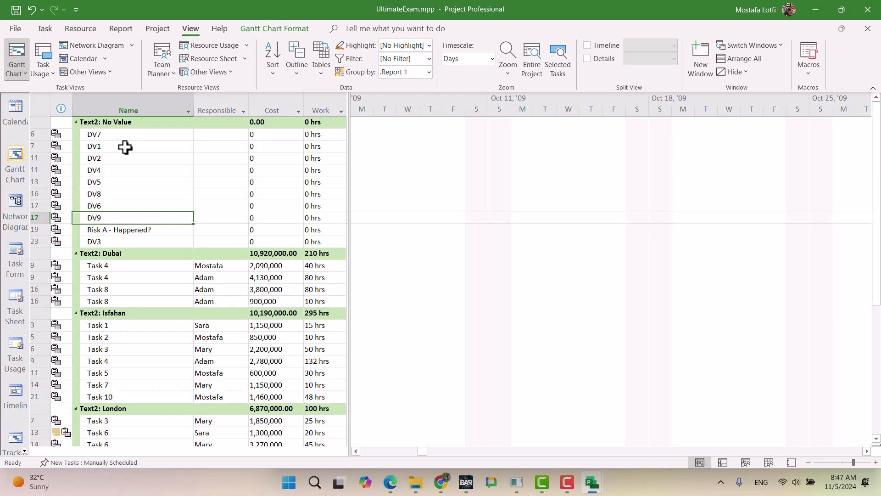
{"action": "left_click_drag", "start_coordinate": [158, 243], "coordinate": [163, 138]}
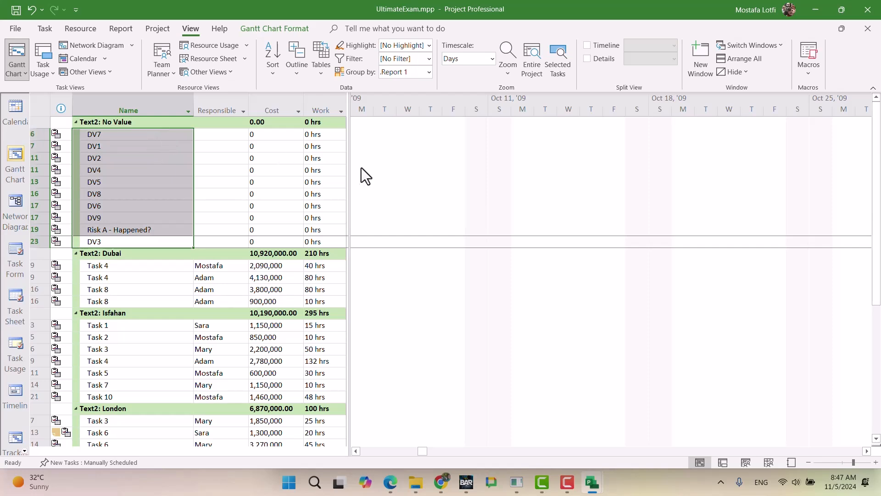
{"action": "left_click_drag", "start_coordinate": [351, 162], "coordinate": [515, 171]}
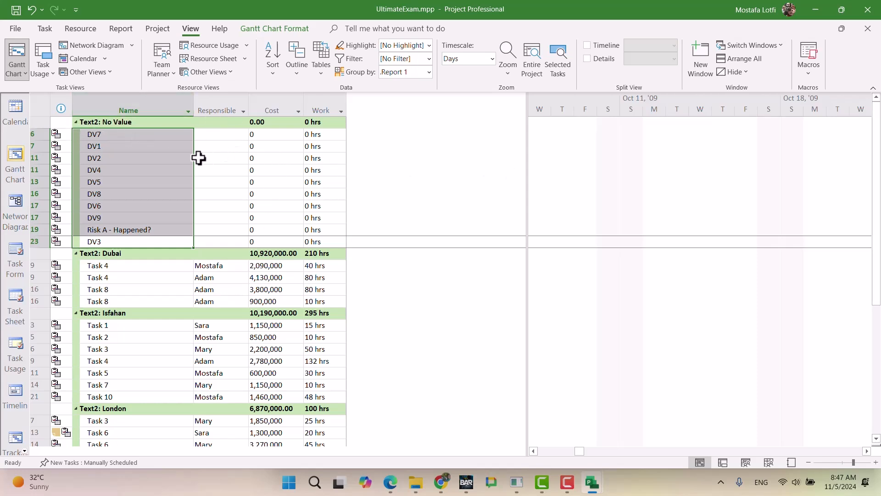
Step: Collapse the No Value, Dubai, Isfahan, London, Shiraz and Tehran groups so only their summary rows show
{"action": "left_click", "coordinate": [77, 122]}
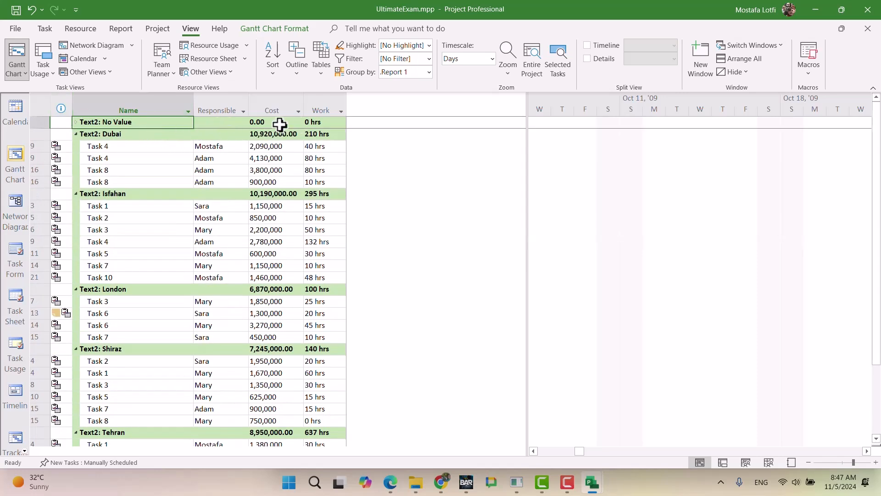
{"action": "left_click", "coordinate": [75, 122]}
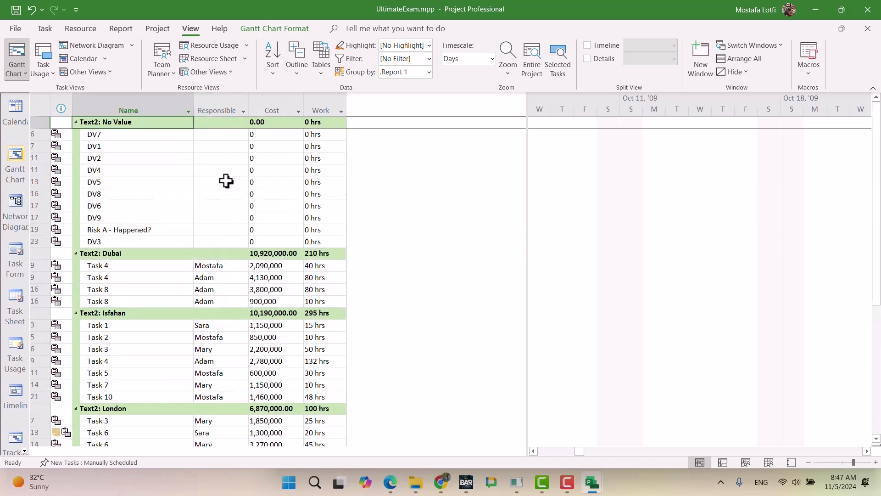
{"action": "left_click", "coordinate": [76, 121]}
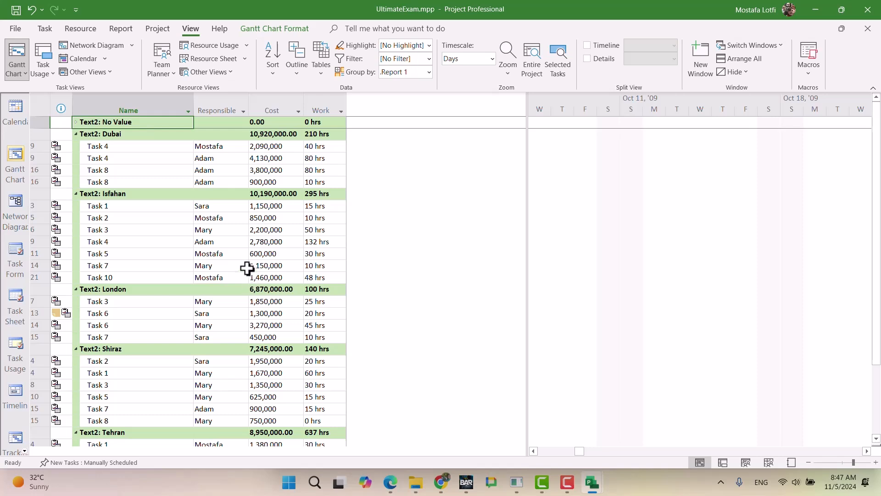
{"action": "left_click", "coordinate": [76, 122]}
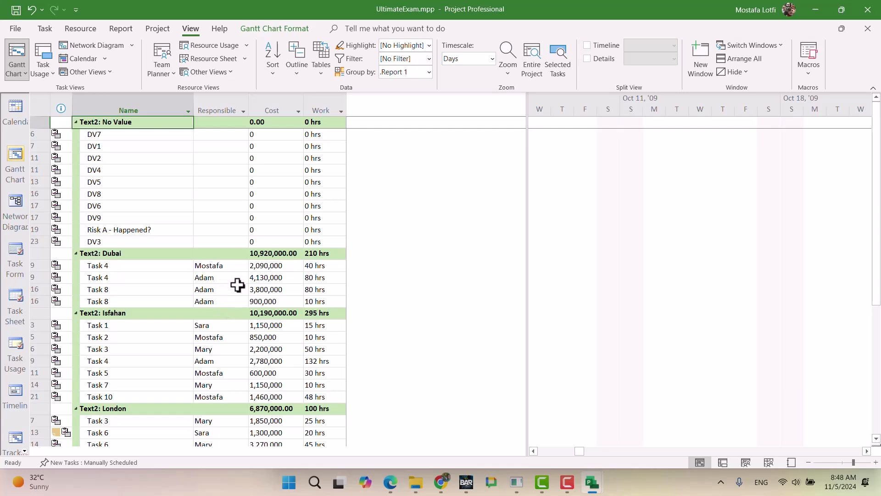
{"action": "left_click", "coordinate": [75, 122]}
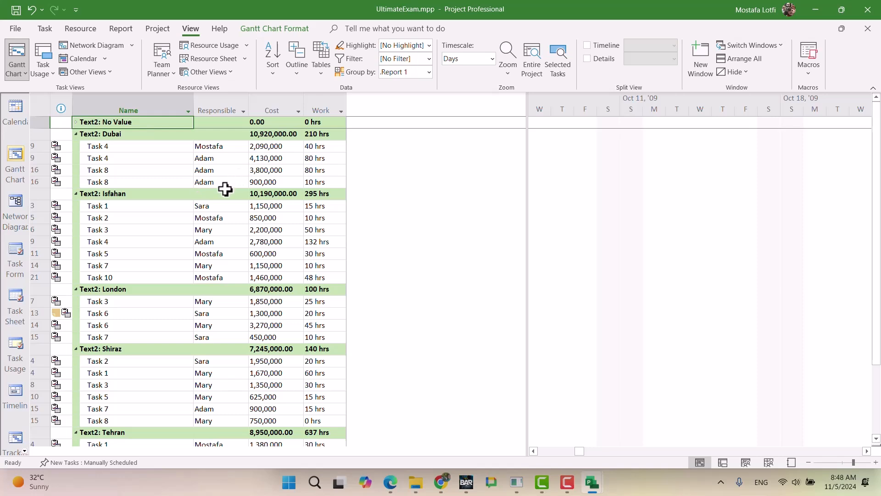
{"action": "left_click", "coordinate": [76, 134]}
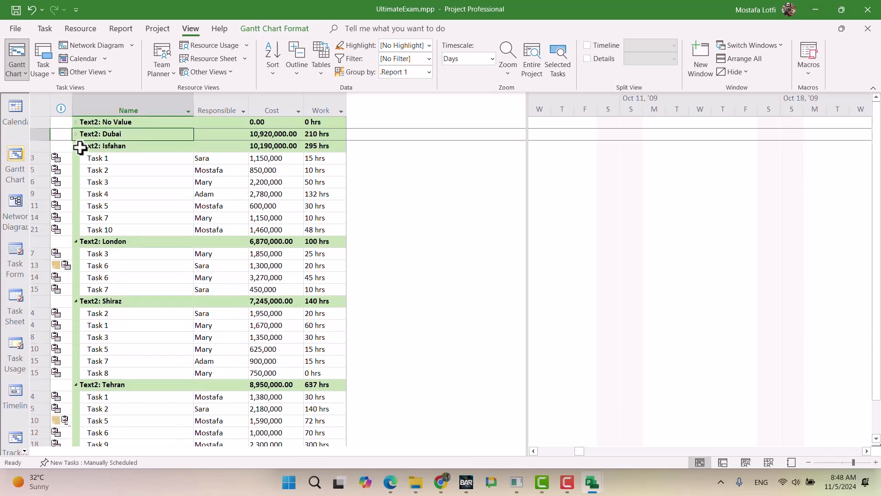
{"action": "left_click", "coordinate": [76, 146]}
{"action": "left_click", "coordinate": [76, 157]}
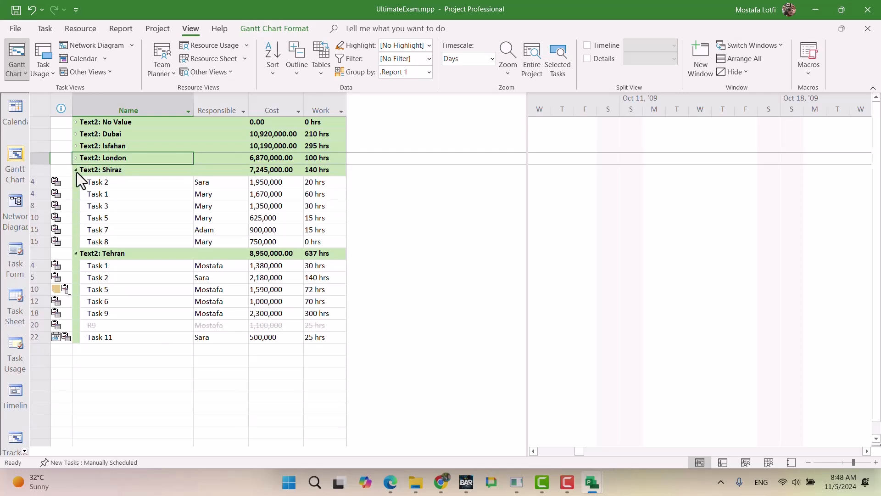
{"action": "left_click", "coordinate": [76, 169]}
{"action": "left_click", "coordinate": [76, 181]}
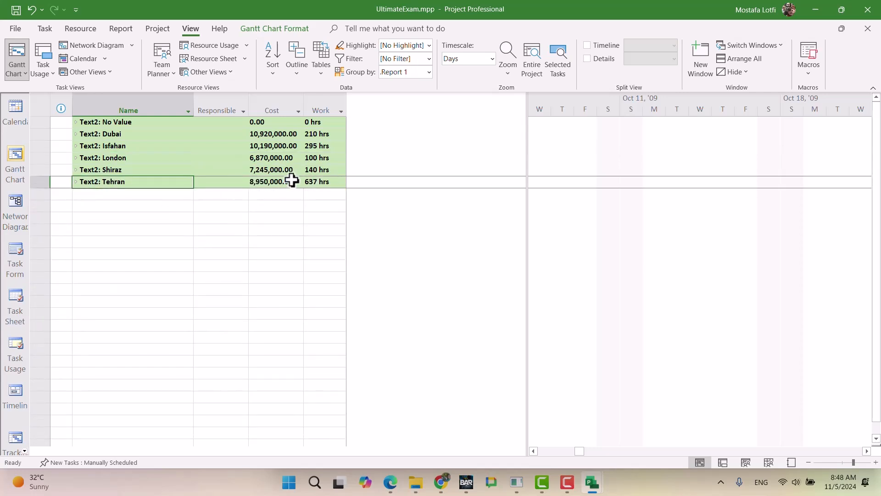
Step: Review the cost and work totals of the city groups from Dubai through Tehran
{"action": "left_click", "coordinate": [271, 134]}
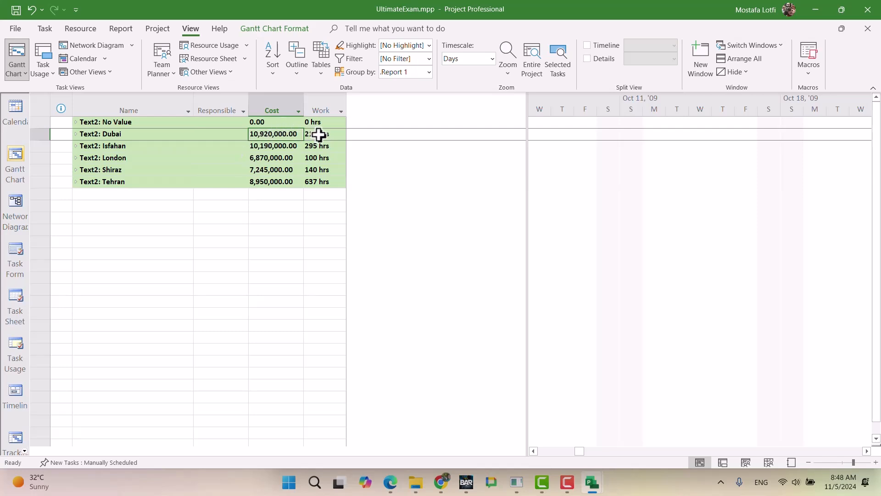
{"action": "left_click", "coordinate": [270, 145]}
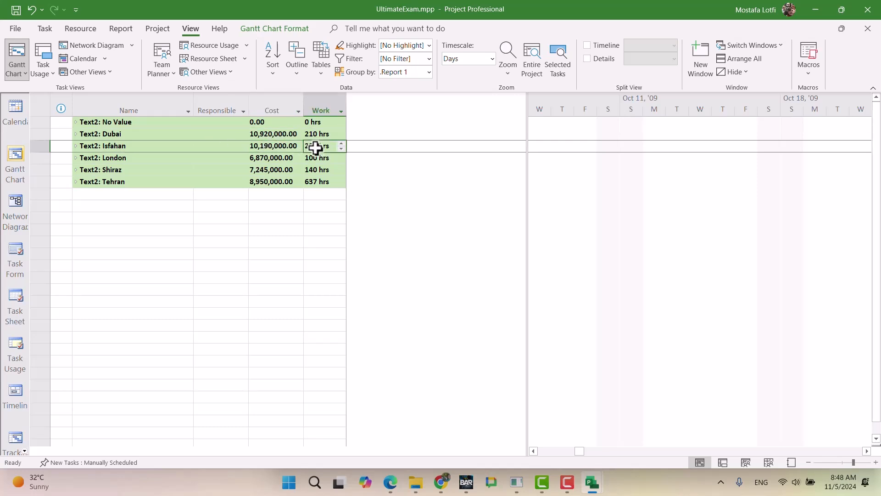
{"action": "left_click", "coordinate": [286, 157]}
{"action": "left_click", "coordinate": [317, 157]}
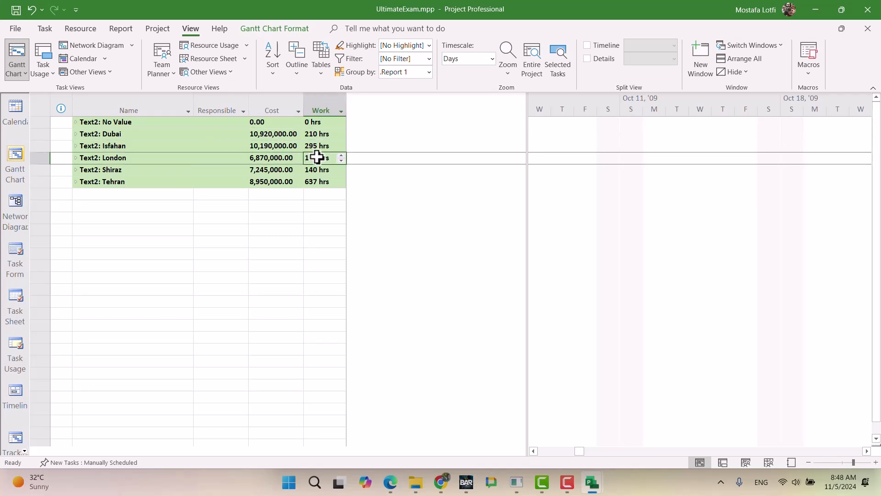
{"action": "left_click", "coordinate": [321, 157]}
{"action": "left_click", "coordinate": [247, 184]}
{"action": "left_click_drag", "start_coordinate": [248, 184], "coordinate": [318, 181]}
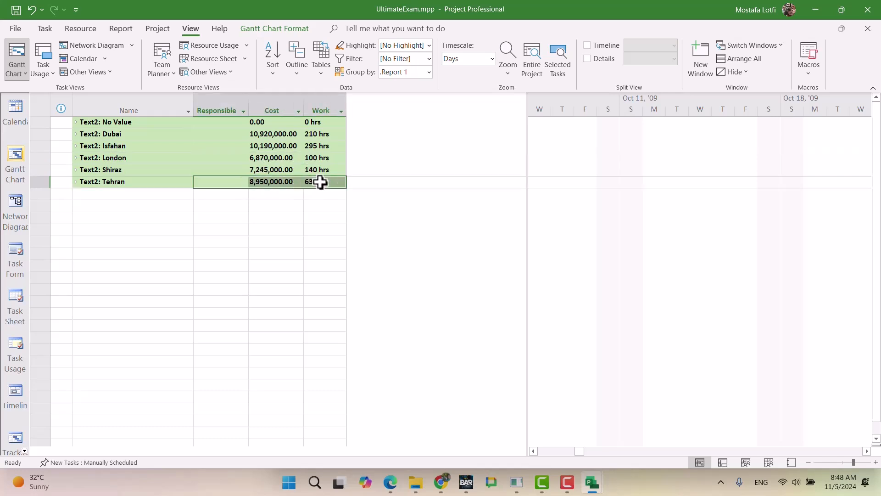
{"action": "left_click", "coordinate": [298, 180]}
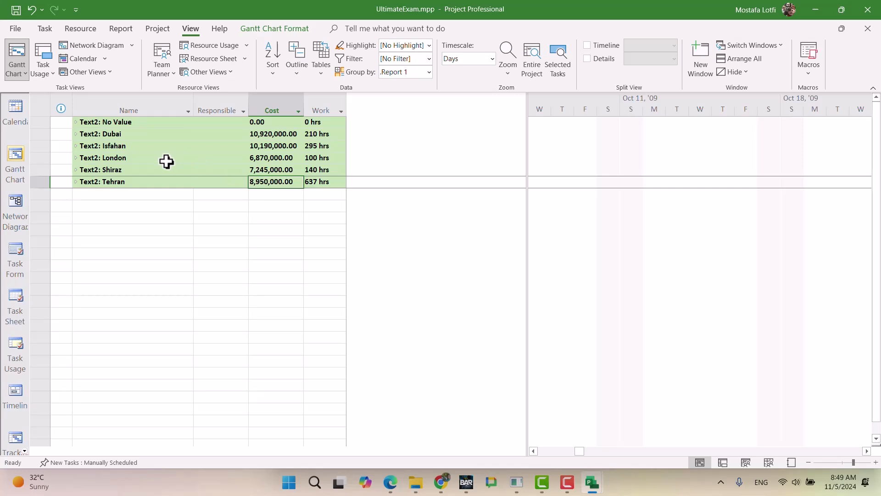
Step: Clear the task grouping and switch the Gantt Chart back to the Entry table
{"action": "left_click_drag", "start_coordinate": [521, 198], "coordinate": [348, 193]}
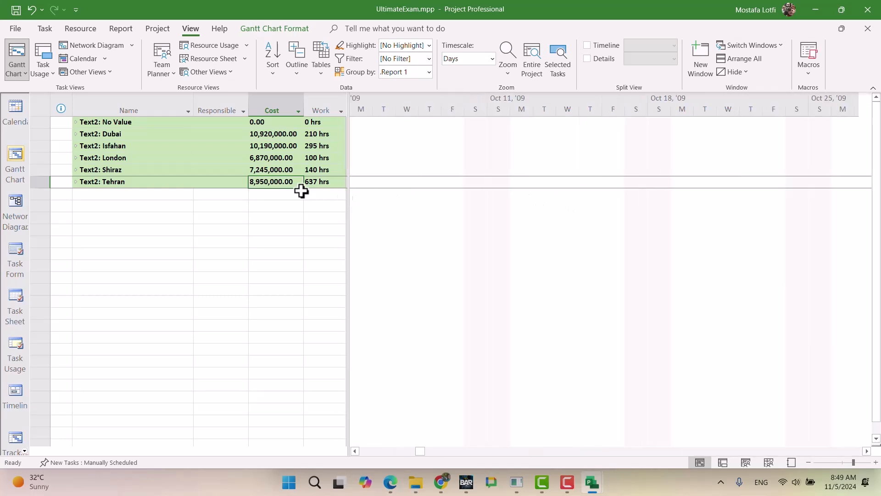
{"action": "left_click", "coordinate": [24, 76]}
{"action": "left_click", "coordinate": [280, 224]}
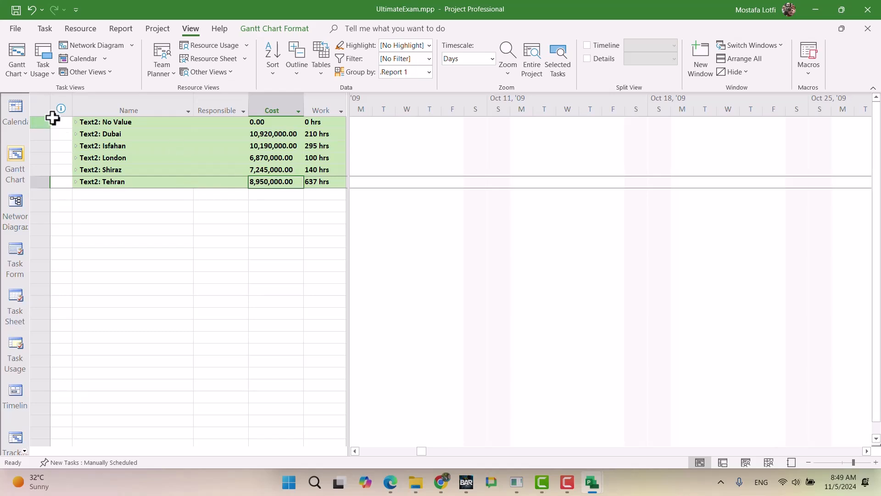
{"action": "left_click", "coordinate": [426, 63]}
{"action": "left_click", "coordinate": [425, 62]}
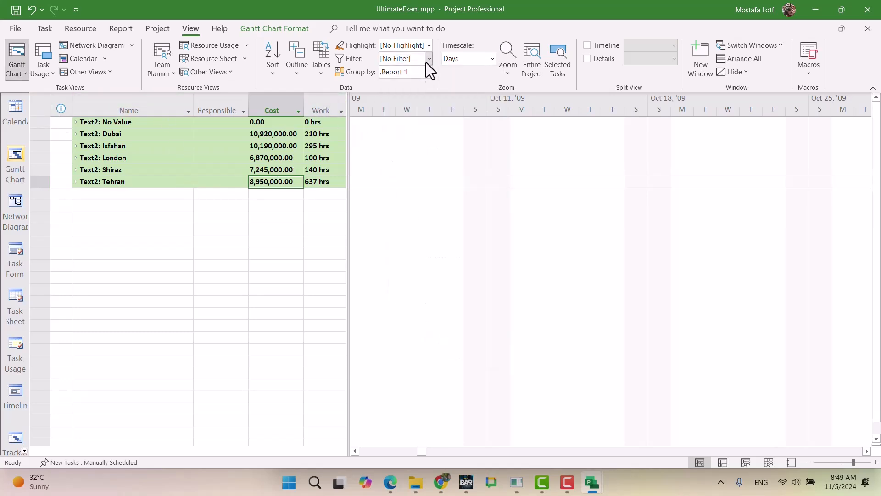
{"action": "left_click", "coordinate": [429, 72]}
{"action": "left_click", "coordinate": [402, 136]}
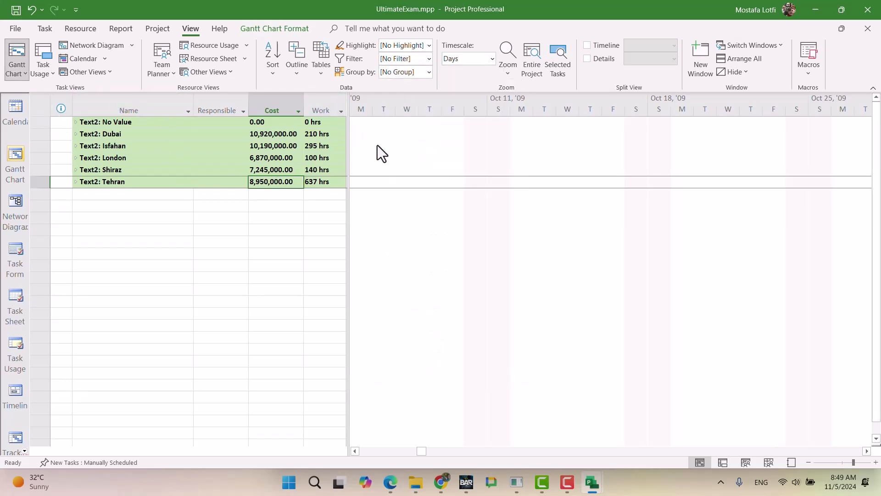
{"action": "right_click", "coordinate": [33, 106]}
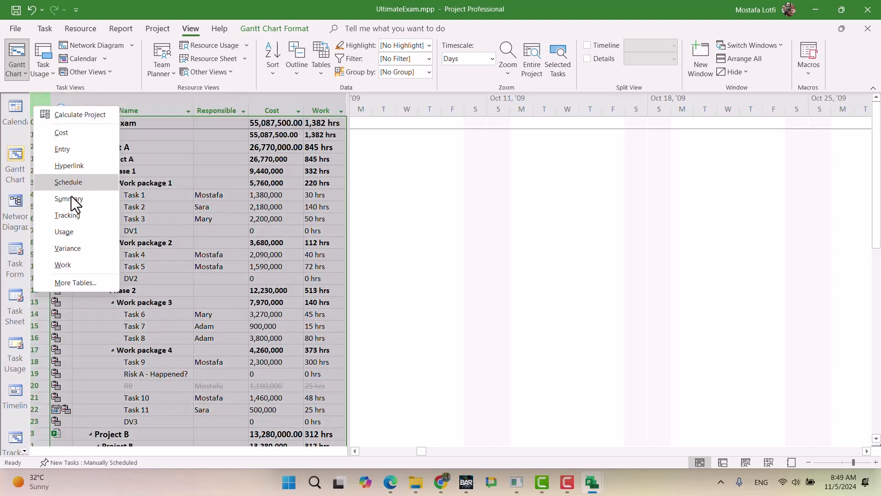
{"action": "left_click", "coordinate": [74, 153]}
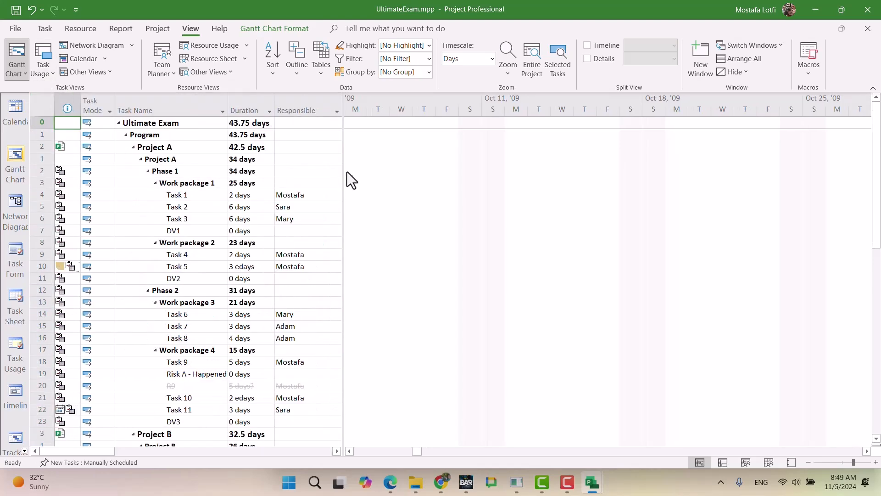
Step: Remove the Fixed Cost, Responsible and WBS Code columns from the Entry table and widen the table area
{"action": "left_click_drag", "start_coordinate": [342, 195], "coordinate": [476, 209]}
{"action": "left_click_drag", "start_coordinate": [370, 102], "coordinate": [350, 102]}
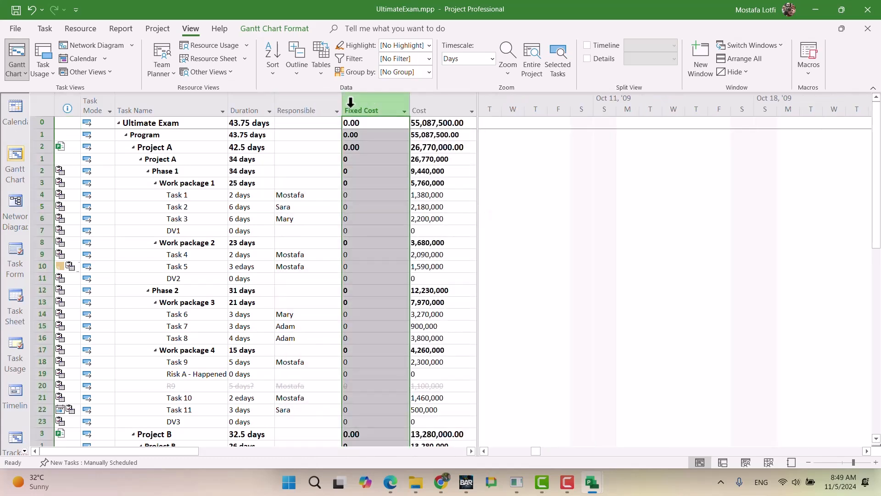
{"action": "key", "text": "Delete"}
{"action": "left_click", "coordinate": [294, 106]}
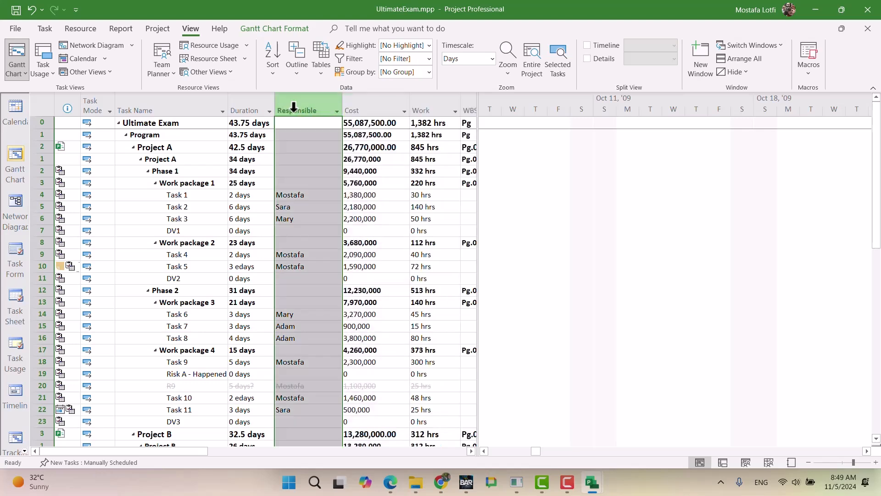
{"action": "key", "text": "Delete"}
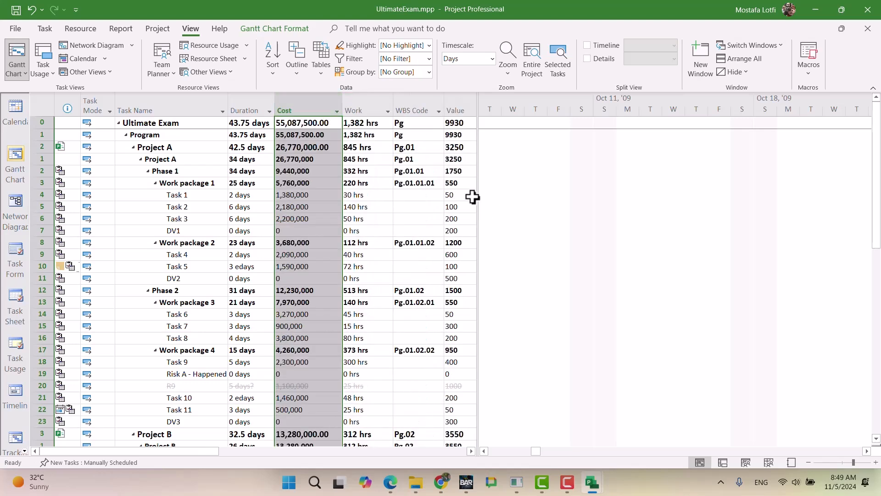
{"action": "left_click", "coordinate": [412, 108]}
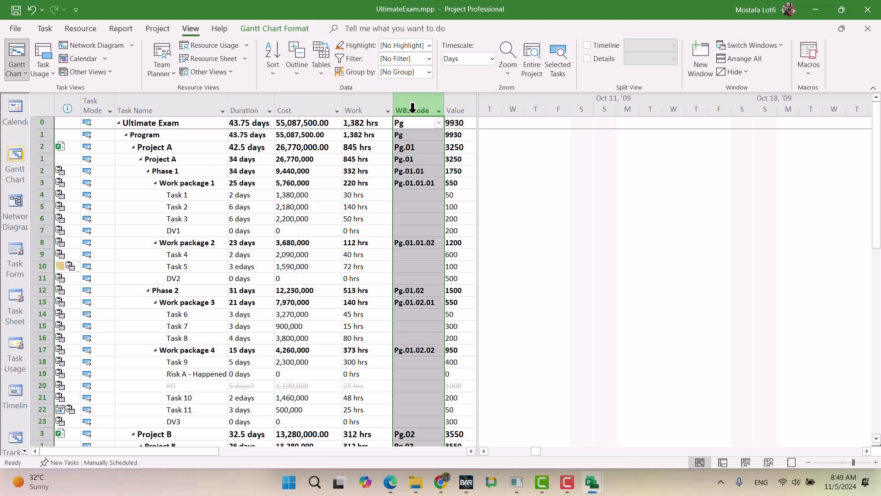
{"action": "key", "text": "Delete"}
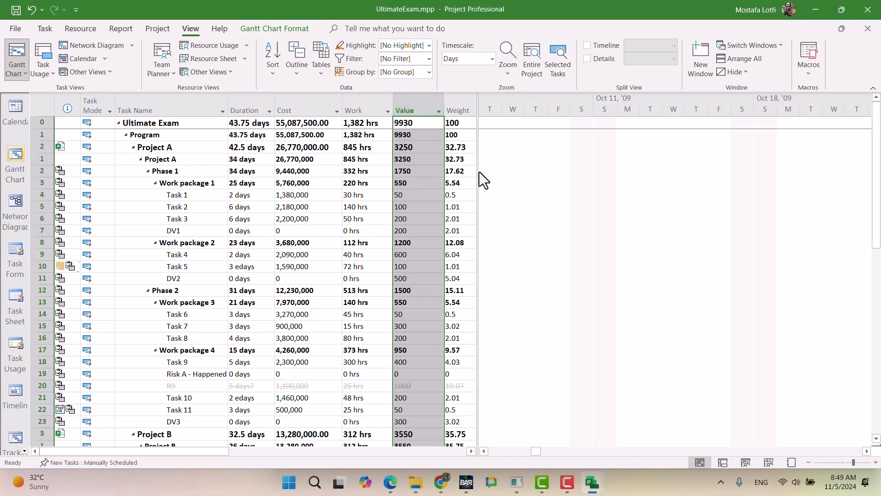
{"action": "left_click_drag", "start_coordinate": [478, 173], "coordinate": [505, 172]}
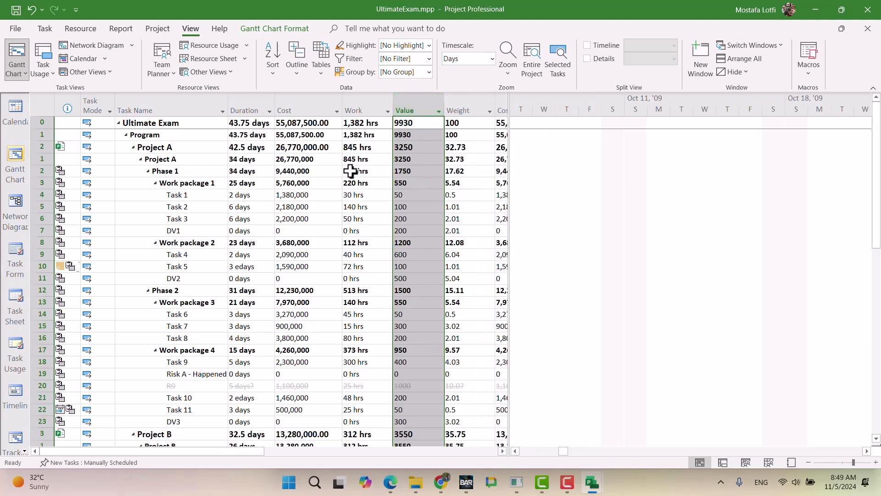
{"action": "left_click", "coordinate": [248, 171]}
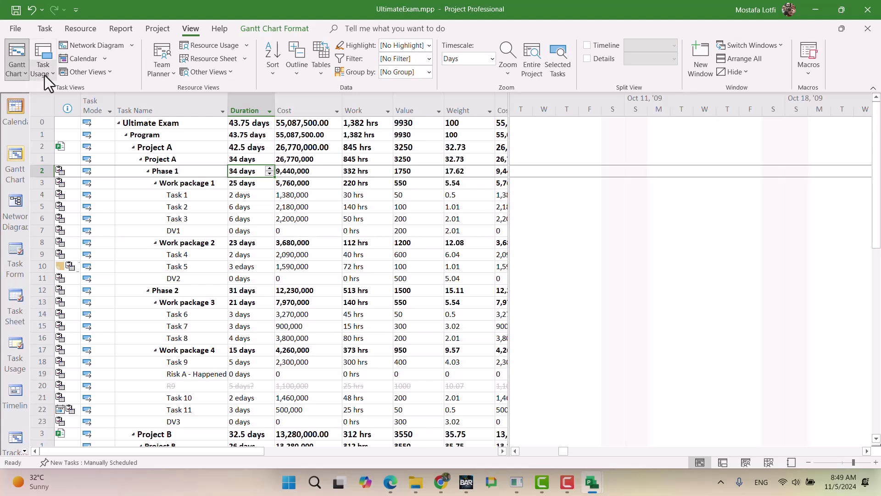
Step: Start defining a new single view named .Report 1 in the UltimateExam project
{"action": "left_click", "coordinate": [18, 74]}
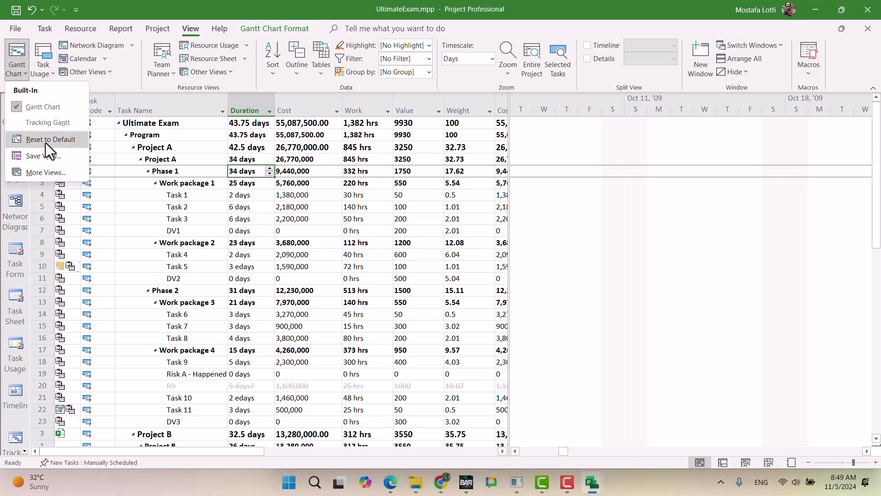
{"action": "left_click", "coordinate": [49, 172]}
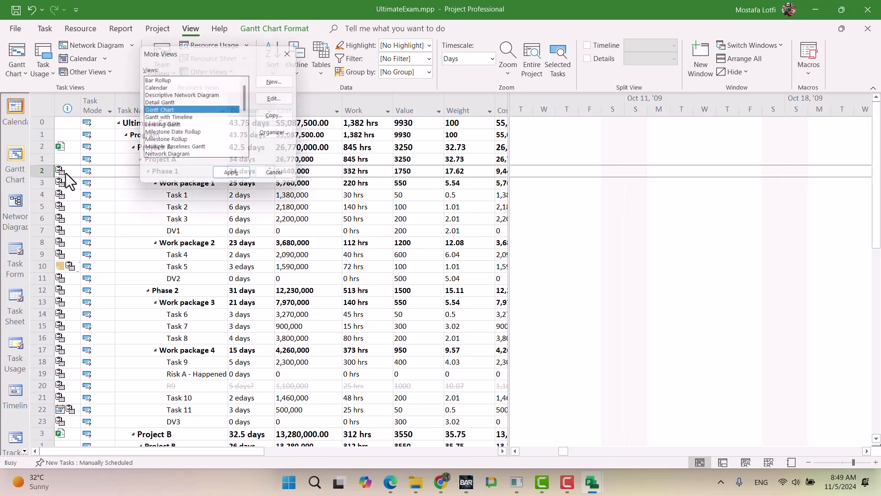
{"action": "left_click", "coordinate": [274, 84]}
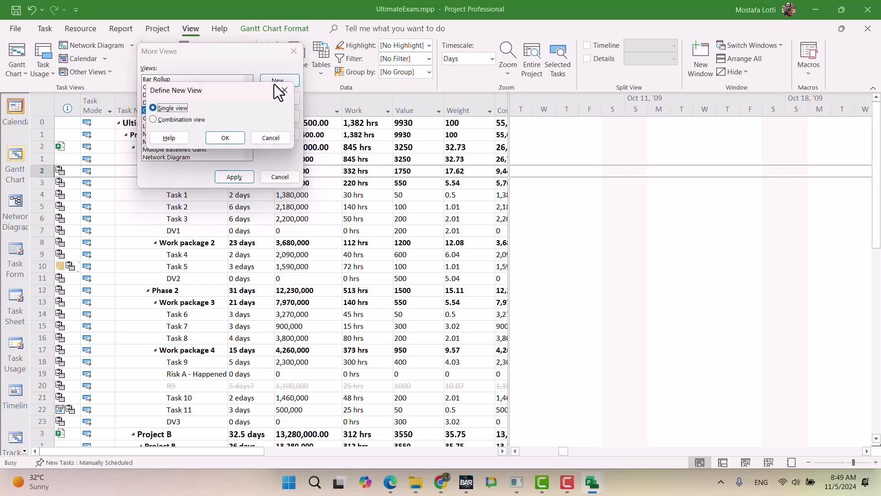
{"action": "left_click", "coordinate": [223, 137]}
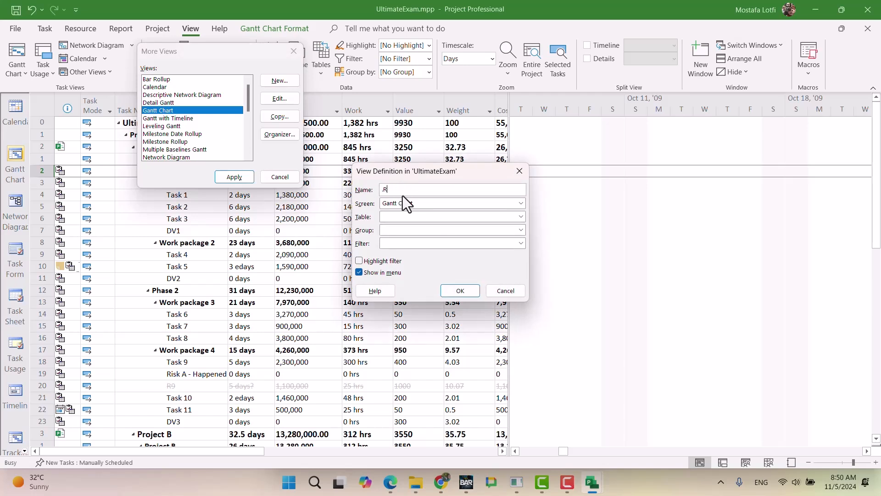
{"action": "type", "text": ".Report 1"}
Step: Assign the .Report 1 table, .Report 1 group and All Tasks filter to the new view and save it without applying it
{"action": "left_click", "coordinate": [401, 216]}
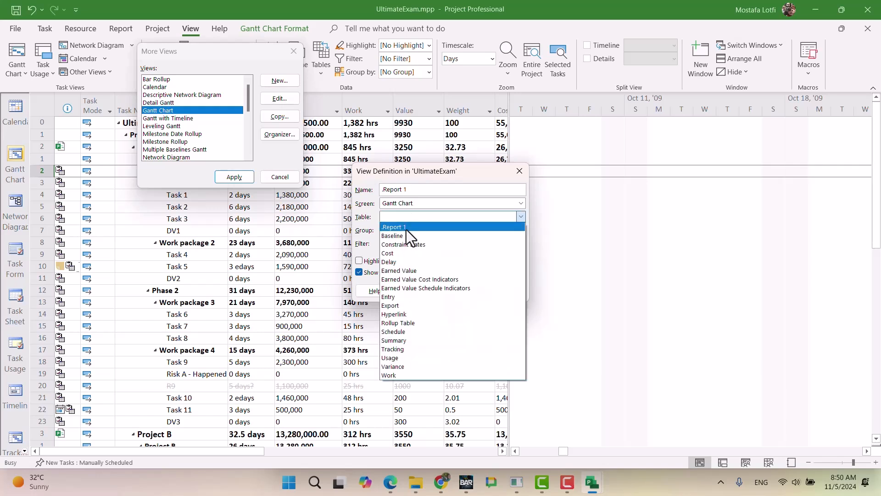
{"action": "left_click", "coordinate": [406, 228]}
{"action": "left_click", "coordinate": [405, 230]}
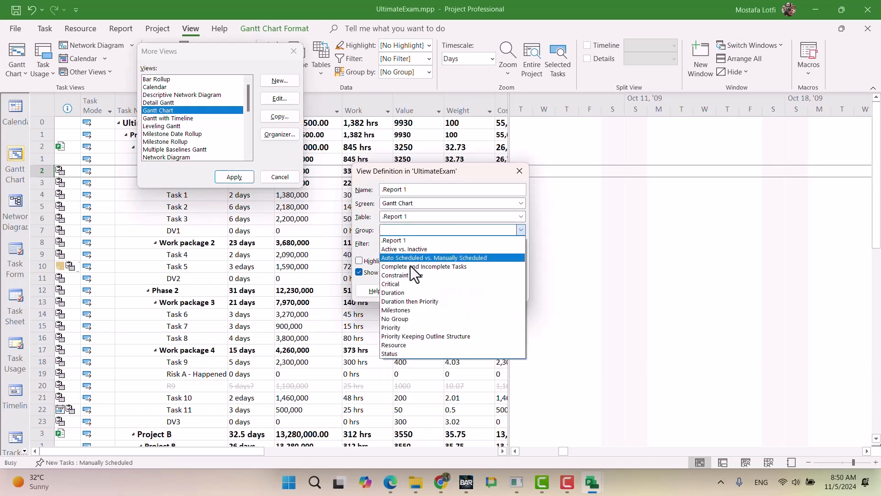
{"action": "left_click", "coordinate": [407, 241]}
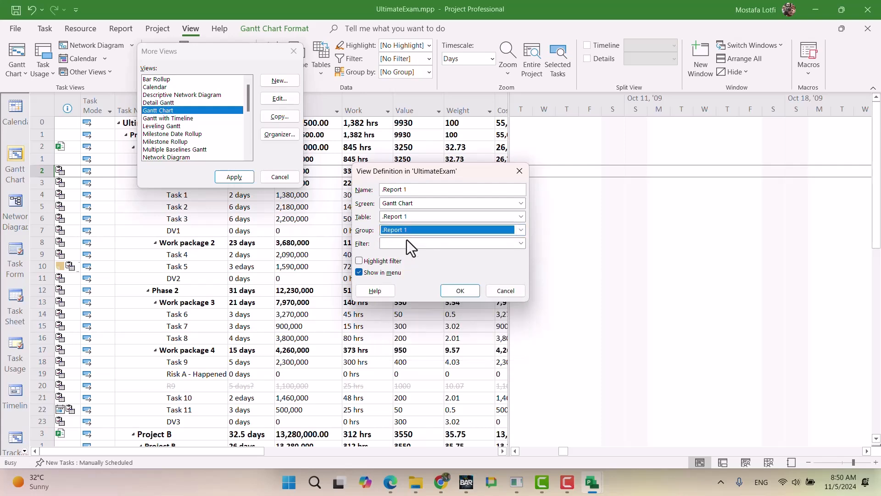
{"action": "left_click", "coordinate": [409, 242]}
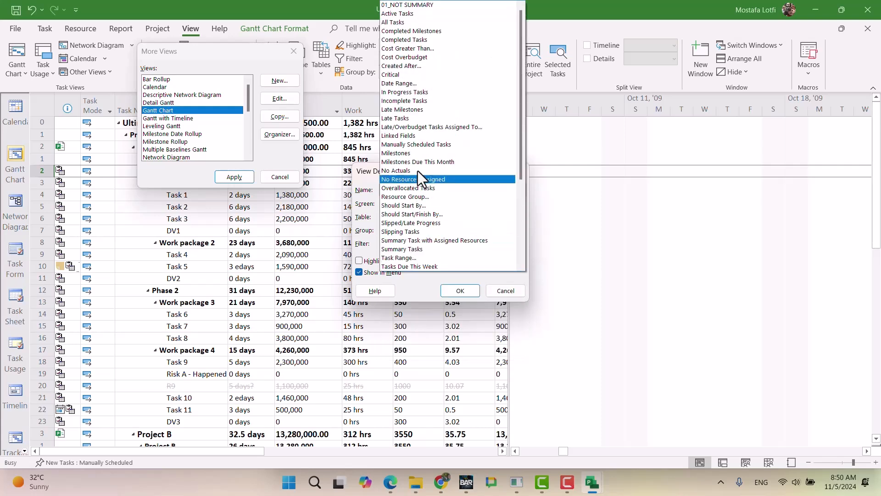
{"action": "left_click", "coordinate": [430, 22]}
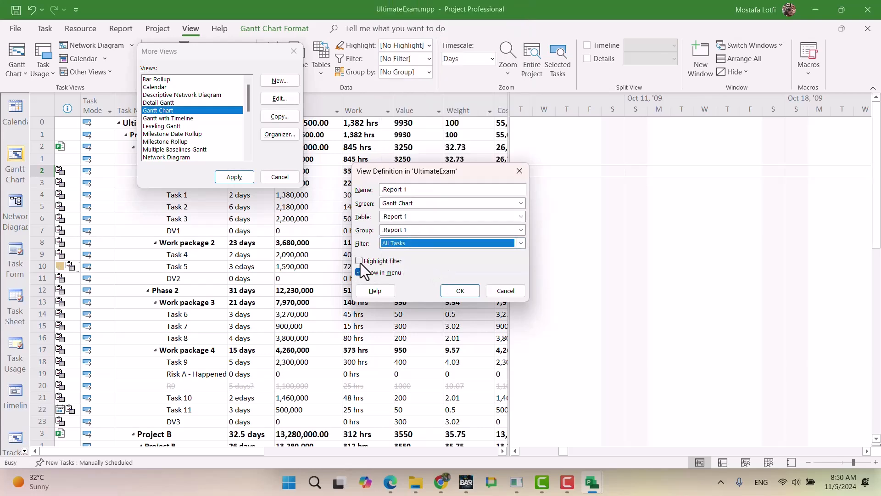
{"action": "left_click", "coordinate": [458, 292]}
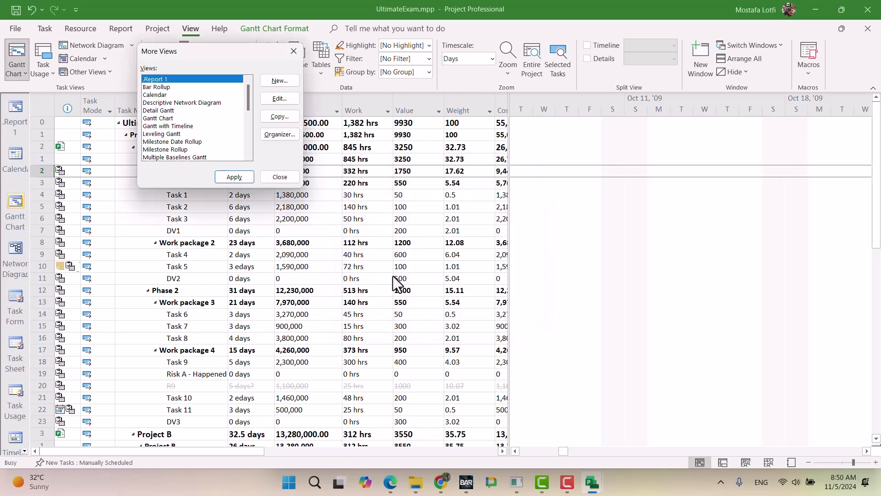
{"action": "left_click", "coordinate": [276, 177]}
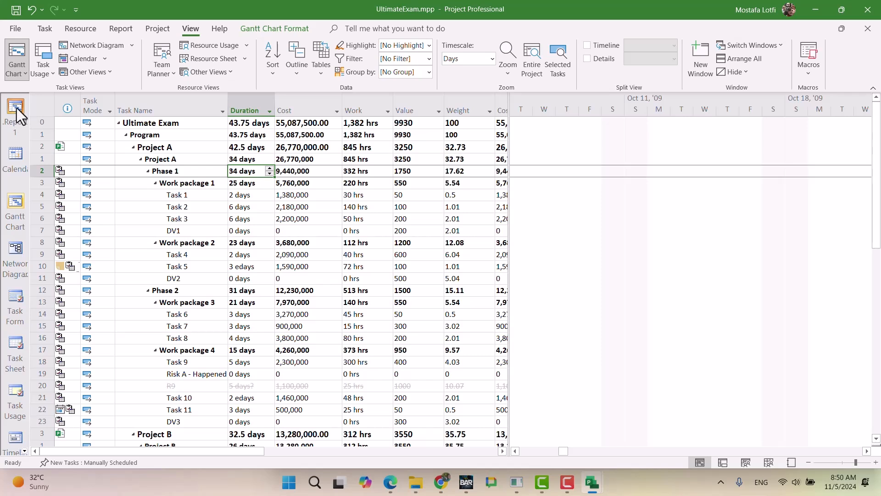
Step: Rename the Global.MPT copy of the .Report 1 view to .R1 in the Organizer
{"action": "left_click", "coordinate": [15, 73]}
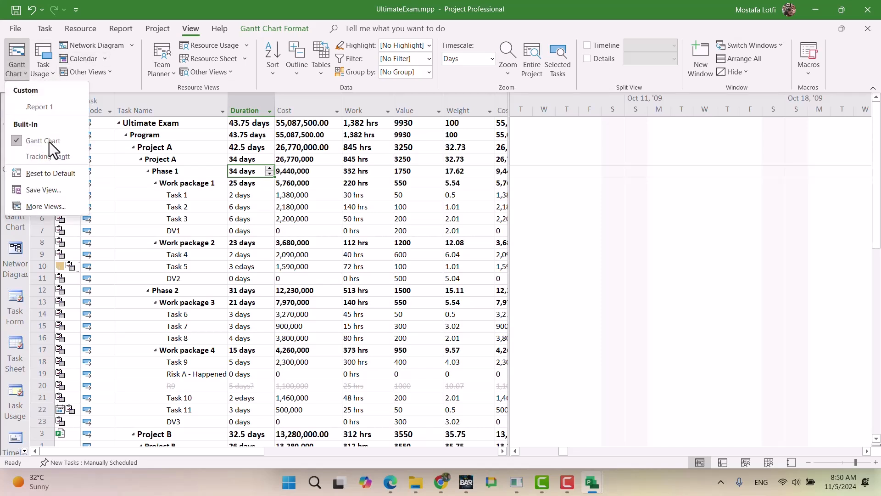
{"action": "left_click", "coordinate": [31, 207]}
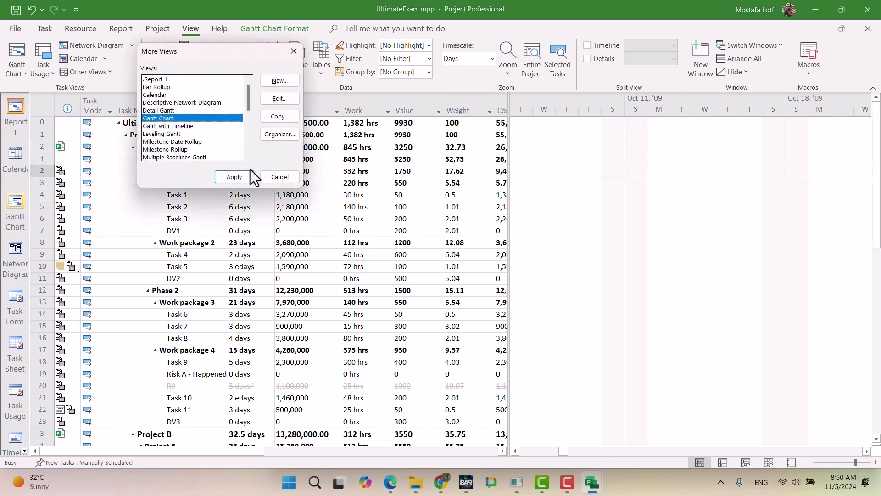
{"action": "left_click", "coordinate": [279, 134]}
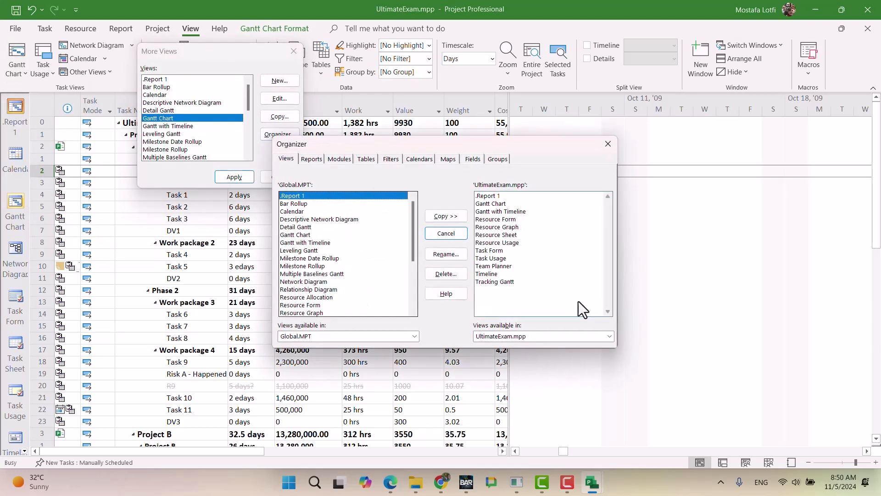
{"action": "left_click", "coordinate": [605, 145]}
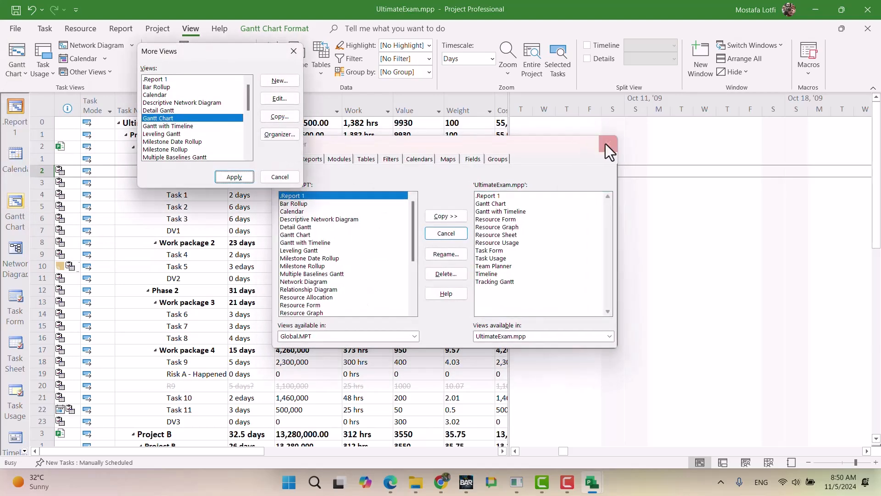
{"action": "left_click", "coordinate": [190, 79]}
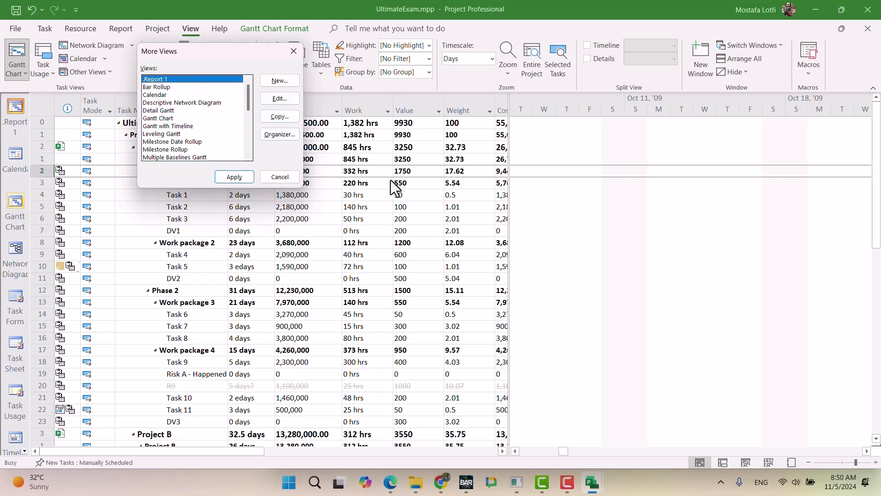
{"action": "left_click", "coordinate": [287, 136]}
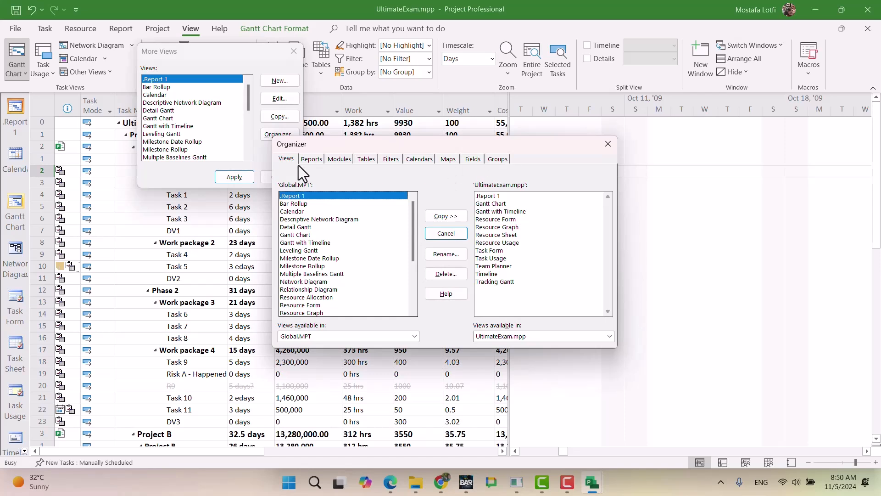
{"action": "left_click", "coordinate": [445, 255]}
{"action": "left_click_drag", "start_coordinate": [395, 236], "coordinate": [380, 238]}
{"action": "key", "text": "BackSpace"}
{"action": "type", "text": "R1"}
{"action": "left_click", "coordinate": [452, 253]}
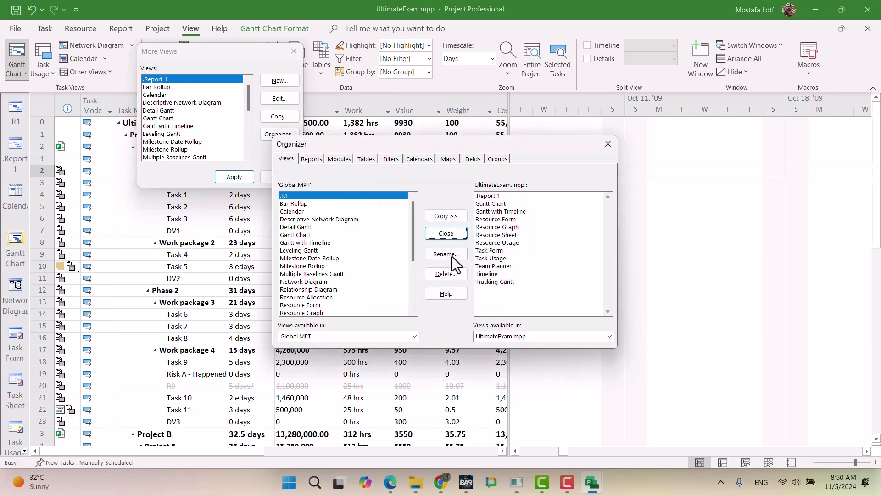
{"action": "left_click", "coordinate": [608, 144]}
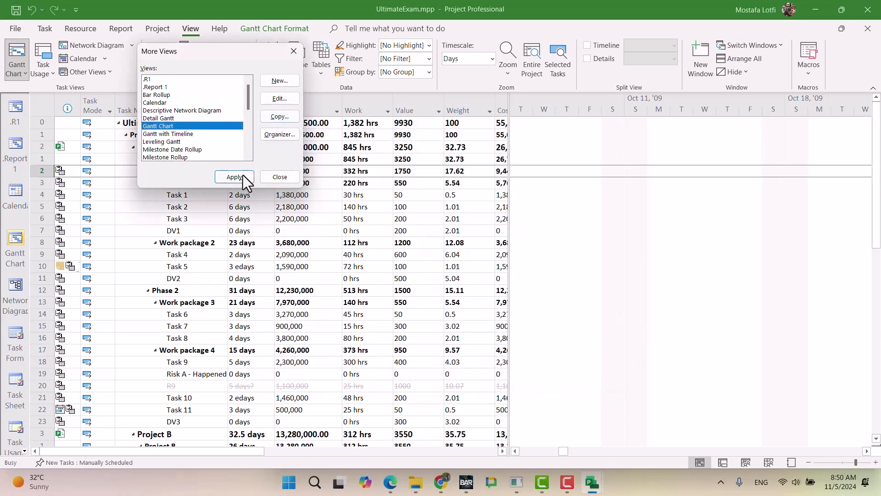
{"action": "left_click", "coordinate": [278, 179]}
Step: Switch to the .R1 view and widen its Cost column
{"action": "left_click", "coordinate": [13, 109]}
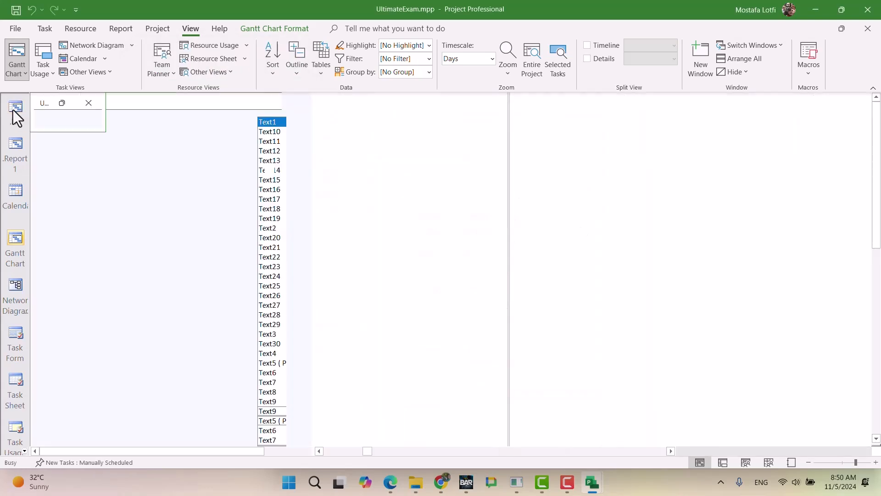
{"action": "left_click_drag", "start_coordinate": [274, 103], "coordinate": [285, 103]}
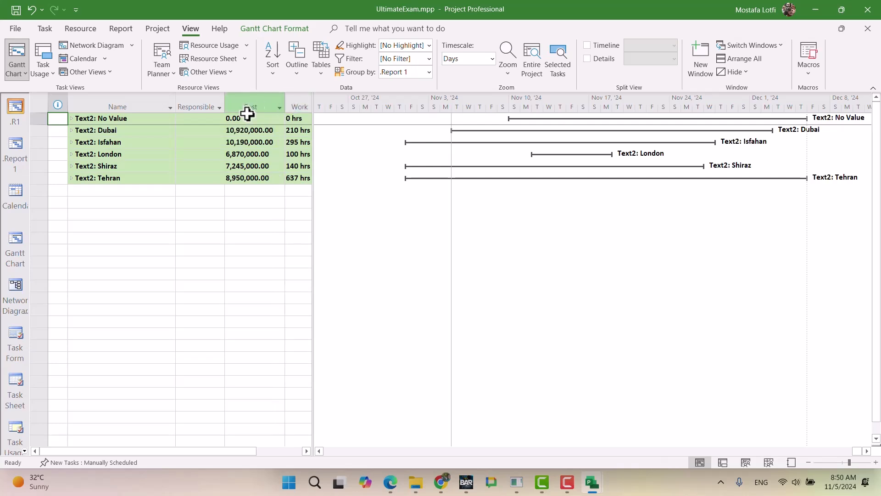
Step: Remove the Responsible field from the .Report 1 table definition and apply the edited table
{"action": "right_click", "coordinate": [53, 98]}
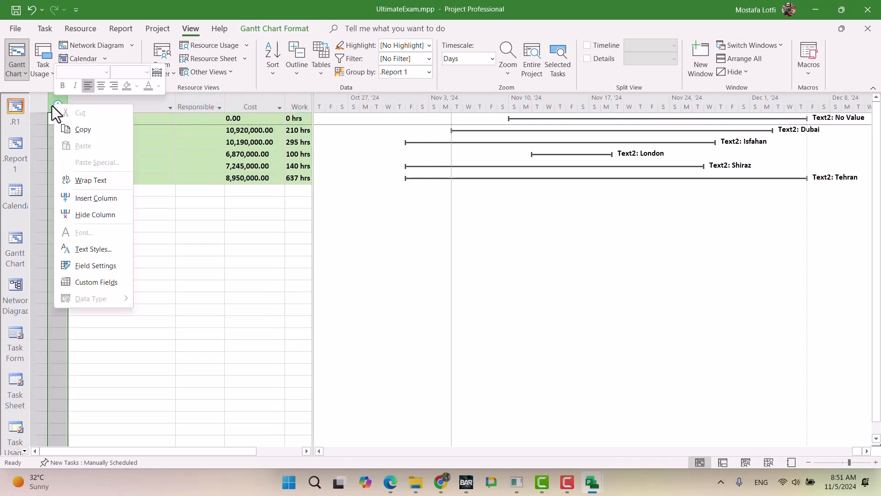
{"action": "right_click", "coordinate": [36, 104]}
{"action": "left_click", "coordinate": [87, 279]}
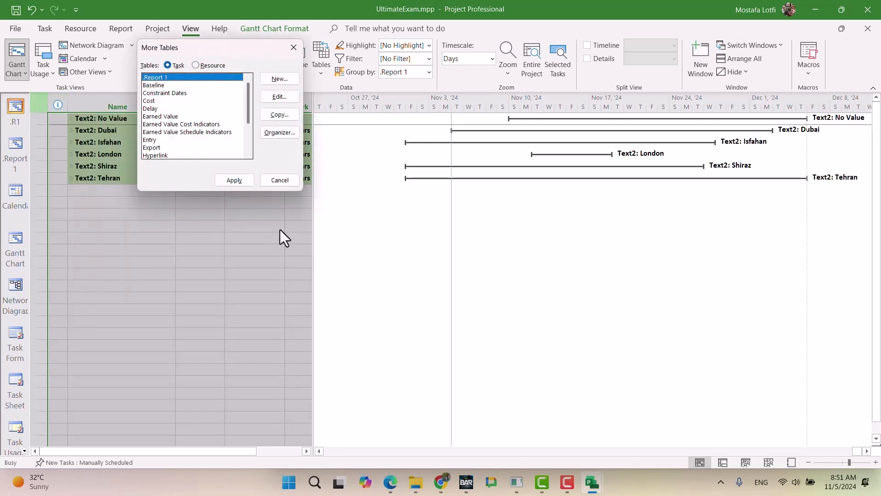
{"action": "left_click", "coordinate": [277, 97]}
{"action": "left_click", "coordinate": [297, 229]}
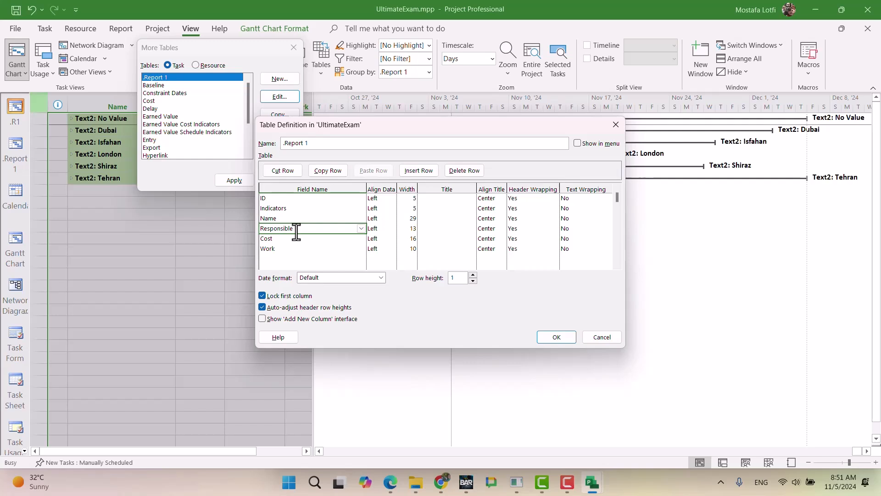
{"action": "left_click", "coordinate": [546, 338]}
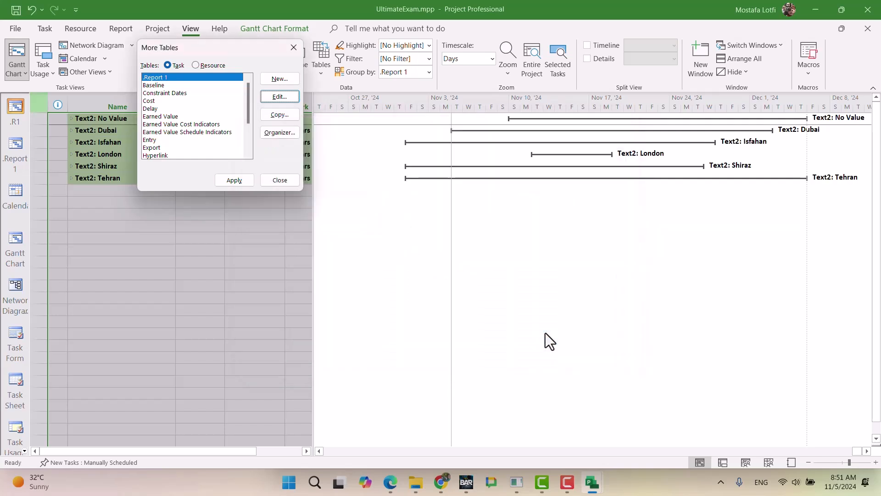
{"action": "left_click", "coordinate": [235, 180]}
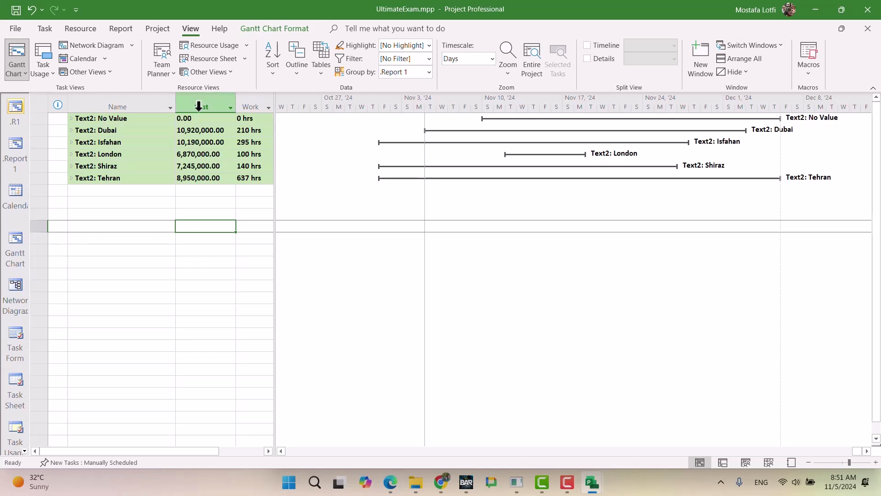
Step: Rename the task custom field Text2 to Location
{"action": "right_click", "coordinate": [127, 102]}
{"action": "left_click", "coordinate": [228, 106]}
{"action": "right_click", "coordinate": [228, 106]}
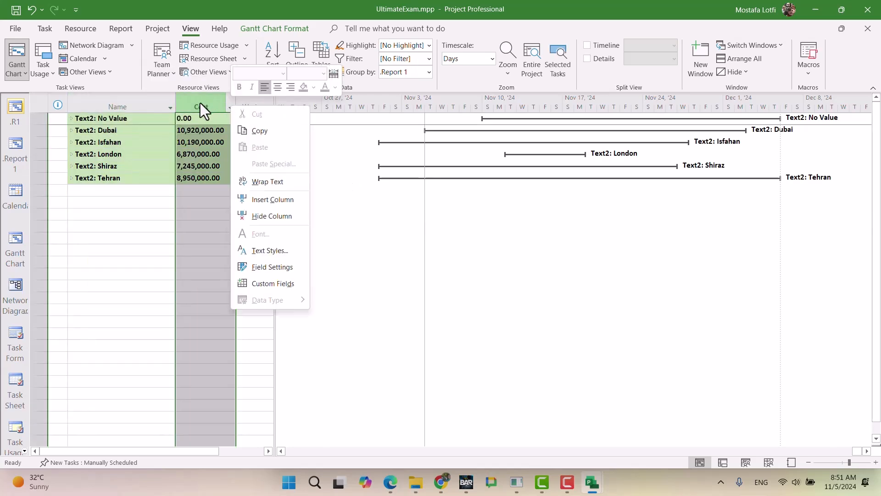
{"action": "right_click", "coordinate": [202, 102]}
{"action": "left_click", "coordinate": [246, 280]}
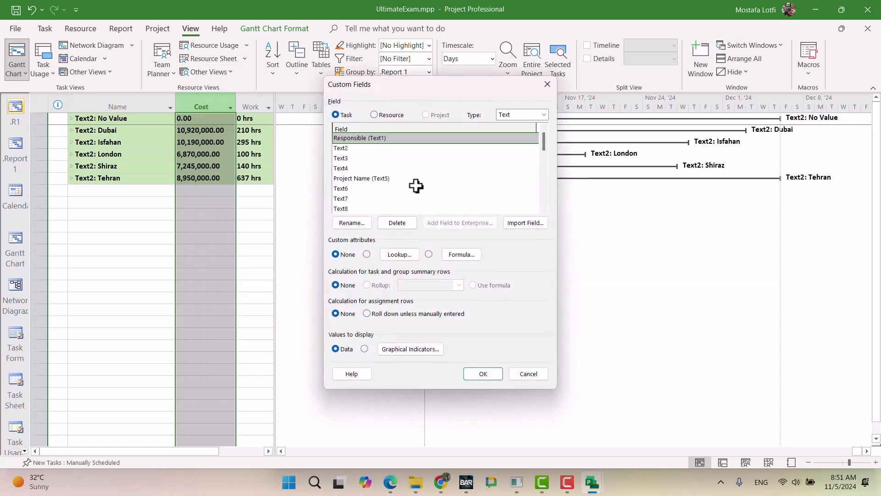
{"action": "left_click", "coordinate": [373, 148]}
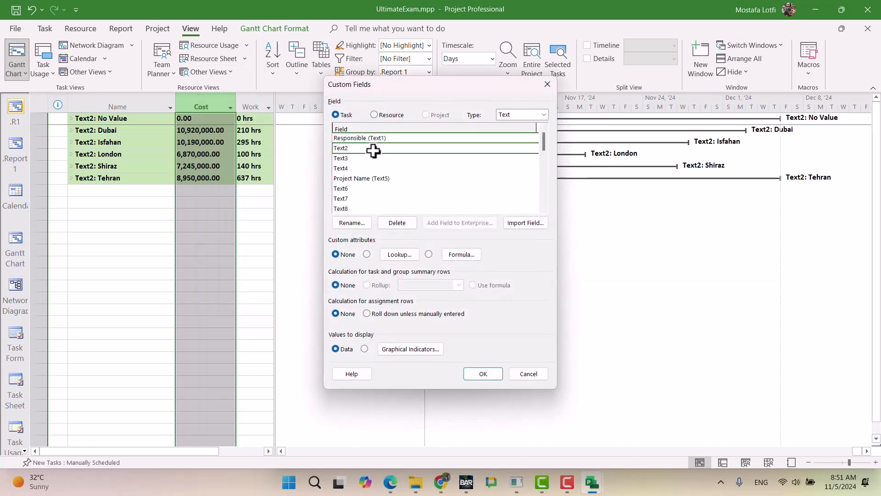
{"action": "left_click", "coordinate": [360, 223]}
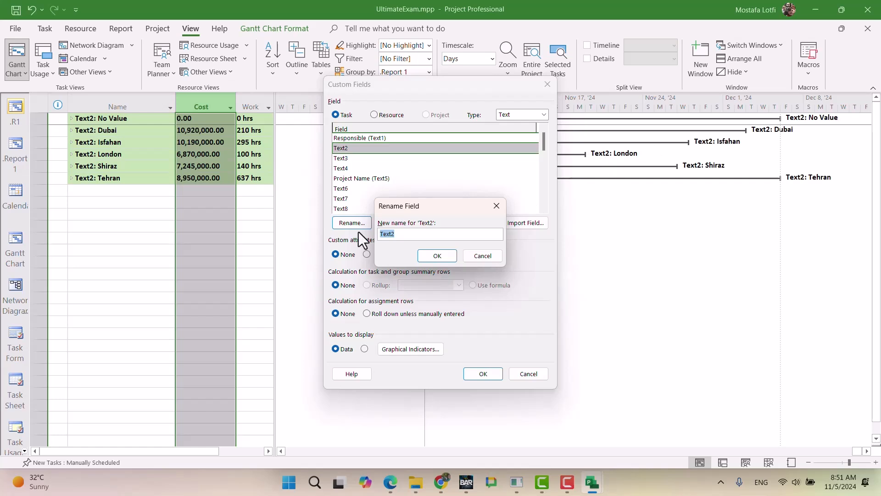
{"action": "type", "text": "R"}
{"action": "key", "text": "Return"}
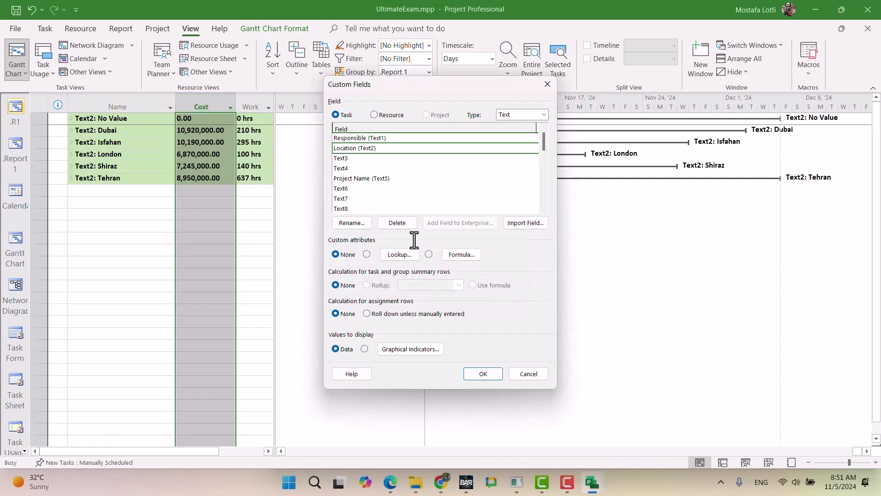
{"action": "left_click", "coordinate": [483, 374]}
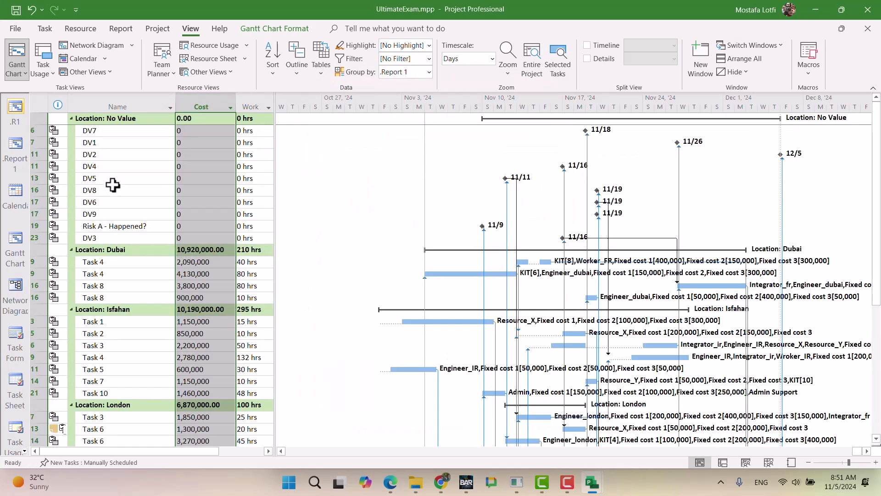
Step: Collapse all location groups, from No Value through Tehran, down to their summary rows
{"action": "left_click", "coordinate": [72, 119]}
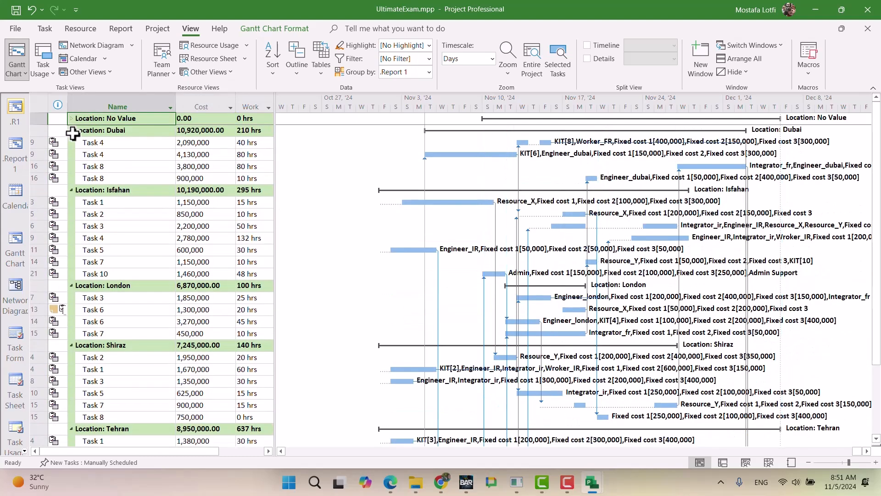
{"action": "left_click", "coordinate": [72, 131]}
{"action": "left_click", "coordinate": [72, 142]}
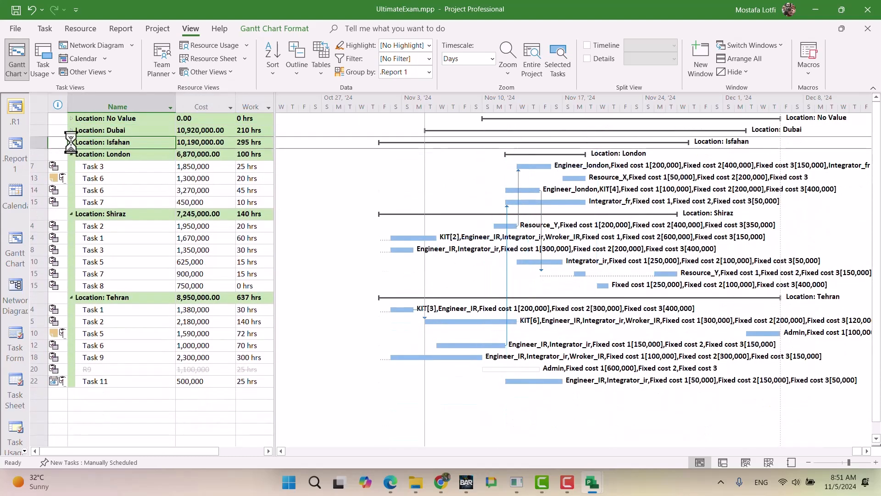
{"action": "left_click", "coordinate": [72, 155]}
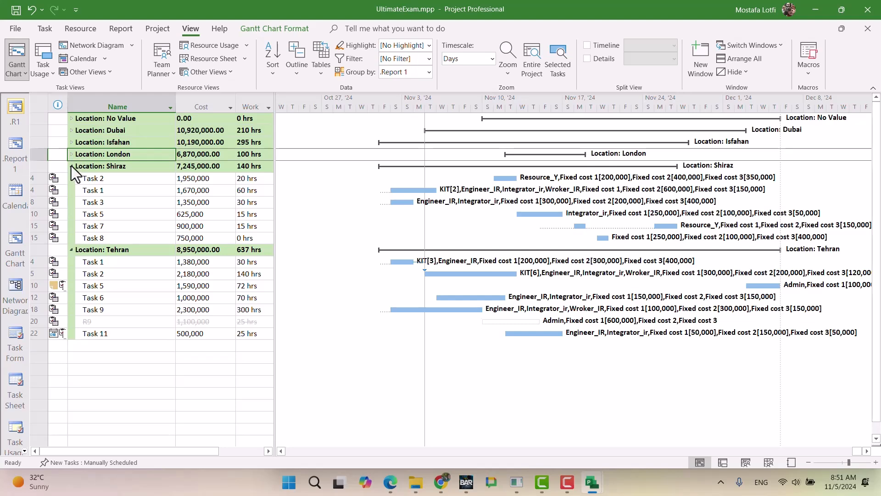
{"action": "left_click", "coordinate": [71, 166]}
{"action": "left_click", "coordinate": [71, 178]}
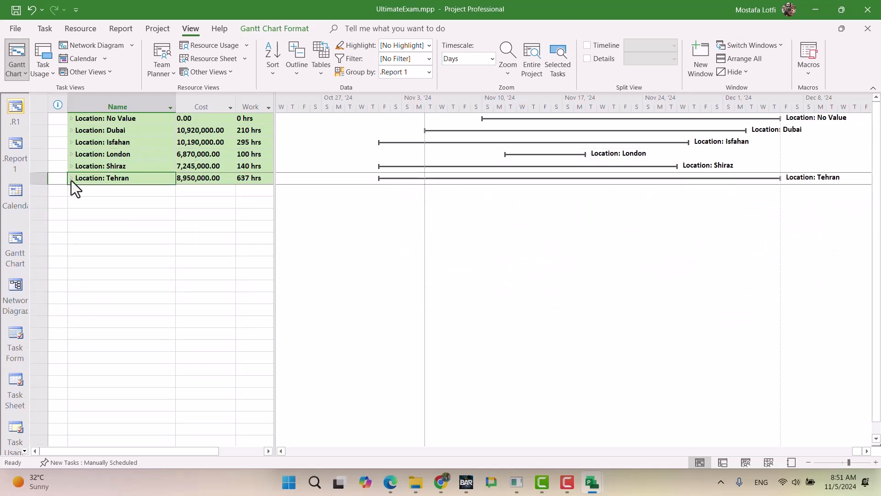
Step: Expand the Location: Dubai group to review its tasks' cost and work, and collapse it again
{"action": "left_click", "coordinate": [179, 214]}
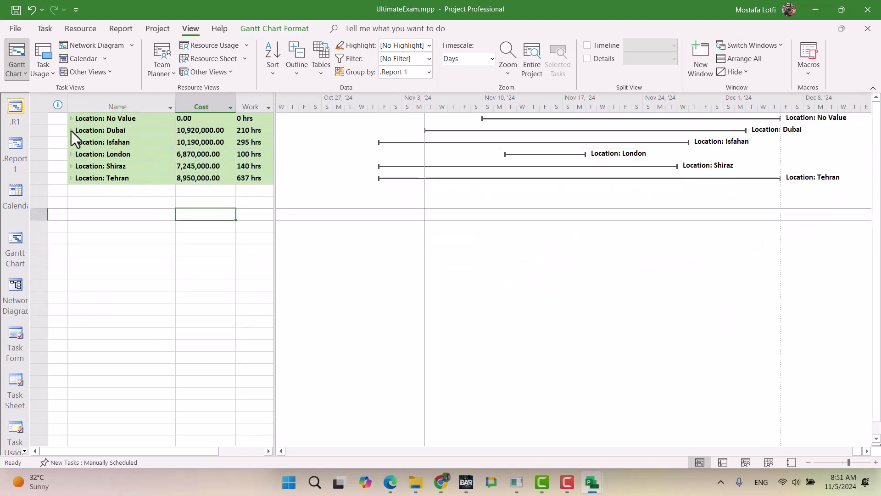
{"action": "left_click", "coordinate": [72, 130]}
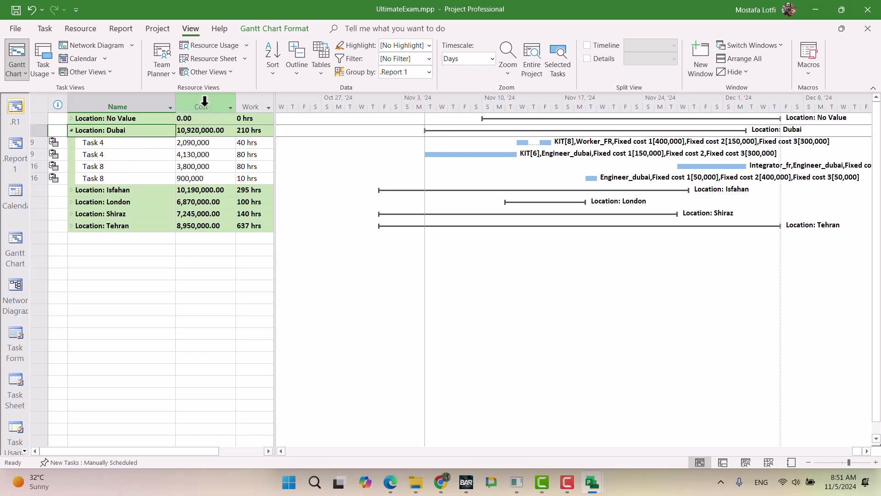
{"action": "left_click", "coordinate": [71, 130]}
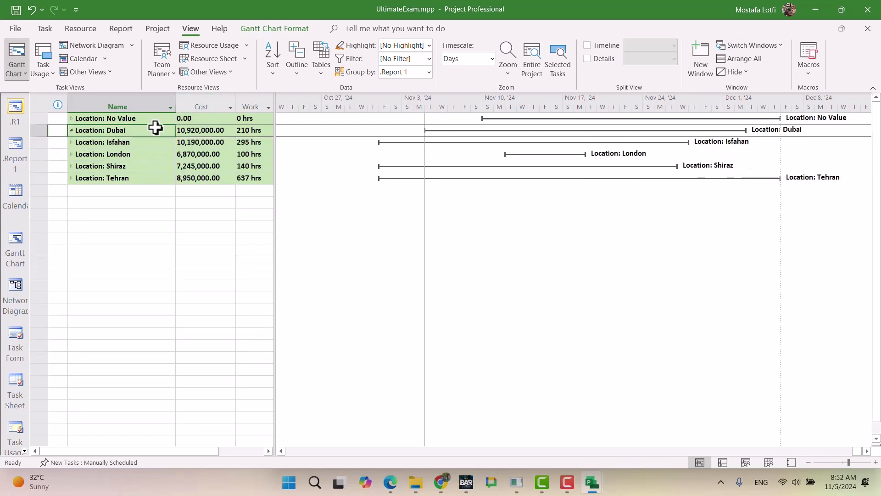
Step: Insert the Project Name (Text5) column before the Cost column
{"action": "left_click", "coordinate": [191, 102]}
{"action": "key", "text": "Insert"}
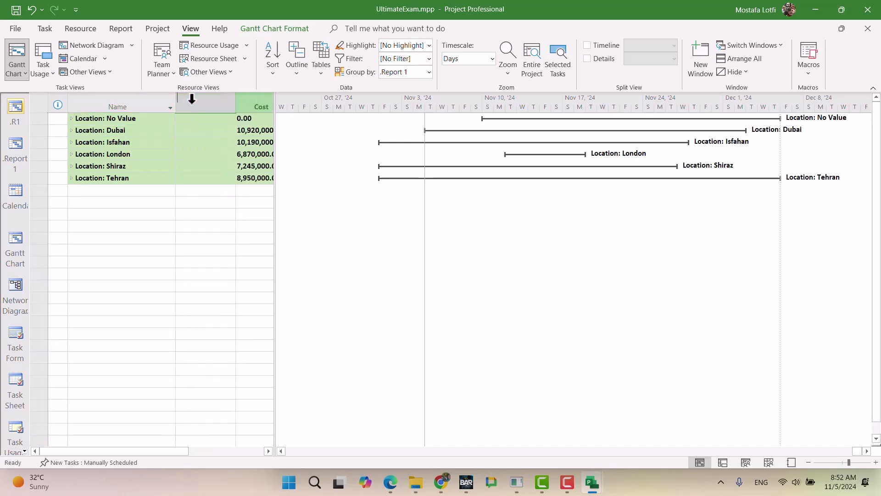
{"action": "type", "text": "pre"}
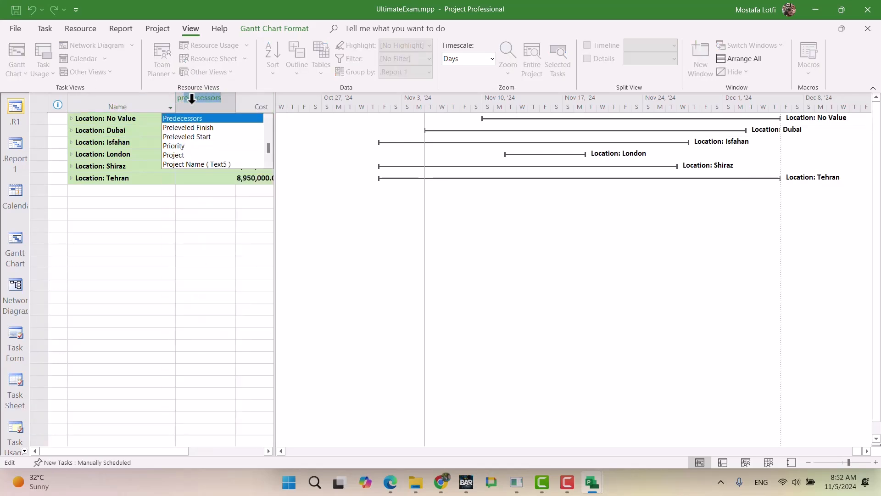
{"action": "key", "text": "BackSpace"}
{"action": "key", "text": "BackSpace"}
{"action": "type", "text": "o"}
{"action": "key", "text": "Down"}
{"action": "key", "text": "Return"}
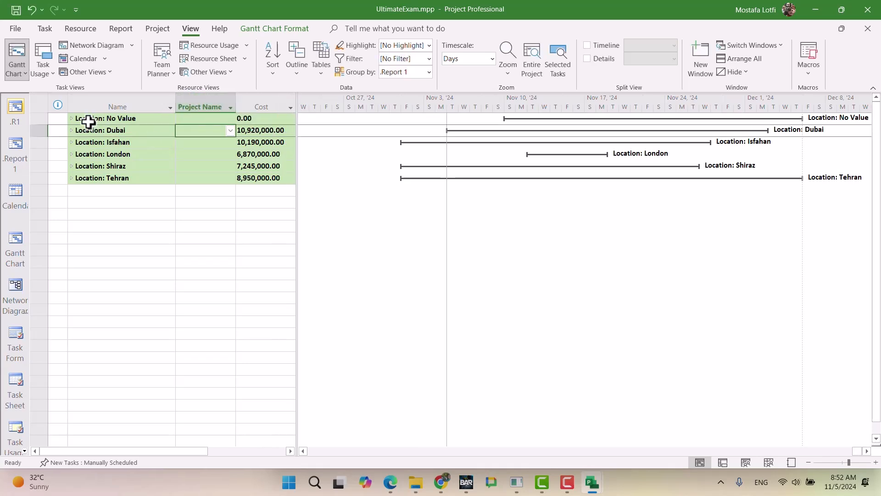
Step: Check the Dubai group with the added column and remove the Project Name column from the table
{"action": "left_click", "coordinate": [71, 130]}
{"action": "left_click", "coordinate": [71, 130]}
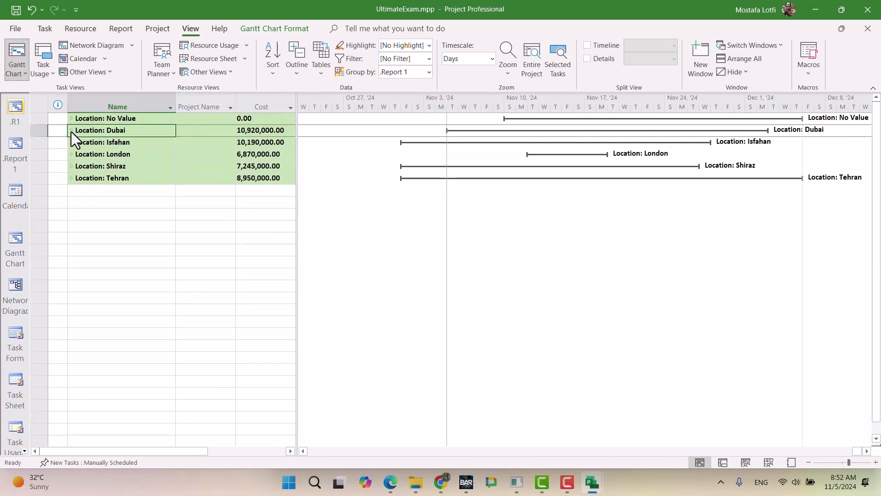
{"action": "left_click", "coordinate": [189, 97]}
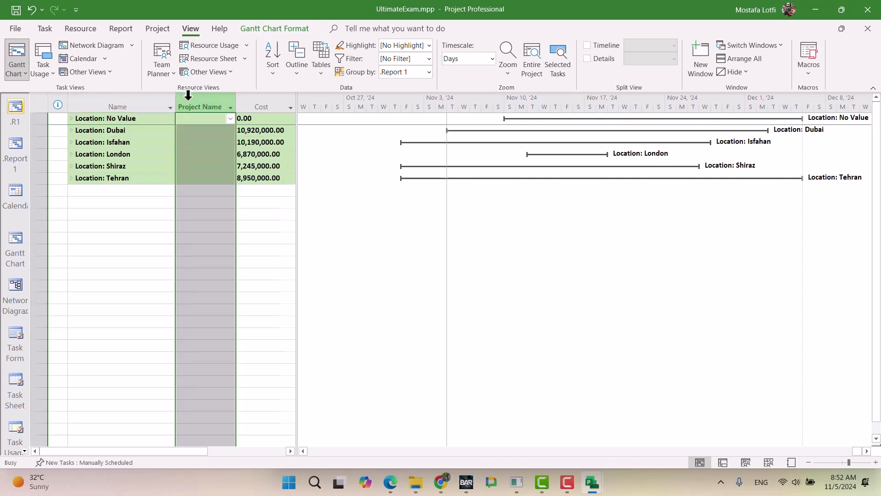
{"action": "key", "text": "Delete"}
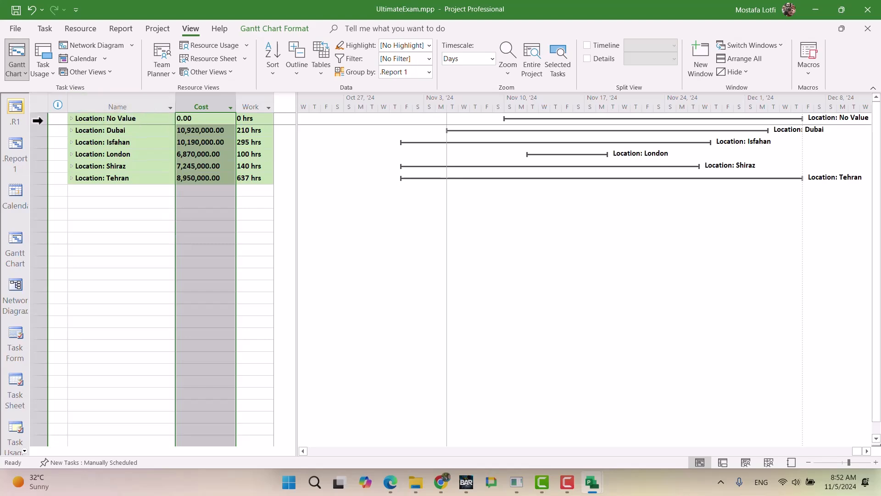
Step: Switch to the Project Management Proficiency test document in Google Docs and delete "whole of" before "Iran" in the second report requirement
{"action": "left_click", "coordinate": [441, 482]}
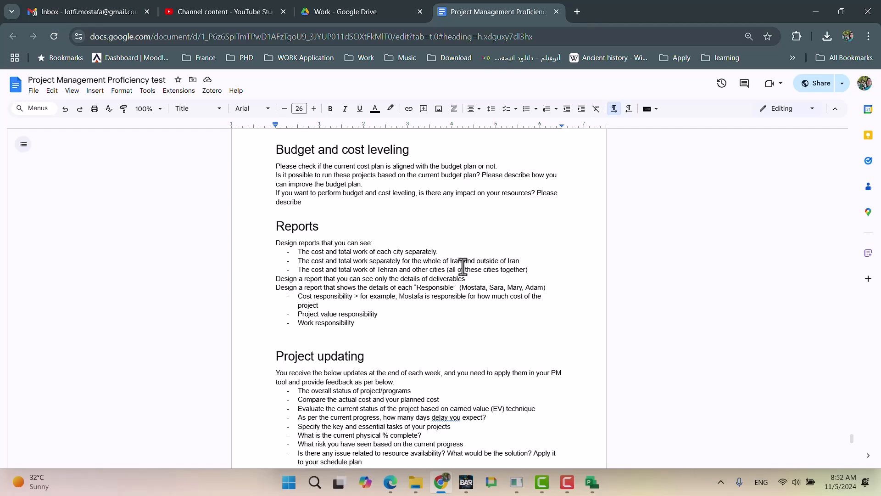
{"action": "double_click", "coordinate": [430, 260]}
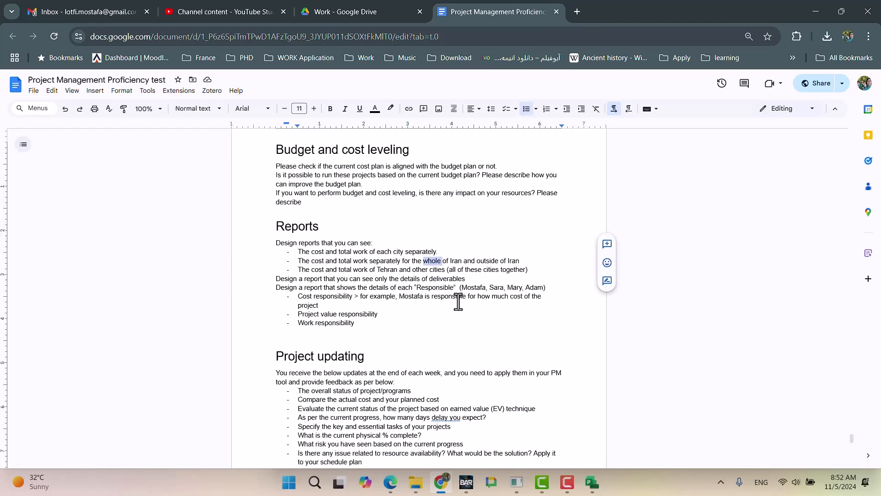
{"action": "key", "text": "BackSpace"}
{"action": "key", "text": "Right"}
{"action": "key", "text": "BackSpace"}
{"action": "key", "text": "BackSpace"}
{"action": "key", "text": "BackSpace"}
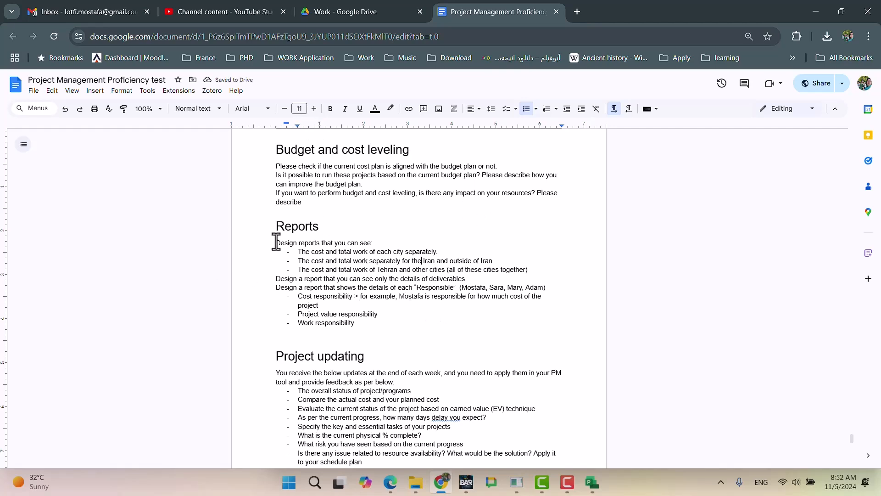
Step: Switch back to UltimateExam.mpp and examine which location rows lie outside Iran (Dubai, London) and inside it (Isfahan, Shiraz, Tehran)
{"action": "left_click", "coordinate": [592, 483]}
{"action": "left_click", "coordinate": [381, 429]}
{"action": "left_click", "coordinate": [172, 237]}
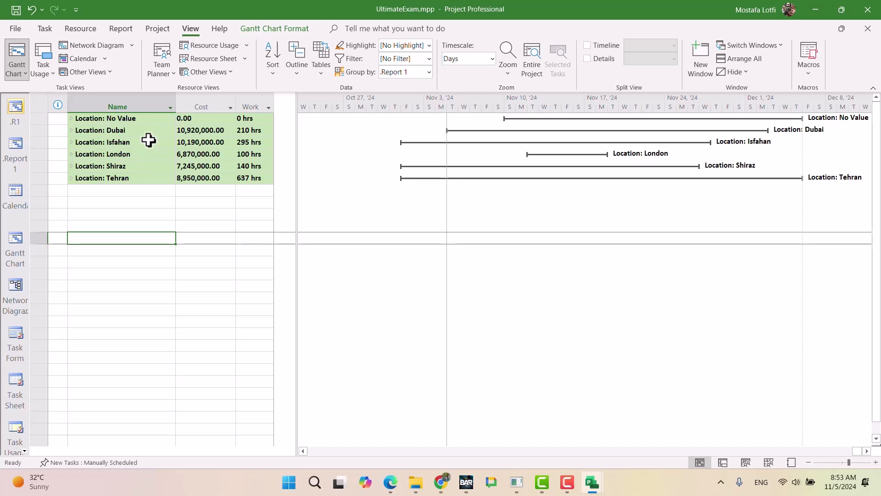
{"action": "left_click", "coordinate": [135, 132]}
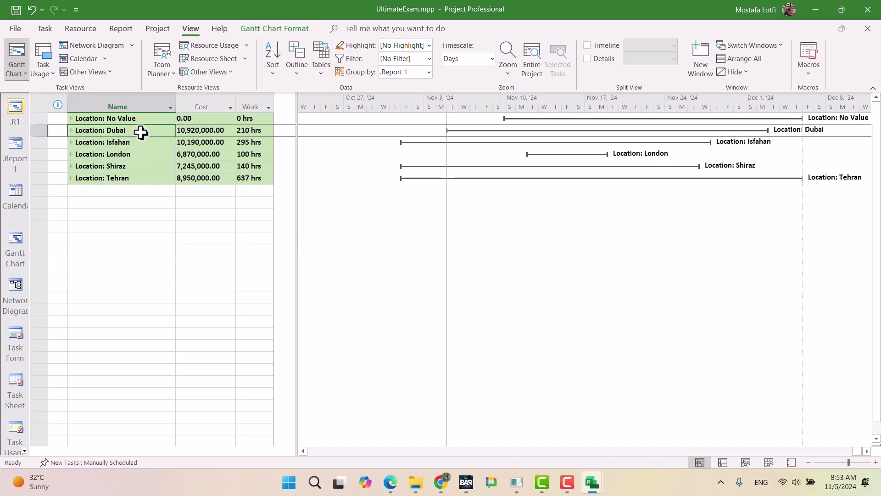
{"action": "left_click", "coordinate": [123, 155]}
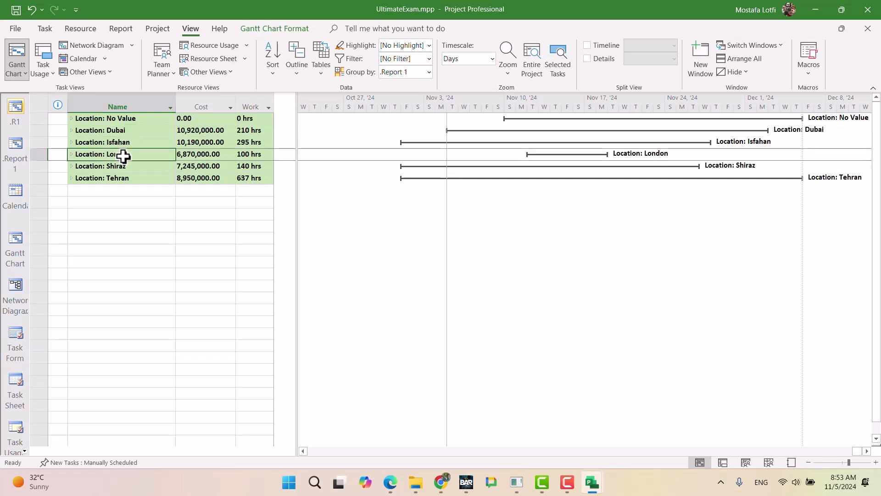
{"action": "left_click", "coordinate": [146, 142]}
{"action": "left_click", "coordinate": [133, 166]}
{"action": "left_click", "coordinate": [129, 178]}
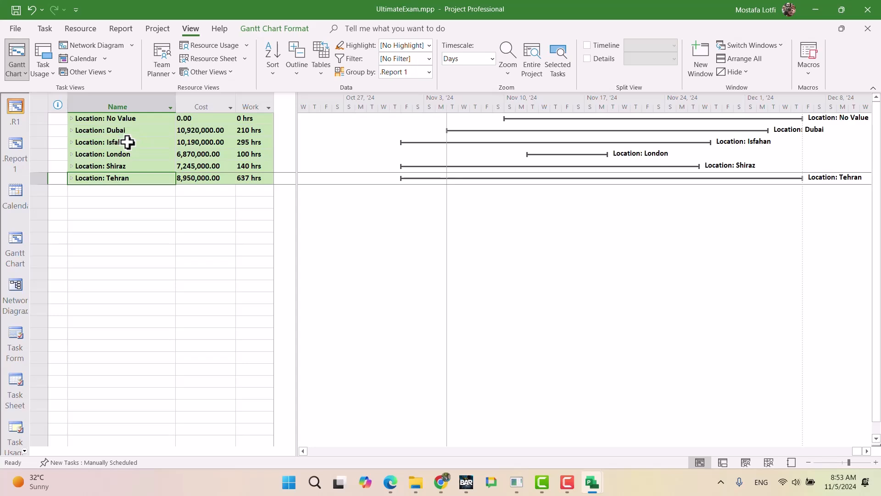
Step: Switch to the Google Docs test document and reread the report requirements for each city and for Iran versus outside Iran
{"action": "left_click", "coordinate": [441, 482]}
{"action": "left_click_drag", "start_coordinate": [495, 261], "coordinate": [299, 251]}
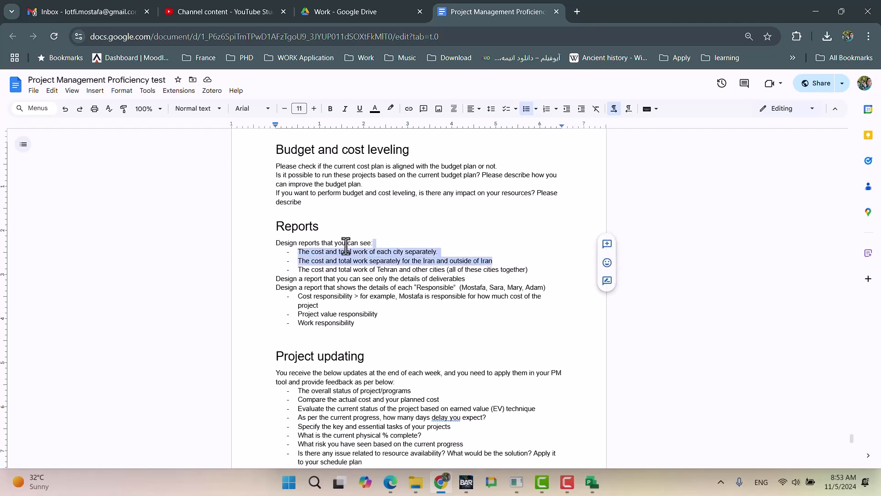
{"action": "left_click", "coordinate": [362, 256]}
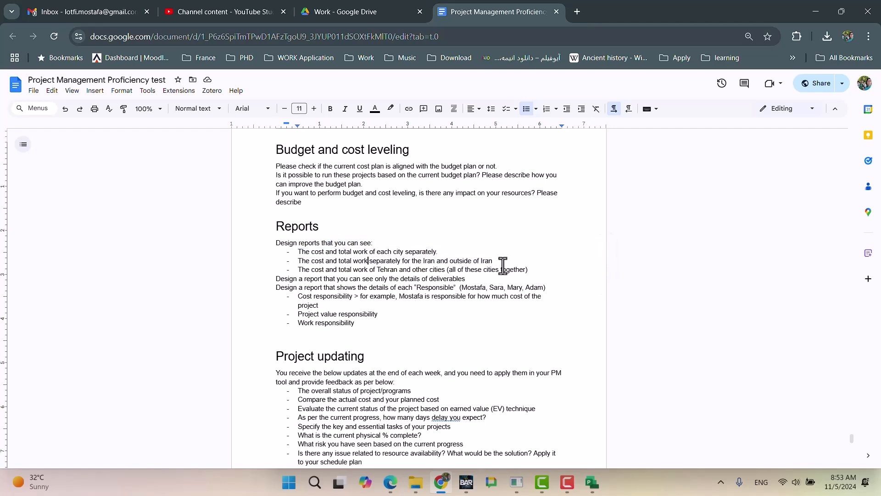
{"action": "left_click_drag", "start_coordinate": [493, 260], "coordinate": [291, 252]}
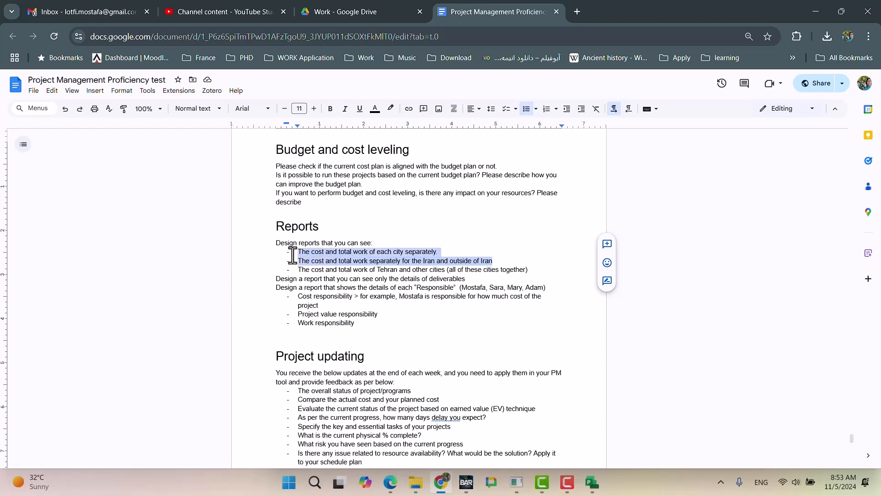
{"action": "left_click", "coordinate": [370, 251]}
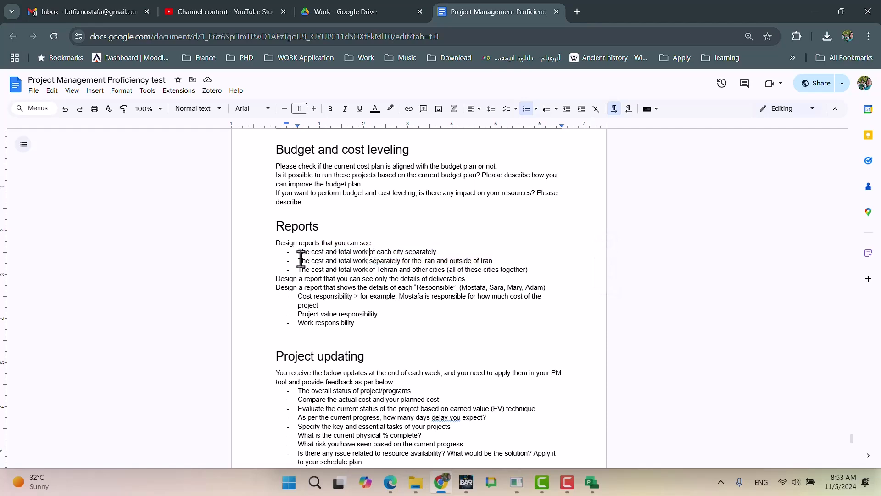
{"action": "left_click_drag", "start_coordinate": [301, 260], "coordinate": [502, 260]}
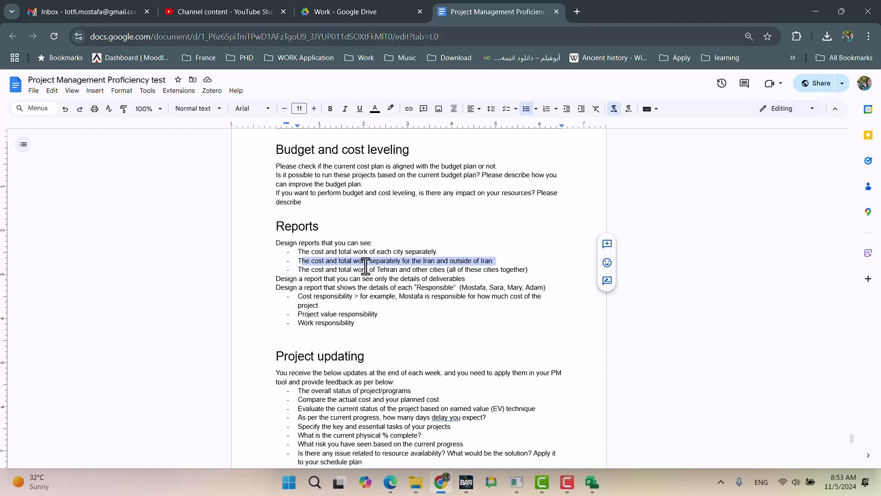
Step: Switch back to UltimateExam.mpp in Project and apply the .Report 1 view
{"action": "left_click", "coordinate": [593, 482]}
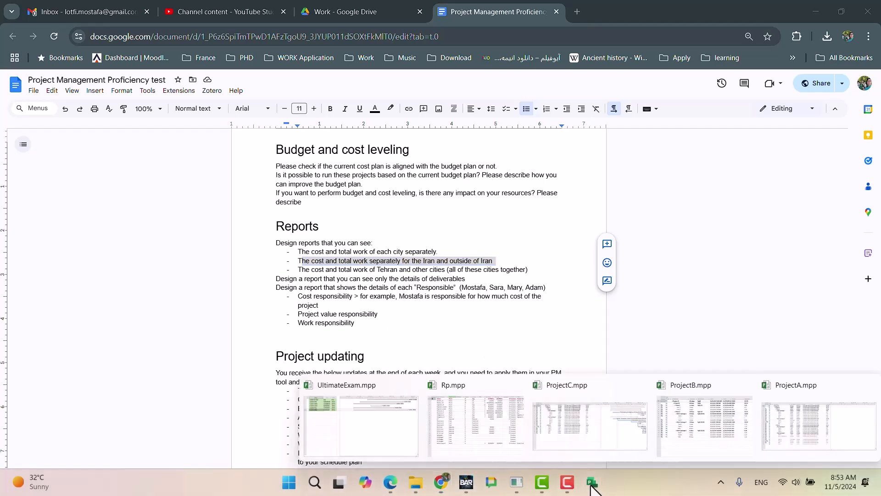
{"action": "left_click", "coordinate": [366, 413]}
{"action": "left_click", "coordinate": [173, 224]}
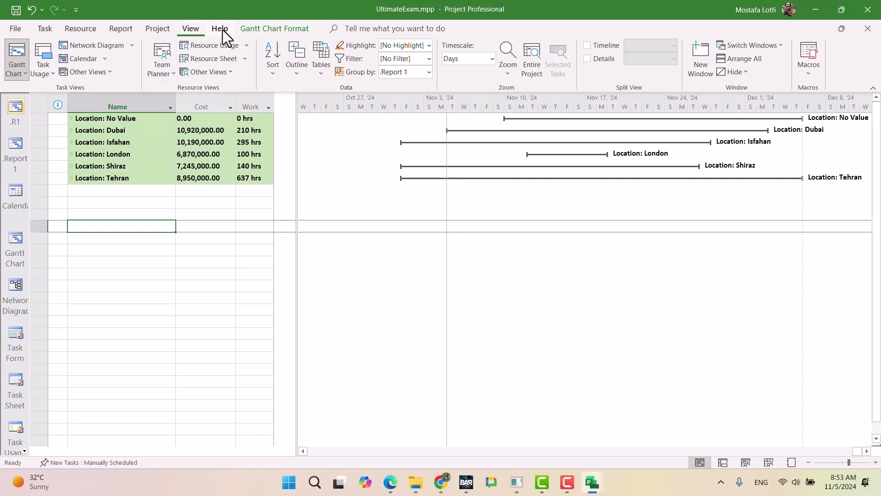
{"action": "left_click", "coordinate": [205, 98]}
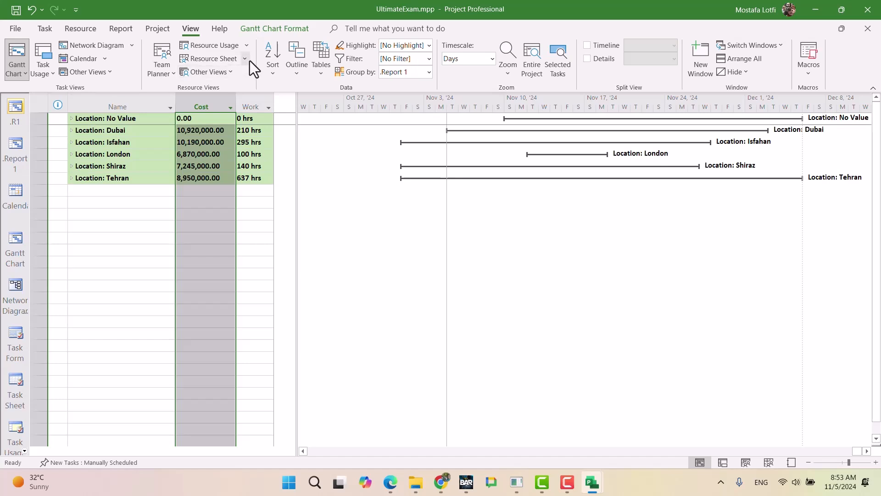
{"action": "right_click", "coordinate": [13, 156]}
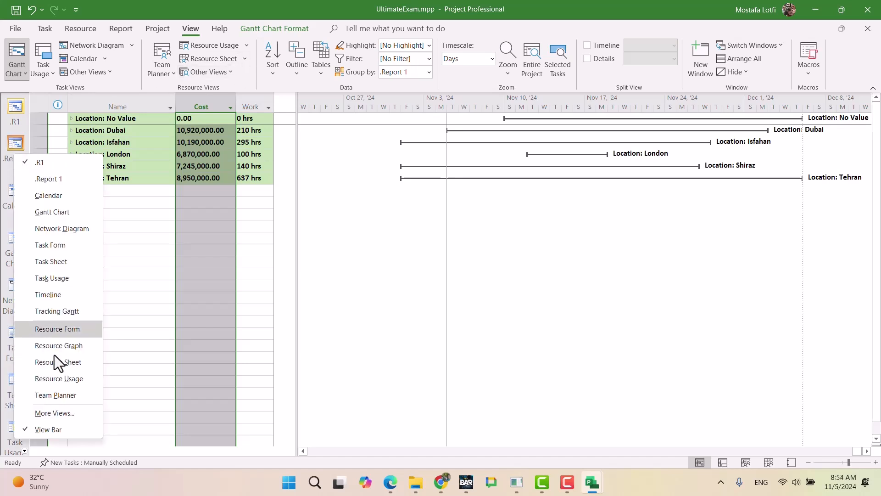
{"action": "left_click", "coordinate": [54, 413]}
{"action": "left_click", "coordinate": [181, 88]}
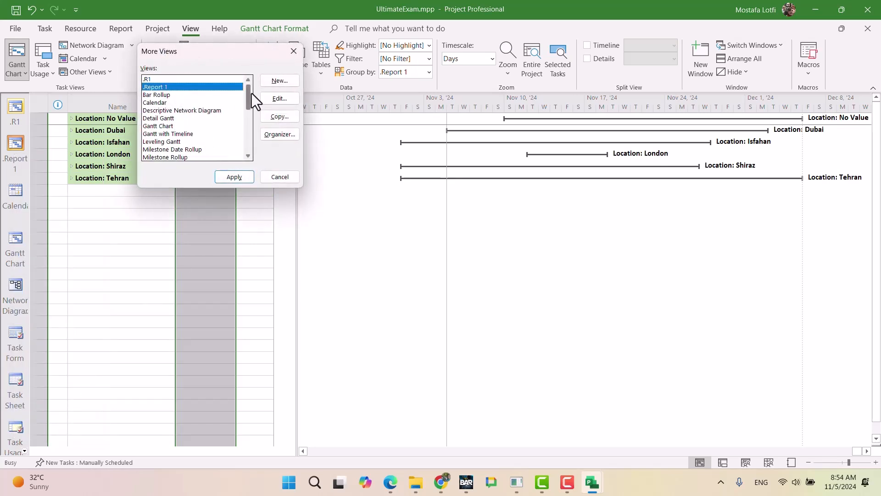
{"action": "left_click", "coordinate": [220, 181]}
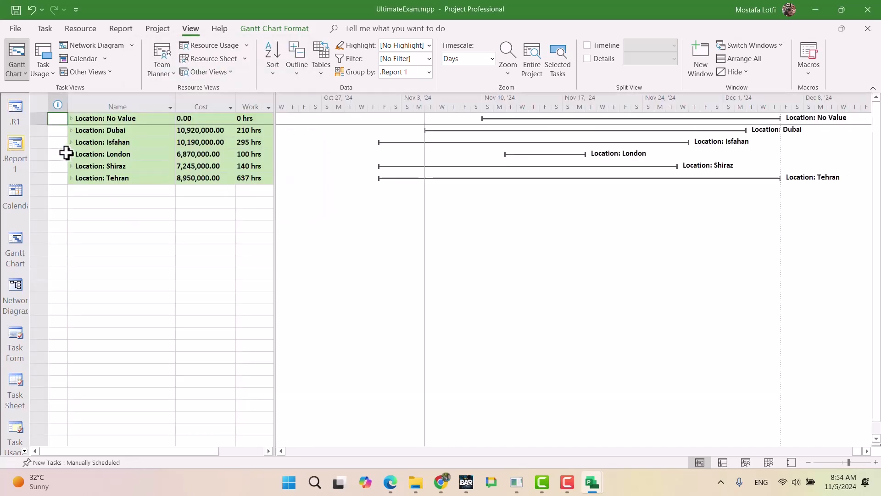
{"action": "right_click", "coordinate": [18, 150]}
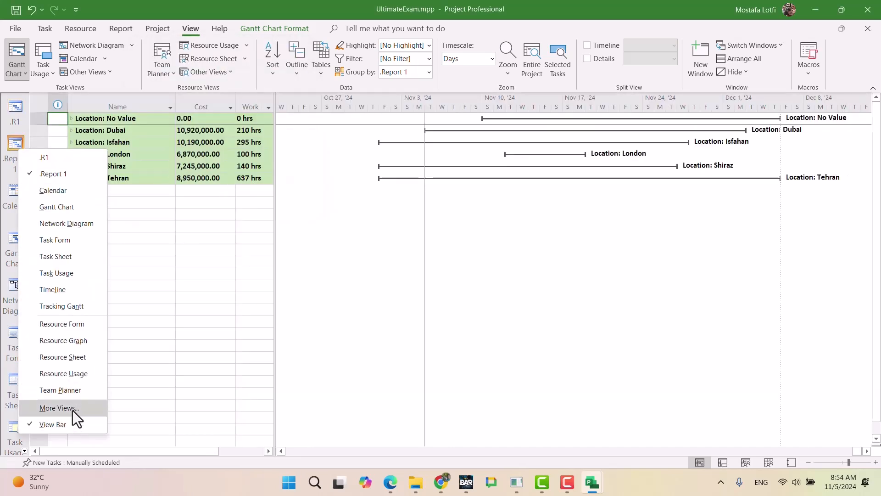
{"action": "left_click", "coordinate": [72, 410]}
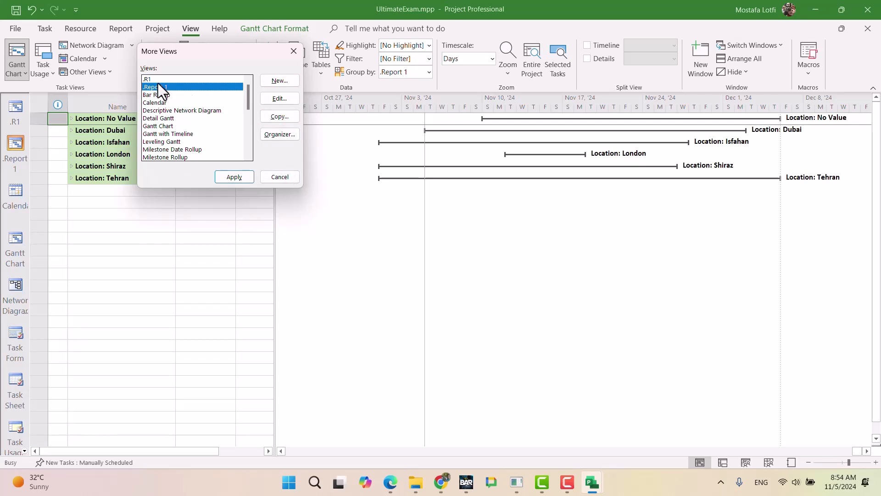
{"action": "left_click", "coordinate": [166, 80]}
{"action": "left_click", "coordinate": [277, 177]}
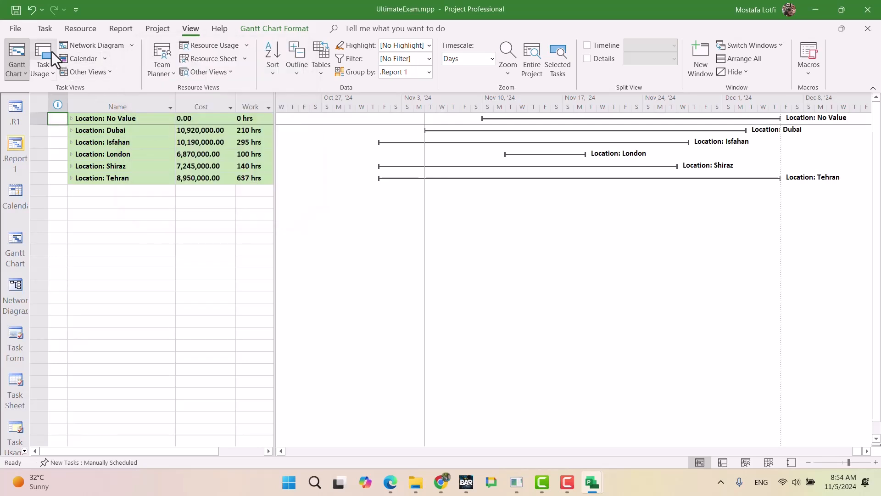
Step: Try to delete the .Report 1 view from UltimateExam.mpp in the Organizer while that view is active
{"action": "left_click", "coordinate": [14, 27]}
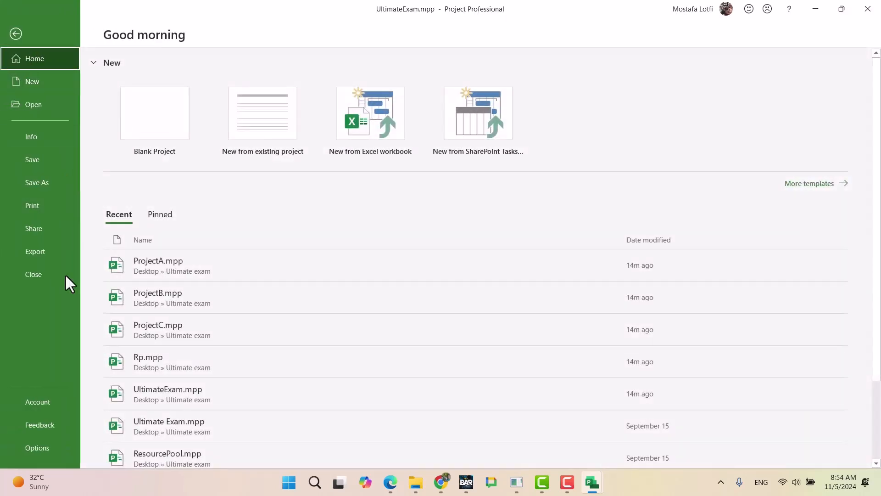
{"action": "left_click", "coordinate": [37, 142]}
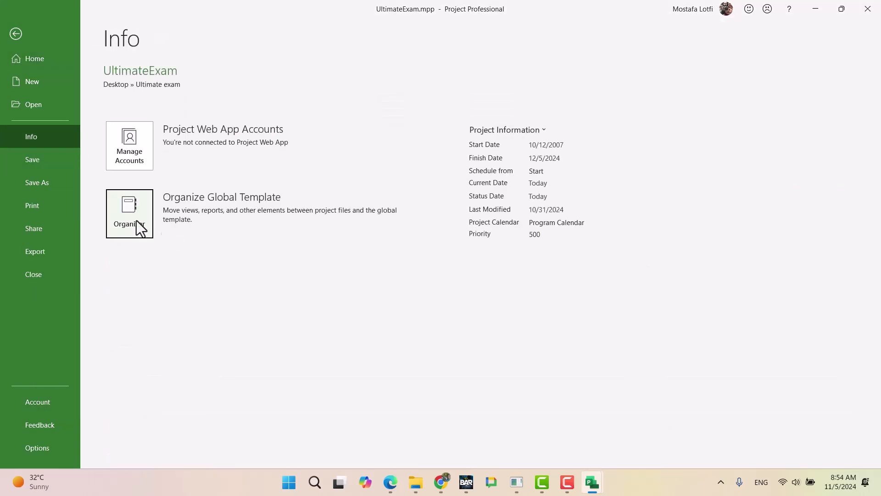
{"action": "left_click", "coordinate": [148, 223]}
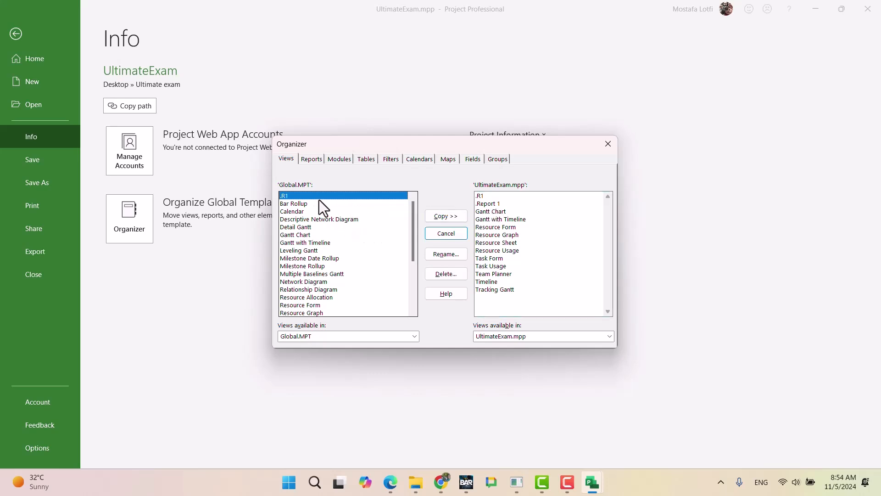
{"action": "left_click", "coordinate": [505, 205]}
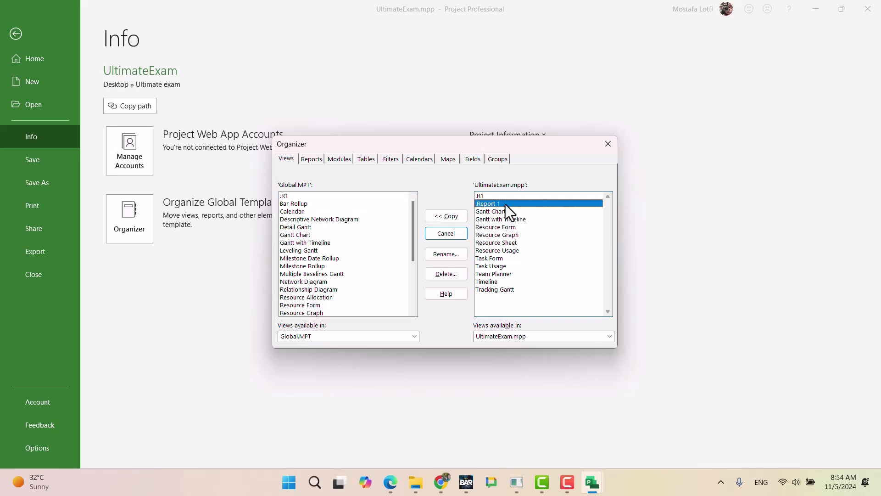
{"action": "left_click", "coordinate": [449, 274]}
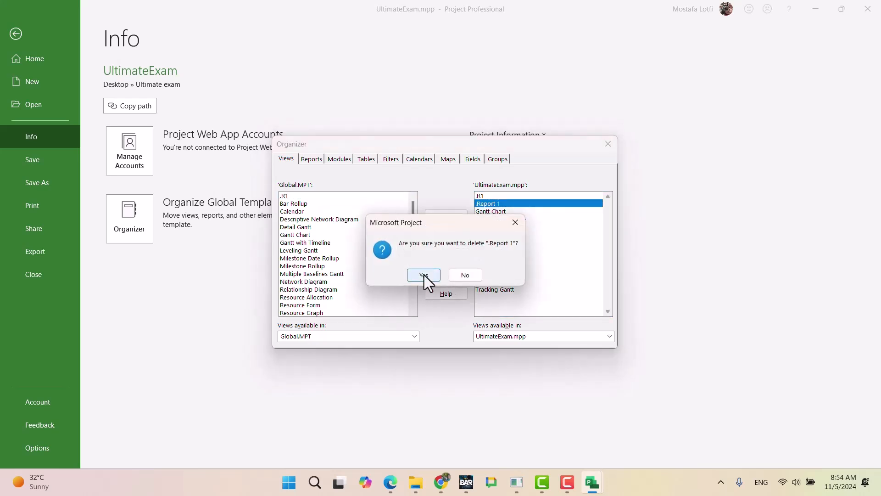
{"action": "left_click", "coordinate": [425, 274]}
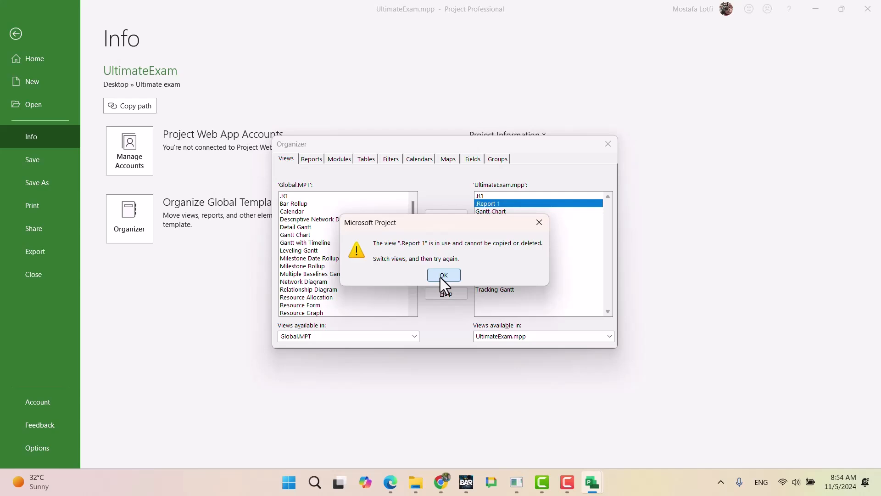
{"action": "left_click", "coordinate": [442, 276]}
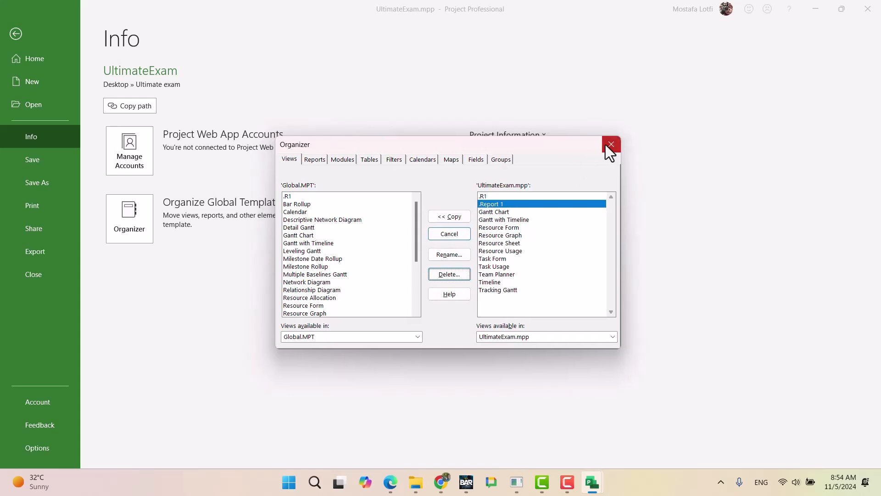
{"action": "left_click", "coordinate": [606, 144]}
{"action": "left_click", "coordinate": [18, 35]}
Step: Apply the .R1 view and delete the .Report 1 view from UltimateExam.mpp in the Organizer
{"action": "left_click", "coordinate": [23, 117]}
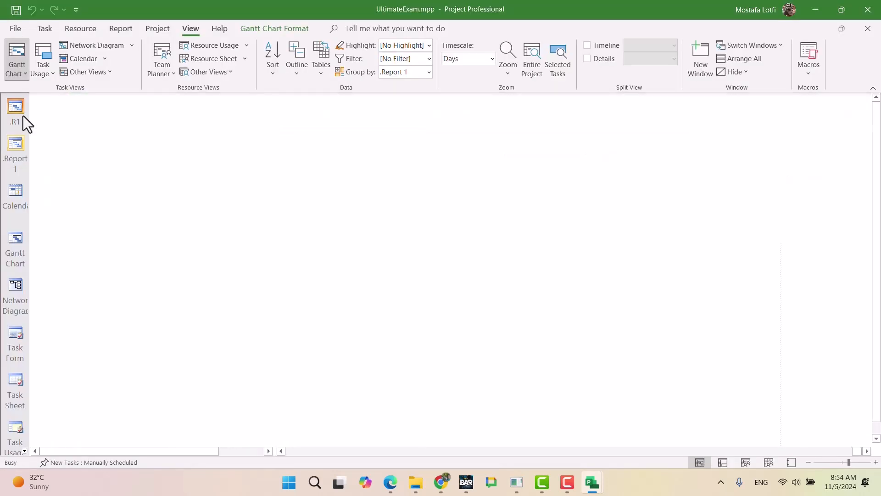
{"action": "left_click", "coordinate": [15, 28]}
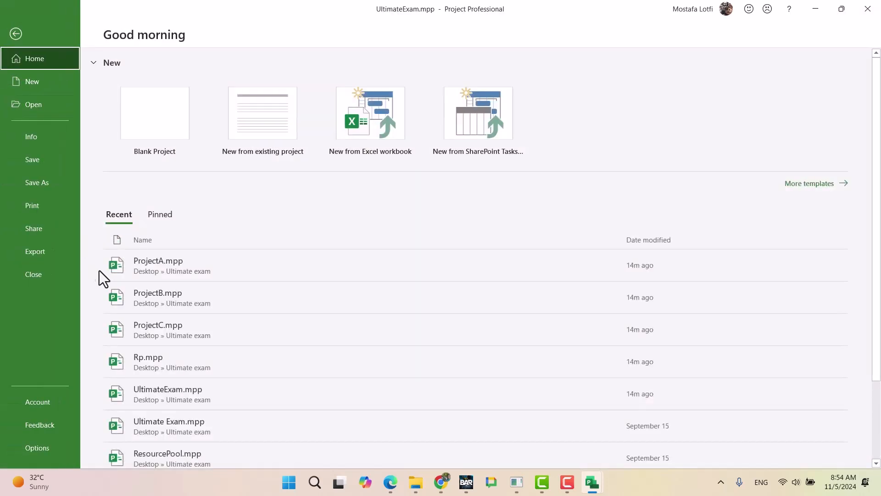
{"action": "left_click", "coordinate": [42, 135]}
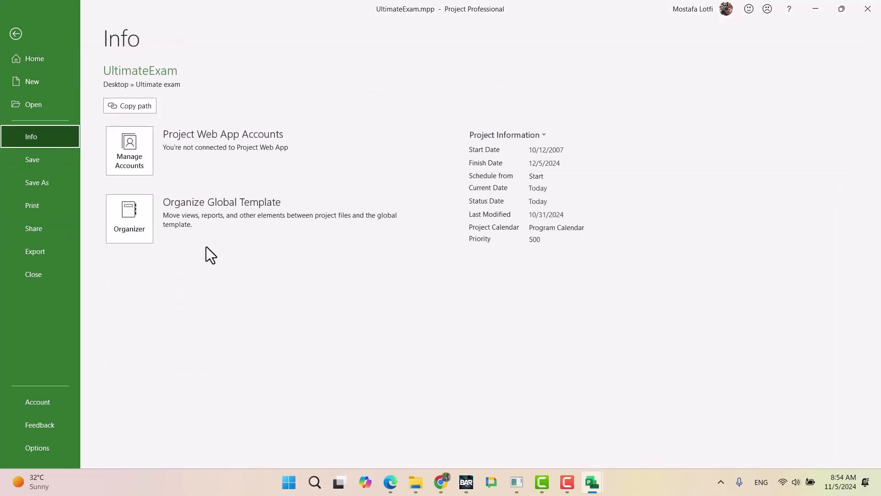
{"action": "left_click", "coordinate": [138, 221]}
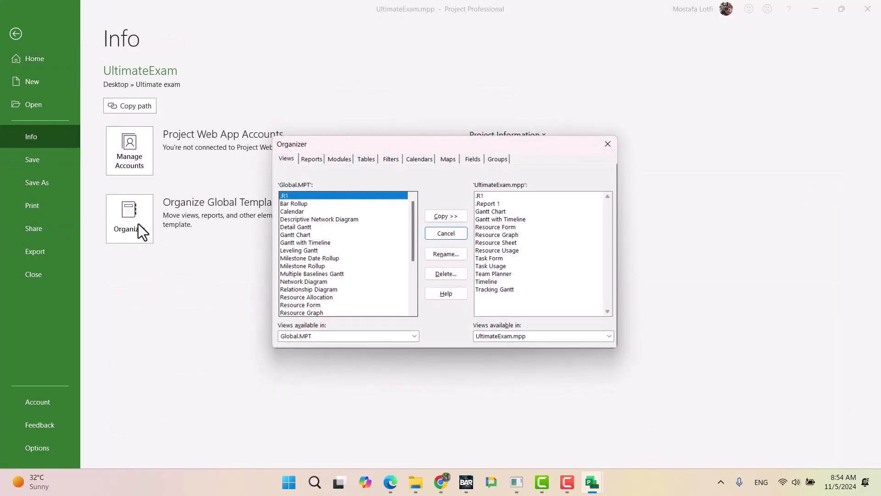
{"action": "left_click", "coordinate": [506, 203]}
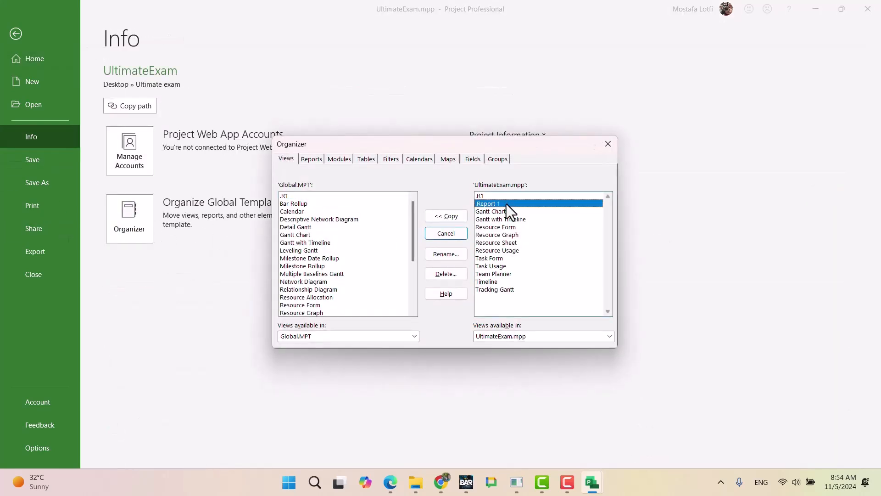
{"action": "left_click", "coordinate": [441, 274]}
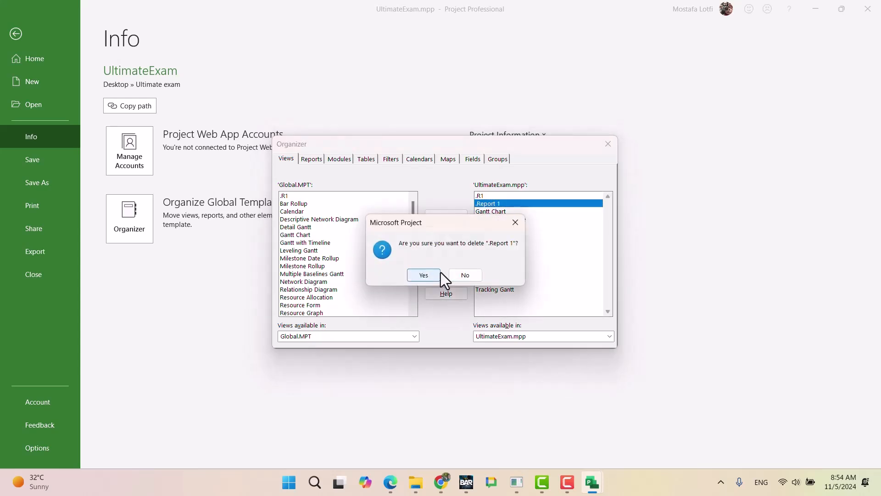
{"action": "left_click", "coordinate": [428, 272]}
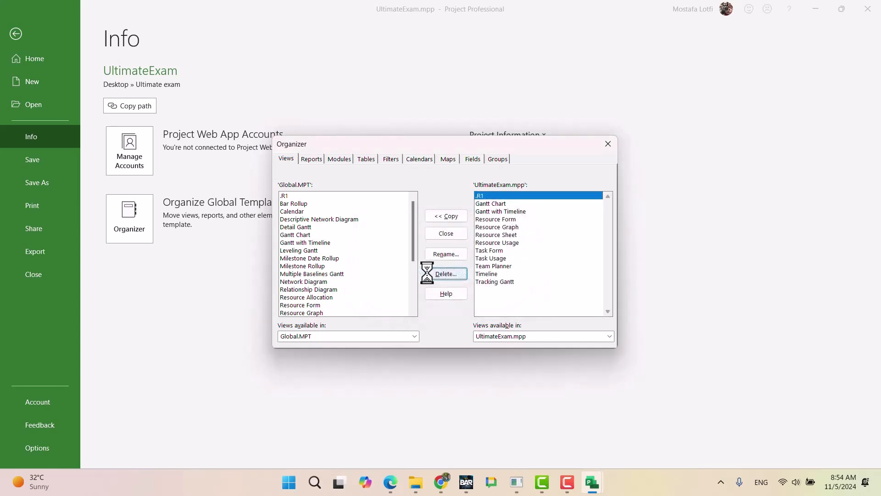
{"action": "left_click", "coordinate": [607, 144]}
{"action": "left_click", "coordinate": [47, 33]}
{"action": "left_click", "coordinate": [189, 202]}
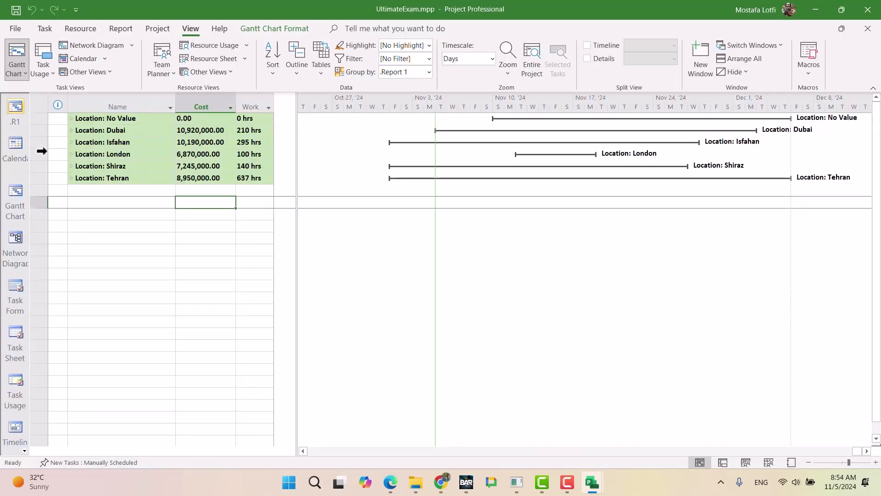
Step: Apply the Gantt Chart view and go to the start of the Ultimate Exam task list
{"action": "left_click", "coordinate": [19, 203]}
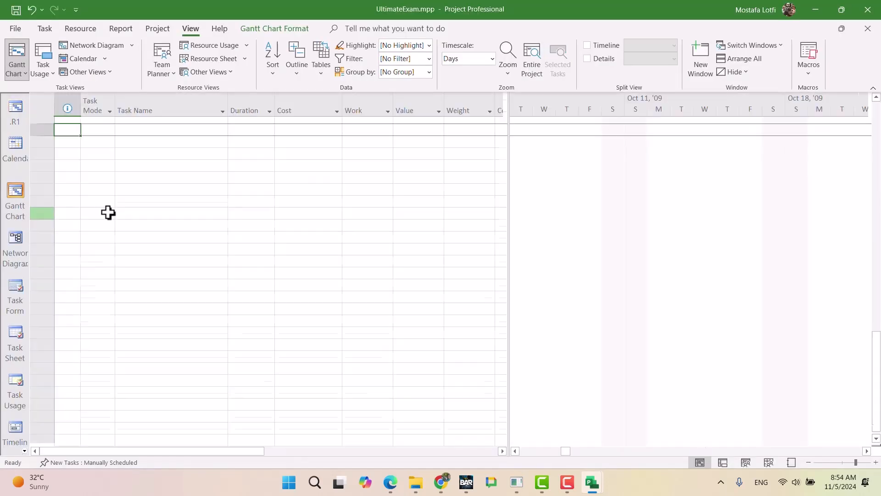
{"action": "scroll", "coordinate": [241, 218], "scroll_direction": "up", "scroll_amount": 8}
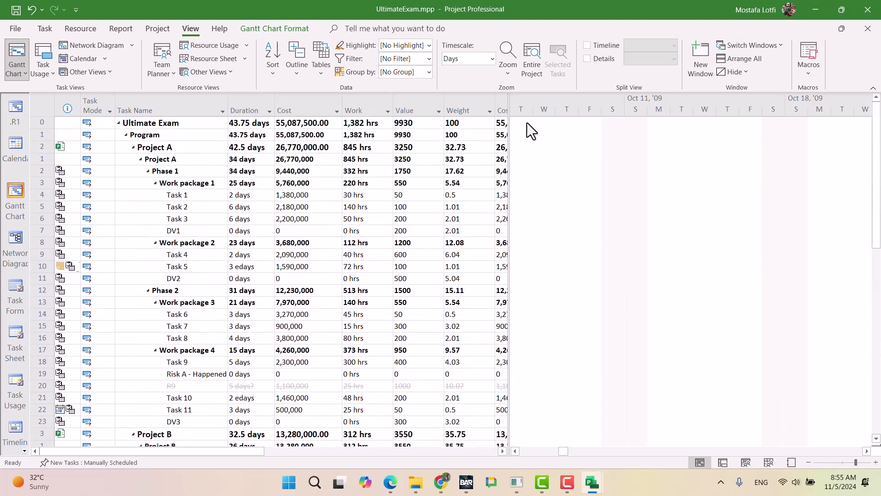
{"action": "right_click", "coordinate": [308, 110]}
{"action": "left_click", "coordinate": [367, 288]}
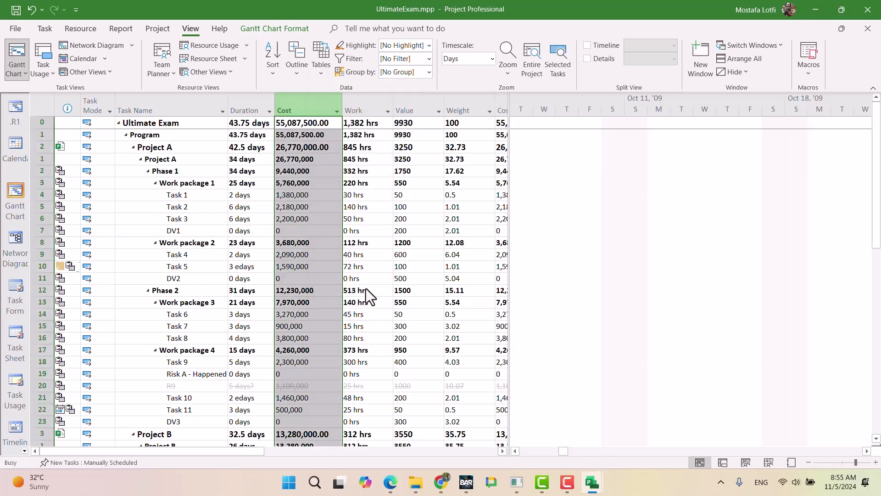
{"action": "left_click", "coordinate": [363, 160]}
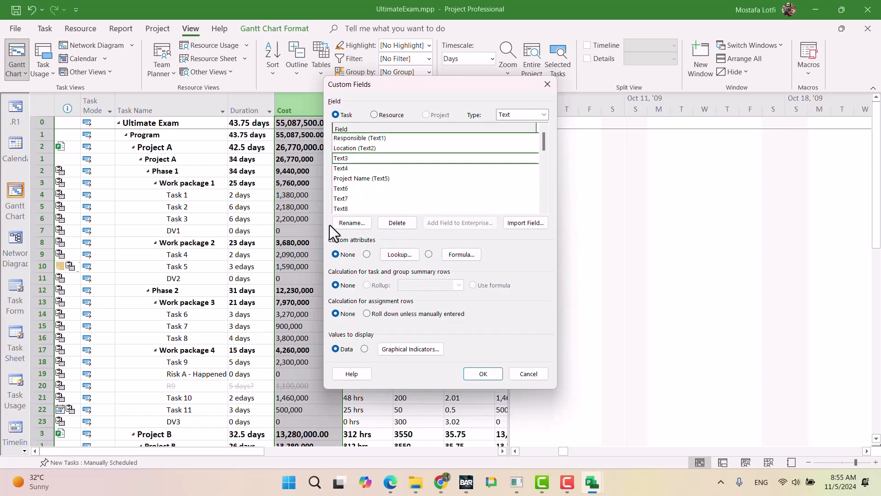
{"action": "left_click", "coordinate": [383, 256]}
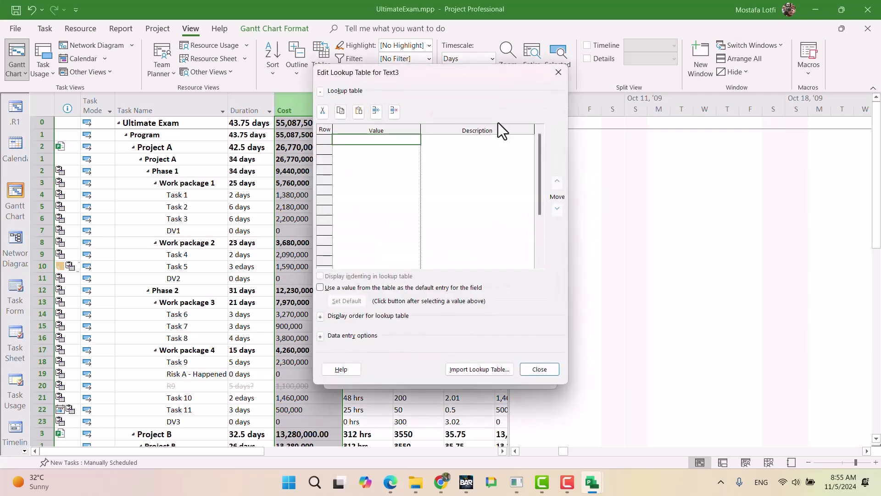
{"action": "left_click", "coordinate": [559, 71]}
{"action": "left_click", "coordinate": [548, 84]}
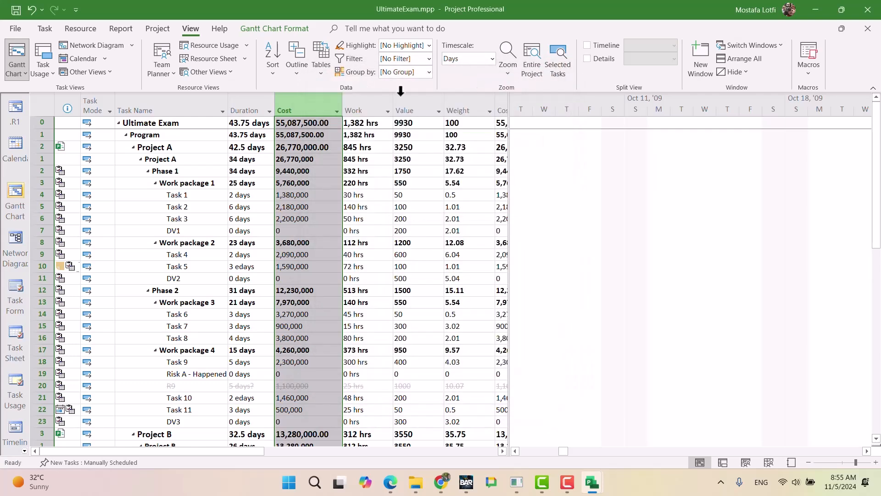
{"action": "right_click", "coordinate": [304, 107]}
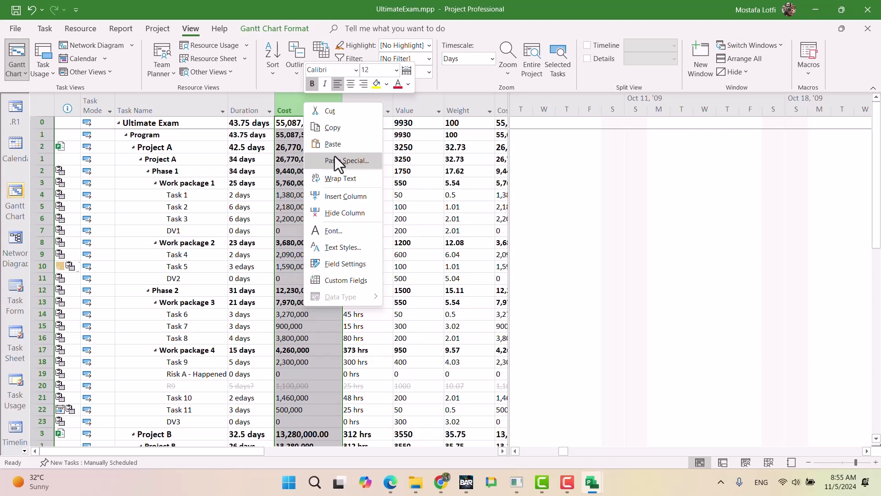
{"action": "left_click", "coordinate": [294, 96]}
Step: Rename the custom task flag field Flag1 as Iran
{"action": "right_click", "coordinate": [308, 107]}
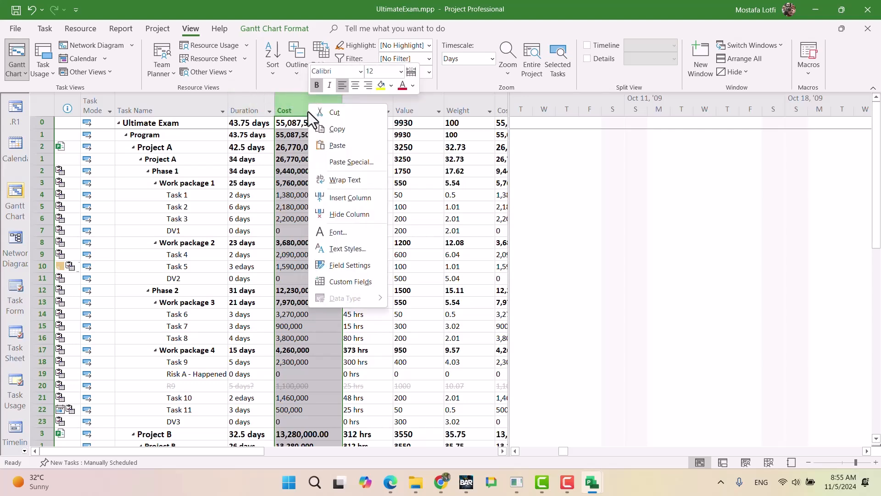
{"action": "left_click", "coordinate": [331, 280]}
{"action": "left_click", "coordinate": [523, 117]}
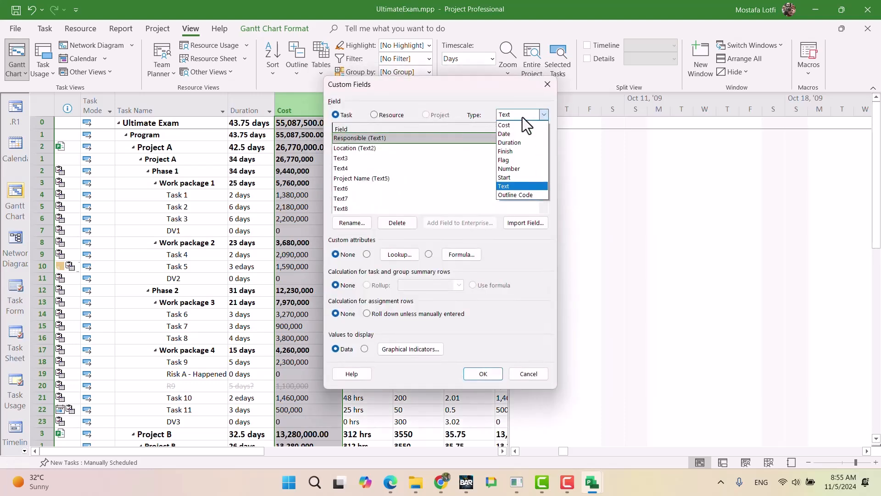
{"action": "left_click", "coordinate": [518, 157]}
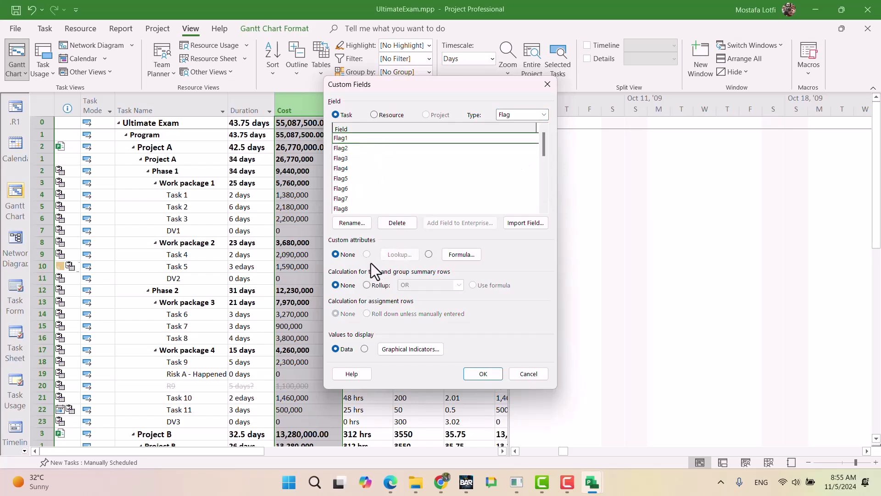
{"action": "left_click", "coordinate": [352, 223]}
{"action": "type", "text": "Iran"}
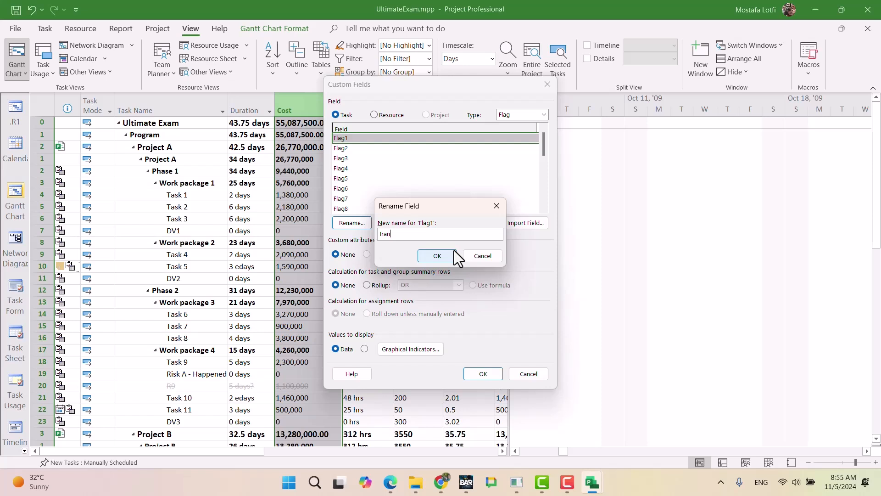
{"action": "left_click", "coordinate": [453, 252]}
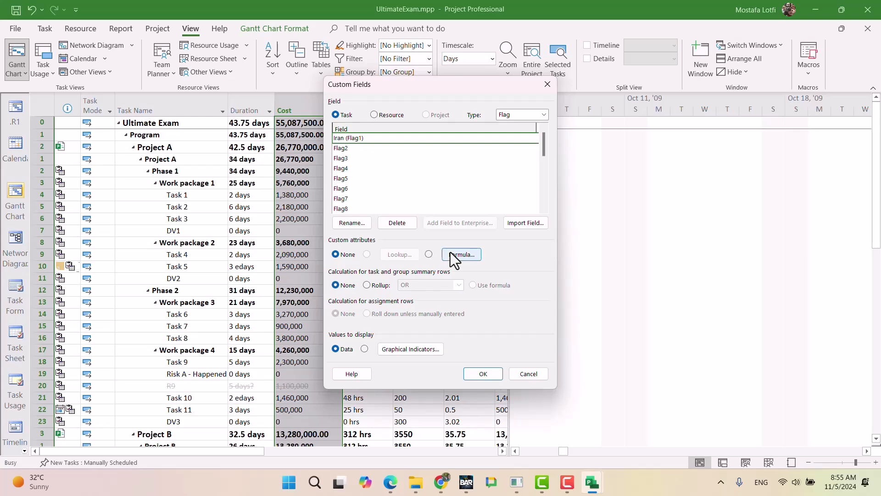
{"action": "left_click", "coordinate": [483, 373]}
Step: Insert the Flag1 (Iran) column before the Cost column in the Gantt Chart table
{"action": "left_click", "coordinate": [294, 243]}
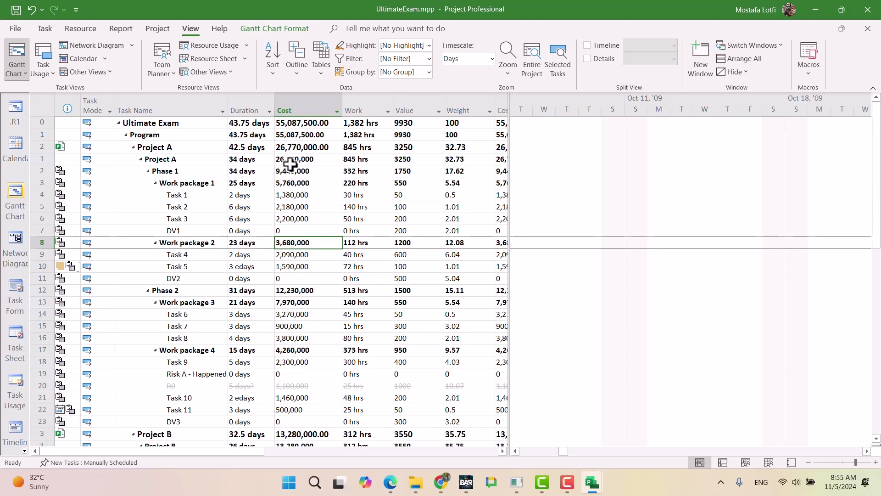
{"action": "right_click", "coordinate": [304, 110]}
{"action": "key", "text": "Escape"}
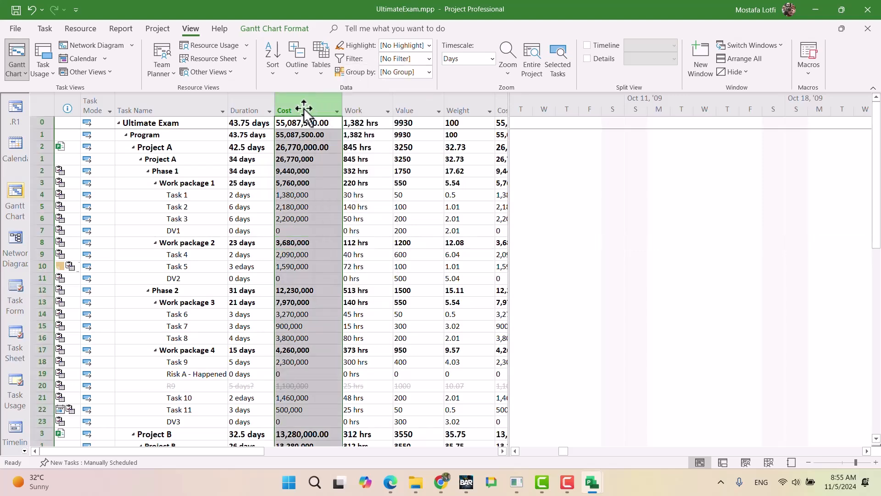
{"action": "key", "text": "Insert"}
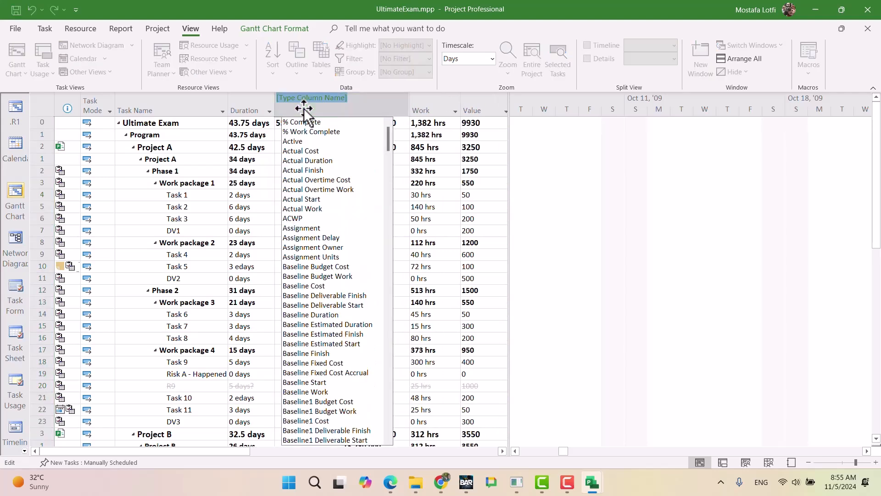
{"action": "type", "text": "finish"}
{"action": "type", "text": "lag1 ( Iran"}
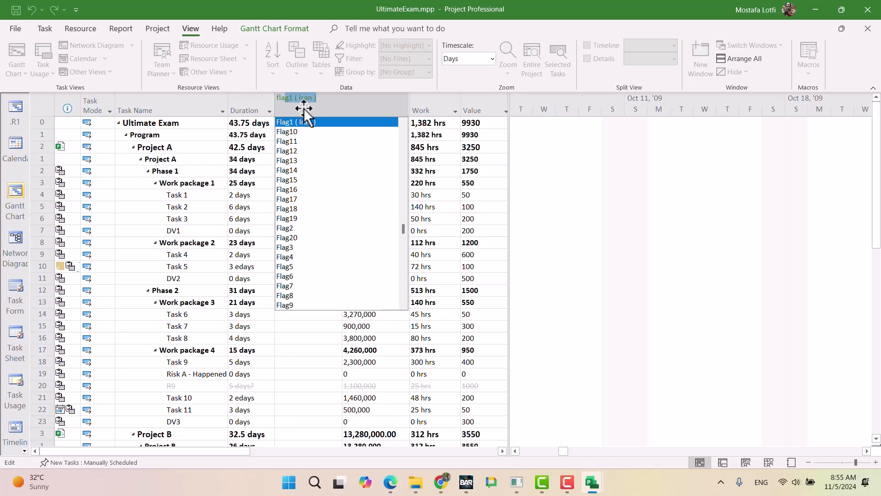
{"action": "key", "text": "Return"}
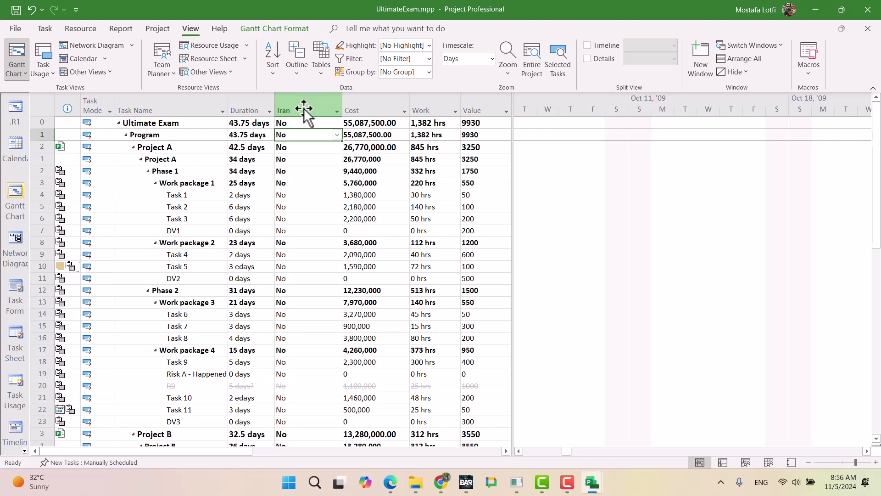
Step: Insert the Text2 (Location) column before the Iran column in the Gantt Chart table
{"action": "left_click", "coordinate": [279, 106]}
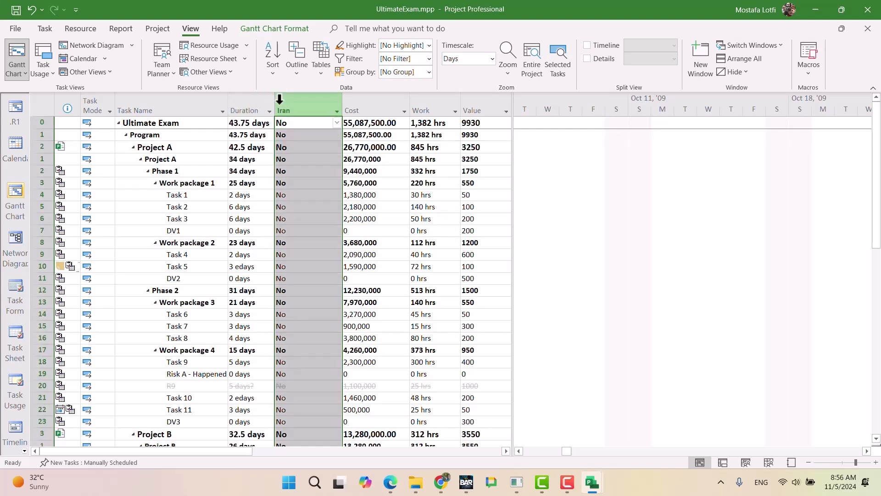
{"action": "key", "text": "Insert"}
{"action": "type", "text": "o"}
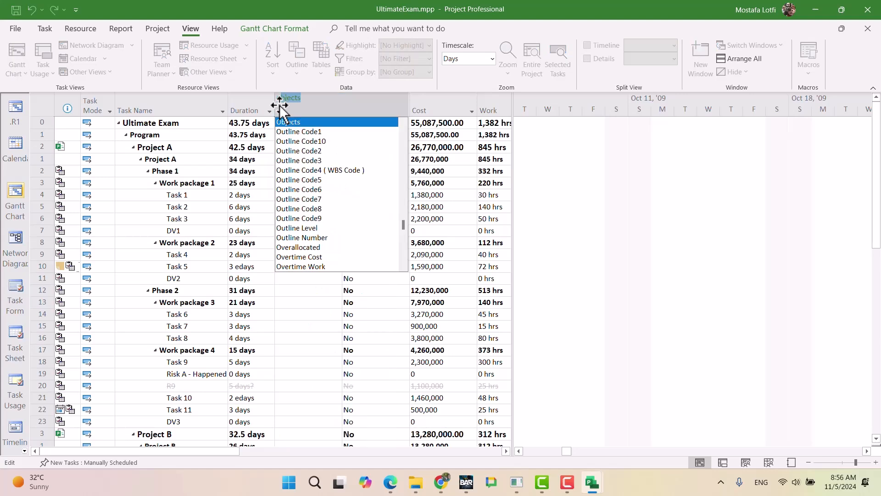
{"action": "key", "text": "BackSpace"}
{"action": "key", "text": "BackSpace"}
{"action": "type", "text": "te"}
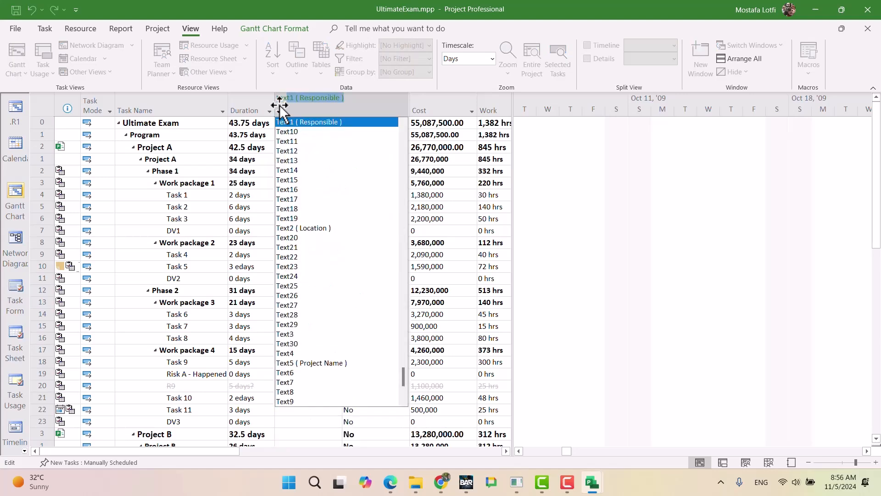
{"action": "key", "text": "Down"}
{"action": "key", "text": "Down"}
{"action": "key", "text": "Down"}
{"action": "key", "text": "Down"}
{"action": "key", "text": "Down"}
{"action": "key", "text": "Down"}
{"action": "key", "text": "Down"}
{"action": "key", "text": "Down"}
{"action": "key", "text": "Down"}
{"action": "key", "text": "Down"}
{"action": "key", "text": "Down"}
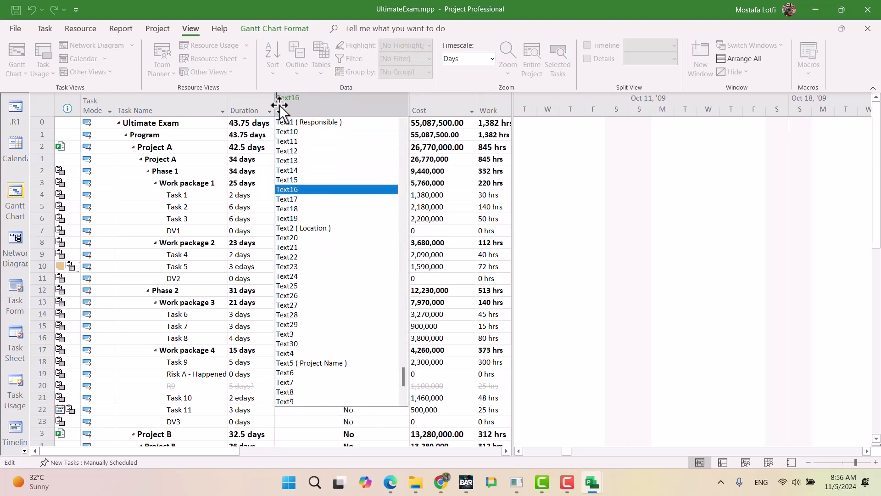
{"action": "key", "text": "Return"}
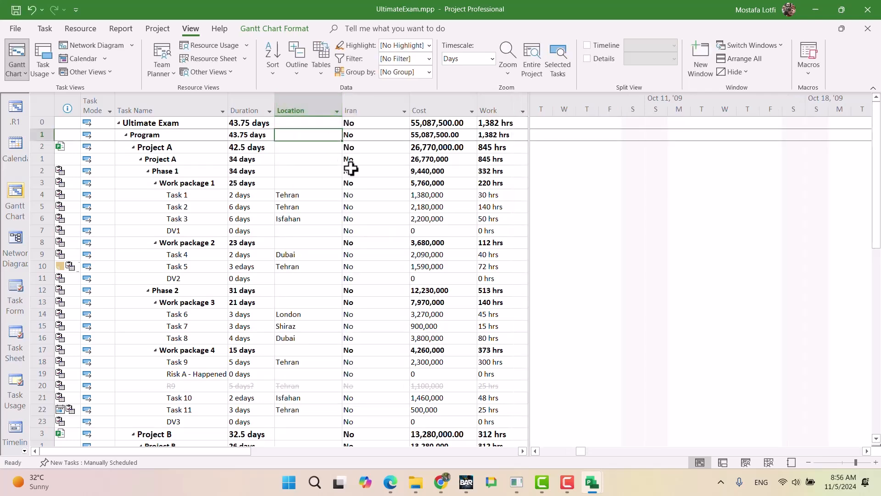
Step: Try the Iran flag of Task 1 in Project A's Work package 1 as Yes, and set it back to No
{"action": "left_click", "coordinate": [362, 195]}
{"action": "left_click", "coordinate": [401, 196]}
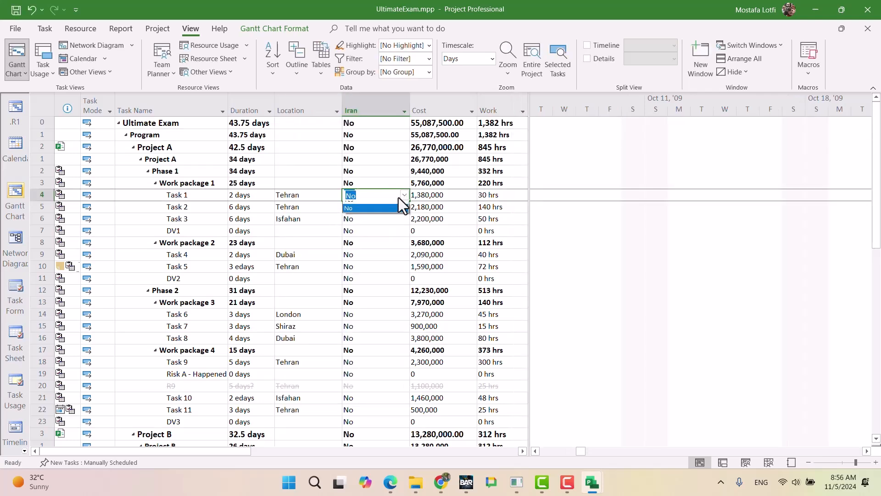
{"action": "left_click", "coordinate": [379, 208]}
{"action": "left_click", "coordinate": [404, 194]}
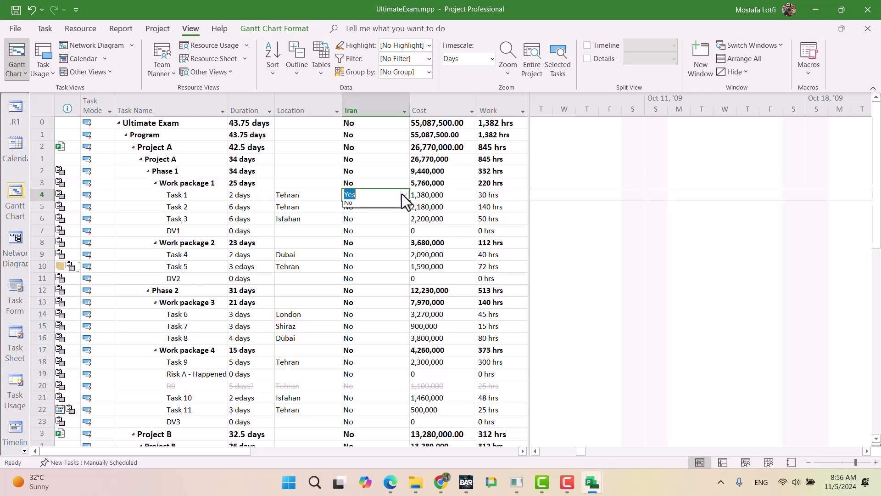
{"action": "left_click", "coordinate": [367, 219]}
{"action": "left_click", "coordinate": [367, 232]}
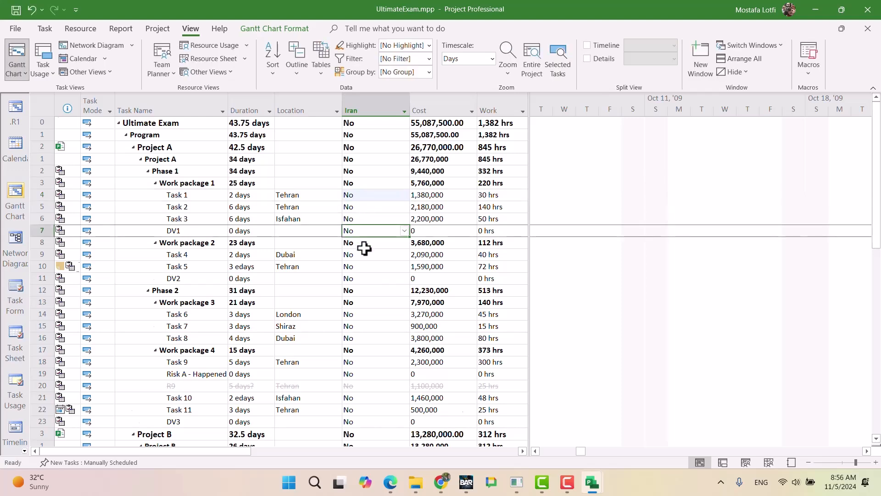
Step: Look through the Location values of the tasks in Projects A, B and C
{"action": "scroll", "coordinate": [364, 248], "scroll_direction": "down", "scroll_amount": 8}
{"action": "scroll", "coordinate": [365, 247], "scroll_direction": "down", "scroll_amount": 7}
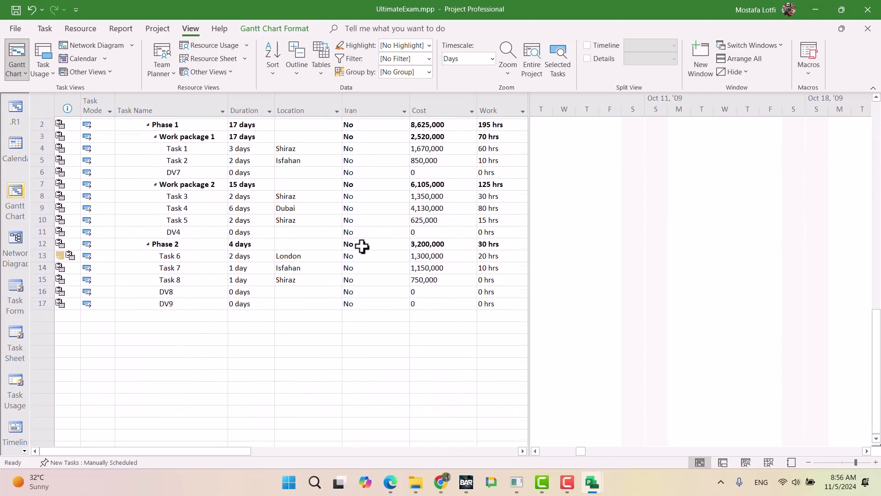
{"action": "scroll", "coordinate": [363, 238], "scroll_direction": "up", "scroll_amount": 11}
{"action": "scroll", "coordinate": [362, 236], "scroll_direction": "up", "scroll_amount": 4}
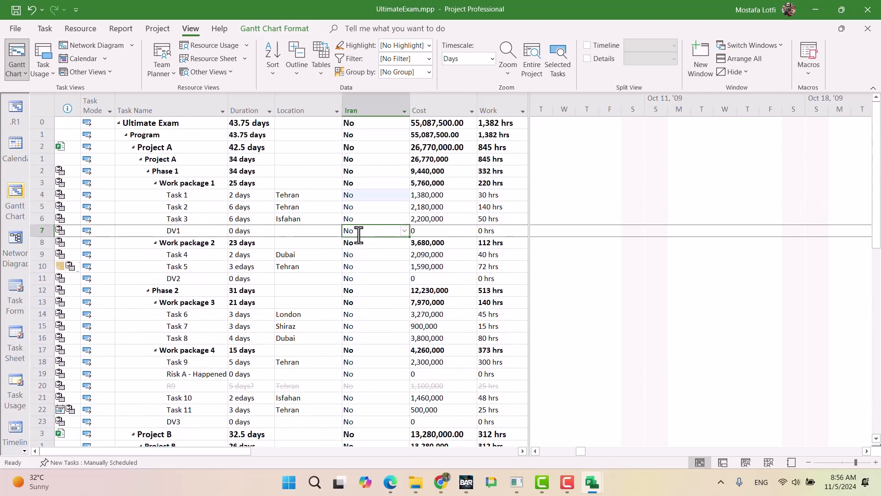
{"action": "left_click", "coordinate": [376, 193]}
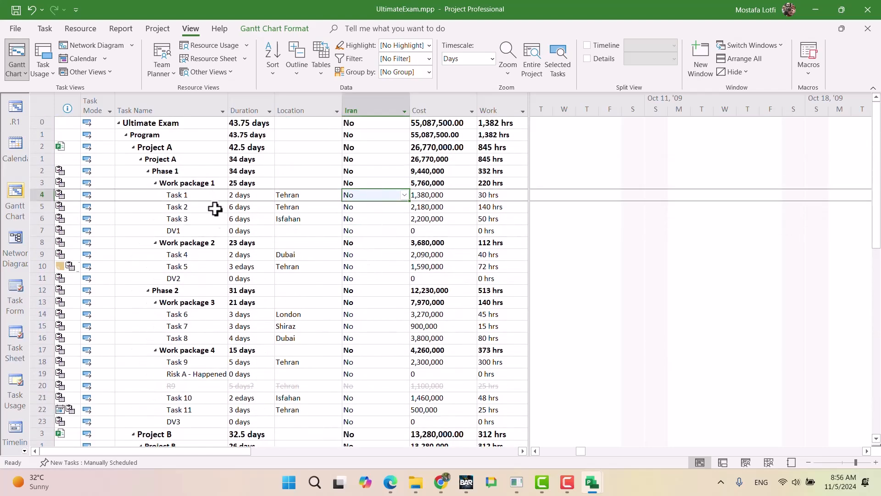
{"action": "scroll", "coordinate": [283, 280], "scroll_direction": "down", "scroll_amount": 16}
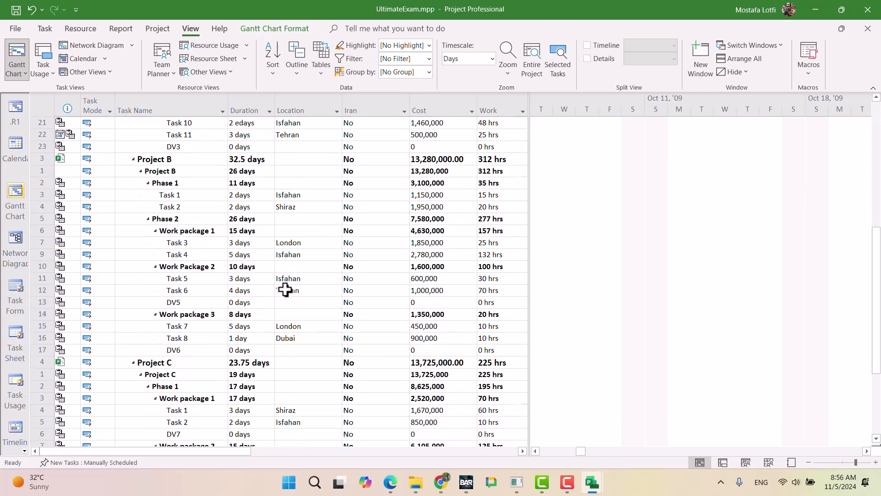
{"action": "scroll", "coordinate": [285, 287], "scroll_direction": "up", "scroll_amount": 15}
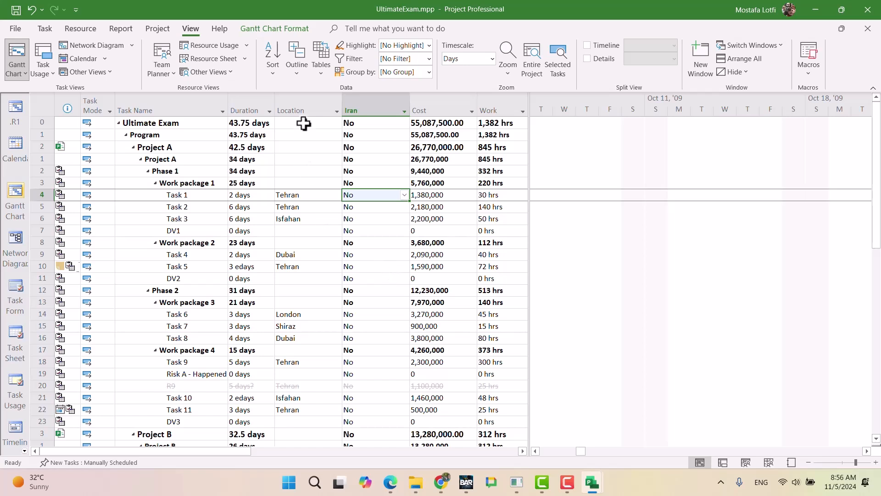
{"action": "left_click", "coordinate": [306, 109]}
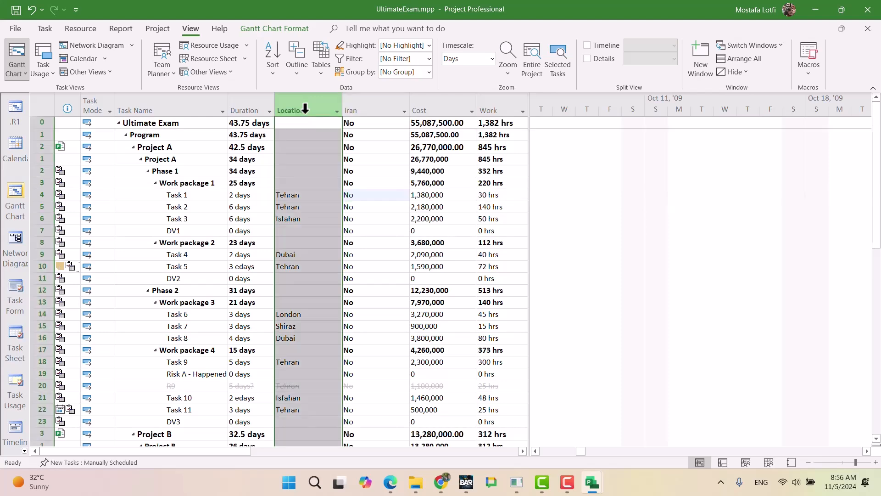
{"action": "left_click", "coordinate": [427, 59]}
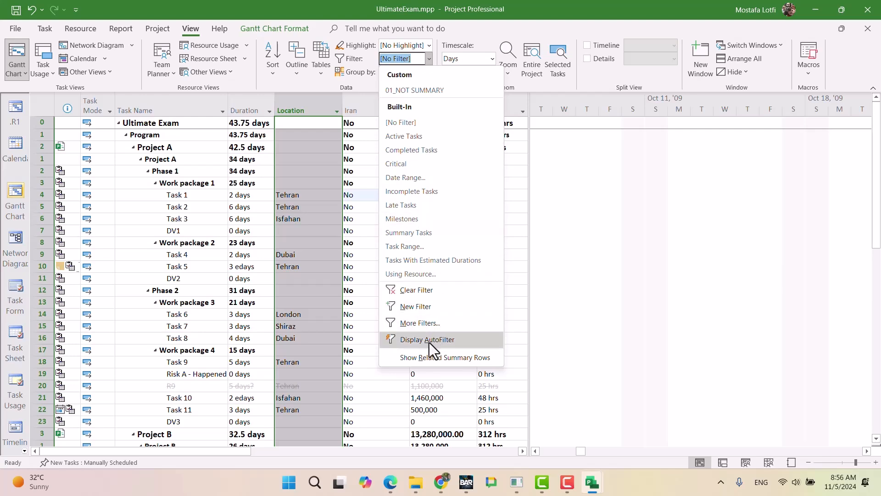
{"action": "left_click", "coordinate": [425, 324]}
{"action": "left_click", "coordinate": [185, 72]}
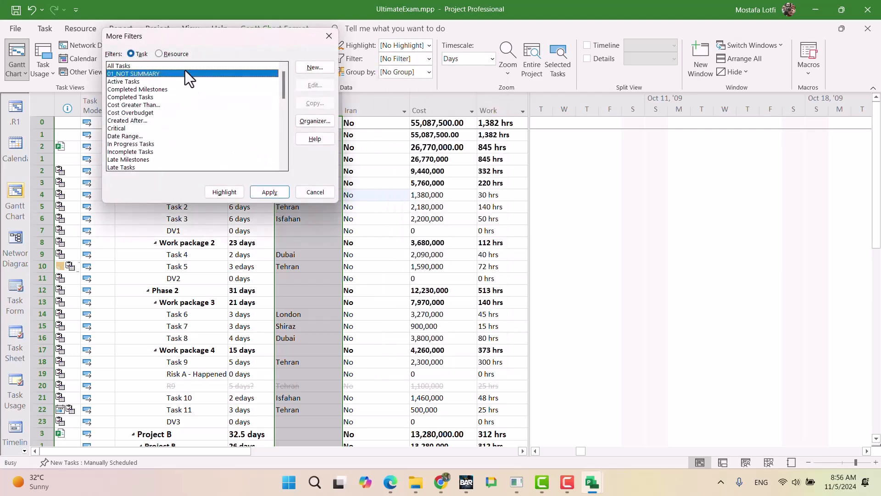
{"action": "left_click", "coordinate": [308, 84]}
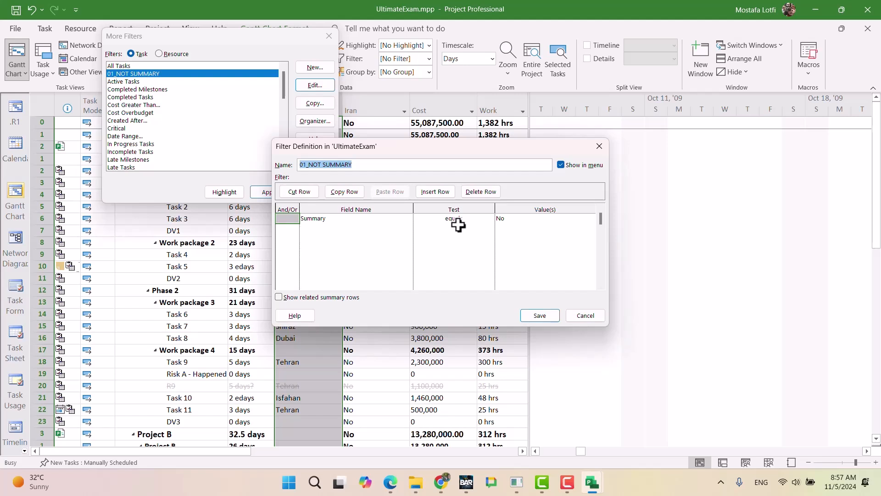
{"action": "type", "text": "too"}
{"action": "key", "text": "BackSpace"}
{"action": "key", "text": "BackSpace"}
{"action": "key", "text": "BackSpace"}
{"action": "type", "text": "not"}
{"action": "key", "text": "BackSpace"}
{"action": "key", "text": "BackSpace"}
{"action": "key", "text": "BackSpace"}
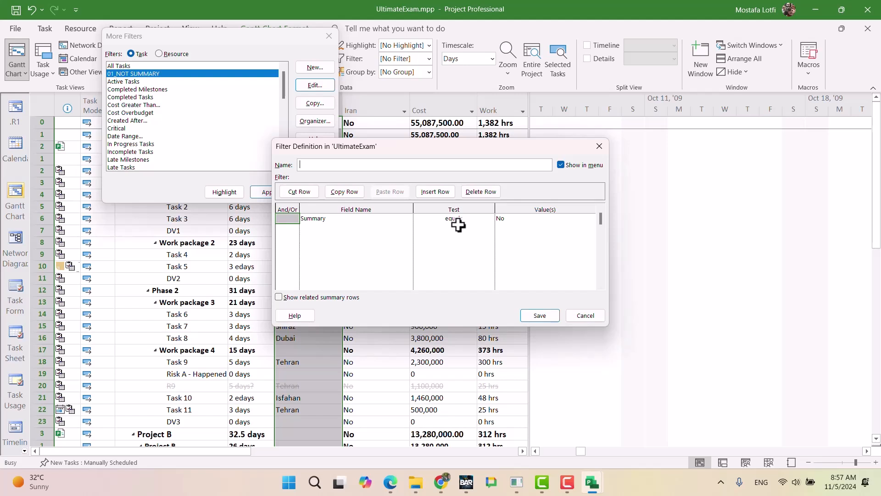
{"action": "type", "text": "test"}
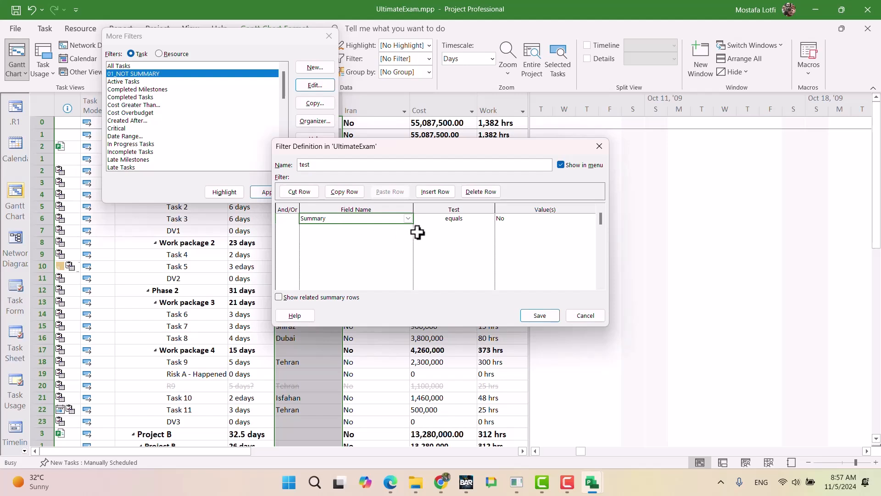
{"action": "left_click", "coordinate": [410, 219]}
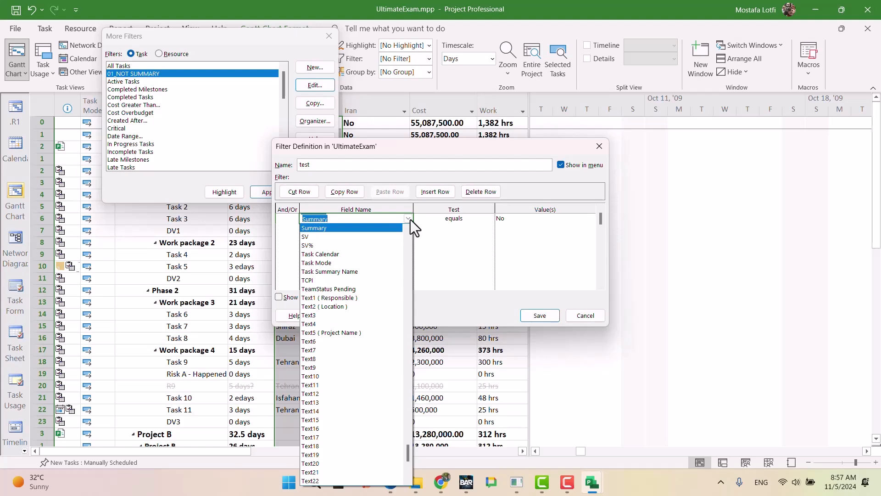
{"action": "left_click", "coordinate": [585, 314]}
{"action": "left_click", "coordinate": [586, 314]}
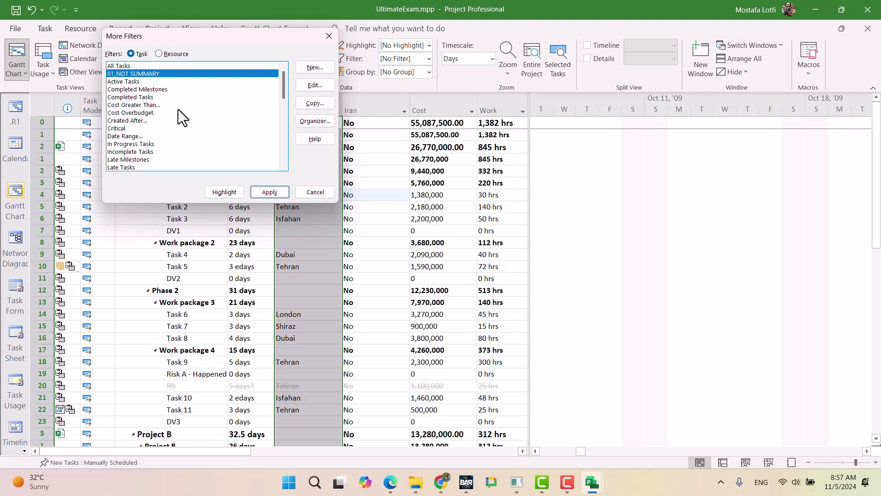
{"action": "left_click", "coordinate": [315, 192]}
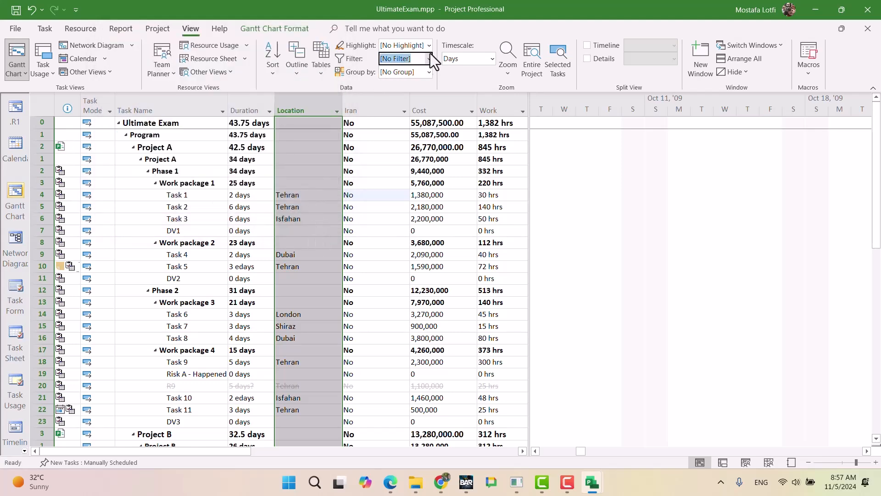
Step: Group the tasks by .Report 1 and expand the Dubai location group
{"action": "left_click", "coordinate": [429, 73]}
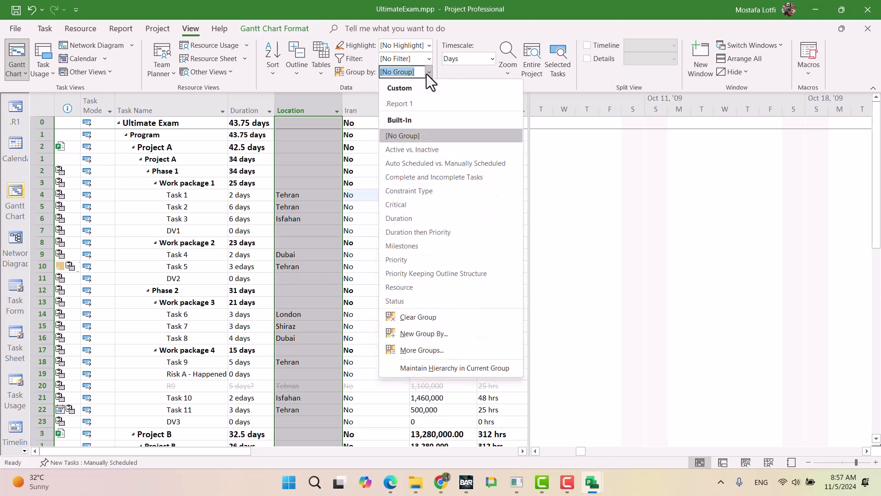
{"action": "left_click", "coordinate": [412, 102]}
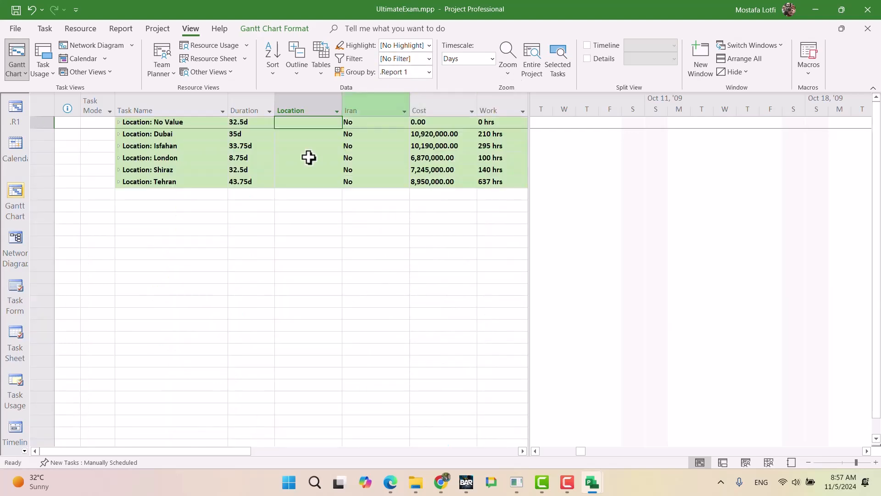
{"action": "left_click", "coordinate": [119, 134]}
Step: Try setting the Iran flag to Yes for the four Dubai tasks, and undo the changes
{"action": "left_click", "coordinate": [364, 147]}
{"action": "left_click", "coordinate": [404, 145]}
{"action": "left_click", "coordinate": [390, 165]}
{"action": "left_click_drag", "start_coordinate": [411, 154], "coordinate": [399, 185]}
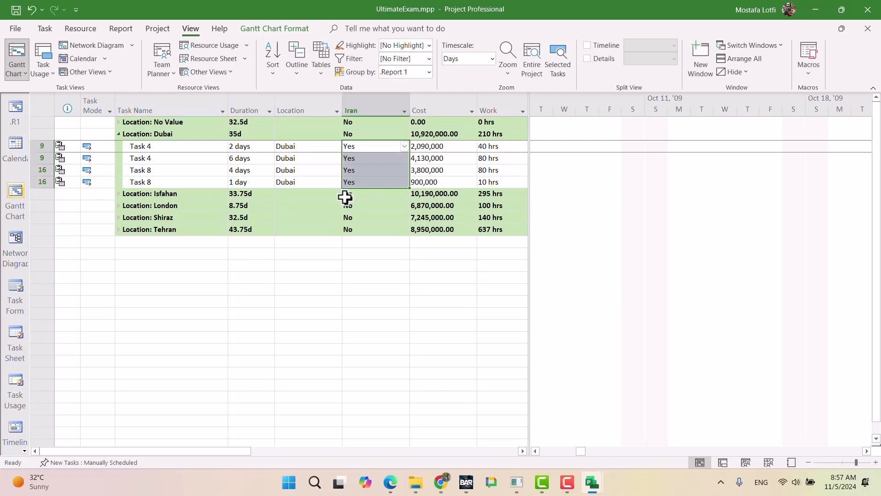
{"action": "left_click", "coordinate": [361, 194]}
{"action": "left_click", "coordinate": [390, 150]}
{"action": "left_click", "coordinate": [384, 162]}
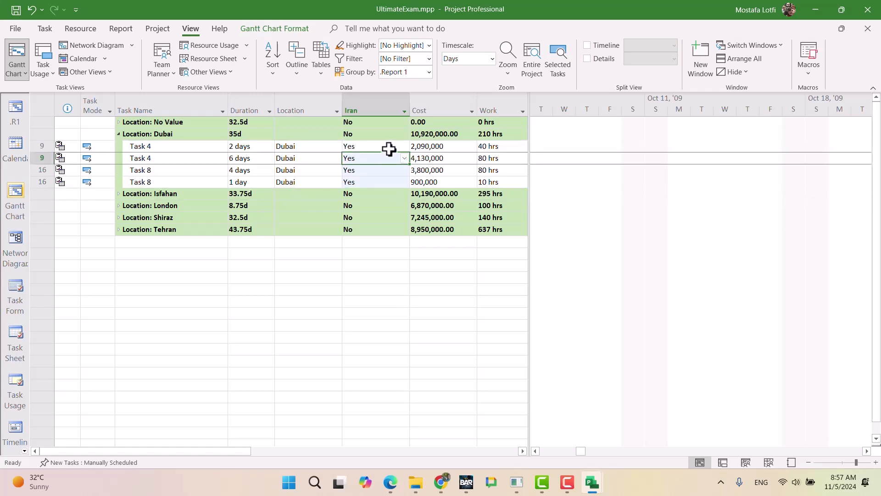
{"action": "key", "text": "ctrl+z"}
{"action": "key", "text": "ctrl+z"}
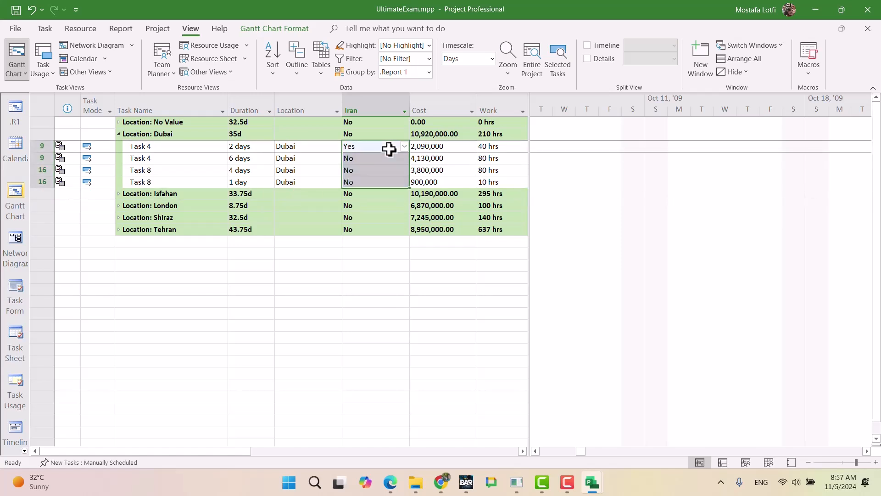
Step: Expand the Isfahan location group and set the Iran flag to Yes for all its tasks
{"action": "left_click", "coordinate": [119, 193]}
{"action": "left_click", "coordinate": [366, 207]}
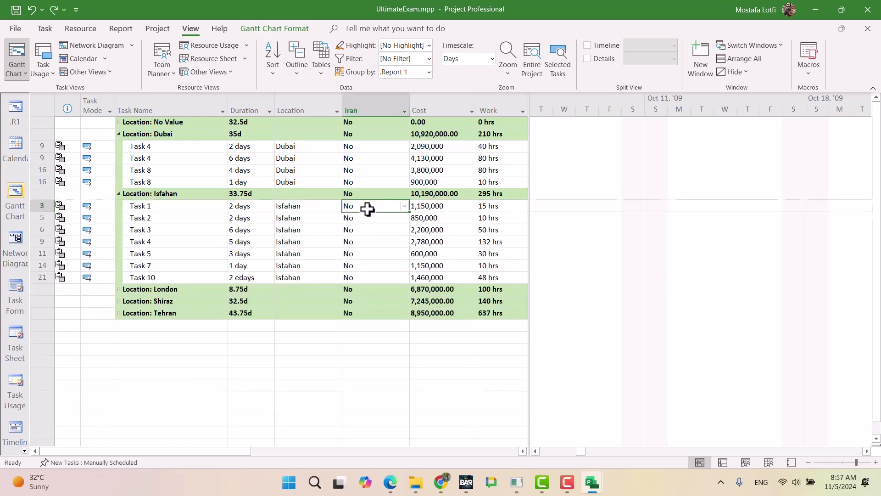
{"action": "left_click", "coordinate": [404, 205]}
{"action": "left_click", "coordinate": [376, 218]}
{"action": "left_click_drag", "start_coordinate": [409, 211], "coordinate": [372, 283]}
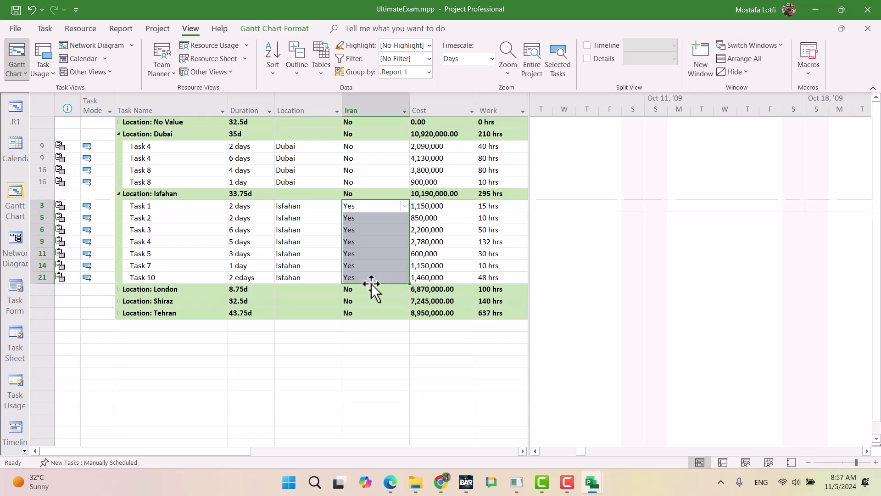
Step: Expand the Shiraz location group and set the Iran flag to Yes for all its tasks
{"action": "left_click", "coordinate": [119, 301]}
{"action": "left_click", "coordinate": [379, 313]}
{"action": "left_click", "coordinate": [405, 314]}
{"action": "left_click", "coordinate": [378, 323]}
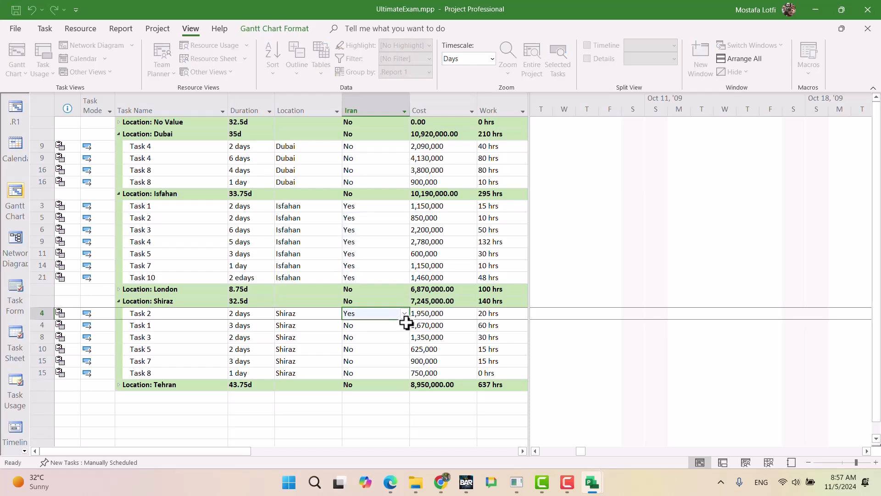
{"action": "mouse_move", "coordinate": [408, 319]}
{"action": "left_mouse_down"}
{"action": "mouse_move", "coordinate": [394, 381]}
{"action": "mouse_move", "coordinate": [174, 399]}
{"action": "mouse_move", "coordinate": [116, 385]}
{"action": "left_mouse_up"}
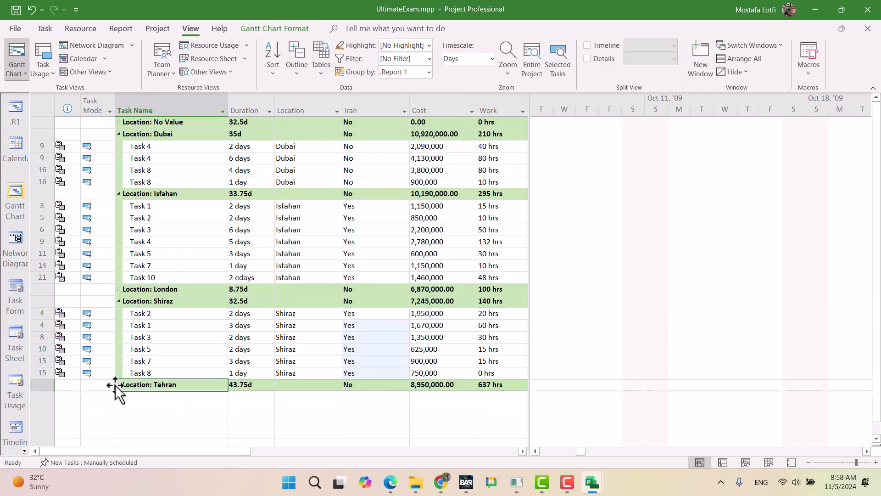
Step: Expand the Tehran location group and set the Iran flag to Yes for Tasks 1, 2, 5, 6 and 9
{"action": "left_click", "coordinate": [119, 385]}
{"action": "left_click", "coordinate": [374, 398]}
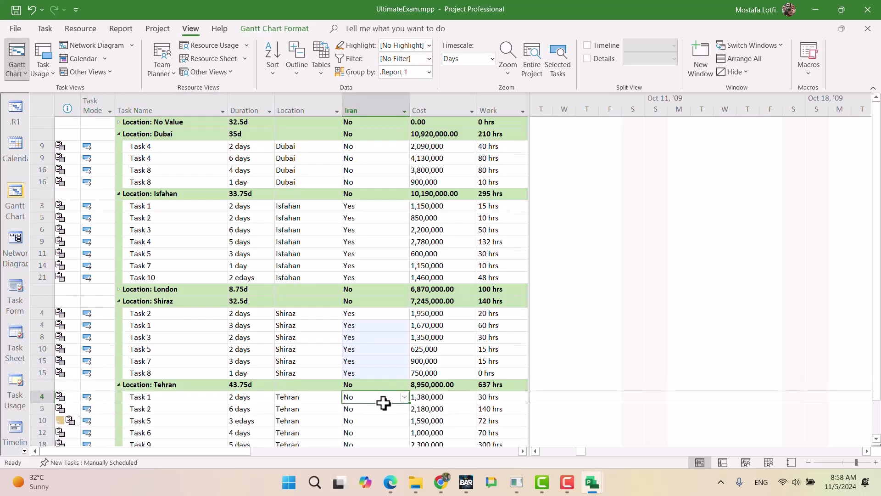
{"action": "scroll", "coordinate": [395, 367], "scroll_direction": "down", "scroll_amount": 2}
{"action": "left_click", "coordinate": [406, 326]}
{"action": "left_click", "coordinate": [406, 327]}
{"action": "left_click", "coordinate": [386, 340]}
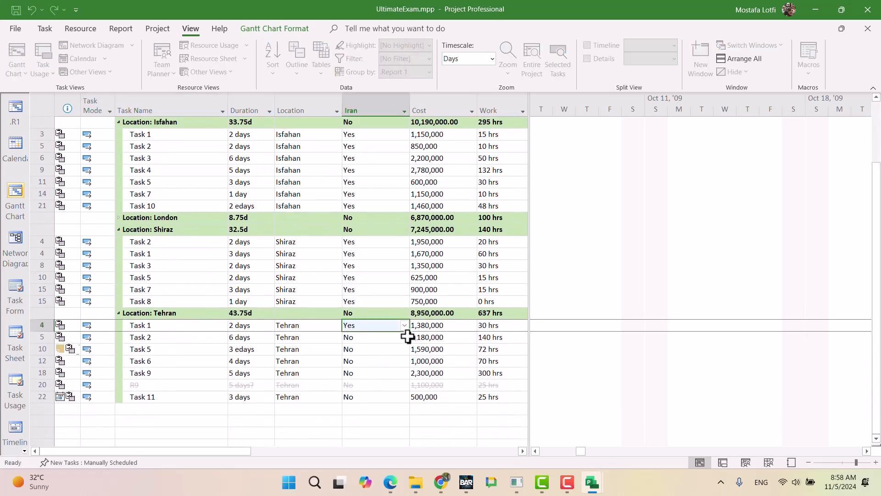
{"action": "left_click_drag", "start_coordinate": [409, 337], "coordinate": [390, 388]}
Step: Set the Iran flag to Yes for R9 and Task 11 in the Tehran location group
{"action": "left_click", "coordinate": [369, 397]}
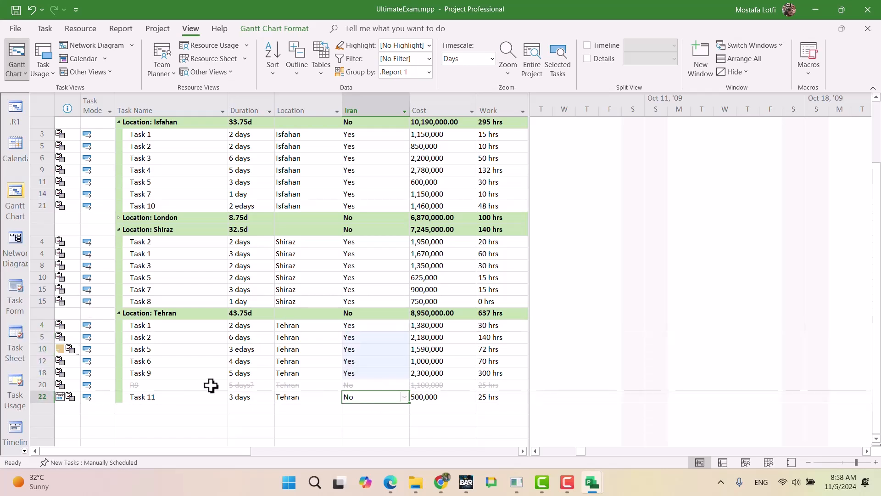
{"action": "left_click", "coordinate": [385, 386]}
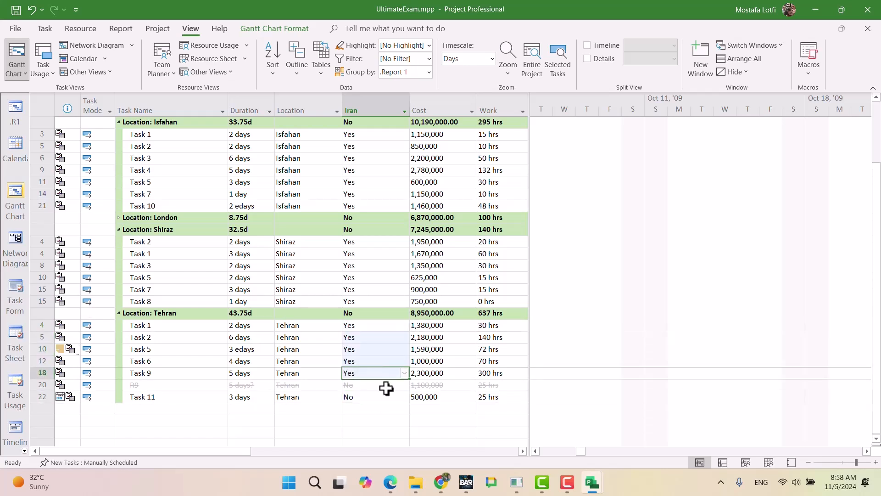
{"action": "left_click", "coordinate": [403, 385]}
{"action": "left_click", "coordinate": [362, 396]}
{"action": "left_click", "coordinate": [395, 397]}
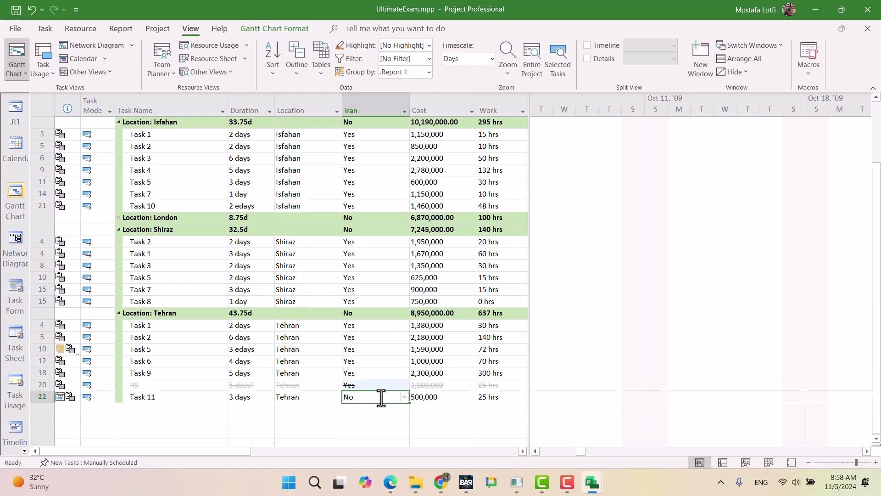
{"action": "left_click", "coordinate": [403, 396]}
{"action": "left_click", "coordinate": [375, 408]}
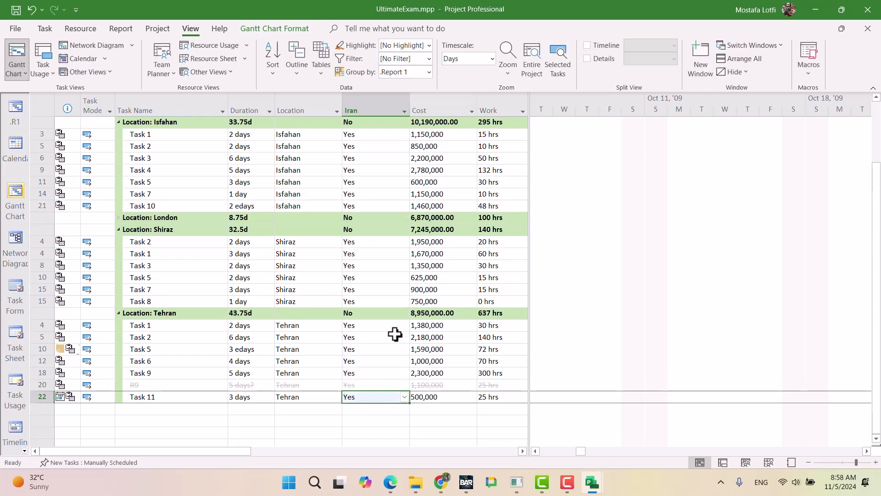
{"action": "left_click", "coordinate": [390, 337]}
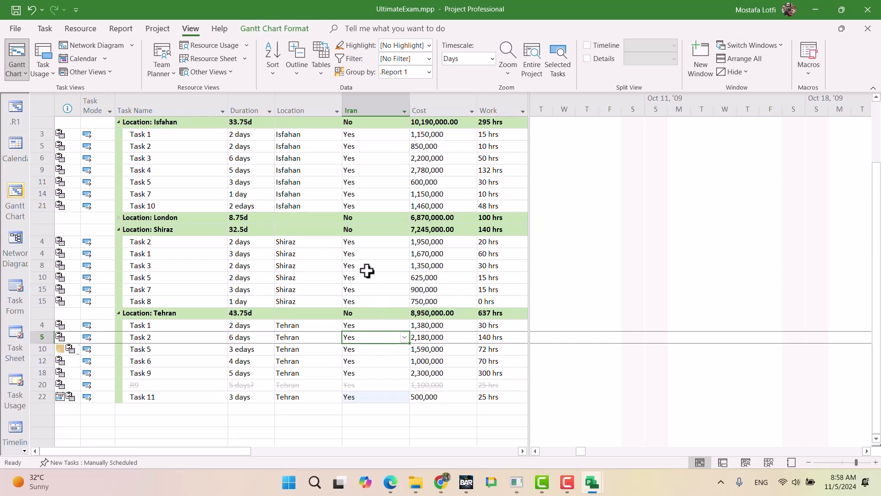
{"action": "left_click", "coordinate": [372, 313]}
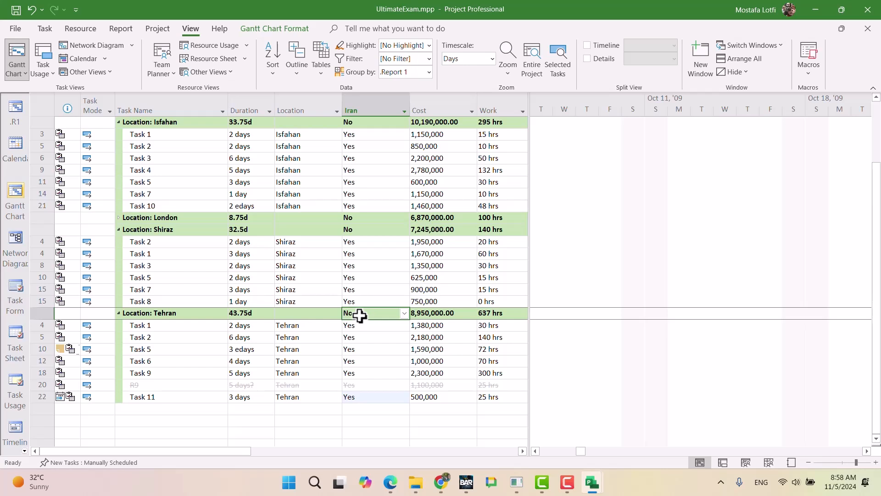
Step: Remove the Location and Iran columns from the Gantt Chart table
{"action": "scroll", "coordinate": [360, 315], "scroll_direction": "up", "scroll_amount": 2}
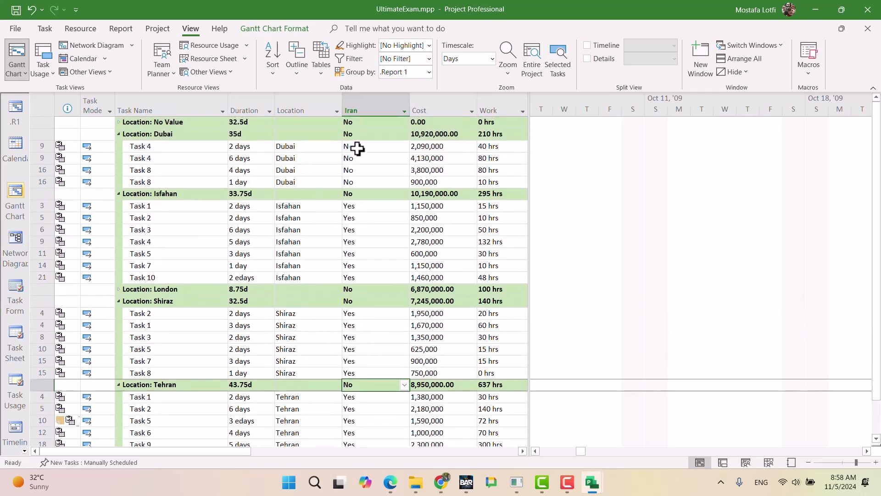
{"action": "left_click", "coordinate": [368, 106]}
{"action": "left_click_drag", "start_coordinate": [325, 98], "coordinate": [354, 97]}
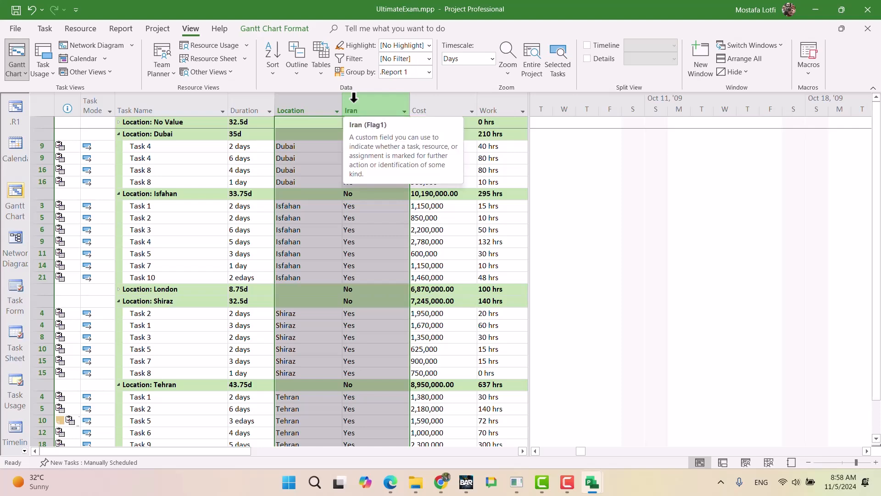
{"action": "key", "text": "Delete"}
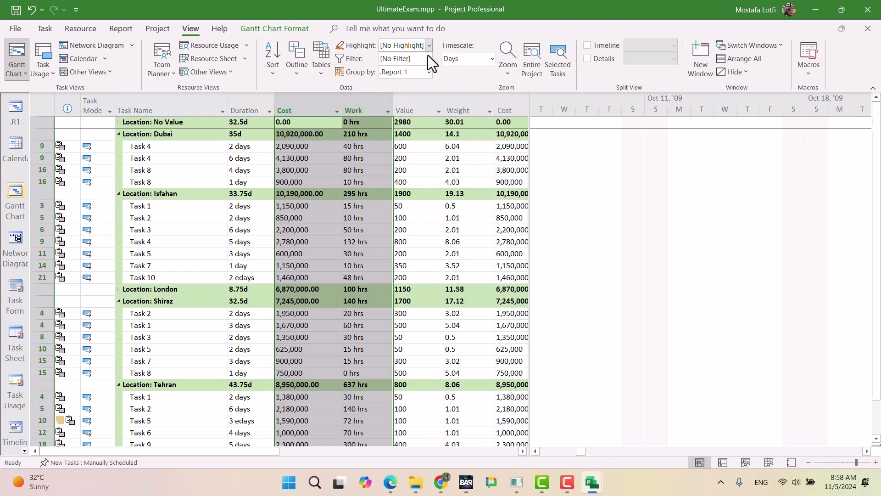
Step: Clear the grouping of the Gantt Chart by choosing No Group
{"action": "left_click", "coordinate": [429, 71]}
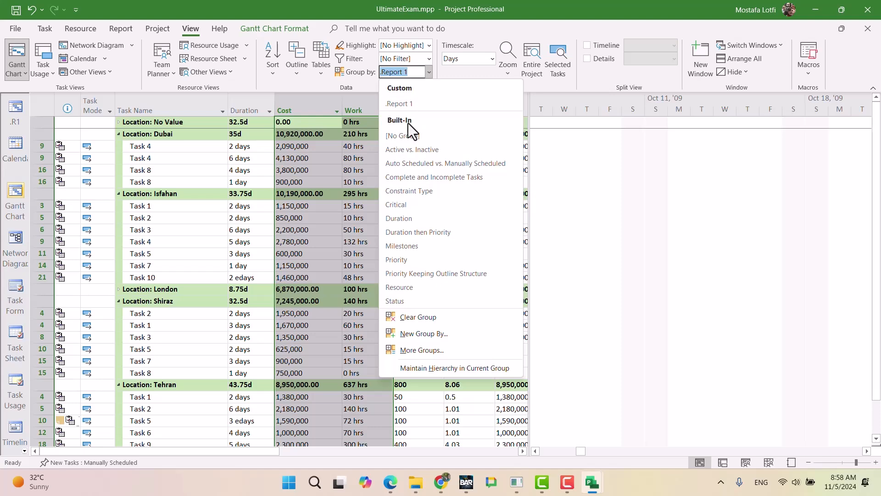
{"action": "left_click", "coordinate": [402, 136]}
{"action": "left_click", "coordinate": [294, 206]}
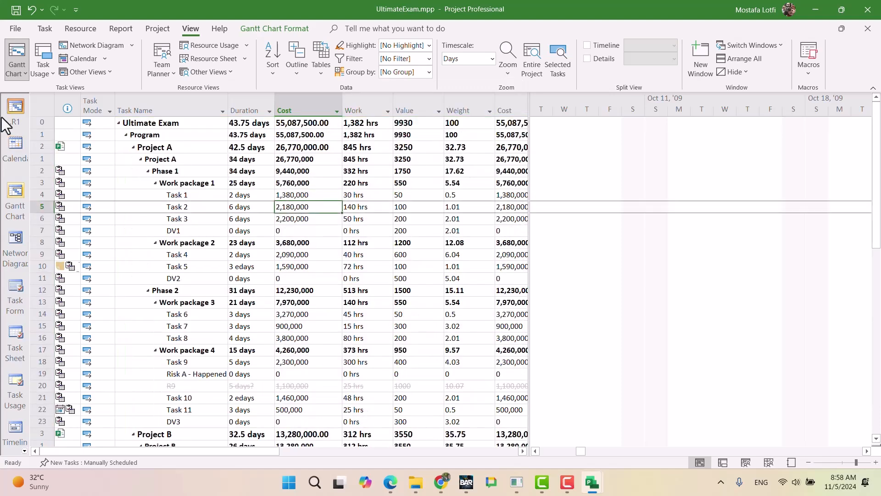
Step: Check which table, group and filter the .R1 view definition uses, and leave it without changes
{"action": "right_click", "coordinate": [15, 114]}
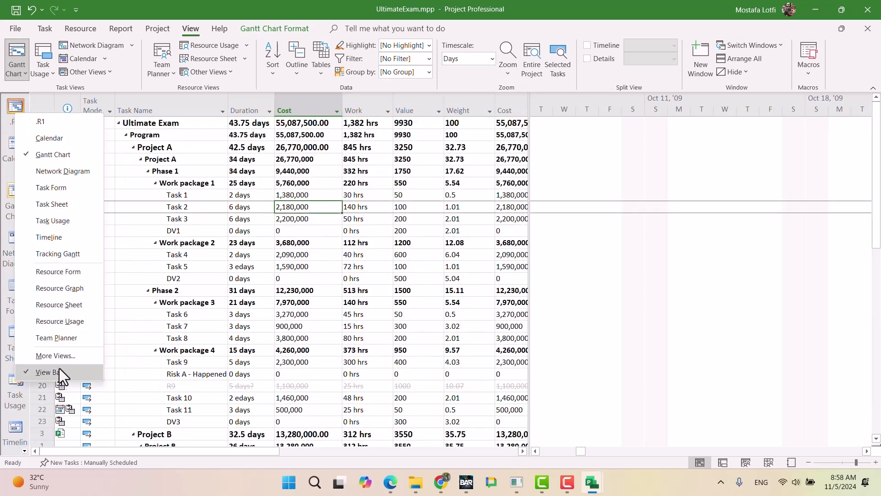
{"action": "left_click", "coordinate": [56, 356]}
{"action": "left_click", "coordinate": [189, 80]}
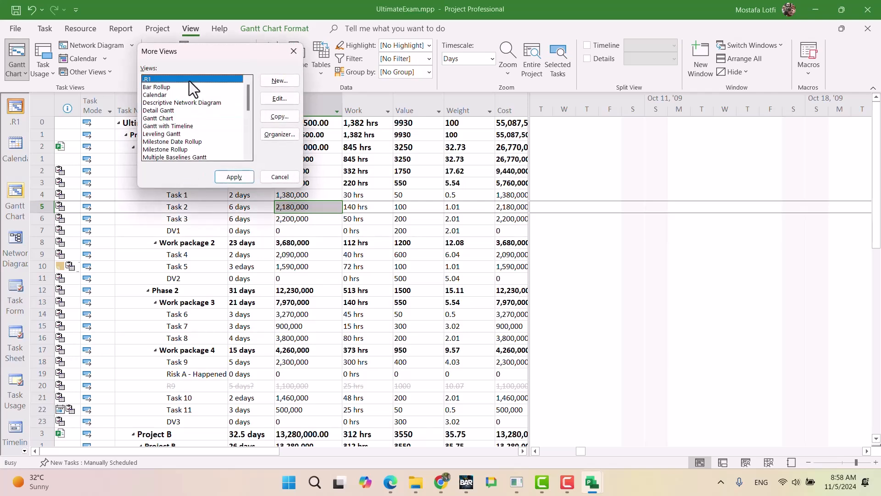
{"action": "left_click", "coordinate": [278, 98]}
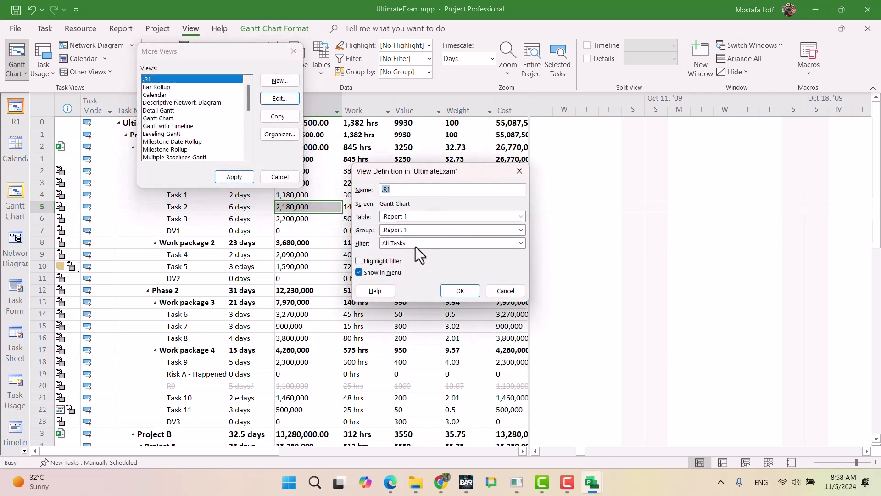
{"action": "left_click", "coordinate": [505, 290]}
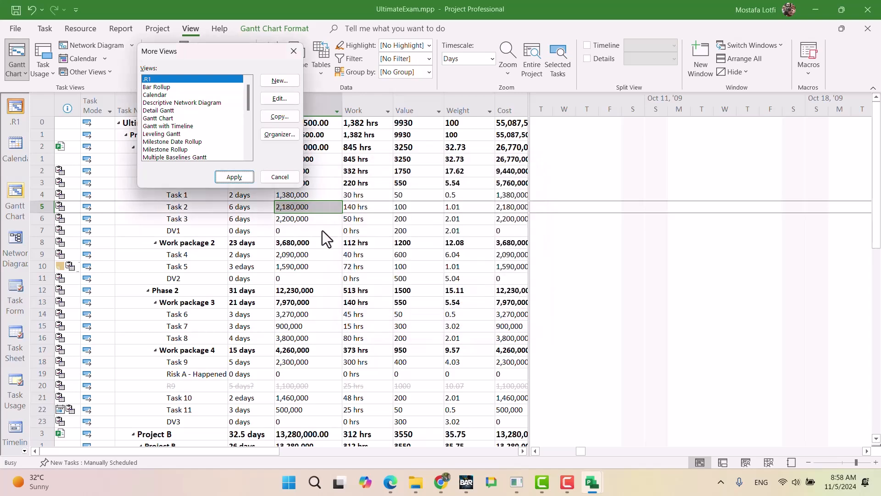
{"action": "left_click", "coordinate": [279, 177]}
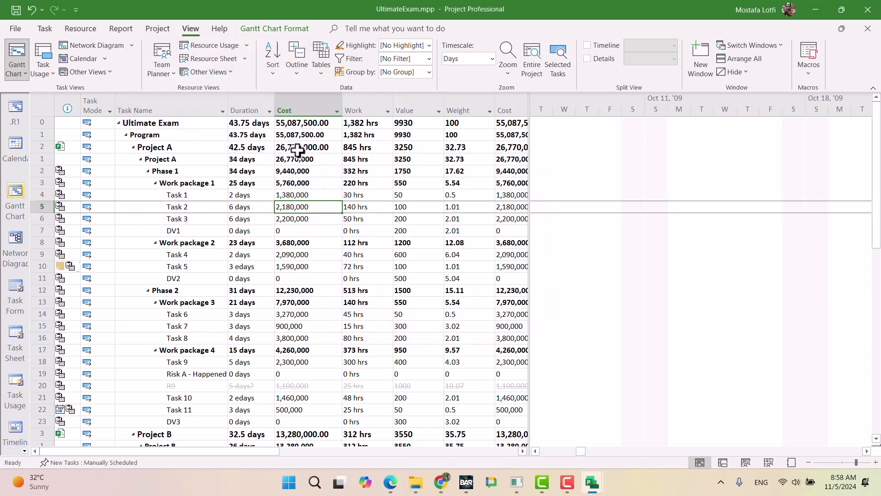
Step: Edit the .Report 1 group definition to group tasks by Iran and then by Location
{"action": "left_click", "coordinate": [429, 72]}
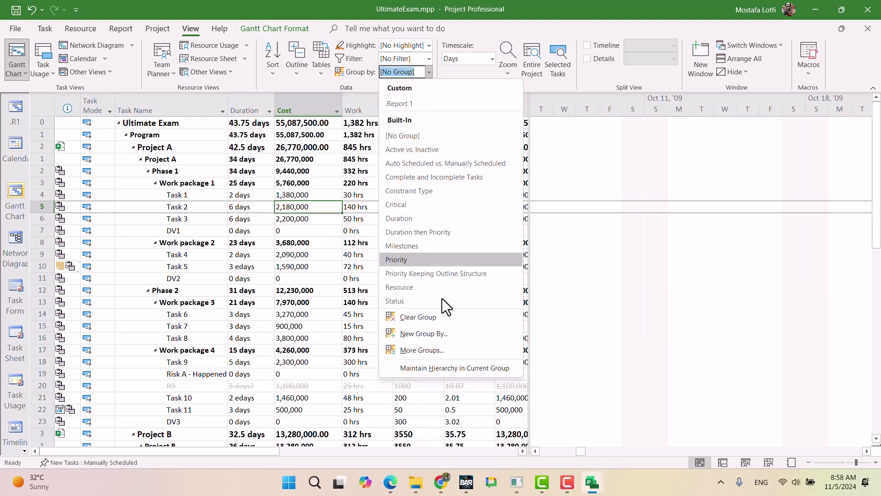
{"action": "left_click", "coordinate": [442, 350]}
{"action": "left_click", "coordinate": [164, 74]}
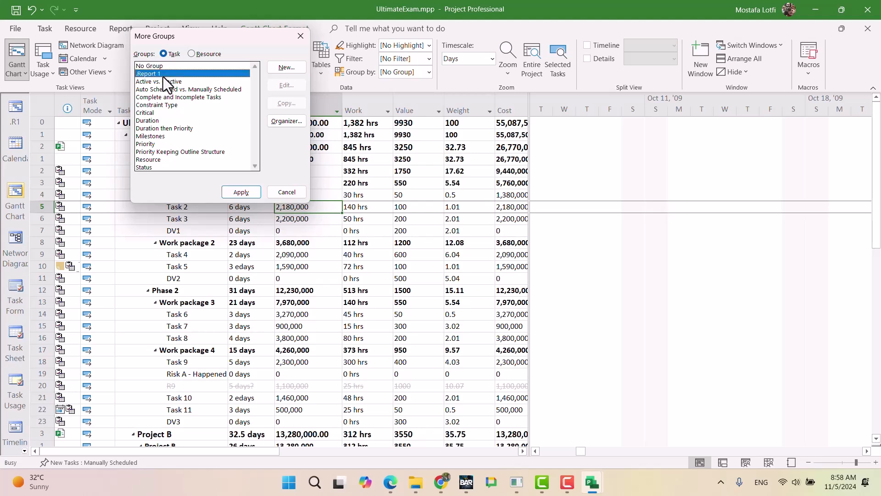
{"action": "left_click", "coordinate": [287, 86]}
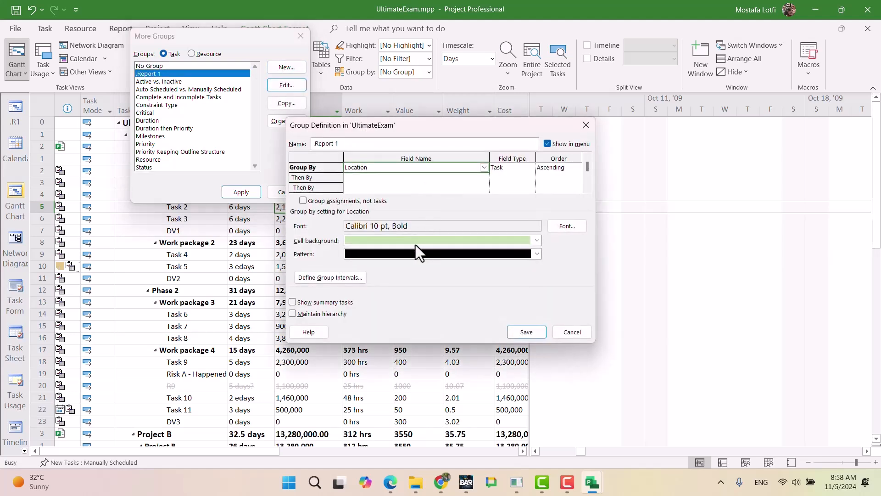
{"action": "double_click", "coordinate": [390, 168]}
{"action": "left_click", "coordinate": [390, 168]}
{"action": "type", "text": "Iran"}
{"action": "key", "text": "Return"}
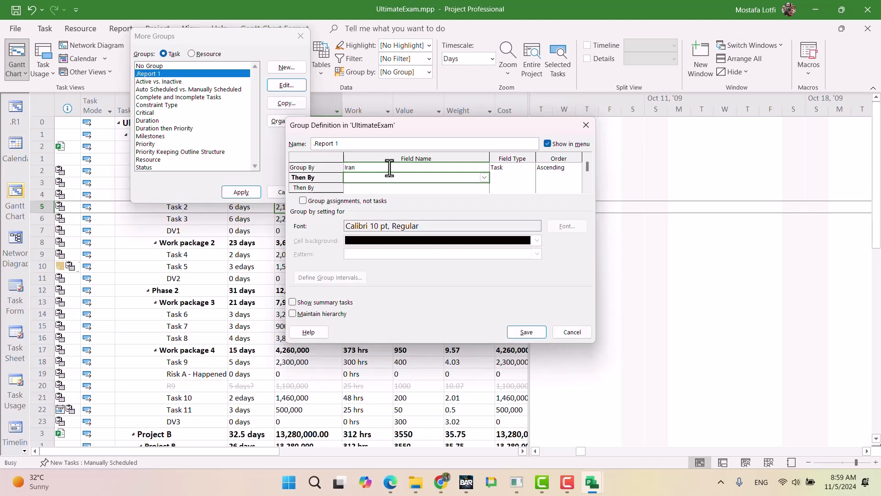
{"action": "type", "text": "Location"}
{"action": "key", "text": "Return"}
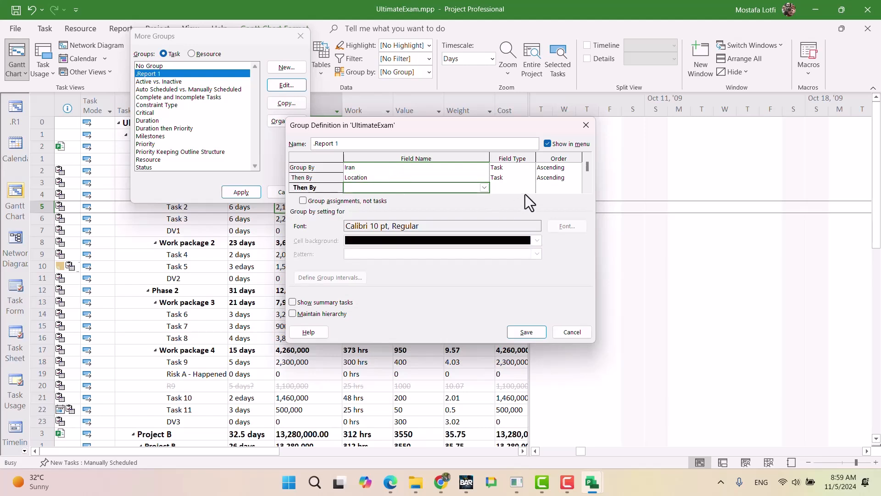
Step: Give the Iran level a green and the Location level a light blue cell background, and save the .Report 1 group
{"action": "left_click", "coordinate": [363, 167]}
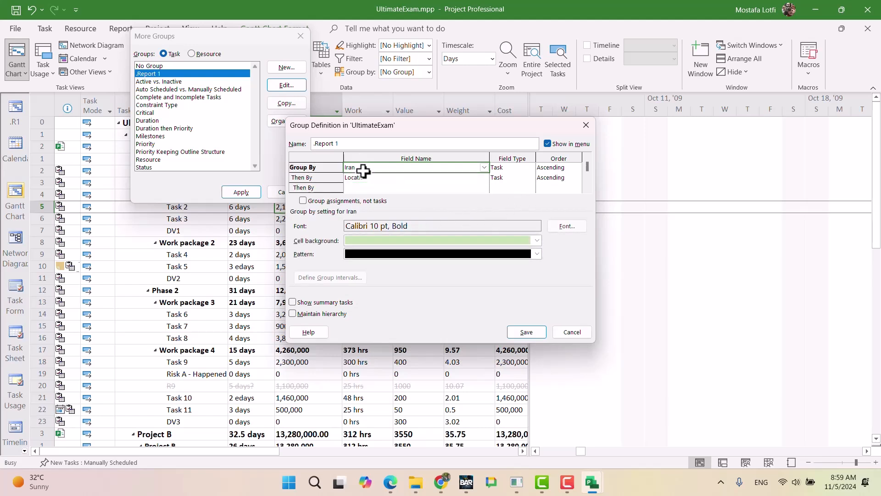
{"action": "left_click", "coordinate": [367, 178]}
{"action": "left_click", "coordinate": [366, 167]}
{"action": "left_click", "coordinate": [537, 240]}
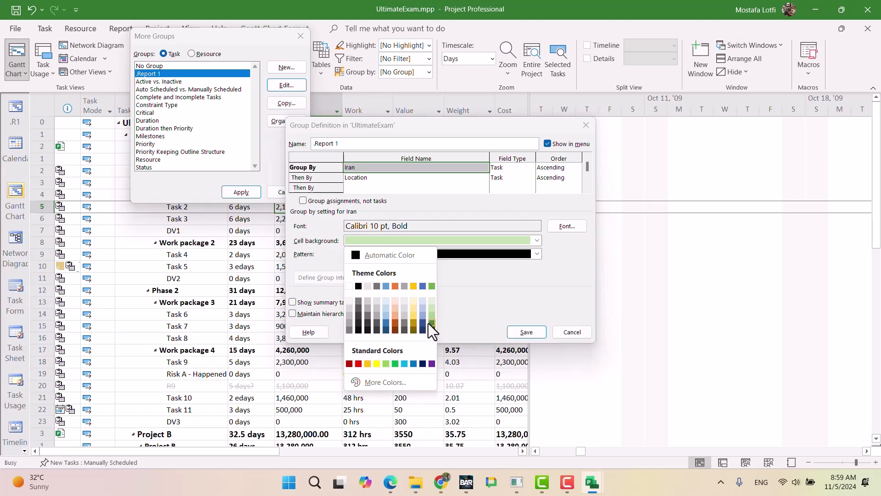
{"action": "left_click", "coordinate": [394, 364]}
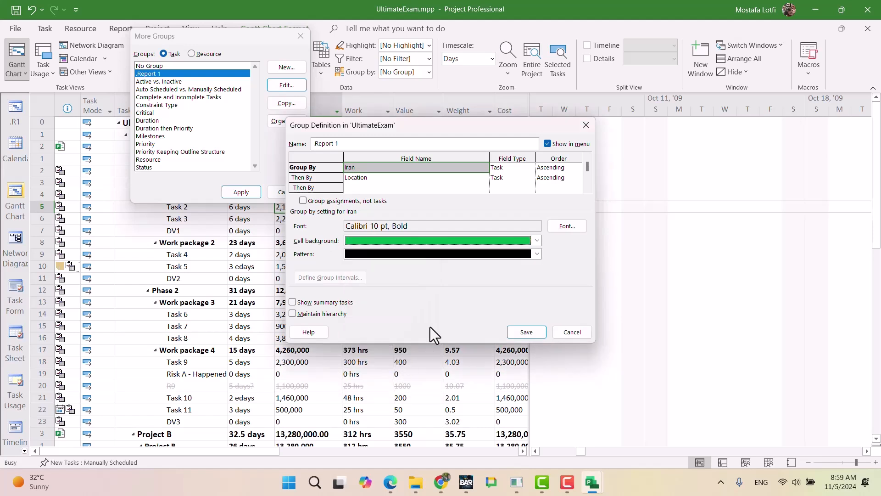
{"action": "left_click", "coordinate": [371, 178]}
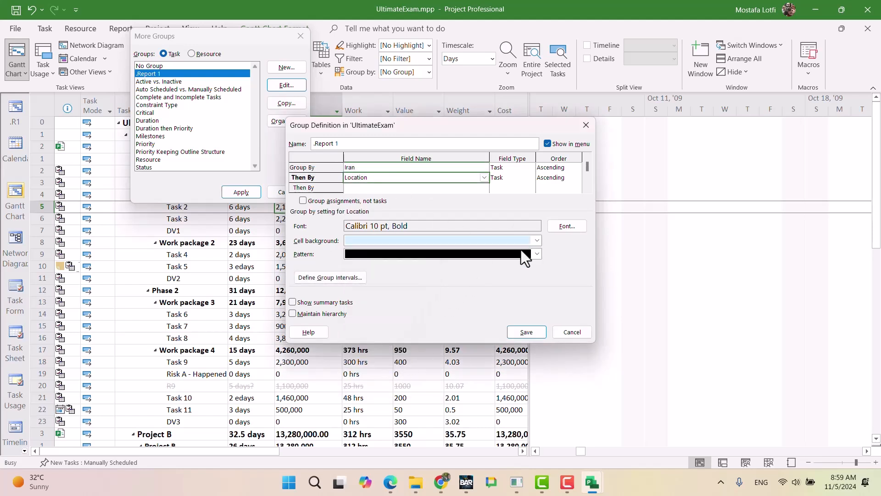
{"action": "left_click", "coordinate": [535, 241]}
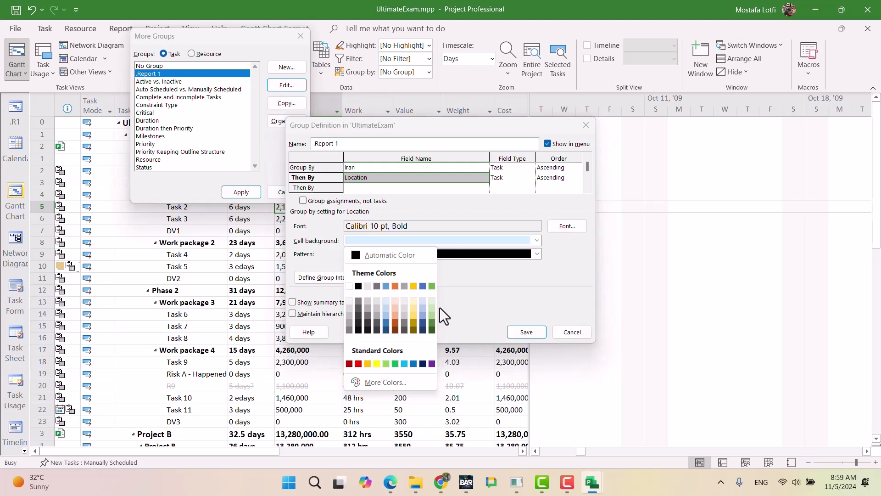
{"action": "left_click", "coordinate": [404, 363]}
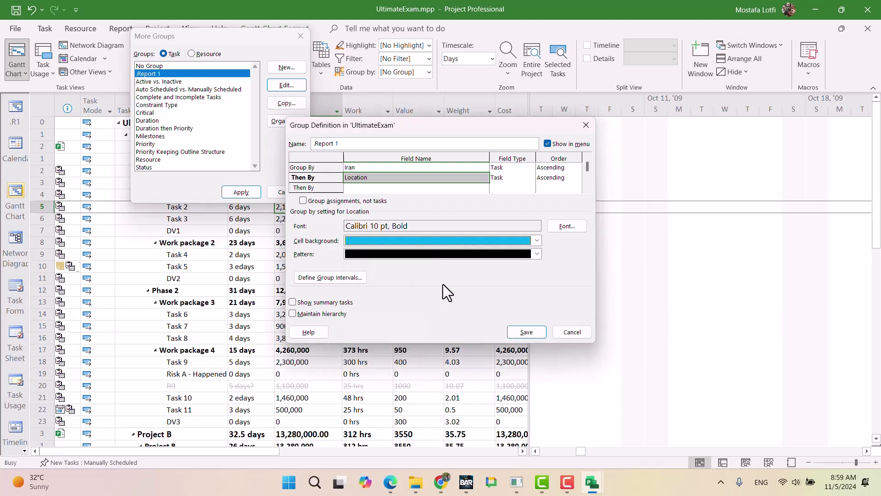
{"action": "left_click", "coordinate": [526, 329]}
{"action": "left_click", "coordinate": [284, 193]}
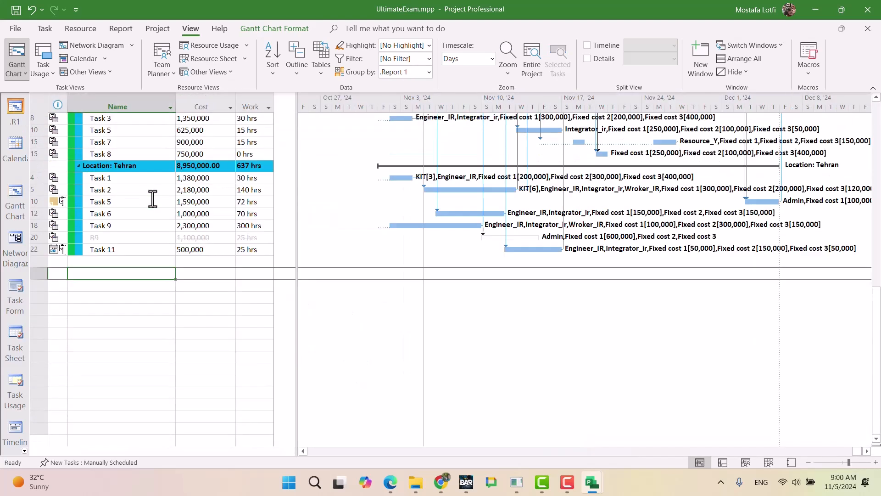
Step: Hide all subtasks in the .R1 view, collapsing it to the Iran: No and Iran: Yes groups
{"action": "scroll", "coordinate": [152, 198], "scroll_direction": "up", "scroll_amount": 15}
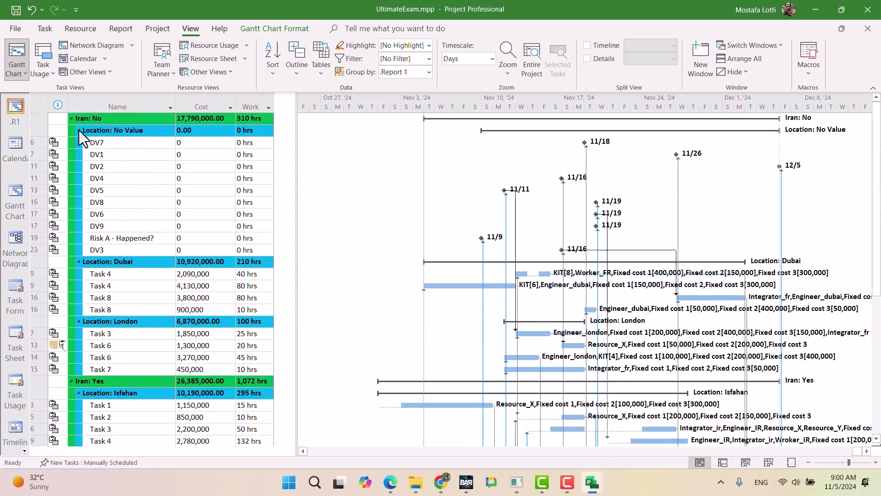
{"action": "left_click", "coordinate": [79, 131]}
{"action": "left_click", "coordinate": [40, 106]}
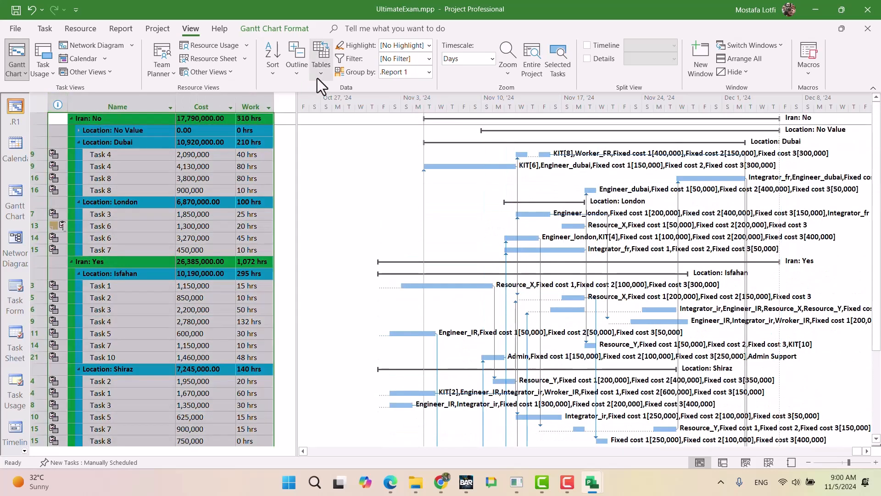
{"action": "left_click", "coordinate": [296, 65]}
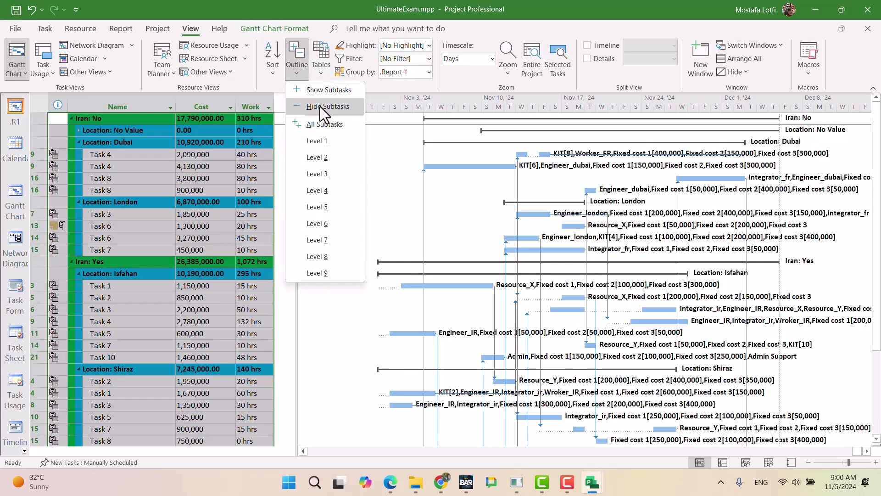
{"action": "left_click", "coordinate": [318, 107]}
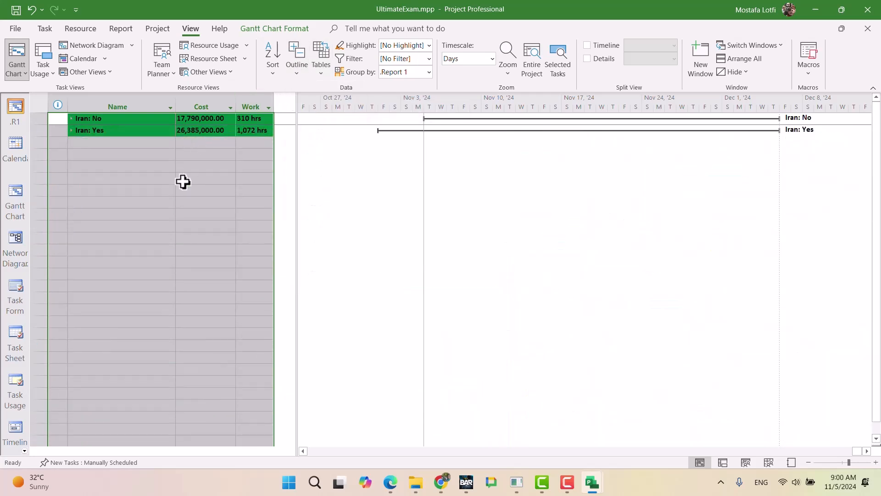
{"action": "left_click", "coordinate": [112, 141]}
{"action": "left_click", "coordinate": [126, 120]}
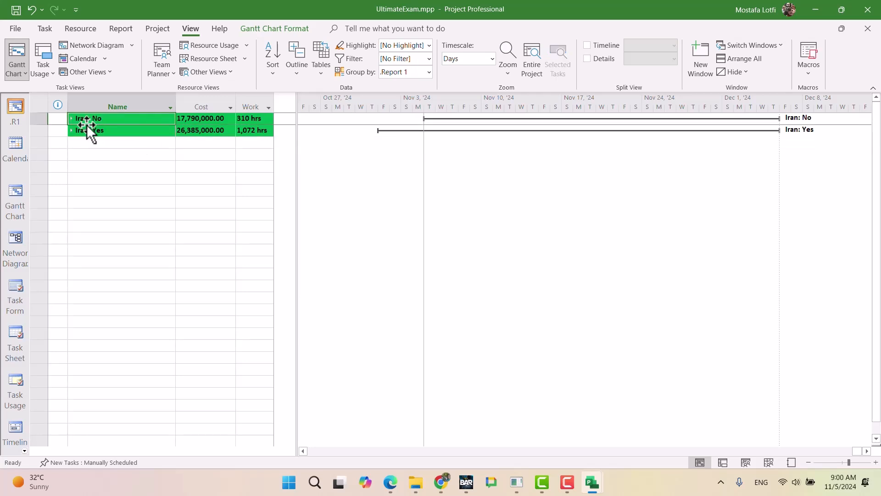
Step: Expand the Iran: No and Iran: Yes groups to their locations, and check which tasks fall under Location: No Value
{"action": "left_click", "coordinate": [71, 118]}
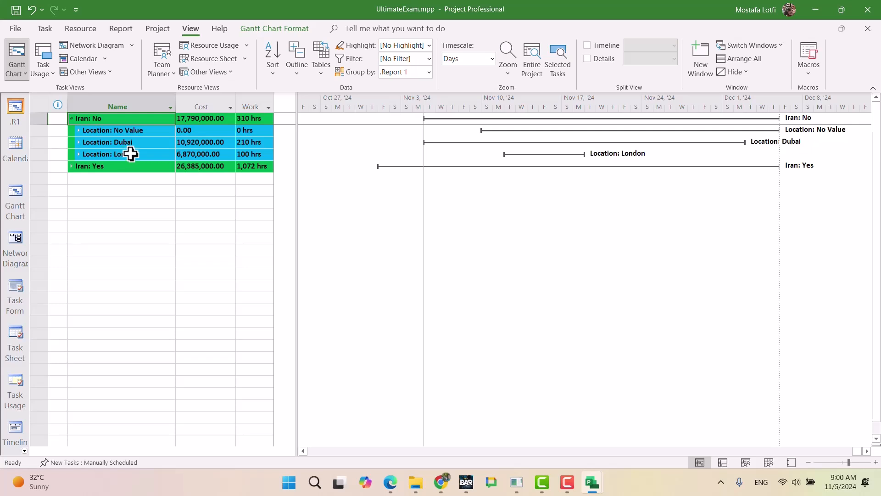
{"action": "left_click", "coordinate": [69, 166]}
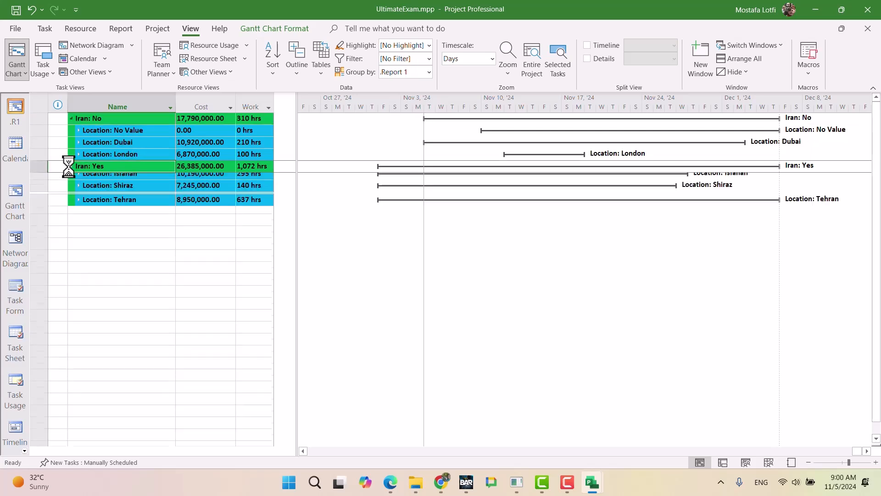
{"action": "left_click", "coordinate": [127, 129]}
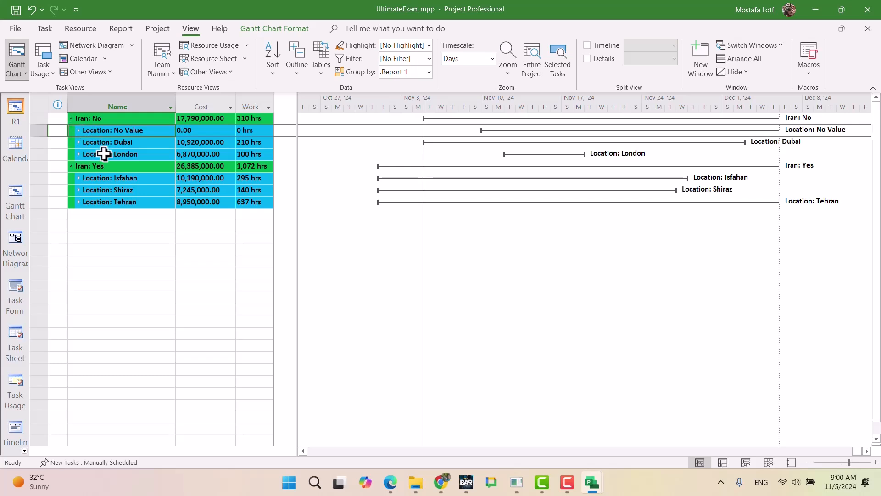
{"action": "left_click", "coordinate": [78, 131]}
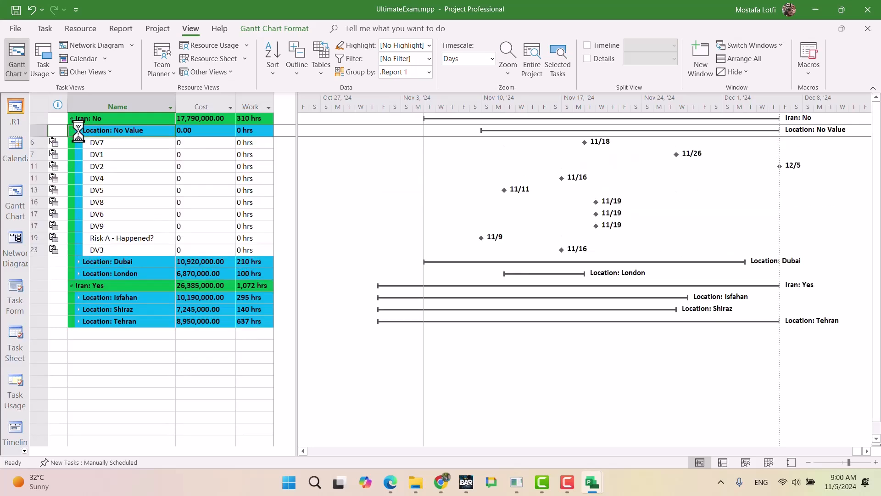
{"action": "left_click", "coordinate": [79, 130]}
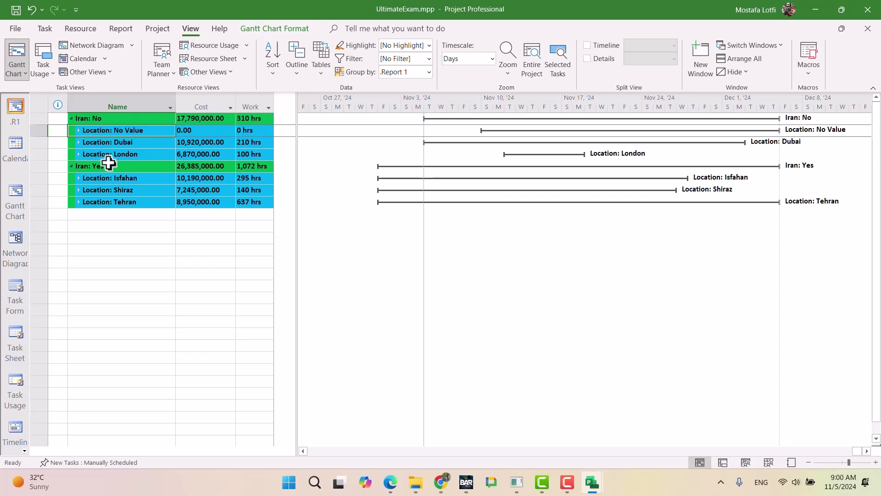
Step: Compare the cost and work totals of the Iran: No and Iran: Yes groups and of their locations
{"action": "left_click", "coordinate": [115, 178]}
{"action": "left_click", "coordinate": [126, 130]}
{"action": "left_click_drag", "start_coordinate": [128, 130], "coordinate": [246, 134]}
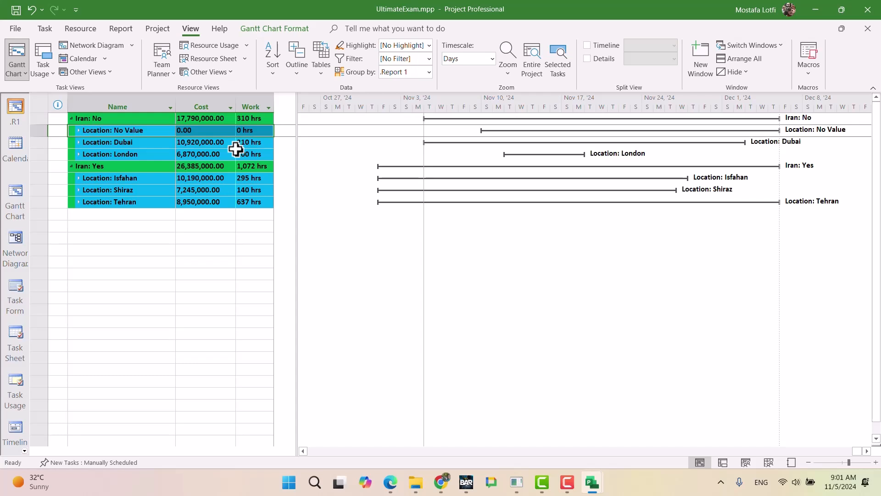
{"action": "left_click", "coordinate": [110, 119]}
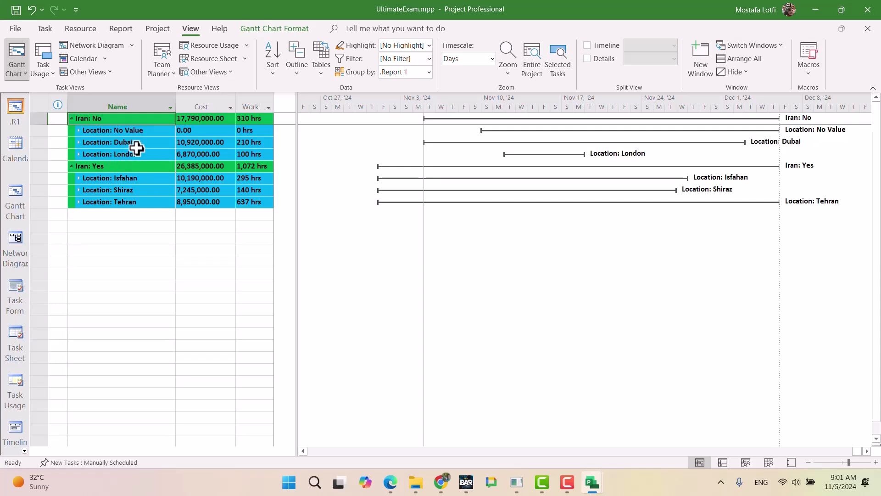
{"action": "left_click", "coordinate": [208, 168]}
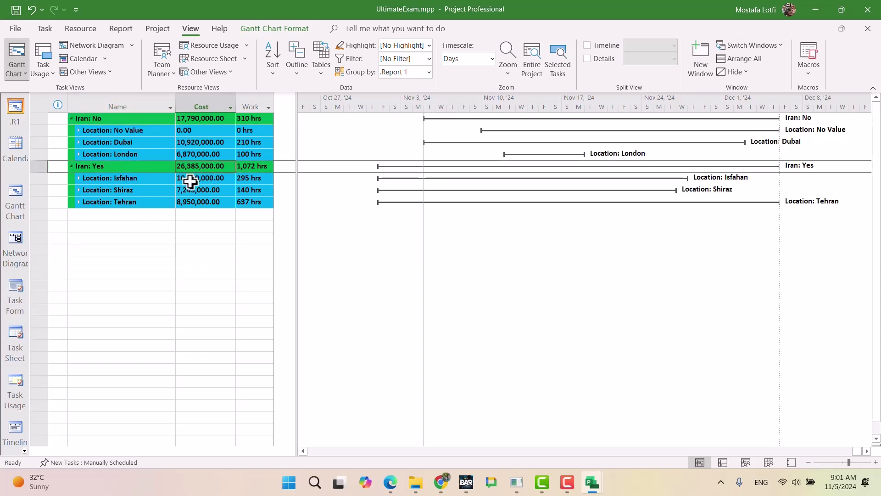
{"action": "left_click", "coordinate": [201, 118]}
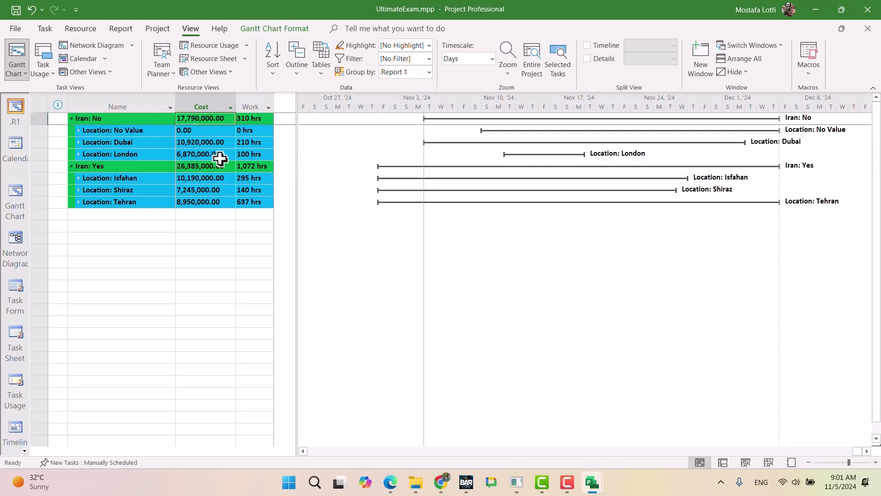
{"action": "left_click", "coordinate": [247, 166]}
{"action": "left_click", "coordinate": [255, 121]}
{"action": "left_click", "coordinate": [256, 178]}
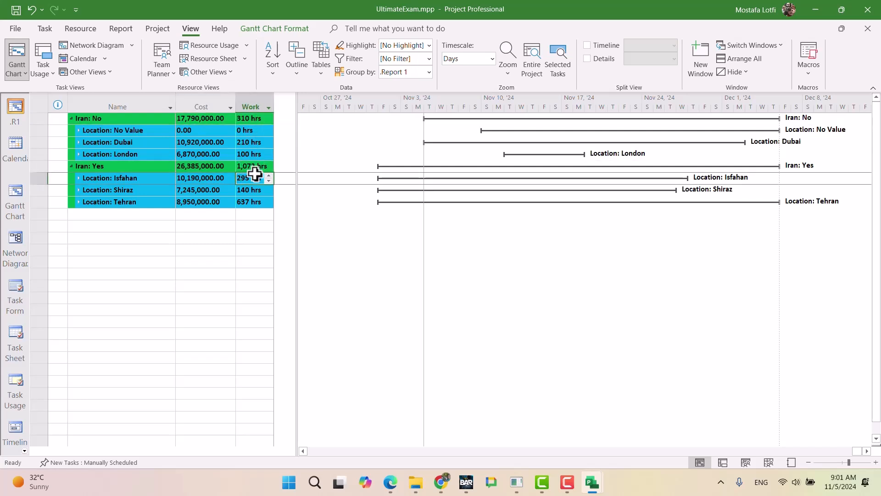
{"action": "left_click", "coordinate": [257, 165]}
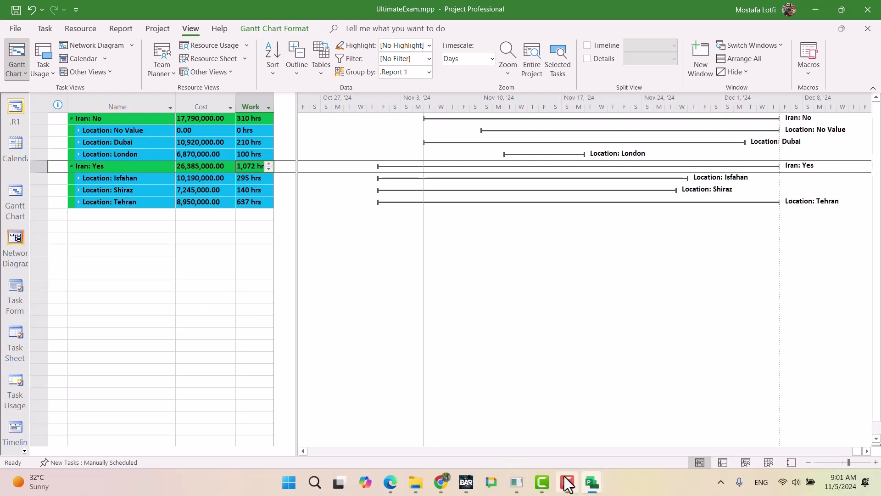
Step: Check the report requirement for Tehran and the other cities in the Google Docs test document, and return to Microsoft Project
{"action": "left_click", "coordinate": [437, 482]}
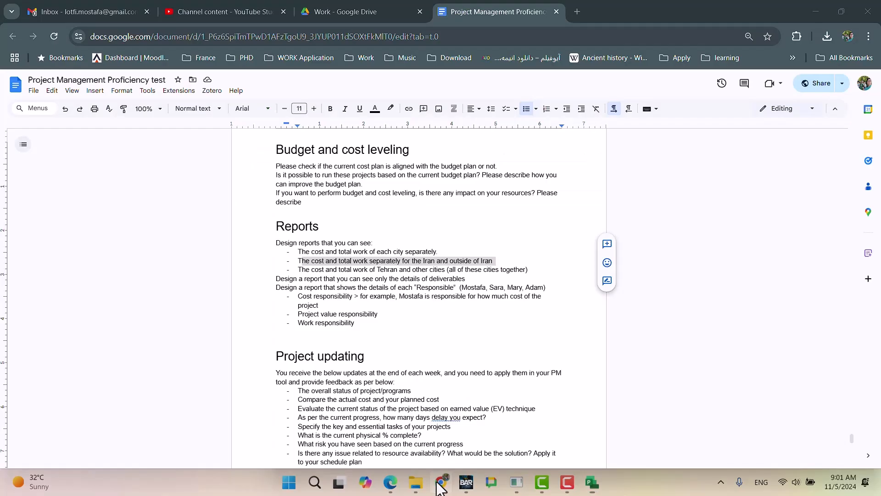
{"action": "left_click", "coordinate": [361, 271]}
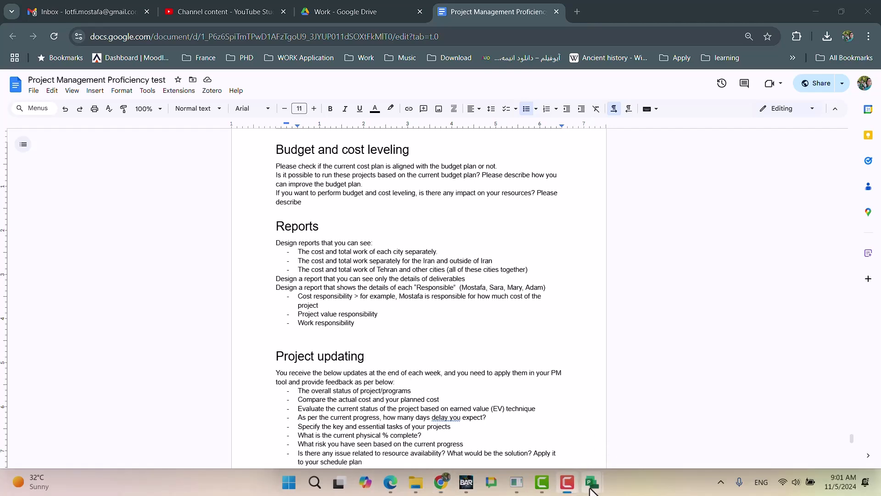
{"action": "mouse_move", "coordinate": [592, 482]}
{"action": "left_click", "coordinate": [396, 431]}
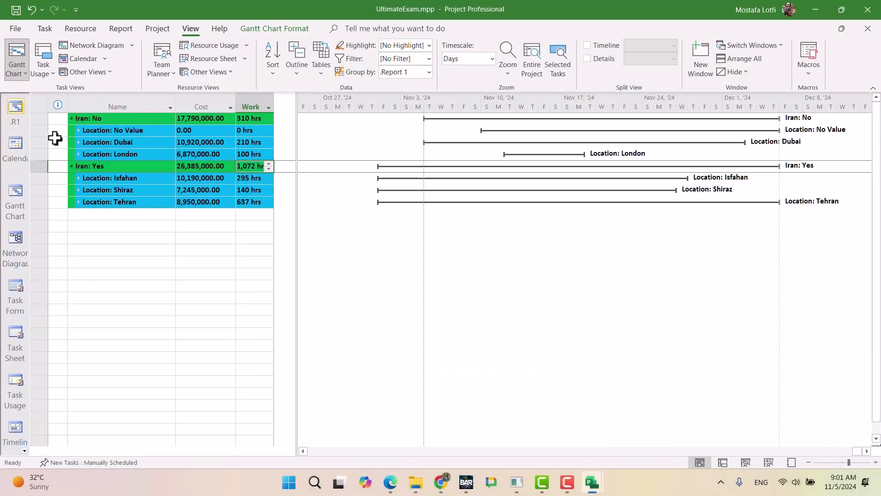
Step: Compare the ungrouped Gantt Chart view with the grouped .R1 view, narrowing the Gantt Chart's task table to end at the Cost column
{"action": "left_click", "coordinate": [13, 201]}
{"action": "left_click_drag", "start_coordinate": [528, 190], "coordinate": [347, 184]}
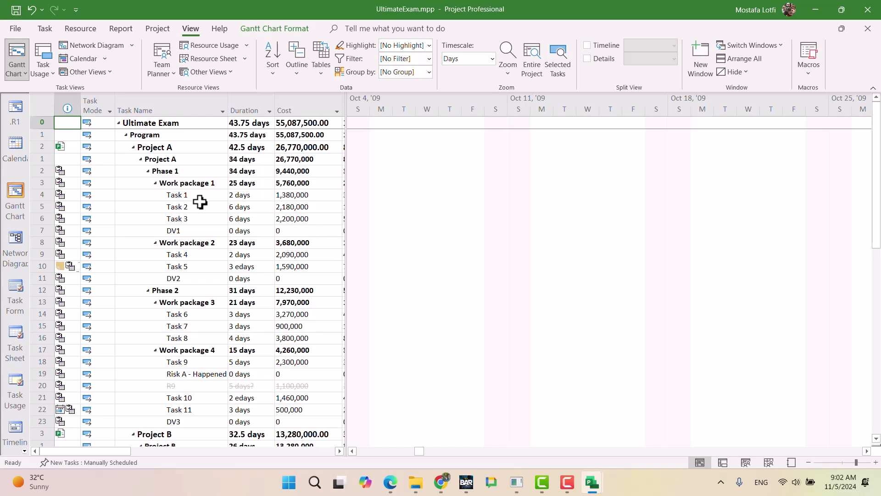
{"action": "left_click", "coordinate": [22, 116]}
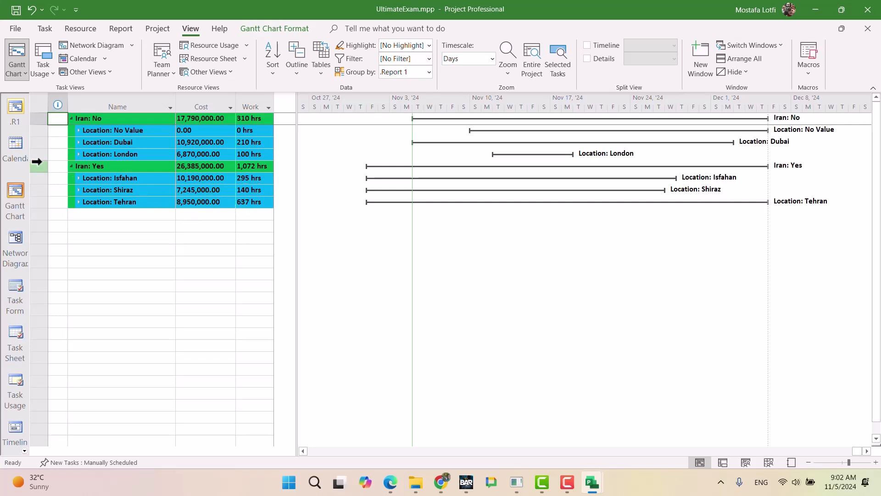
{"action": "left_click", "coordinate": [16, 189]}
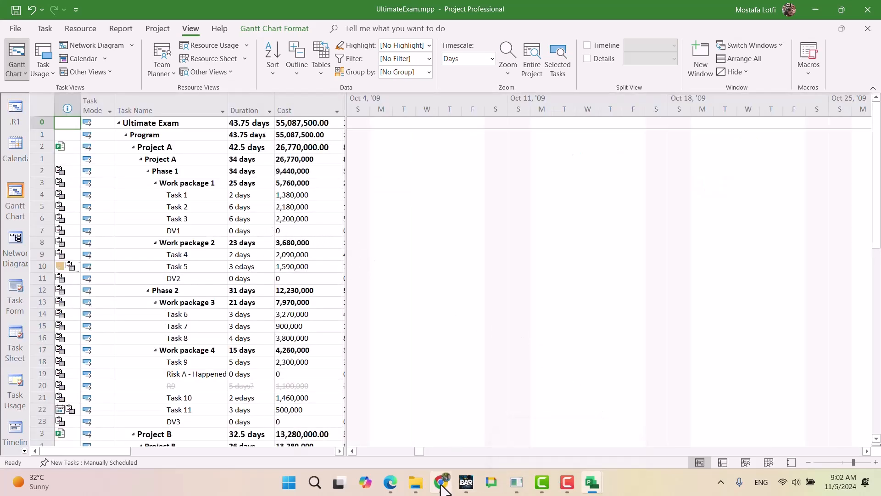
{"action": "mouse_move", "coordinate": [441, 489]}
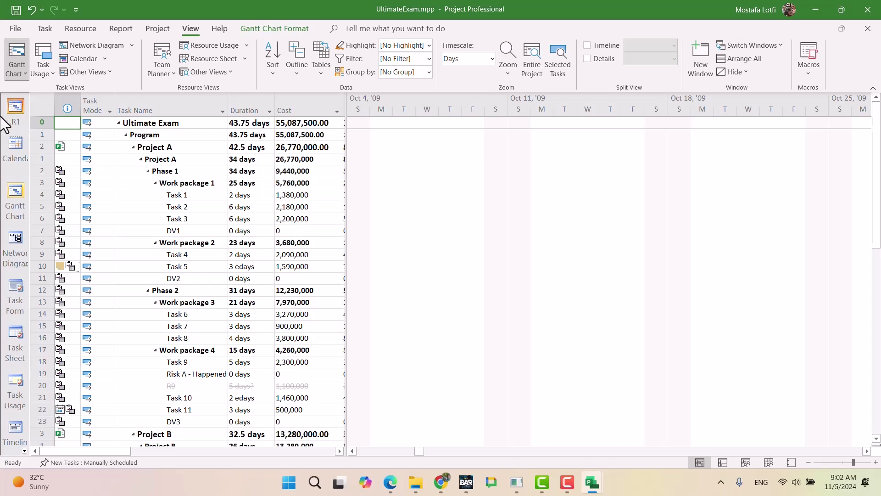
{"action": "left_click", "coordinate": [23, 112]}
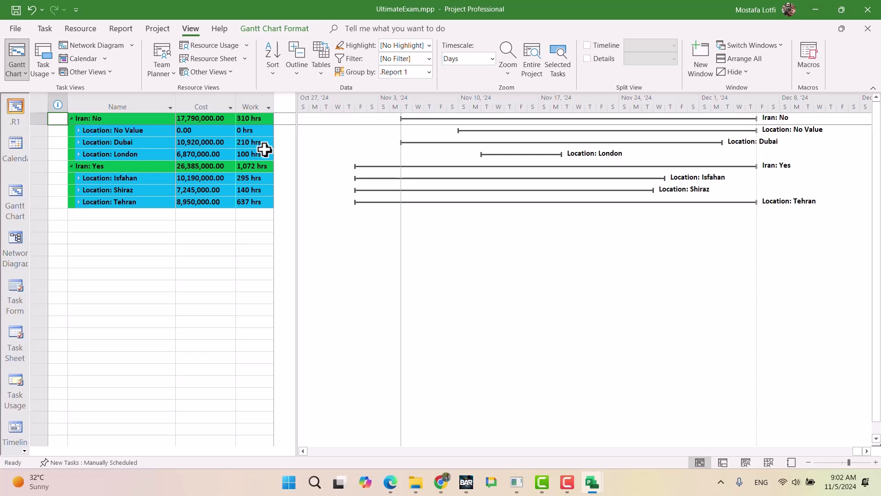
Step: Examine the Cost column and the tasks under Location: Dubai, view Task 4's information without changes, and collapse the location again
{"action": "left_click", "coordinate": [201, 102]}
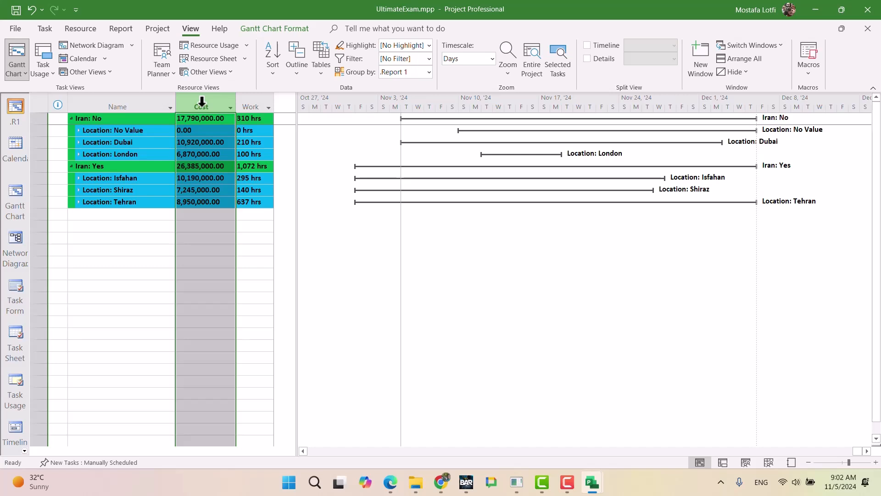
{"action": "left_click", "coordinate": [79, 143]}
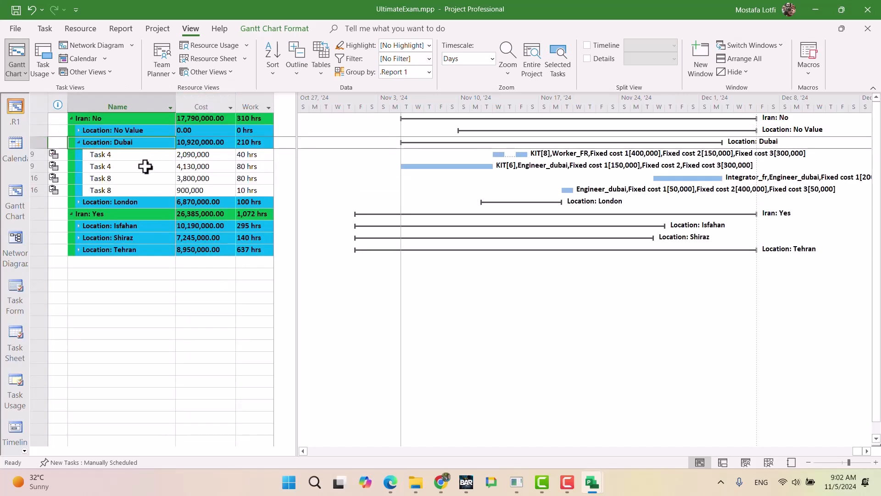
{"action": "left_click", "coordinate": [126, 158]}
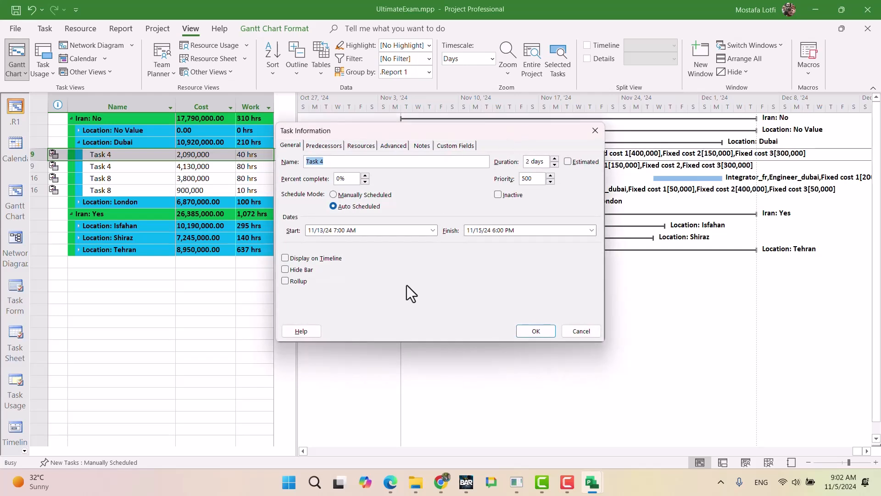
{"action": "left_click", "coordinate": [595, 131]}
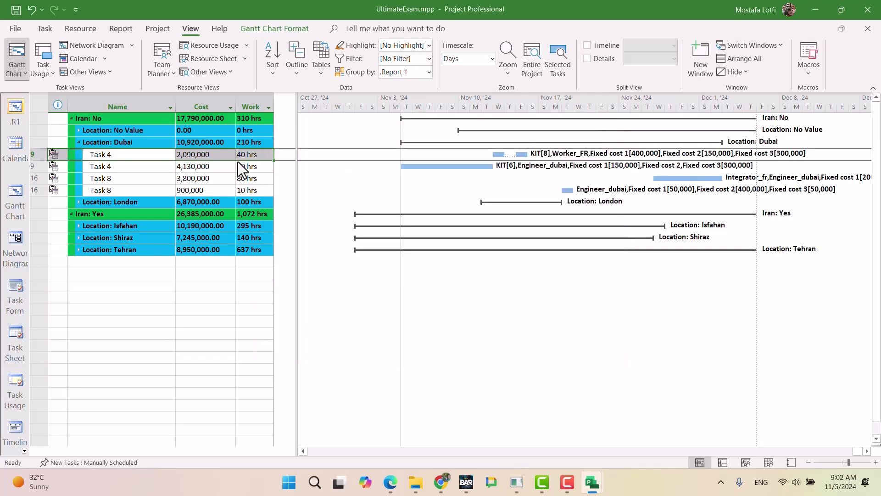
{"action": "left_click", "coordinate": [79, 141]}
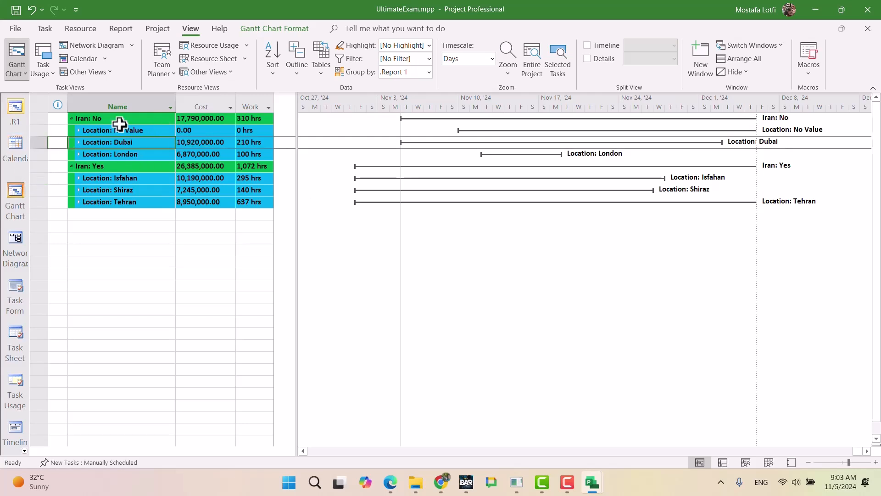
Step: Switch to the Gantt Chart view, review the Reports and Project updating requirements in the Google Docs document, and return to Microsoft Project
{"action": "left_click", "coordinate": [21, 205]}
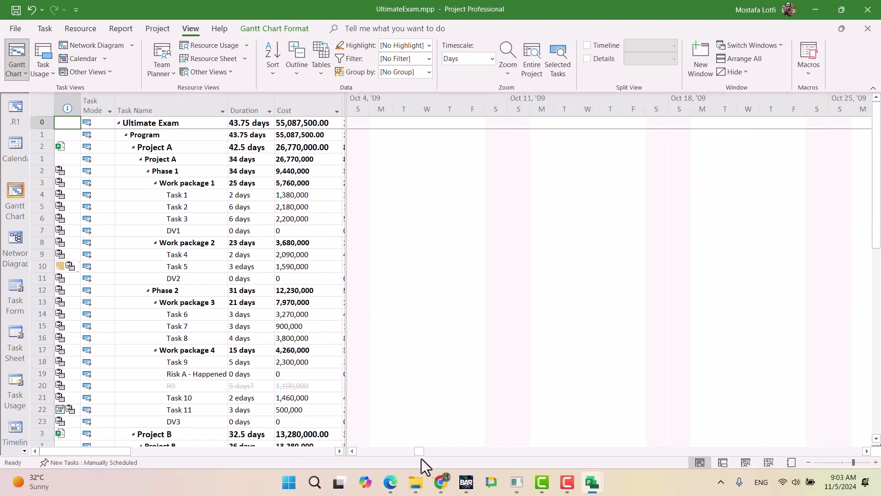
{"action": "left_click", "coordinate": [441, 482]}
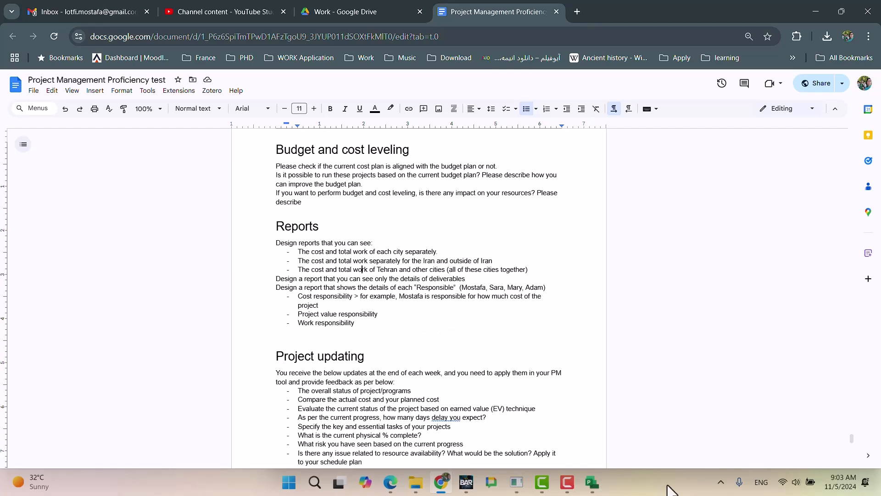
{"action": "left_click", "coordinate": [438, 485]}
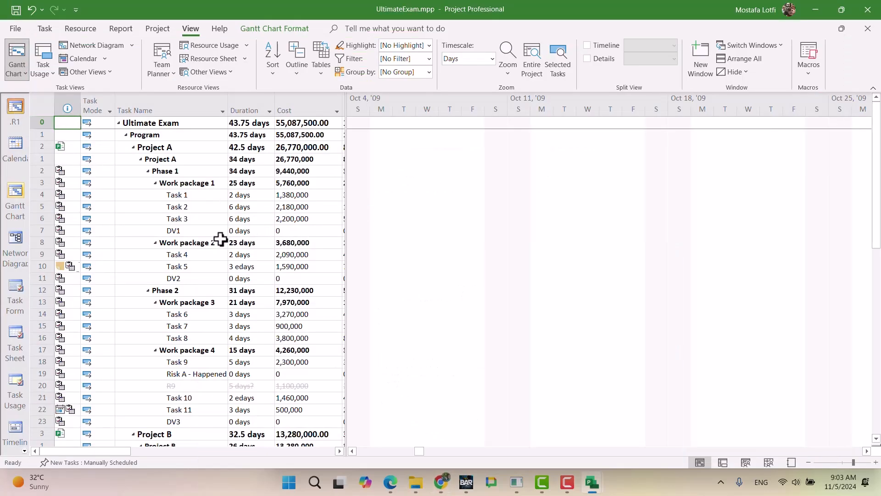
{"action": "left_click", "coordinate": [440, 482]}
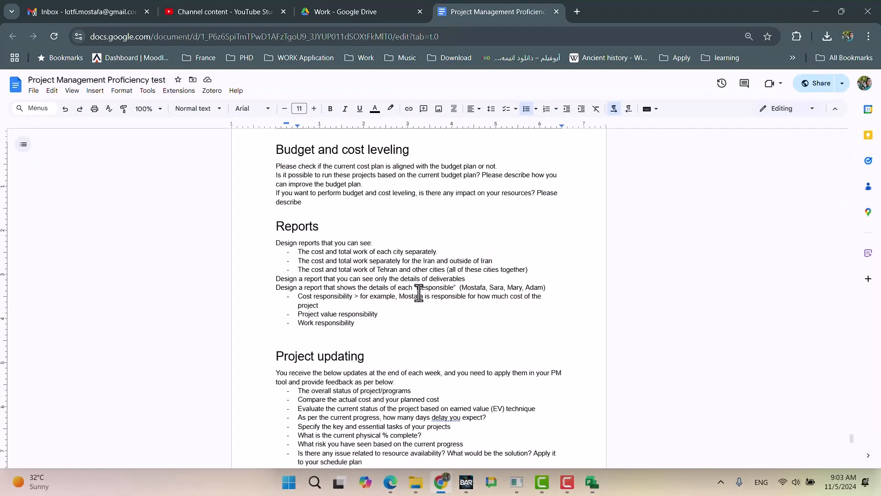
{"action": "scroll", "coordinate": [423, 338], "scroll_direction": "up", "scroll_amount": 3}
{"action": "scroll", "coordinate": [423, 337], "scroll_direction": "down", "scroll_amount": 9}
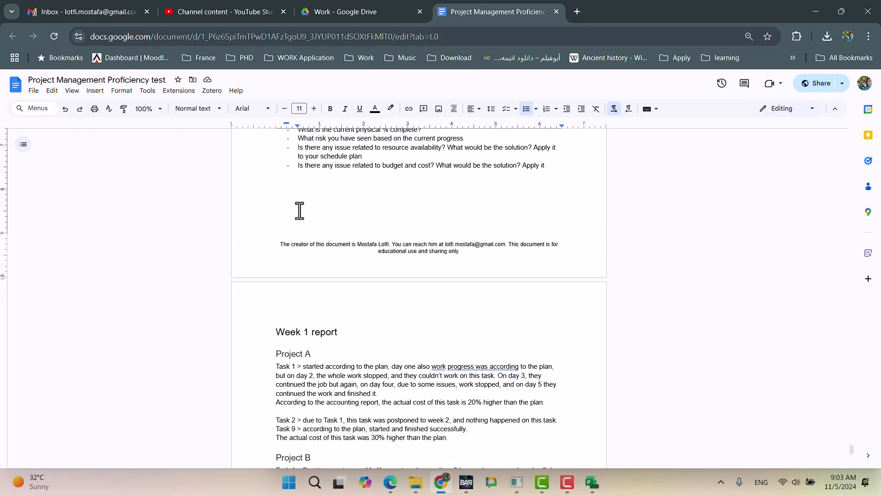
{"action": "left_click", "coordinate": [441, 482]}
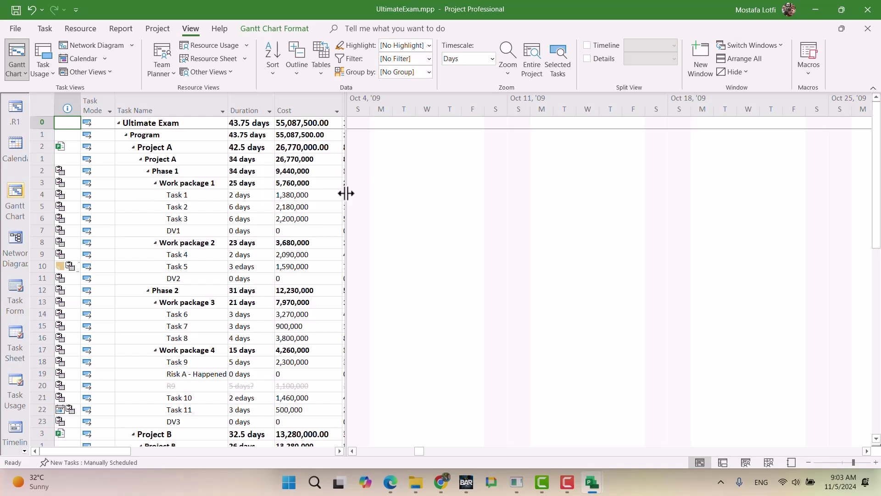
Step: Widen the Gantt Chart's task table to show the Work, Value and Weight columns, and return to the .R1 view
{"action": "left_click_drag", "start_coordinate": [346, 181], "coordinate": [464, 189]}
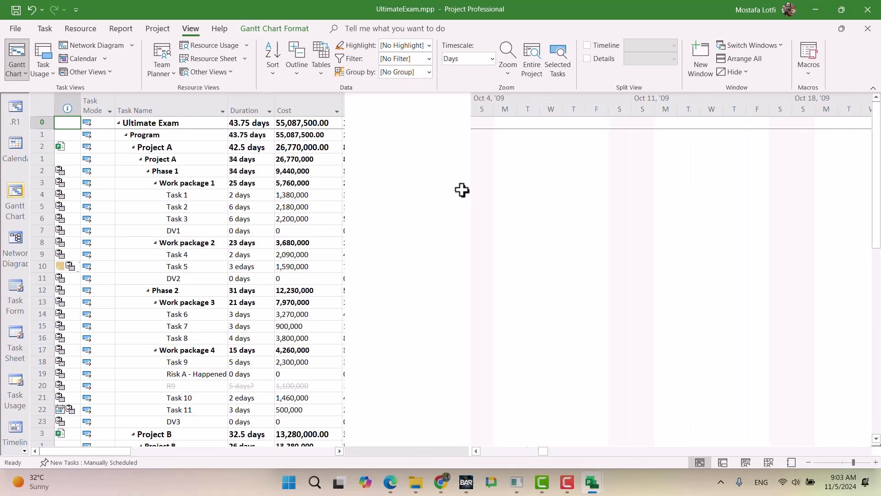
{"action": "left_click", "coordinate": [373, 94]}
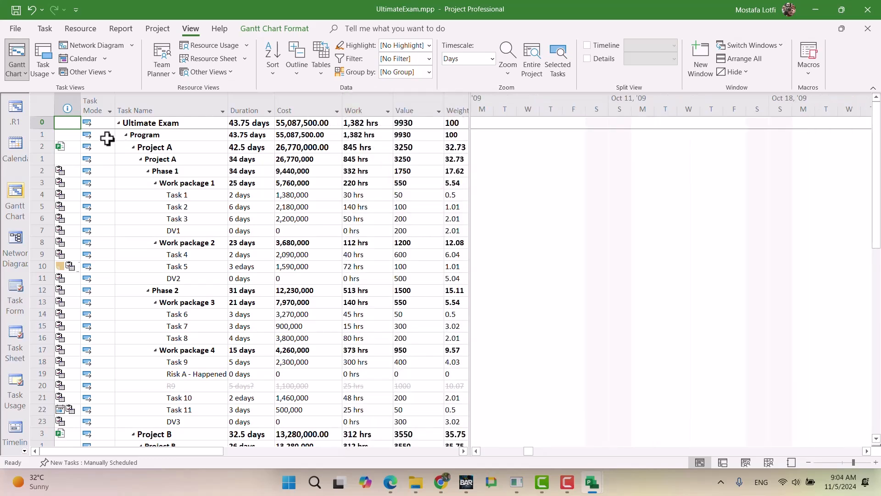
{"action": "left_click", "coordinate": [18, 114]}
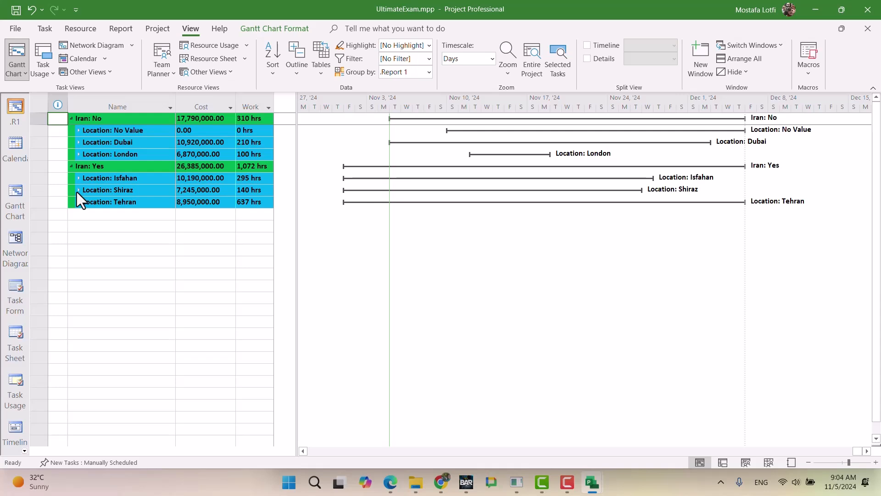
Step: Insert a Number10 custom field column before the Cost column in the grouped table
{"action": "left_click", "coordinate": [131, 205]}
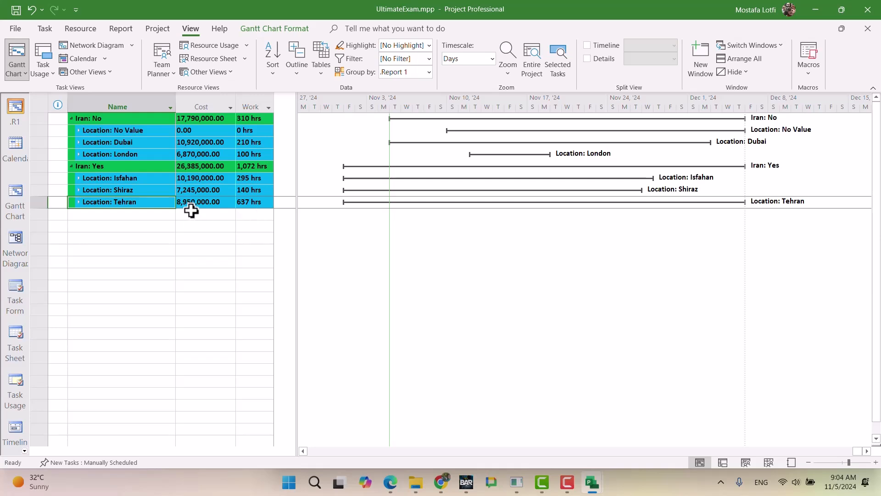
{"action": "left_click", "coordinate": [209, 103]}
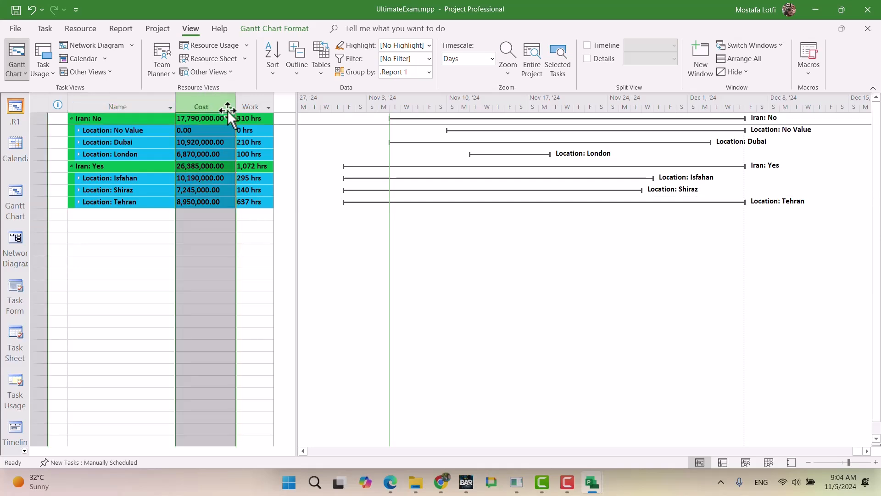
{"action": "key", "text": "Insert"}
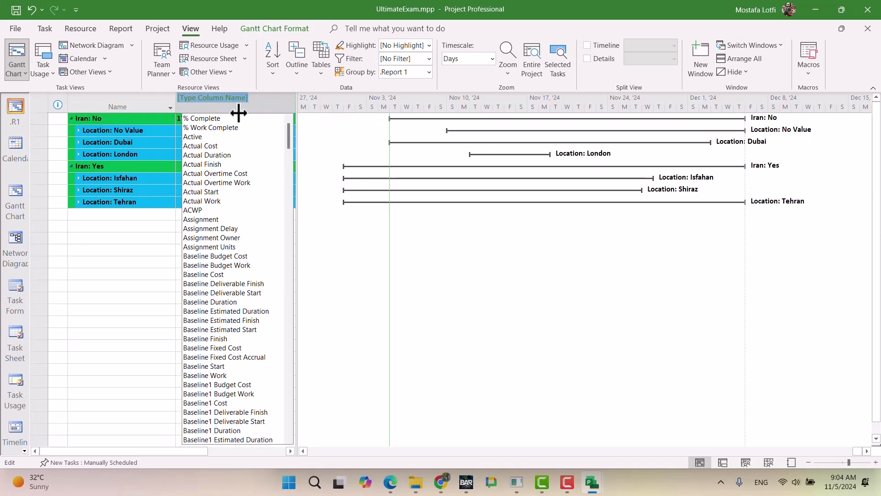
{"action": "type", "text": "number1 ( Value"}
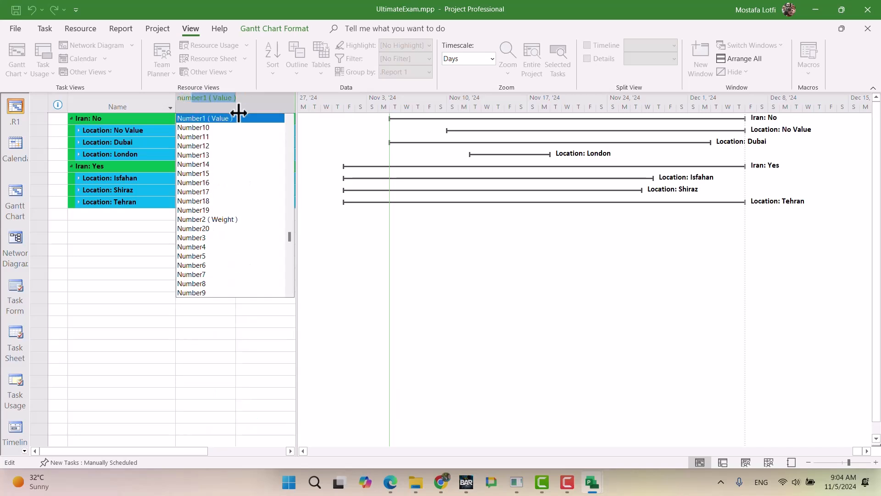
{"action": "key", "text": "Down"}
{"action": "key", "text": "Return"}
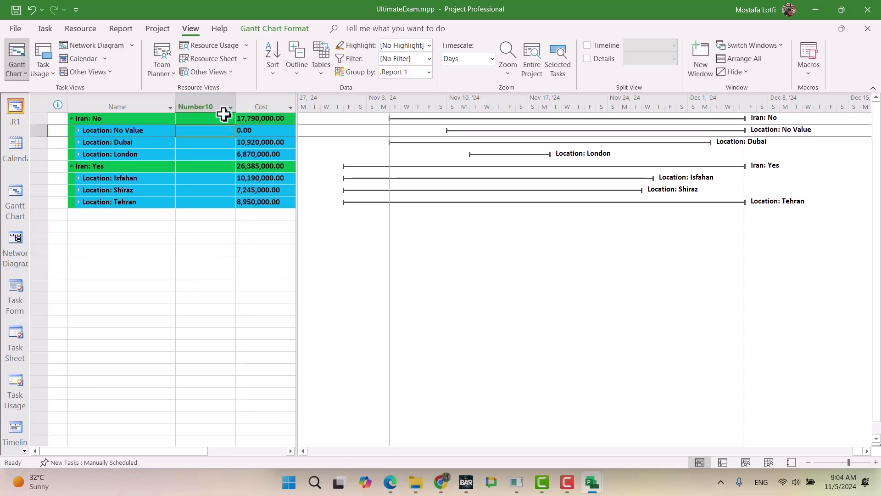
Step: Rename the Number10 custom field to "Tehran? Or Outside"
{"action": "right_click", "coordinate": [194, 98]}
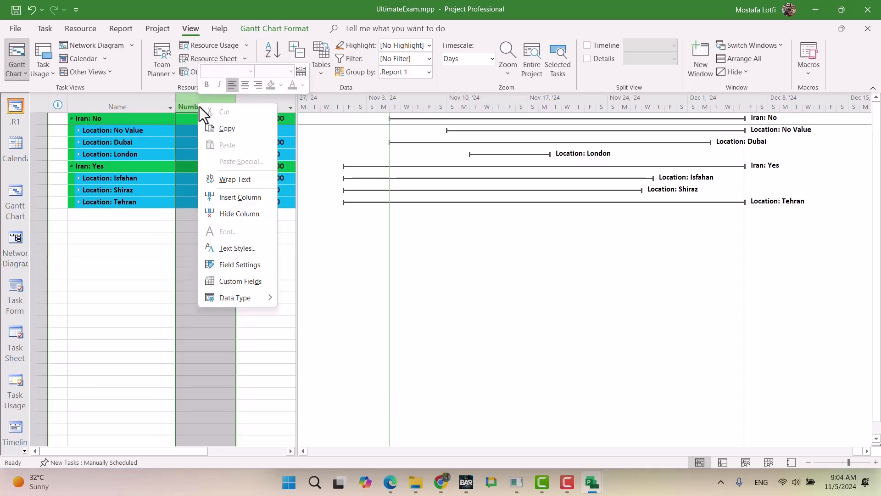
{"action": "left_click", "coordinate": [241, 280]}
{"action": "left_click", "coordinate": [359, 223]}
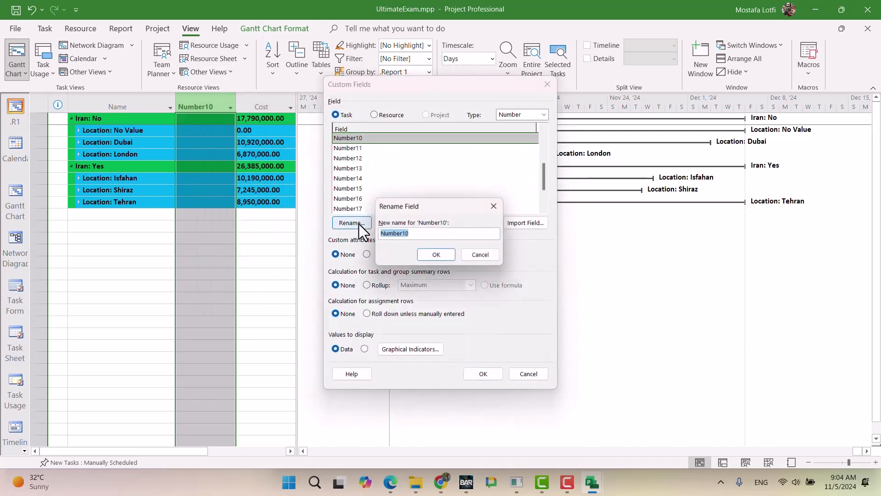
{"action": "type", "text": "Tehran? Or Outsi"}
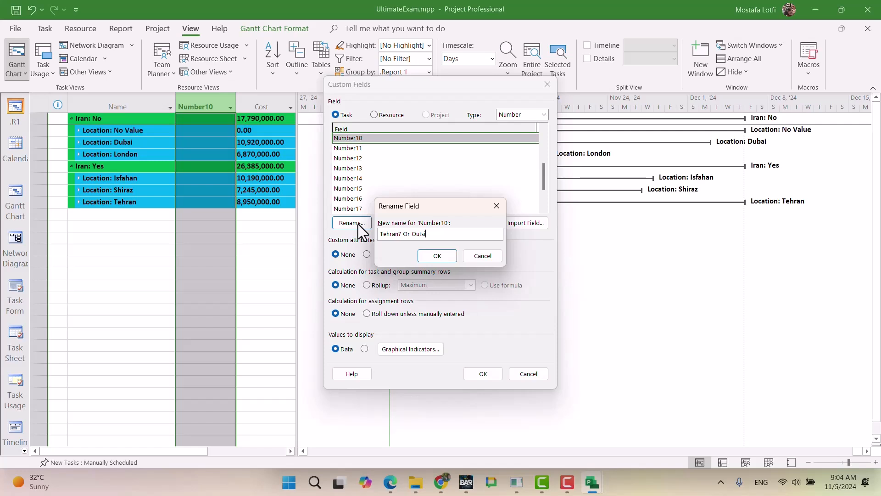
{"action": "key", "text": "Return"}
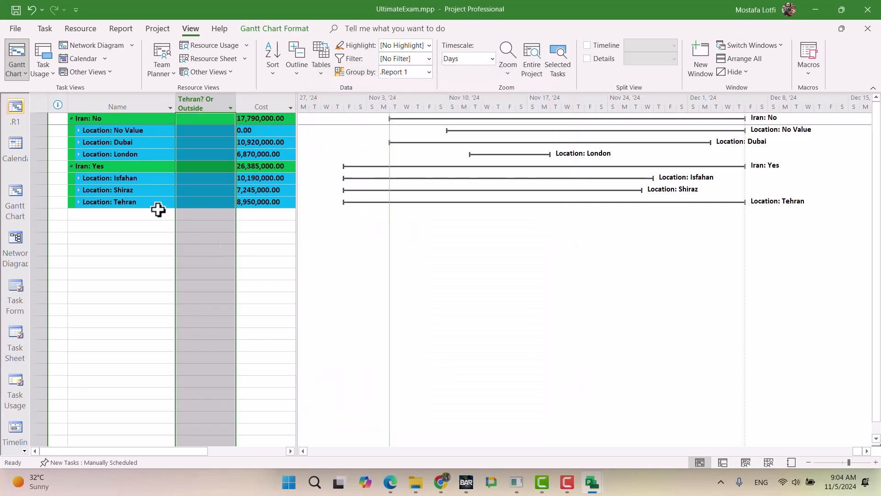
Step: Expand the Tehran location group and set "Tehran? Or Outside" to 1 for all its tasks
{"action": "left_click", "coordinate": [209, 166]}
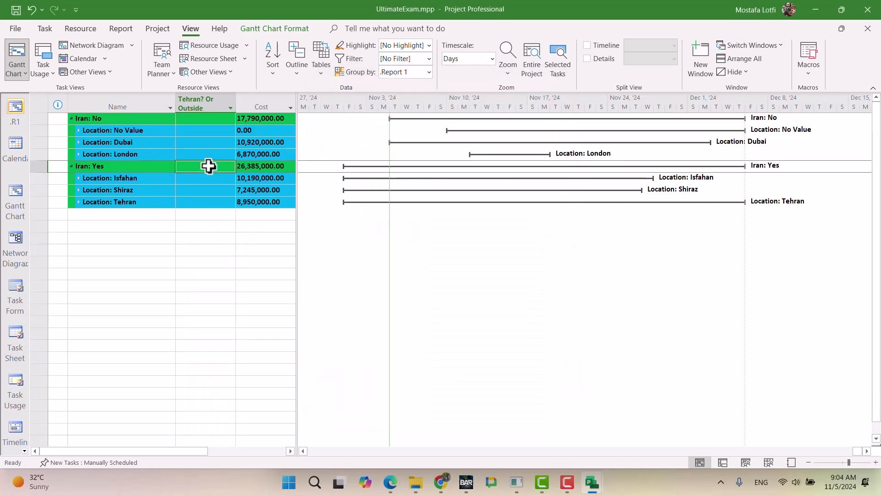
{"action": "left_click", "coordinate": [79, 204]}
{"action": "left_click", "coordinate": [196, 214]}
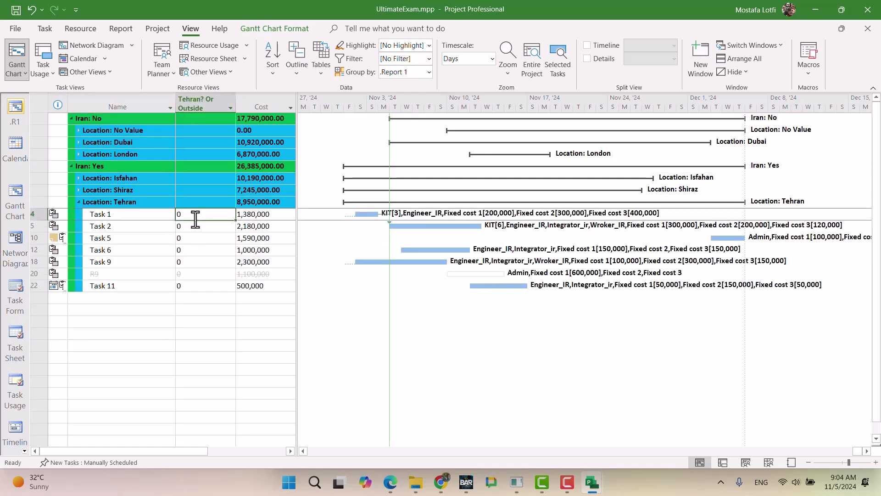
{"action": "type", "text": "1"}
{"action": "left_click_drag", "start_coordinate": [236, 224], "coordinate": [230, 289]}
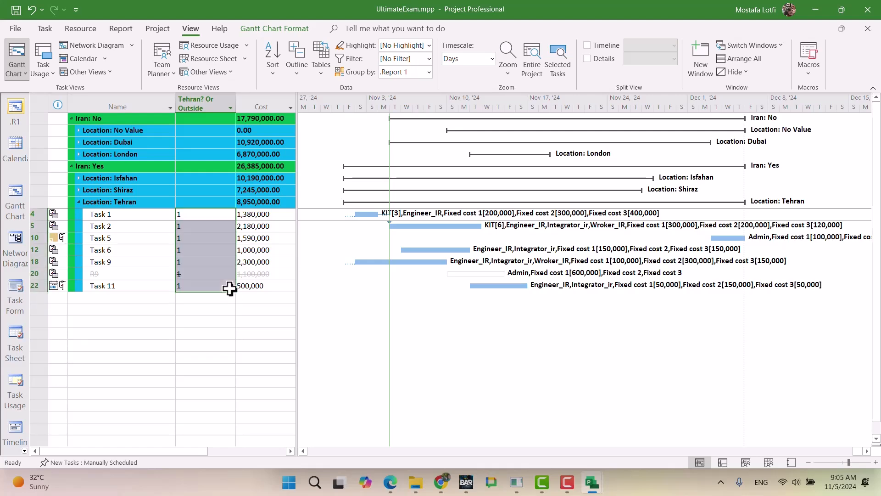
Step: Expand the Shiraz, Isfahan, London, Dubai and No Value location groups and review their "Tehran? Or Outside" values
{"action": "left_click", "coordinate": [78, 190]}
{"action": "left_click", "coordinate": [202, 206]}
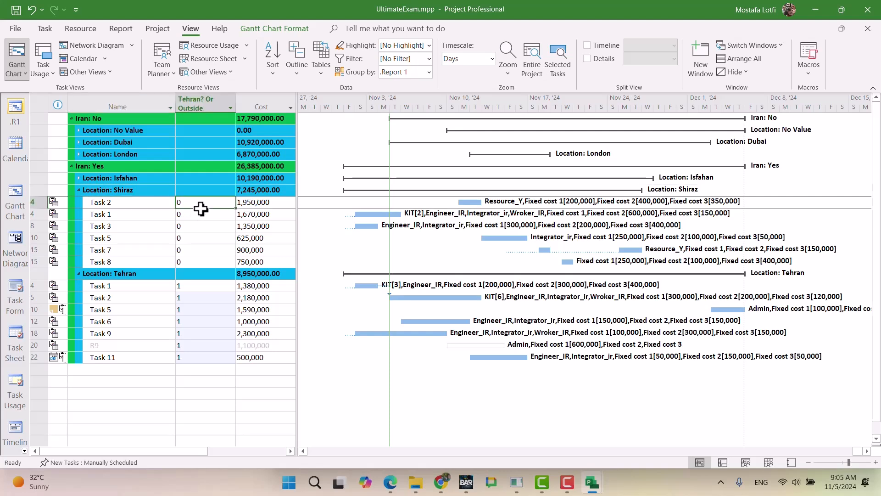
{"action": "left_click", "coordinate": [78, 178]}
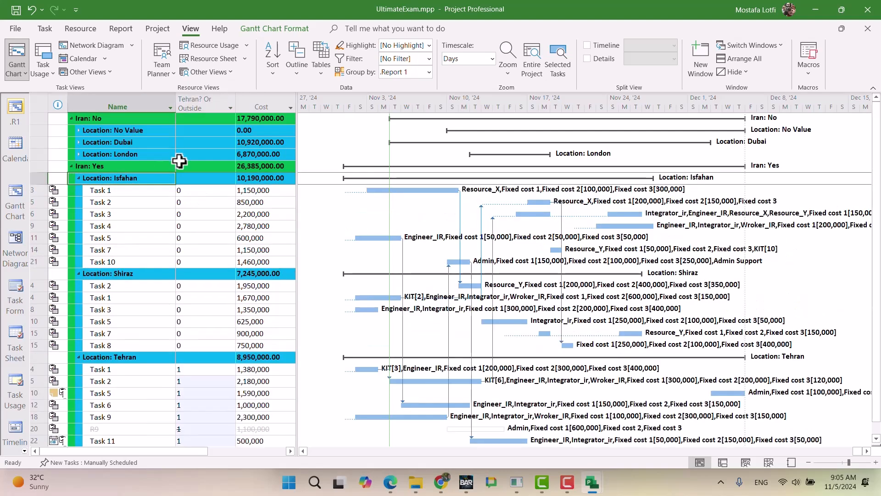
{"action": "left_click", "coordinate": [79, 154]}
{"action": "left_click", "coordinate": [79, 142]}
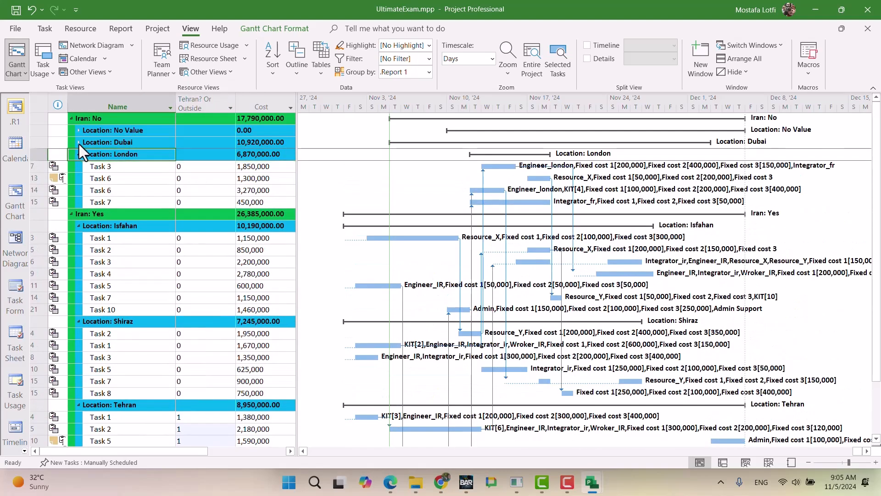
{"action": "left_click", "coordinate": [79, 130]}
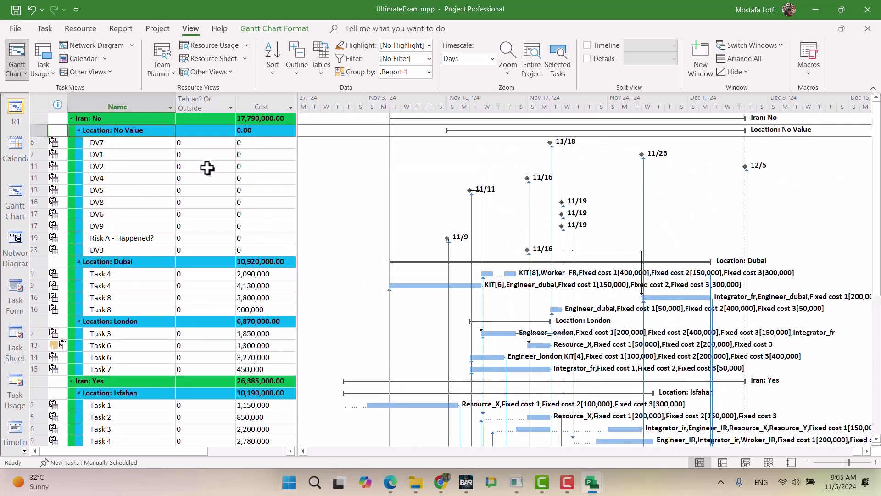
{"action": "scroll", "coordinate": [211, 192], "scroll_direction": "down", "scroll_amount": 1}
{"action": "scroll", "coordinate": [204, 239], "scroll_direction": "down", "scroll_amount": 4}
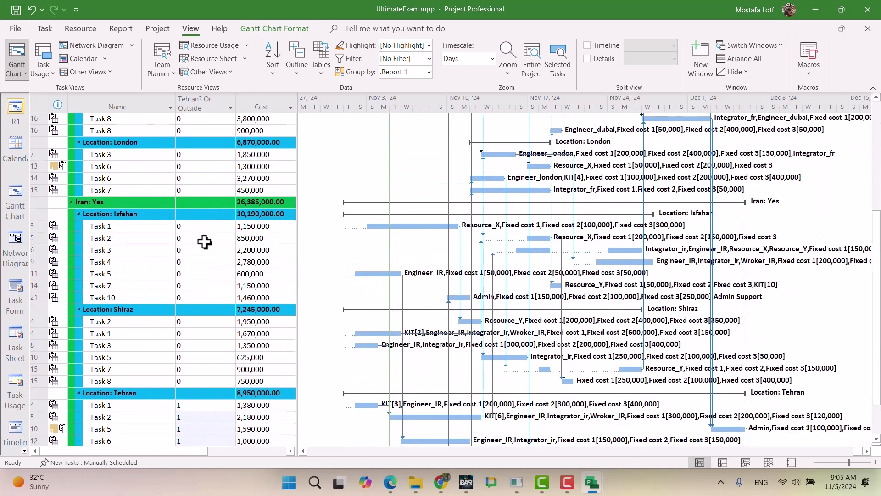
{"action": "scroll", "coordinate": [202, 238], "scroll_direction": "down", "scroll_amount": 2}
{"action": "scroll", "coordinate": [203, 262], "scroll_direction": "up", "scroll_amount": 8}
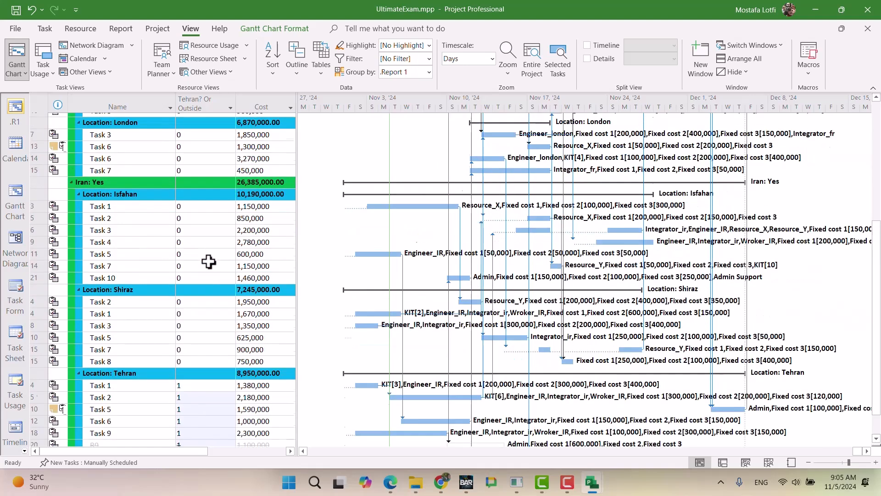
{"action": "scroll", "coordinate": [208, 260], "scroll_direction": "up", "scroll_amount": 1}
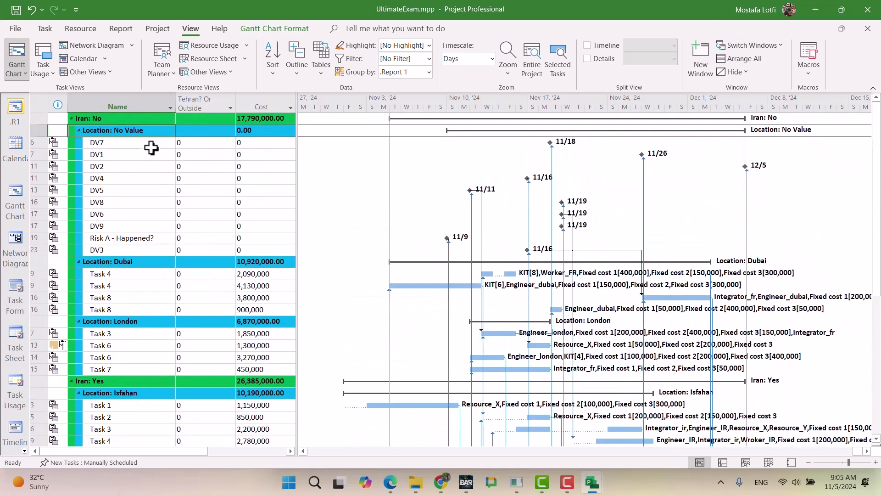
Step: Set "Tehran? Or Outside" to 2 for the four Dubai tasks
{"action": "left_click", "coordinate": [192, 275]}
{"action": "type", "text": "2"}
{"action": "key", "text": "Return"}
{"action": "type", "text": "2"}
{"action": "key", "text": "Return"}
{"action": "type", "text": "2"}
{"action": "key", "text": "Return"}
{"action": "type", "text": "2"}
{"action": "key", "text": "Return"}
Step: Set "Tehran? Or Outside" to 2 for the four London tasks
{"action": "key", "text": "Return"}
{"action": "type", "text": "2 2 2 2"}
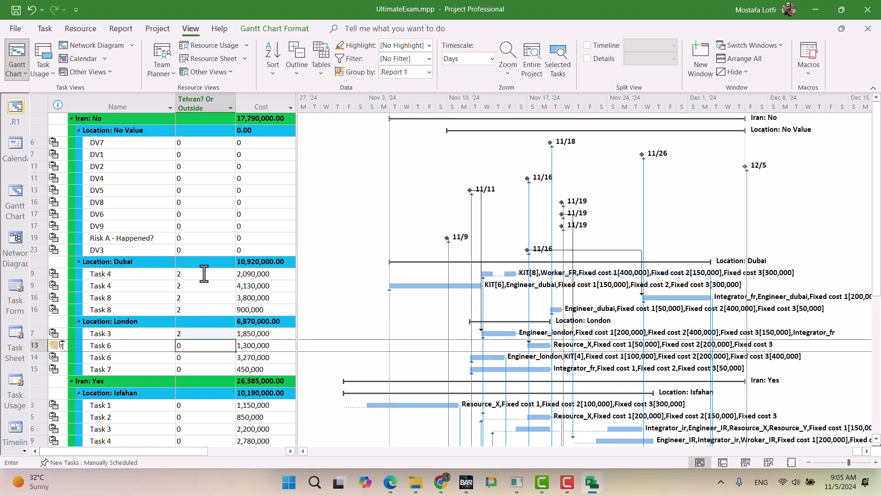
{"action": "key", "text": "Return"}
Step: Set "Tehran? Or Outside" to 2 for all Isfahan tasks, from Task 1 through Task 10
{"action": "key", "text": "Return"}
{"action": "key", "text": "Return"}
{"action": "key", "text": "Up"}
{"action": "type", "text": "2 2 2 2 2 2 "}
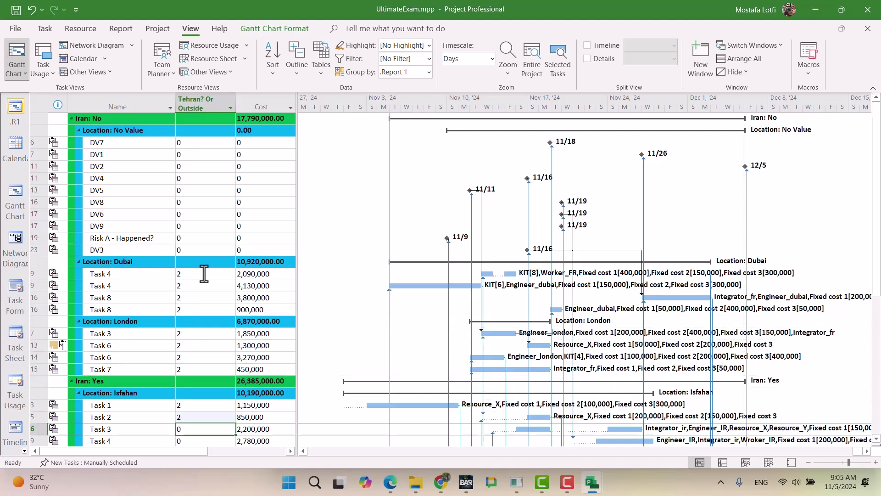
{"action": "type", "text": "2"}
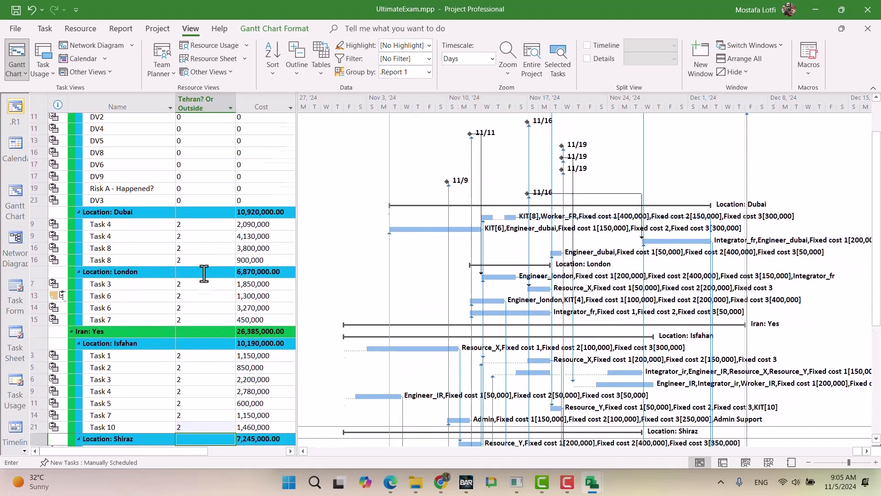
Step: Set "Tehran? Or Outside" to 2 for all six tasks in the Shiraz location group
{"action": "key", "text": "Return"}
{"action": "key", "text": "Return"}
{"action": "type", "text": "22"}
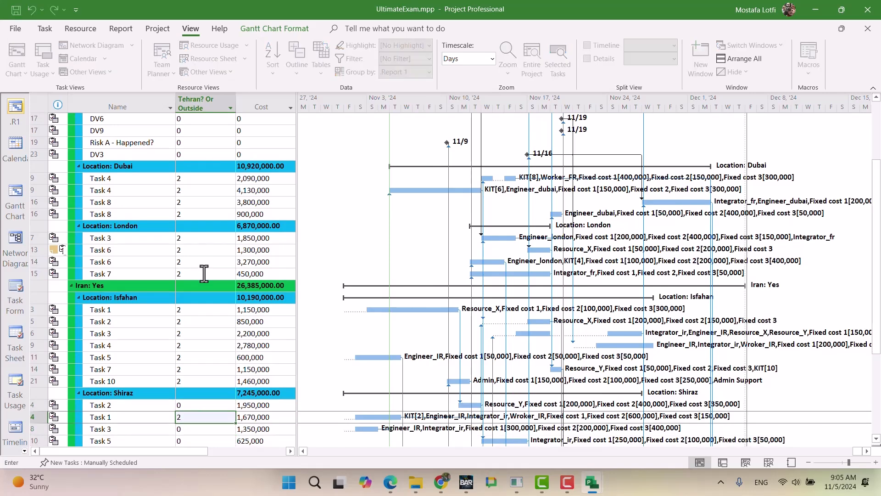
{"action": "key", "text": "Up"}
{"action": "type", "text": "2"}
{"action": "key", "text": "Return"}
{"action": "key", "text": "Down"}
{"action": "key", "text": "Up"}
{"action": "key", "text": "Down"}
{"action": "type", "text": "2"}
{"action": "key", "text": "Return"}
{"action": "type", "text": "2"}
{"action": "key", "text": "Return"}
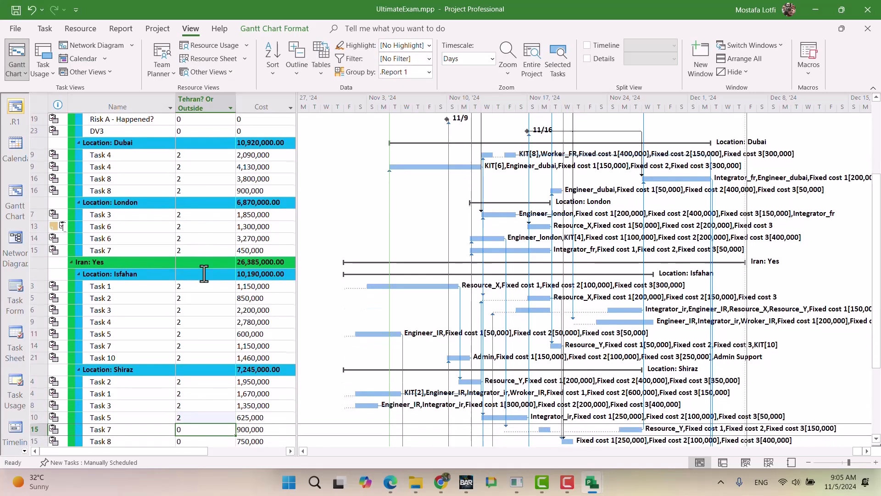
{"action": "key", "text": "Return"}
{"action": "type", "text": "2"}
{"action": "key", "text": "Up"}
{"action": "type", "text": "2"}
{"action": "key", "text": "Return"}
{"action": "key", "text": "Up"}
{"action": "key", "text": "Up"}
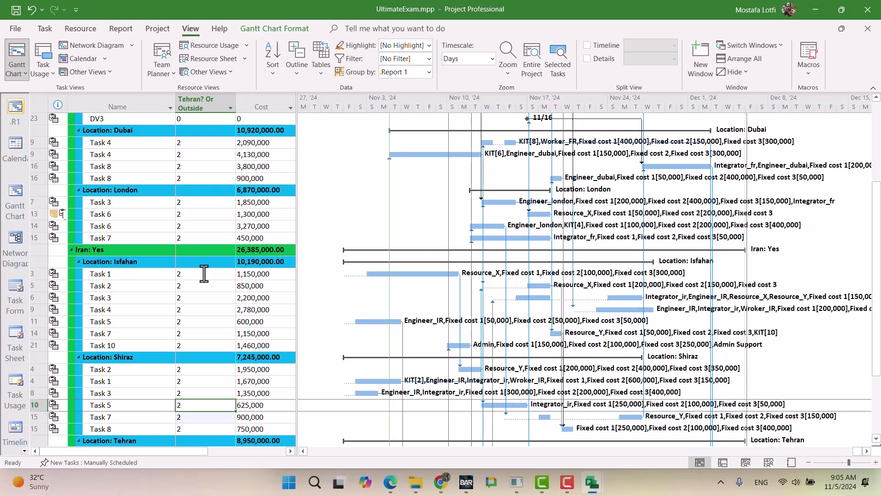
Step: Remove the "Tehran? Or Outside" column from the grouped report table
{"action": "left_click", "coordinate": [203, 99]}
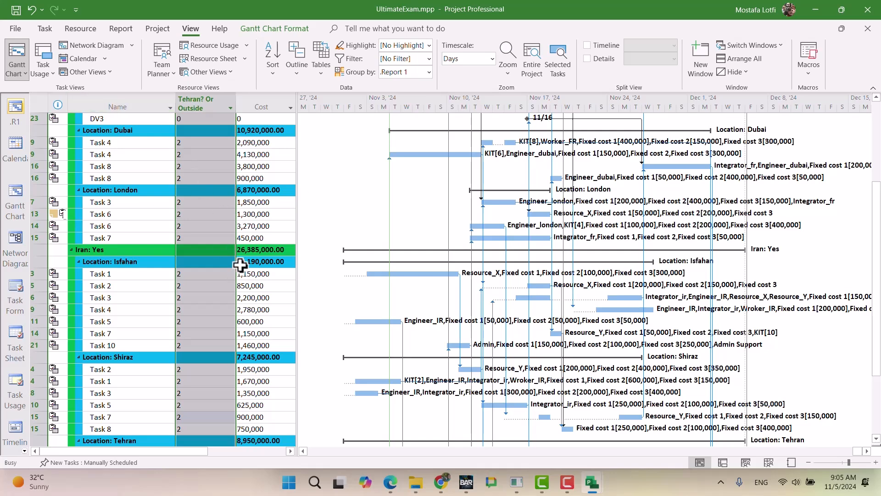
{"action": "key", "text": "Delete"}
{"action": "scroll", "coordinate": [173, 252], "scroll_direction": "up", "scroll_amount": 4}
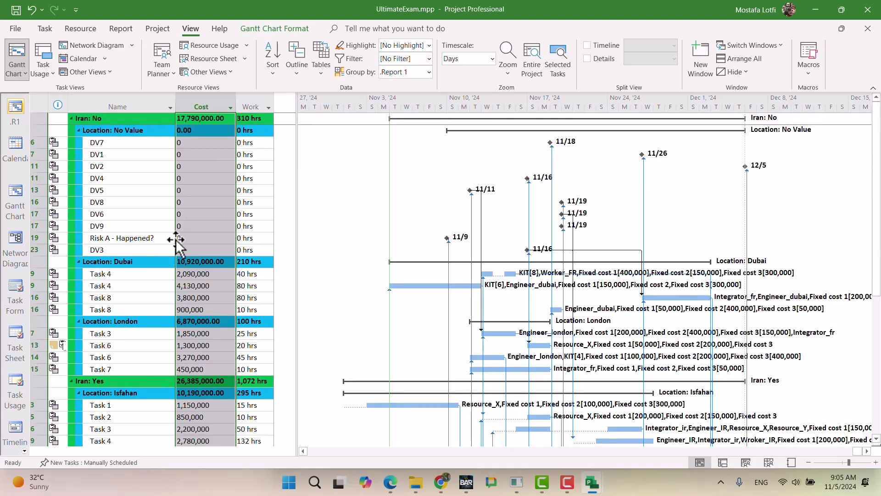
Step: Narrow the table area to end at the Work column and collapse the Iran: No and Iran: Yes groups
{"action": "left_click", "coordinate": [182, 203]}
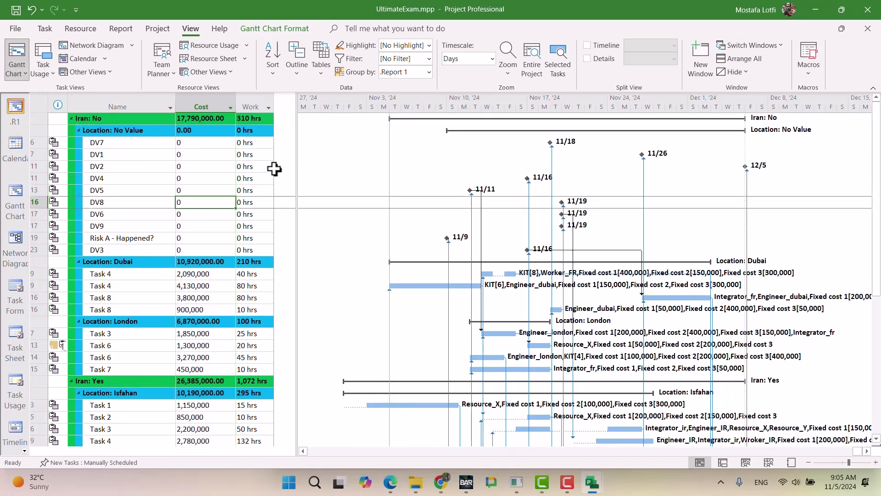
{"action": "left_click_drag", "start_coordinate": [296, 180], "coordinate": [270, 179]}
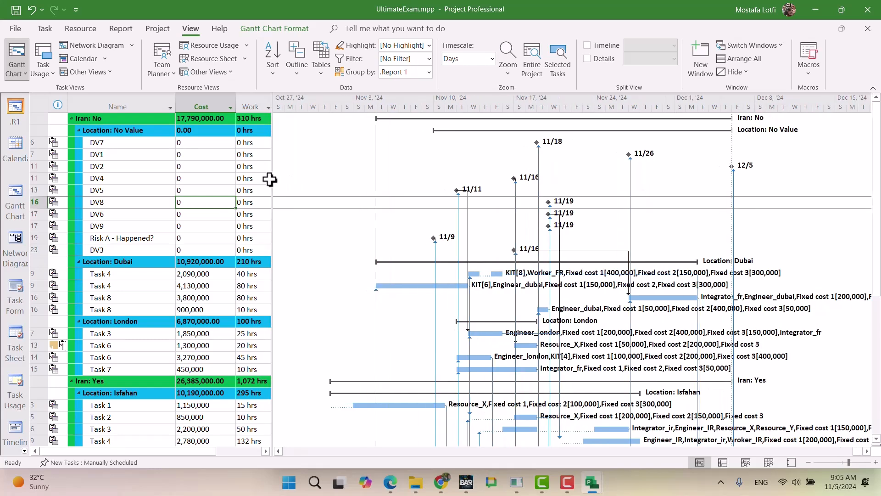
{"action": "left_click", "coordinate": [69, 120]}
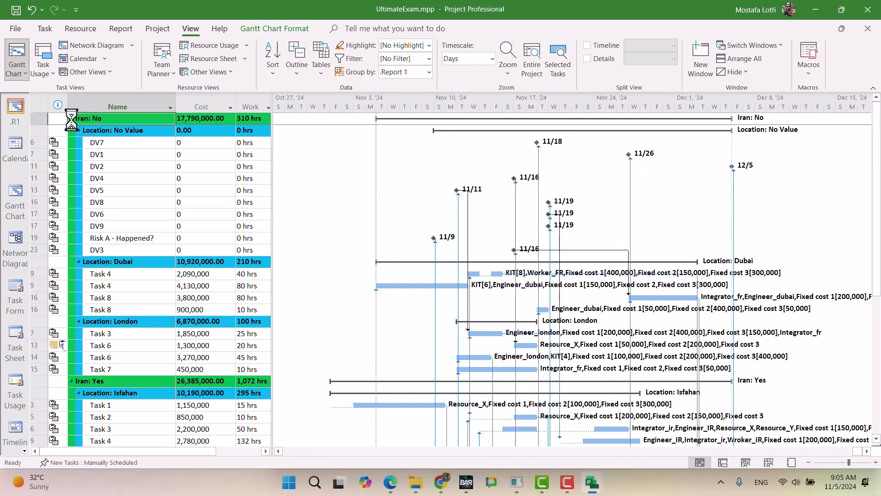
{"action": "left_click", "coordinate": [71, 131]}
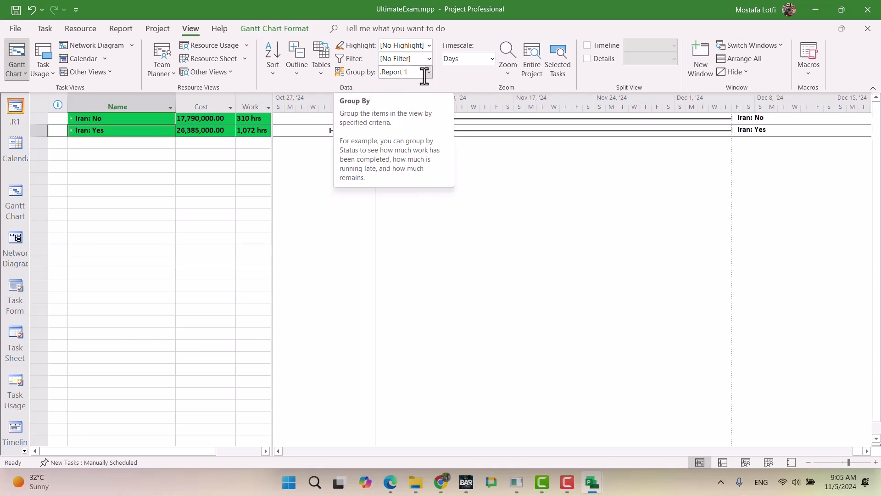
Step: In the Gantt Chart view, start a new task group named .Report 2 that groups by the Tehran? Or Outside number field
{"action": "left_click", "coordinate": [15, 209]}
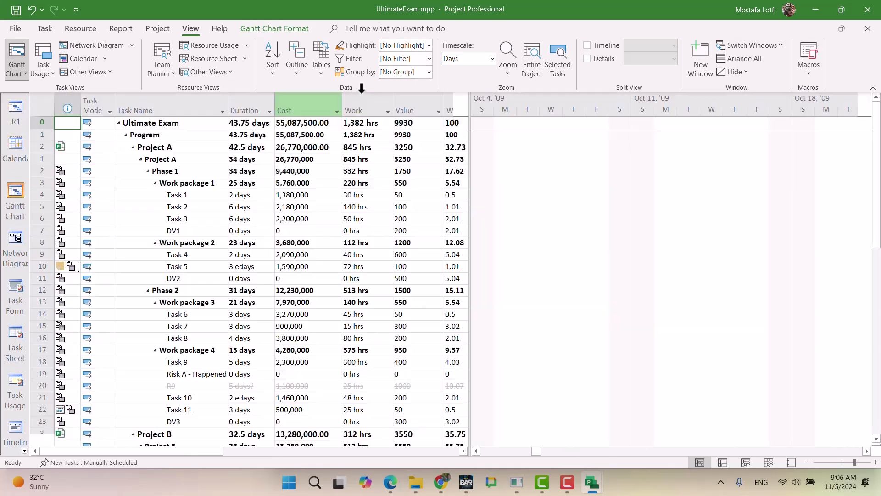
{"action": "left_click", "coordinate": [428, 73]}
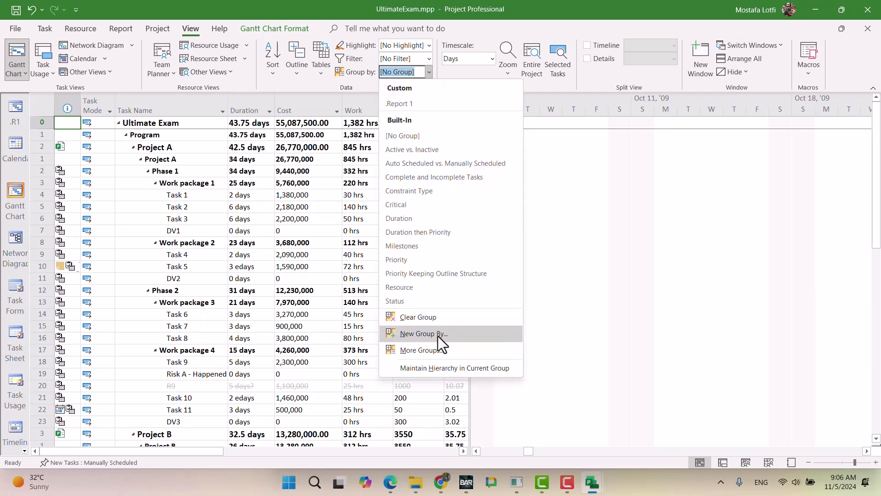
{"action": "left_click", "coordinate": [436, 352]}
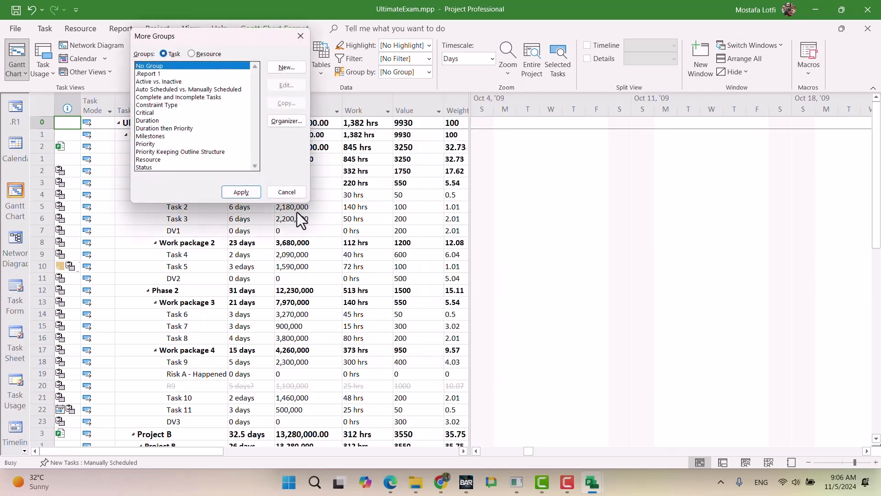
{"action": "left_click", "coordinate": [283, 69]}
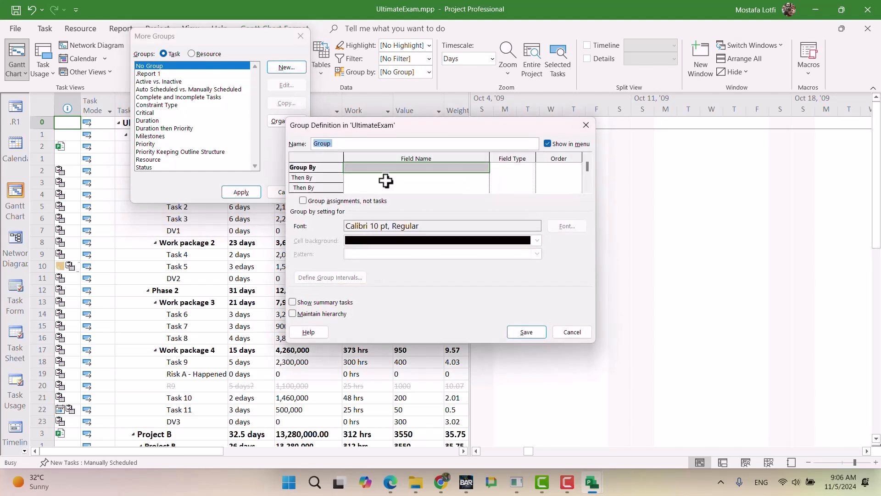
{"action": "type", "text": ".Report 2"}
{"action": "left_click", "coordinate": [390, 168]}
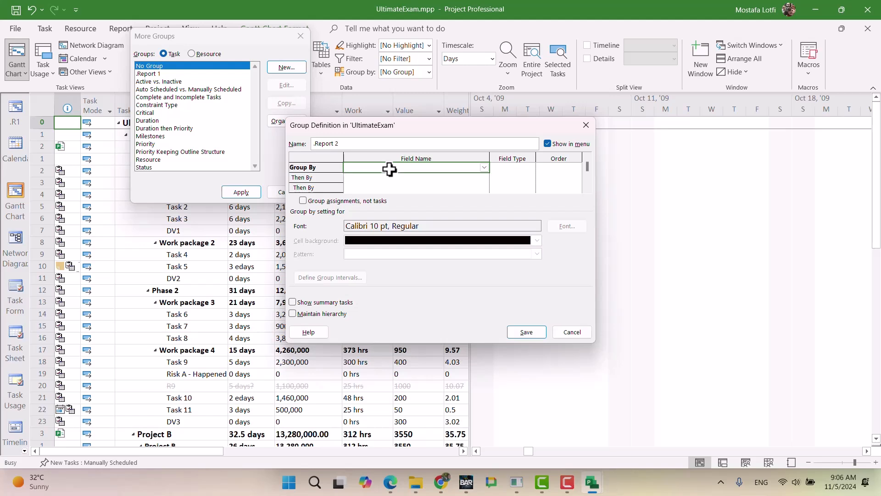
{"action": "type", "text": "Number1"}
{"action": "key", "text": "Return"}
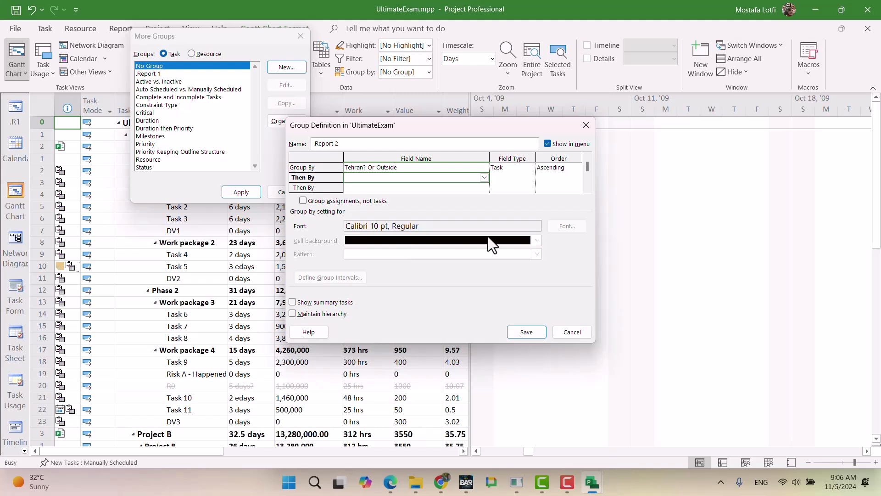
Step: Give the Tehran? Or Outside grouping level a light orange cell background and save the group definition without applying it
{"action": "key", "text": "Up"}
{"action": "left_click", "coordinate": [537, 240]}
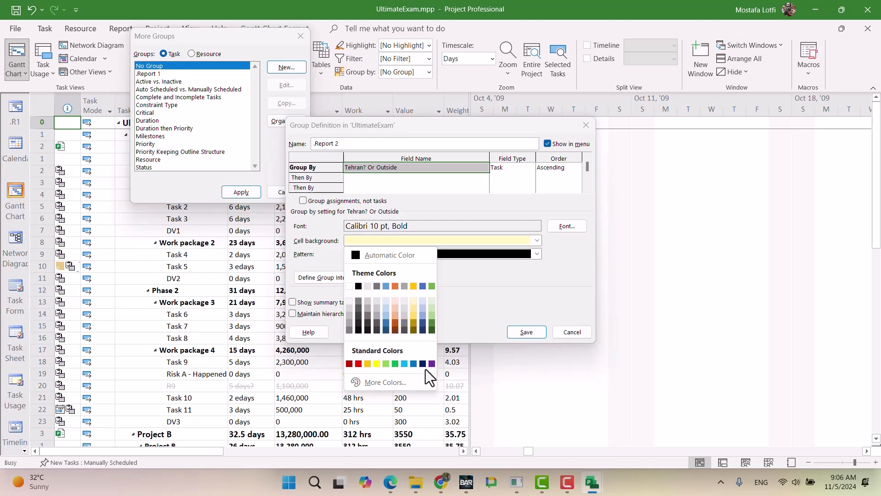
{"action": "left_click", "coordinate": [396, 315]}
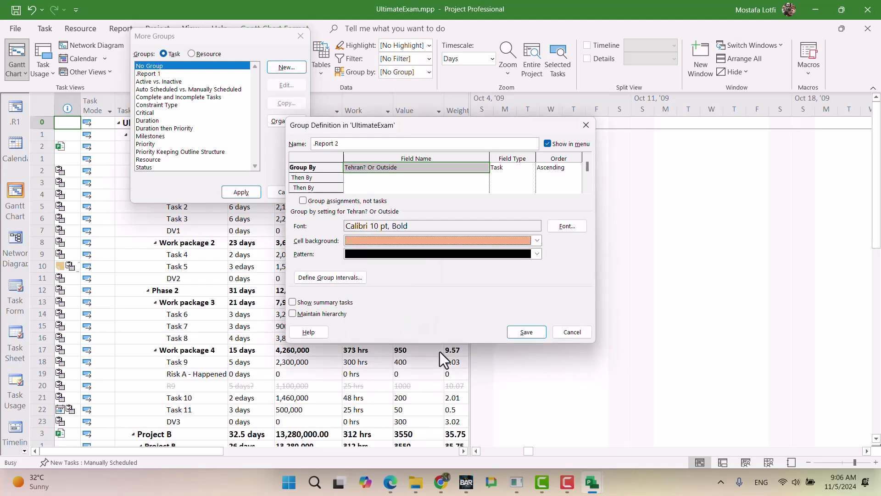
{"action": "left_click", "coordinate": [526, 332]}
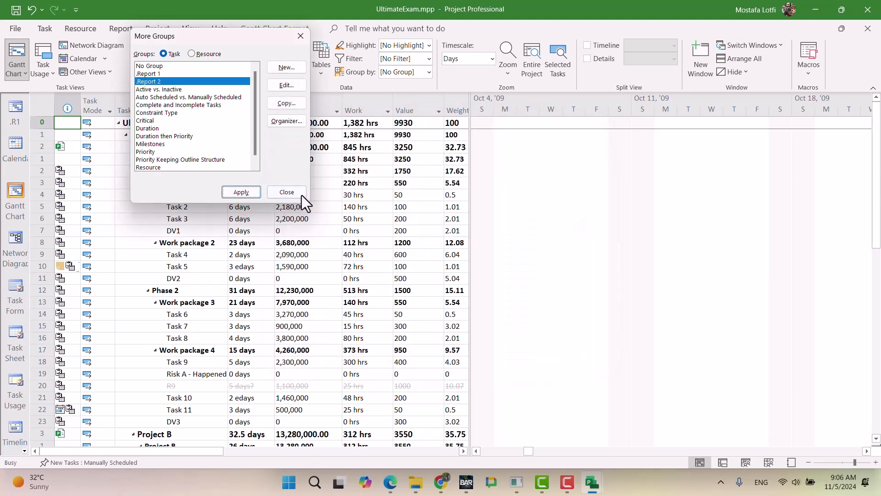
{"action": "left_click", "coordinate": [287, 192]}
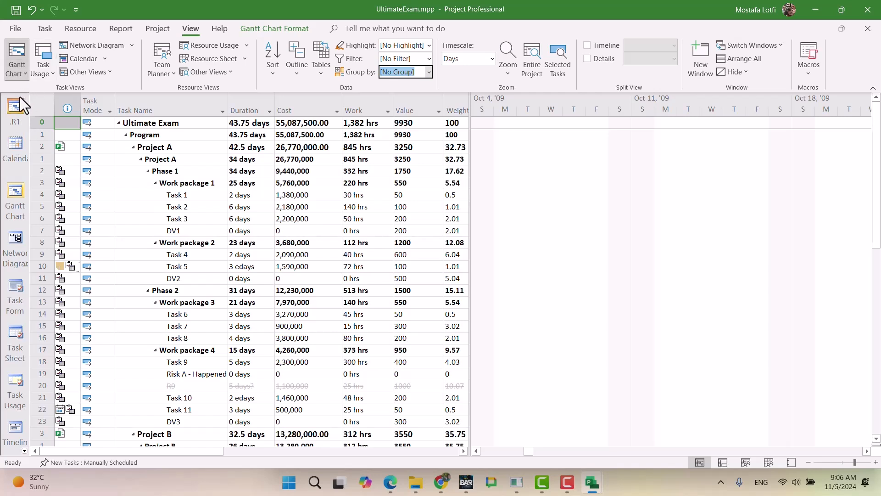
Step: Define a new single Gantt Chart view named .R2 with table .Report 1 and group .Report 2
{"action": "left_click", "coordinate": [15, 78]}
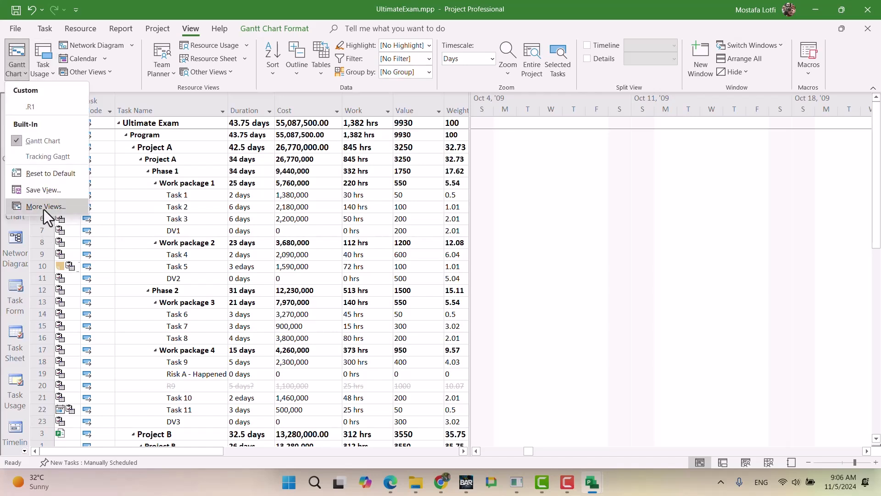
{"action": "left_click", "coordinate": [44, 207]}
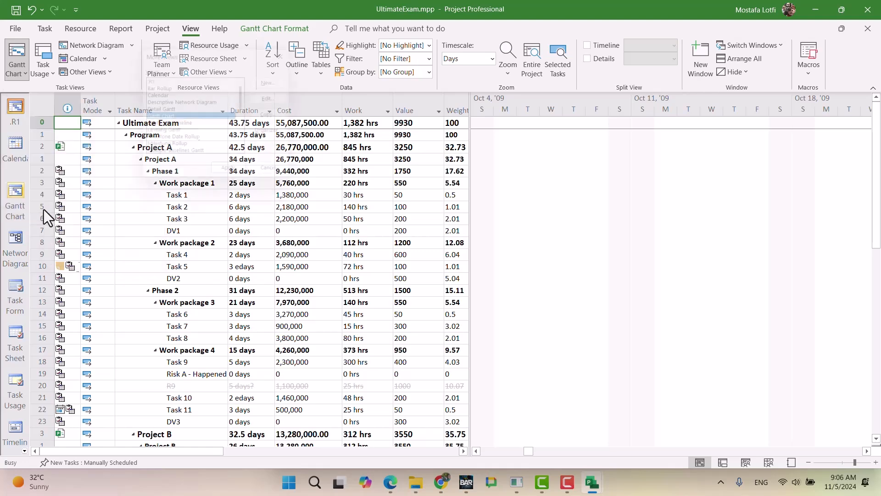
{"action": "left_click", "coordinate": [275, 81]}
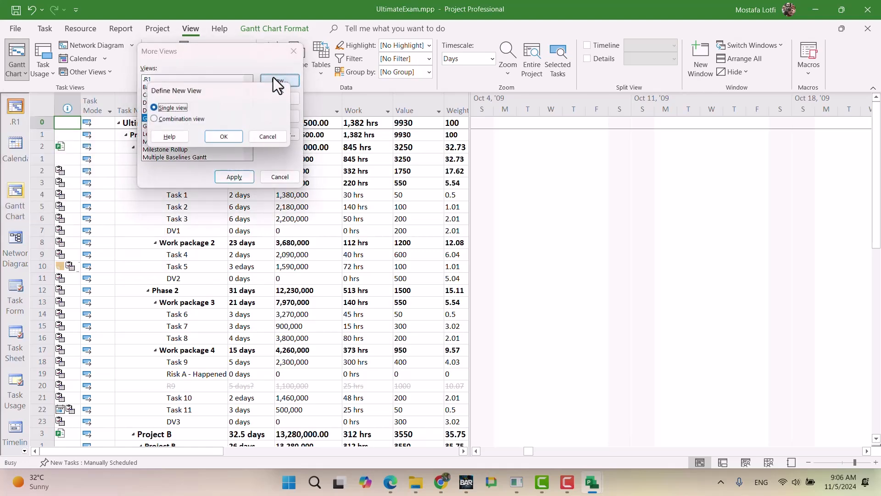
{"action": "left_click", "coordinate": [229, 136]}
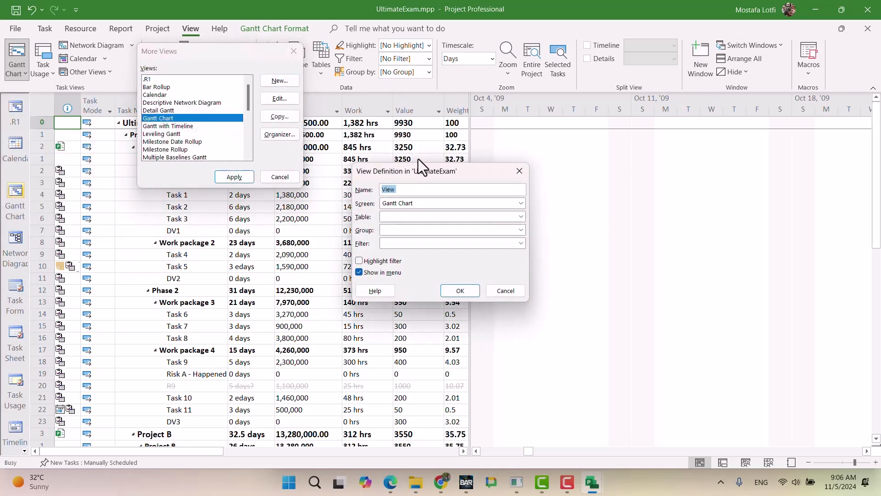
{"action": "type", "text": ".R2"}
{"action": "left_click", "coordinate": [393, 217]}
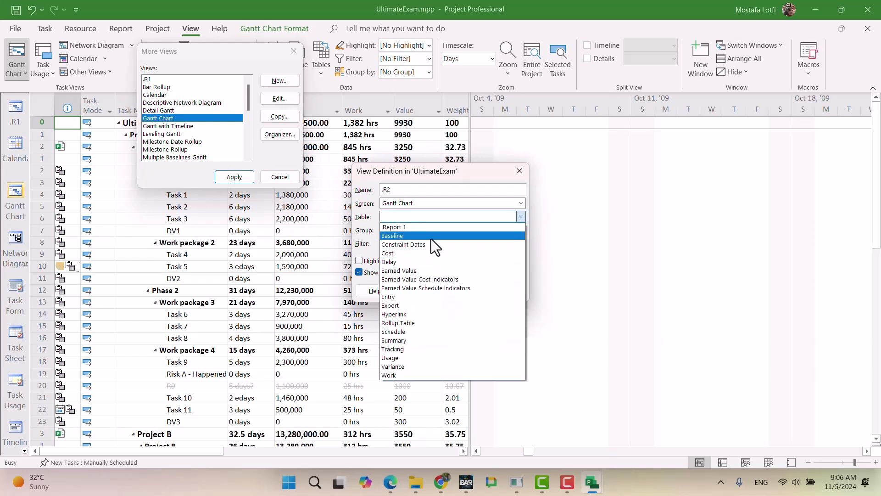
{"action": "left_click", "coordinate": [432, 227]}
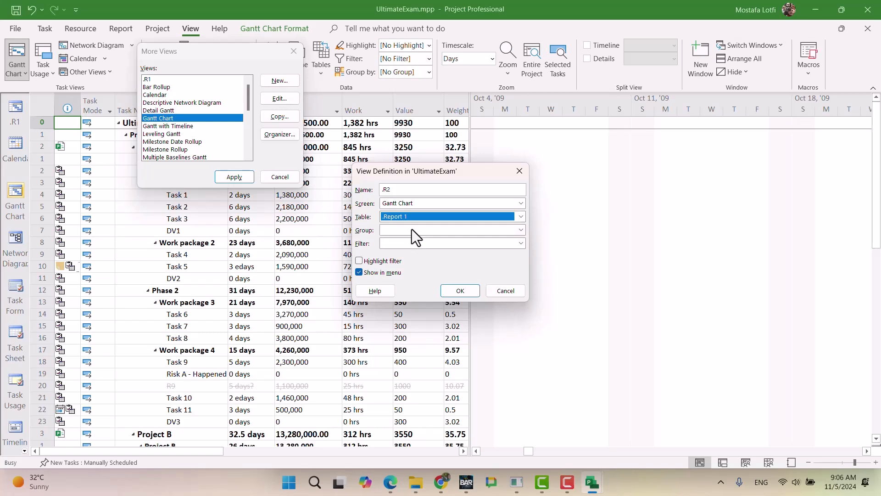
{"action": "left_click", "coordinate": [412, 229]}
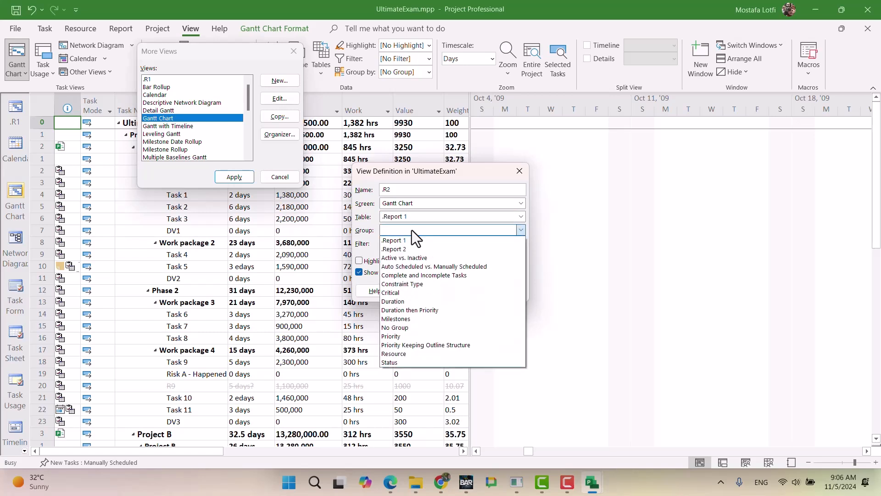
{"action": "left_click", "coordinate": [420, 248]}
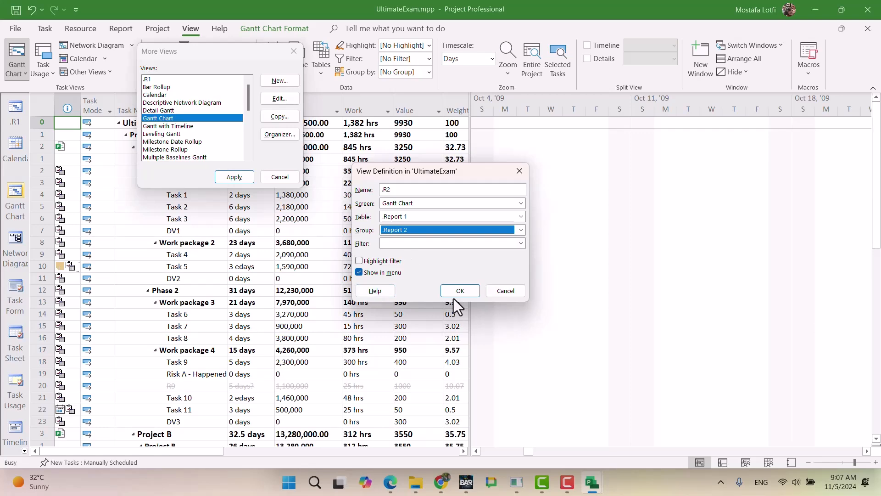
Step: Try to save the .R2 view definition without choosing a filter
{"action": "left_click", "coordinate": [441, 290]}
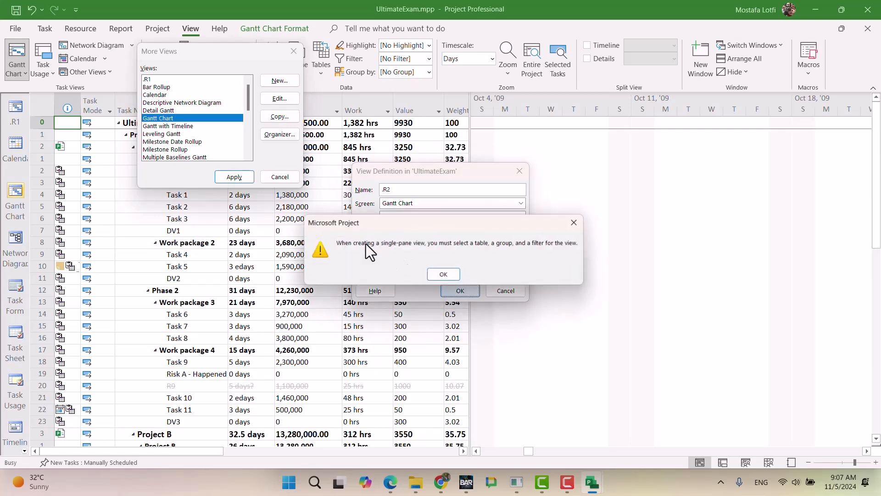
{"action": "left_click", "coordinate": [444, 279]}
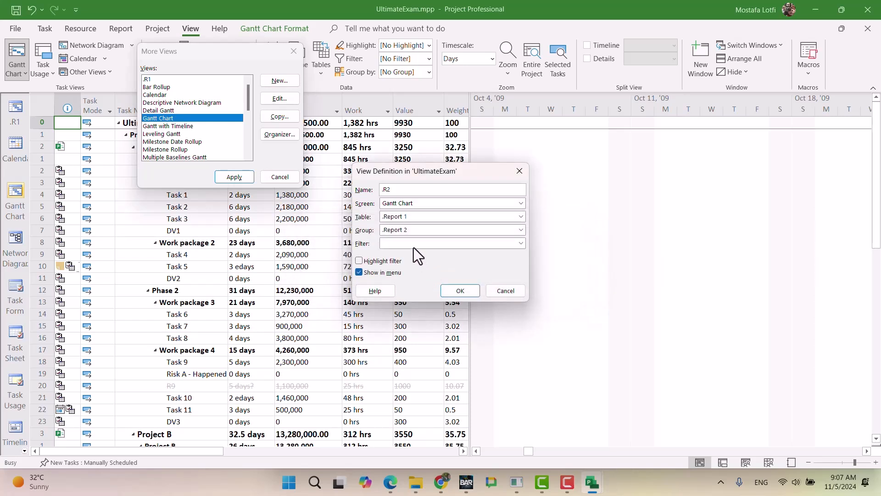
{"action": "left_click", "coordinate": [466, 293]}
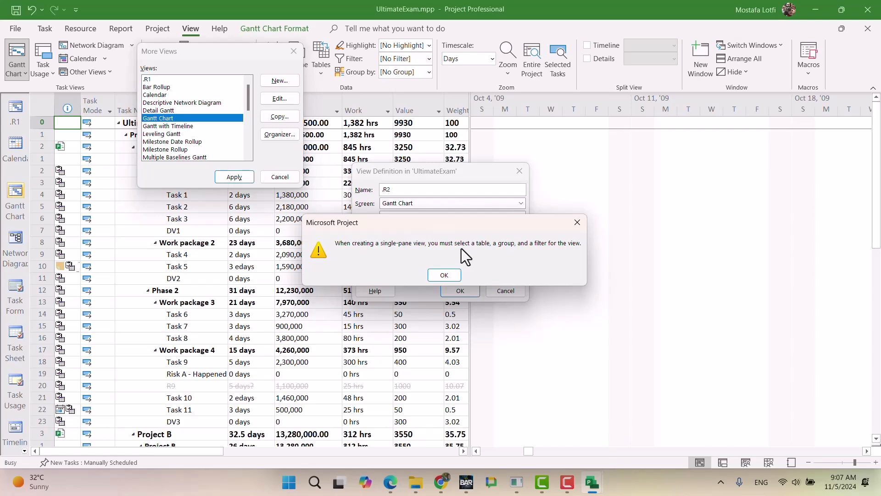
{"action": "left_click", "coordinate": [444, 275]}
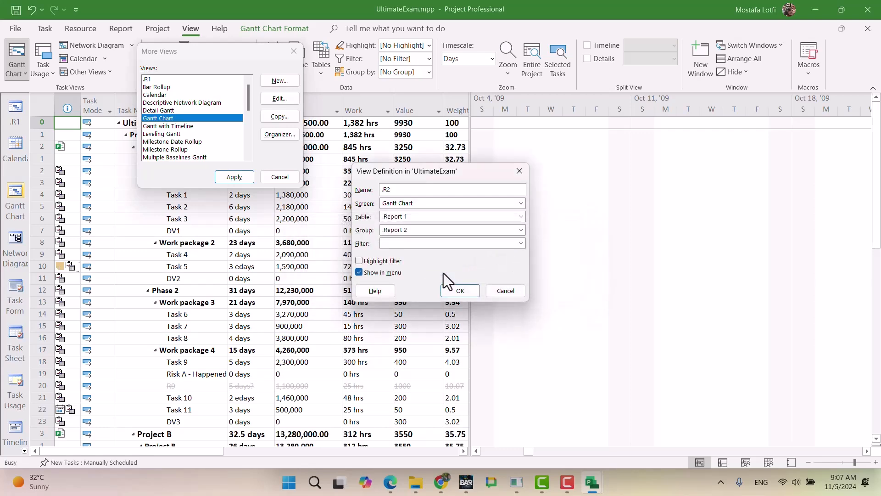
Step: Set the .R2 view's filter to All Tasks and save the view definition
{"action": "left_click", "coordinate": [425, 244]}
{"action": "left_click", "coordinate": [412, 13]}
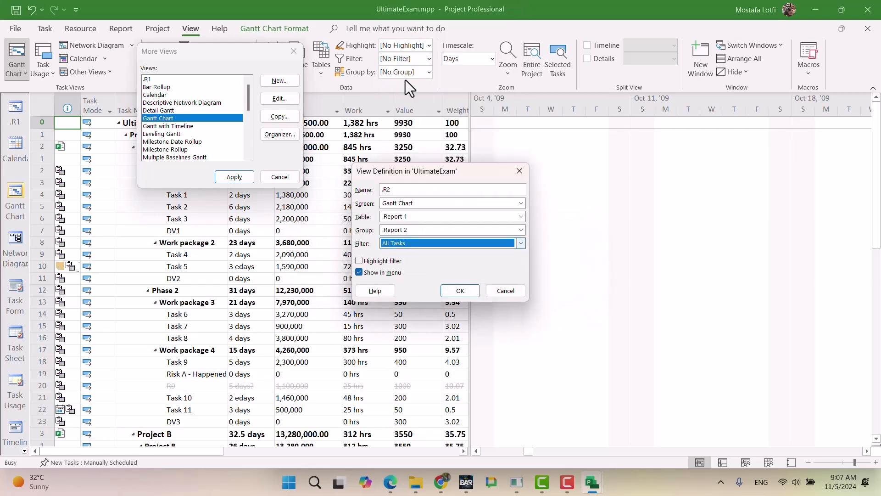
{"action": "left_click", "coordinate": [449, 293]}
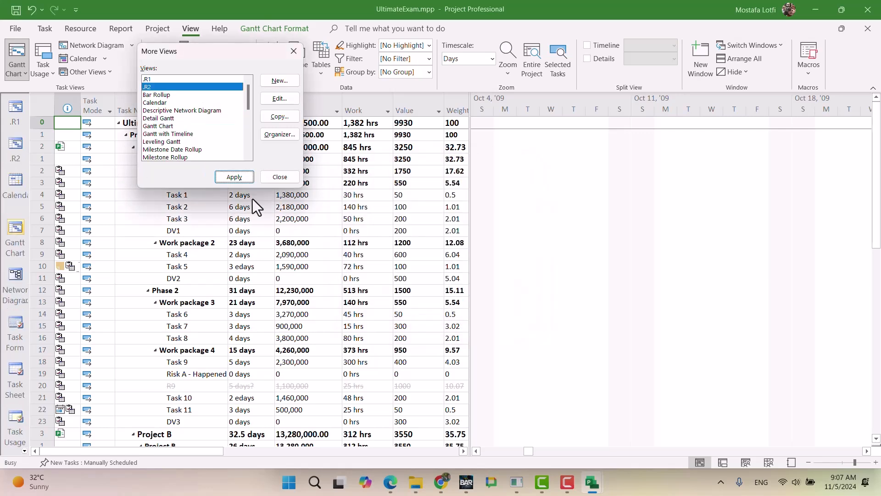
{"action": "left_click", "coordinate": [280, 177]}
Step: Display the .R2 view and collapse all three Tehran? Or Outside groups (0, 1 and 2)
{"action": "left_click", "coordinate": [16, 149]}
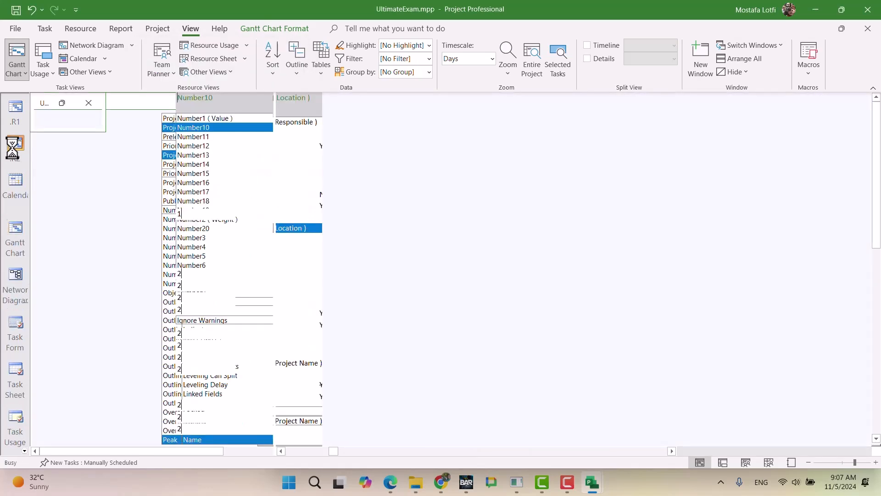
{"action": "left_click", "coordinate": [71, 119]}
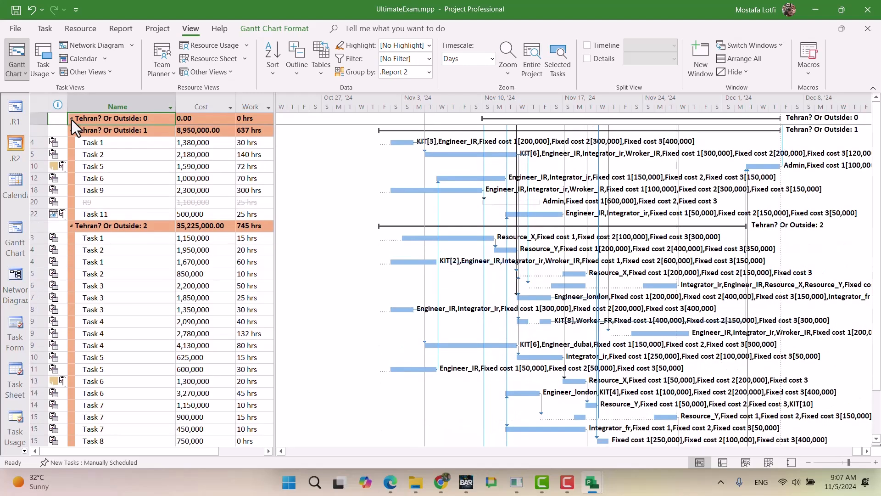
{"action": "left_click", "coordinate": [71, 130]}
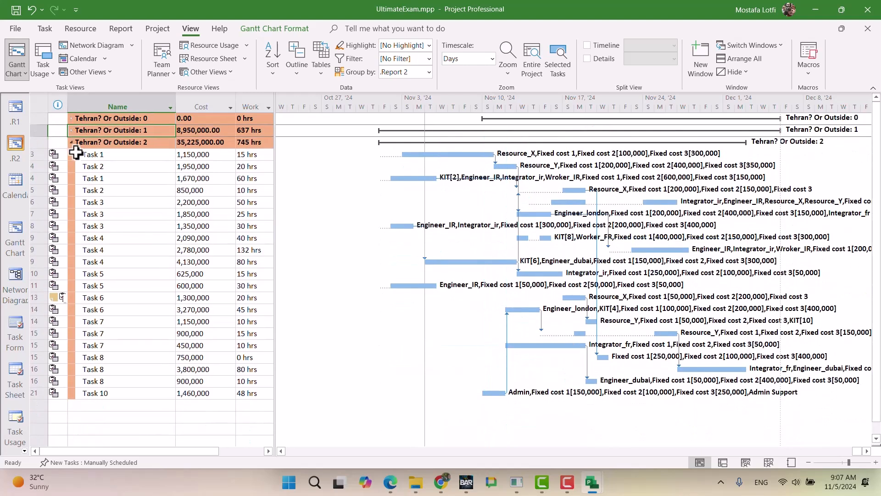
{"action": "left_click", "coordinate": [71, 142]}
{"action": "left_click", "coordinate": [71, 142]}
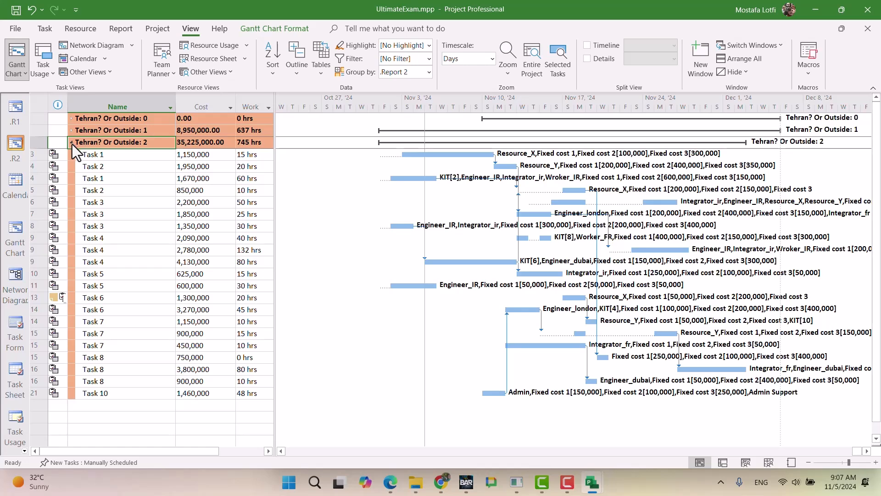
{"action": "left_click", "coordinate": [71, 143]}
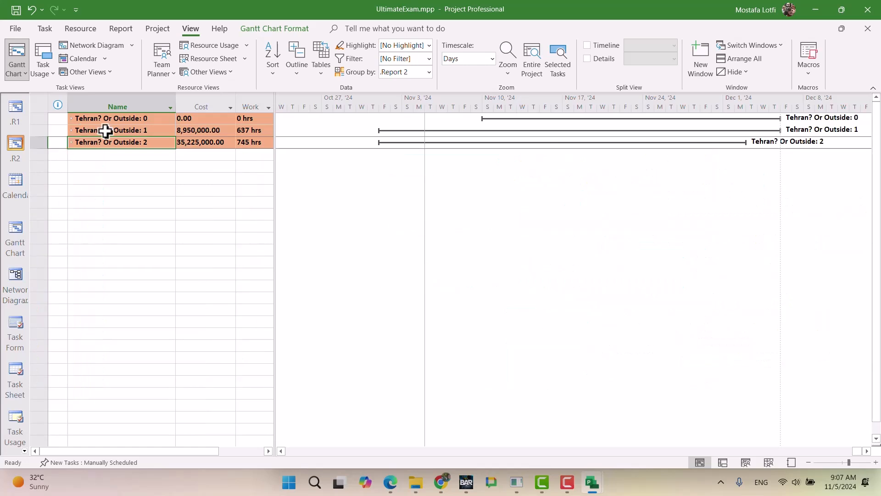
Step: Examine the cost and work totals of Tehran? Or Outside groups 1 and 2, including the tasks inside group 1
{"action": "left_click", "coordinate": [95, 130]}
{"action": "left_click", "coordinate": [70, 131]}
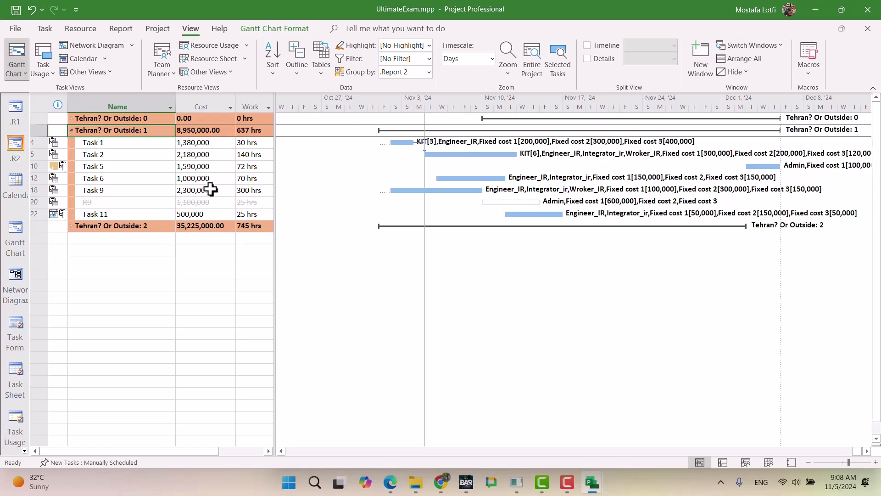
{"action": "left_click", "coordinate": [70, 130]}
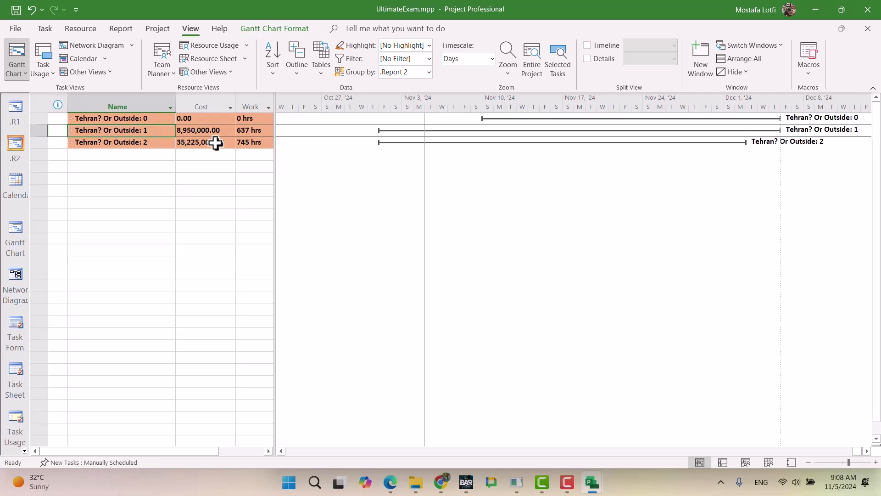
{"action": "left_click", "coordinate": [260, 131]}
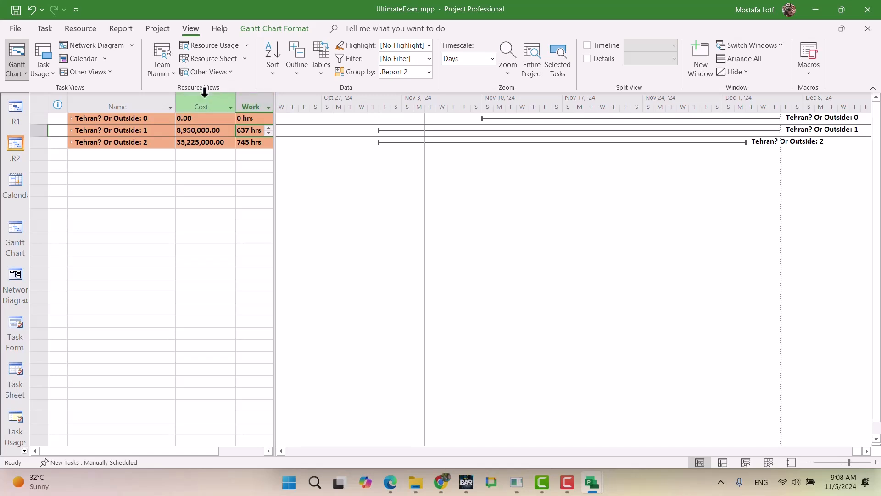
{"action": "left_click", "coordinate": [216, 130]}
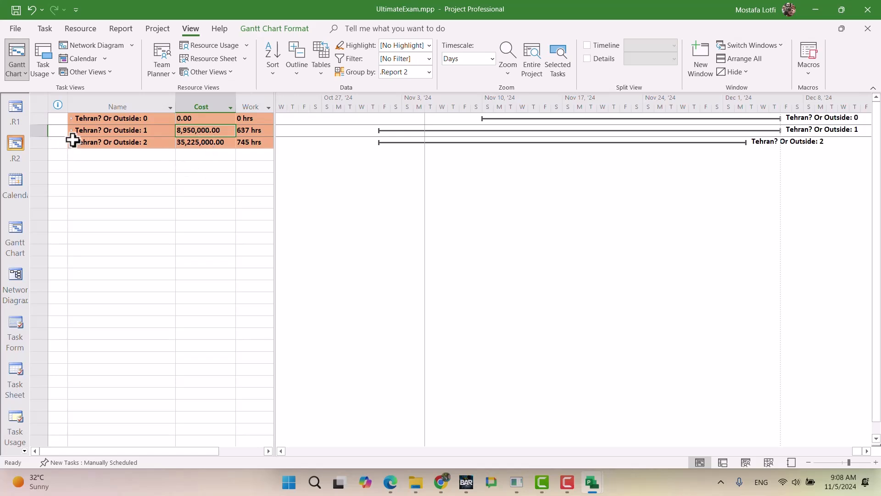
{"action": "left_click_drag", "start_coordinate": [249, 132], "coordinate": [203, 134]}
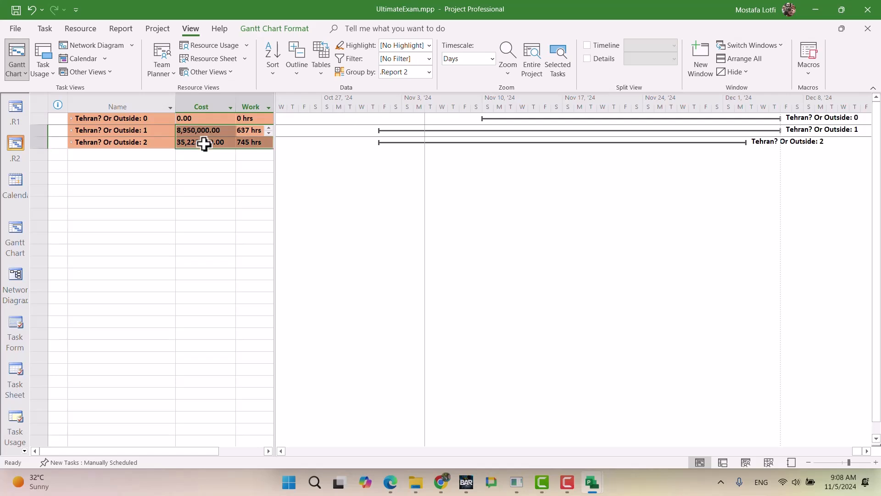
{"action": "left_click", "coordinate": [205, 191]}
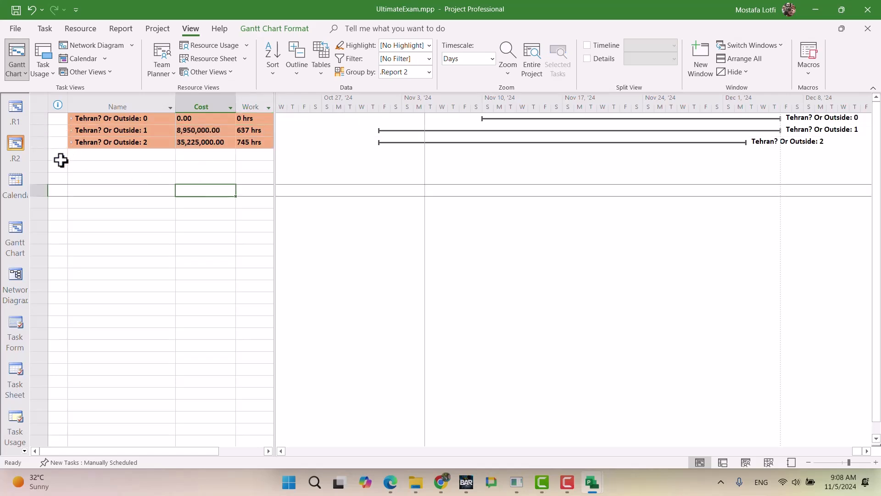
Step: Check the tasks inside Tehran? Or Outside group 1, collapse the group again, and display the .R1 view
{"action": "left_click", "coordinate": [72, 130]}
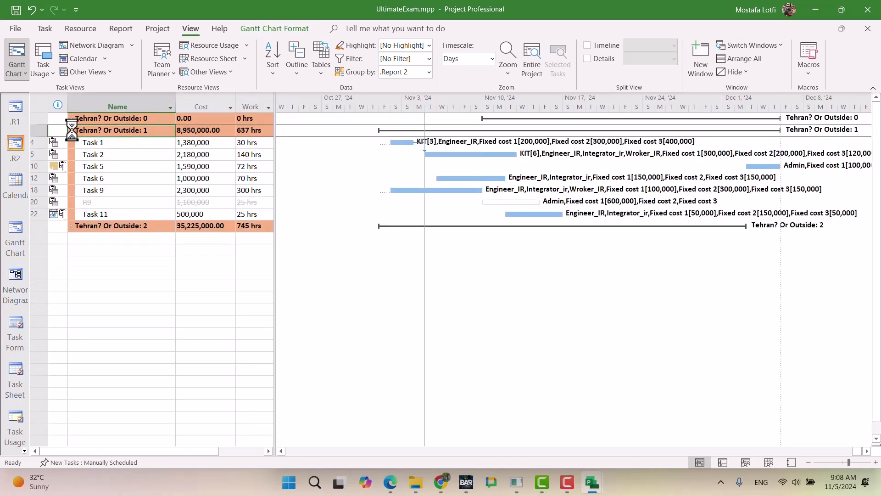
{"action": "left_click", "coordinate": [72, 131]}
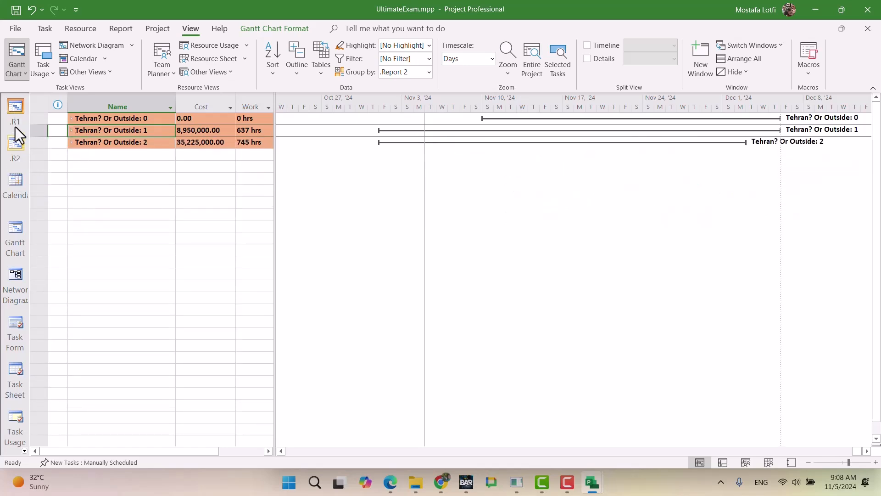
{"action": "left_click", "coordinate": [16, 115]}
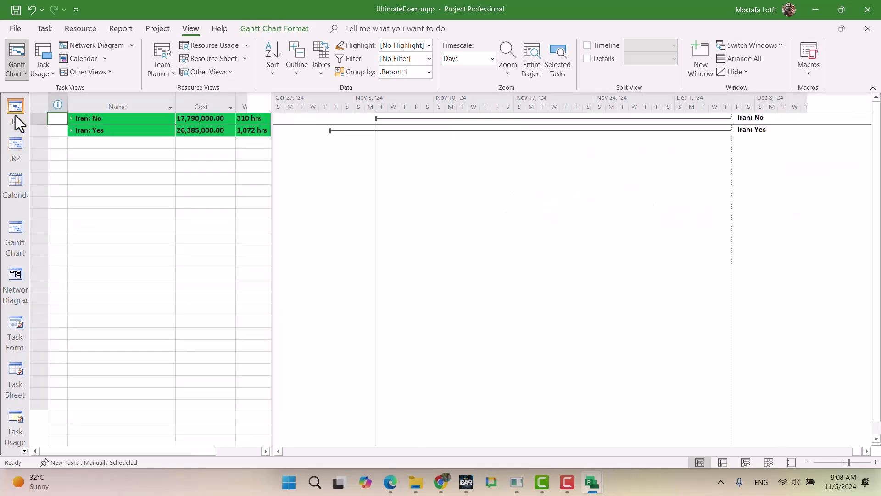
Step: Switch to the Project Management Proficiency test document in Chrome and read the requirements in its Reports section
{"action": "left_click", "coordinate": [441, 482]}
{"action": "scroll", "coordinate": [390, 184], "scroll_direction": "up", "scroll_amount": 3}
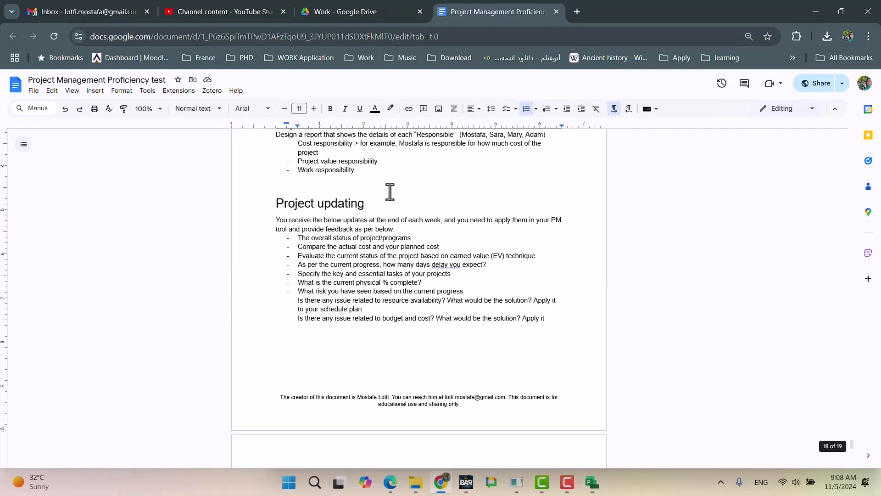
{"action": "scroll", "coordinate": [385, 220], "scroll_direction": "down", "scroll_amount": 10}
{"action": "scroll", "coordinate": [384, 229], "scroll_direction": "up", "scroll_amount": 3}
{"action": "scroll", "coordinate": [384, 229], "scroll_direction": "down", "scroll_amount": 4}
{"action": "scroll", "coordinate": [384, 230], "scroll_direction": "up", "scroll_amount": 10}
{"action": "scroll", "coordinate": [384, 233], "scroll_direction": "down", "scroll_amount": 8}
{"action": "scroll", "coordinate": [384, 233], "scroll_direction": "up", "scroll_amount": 9}
{"action": "scroll", "coordinate": [384, 233], "scroll_direction": "up", "scroll_amount": 6}
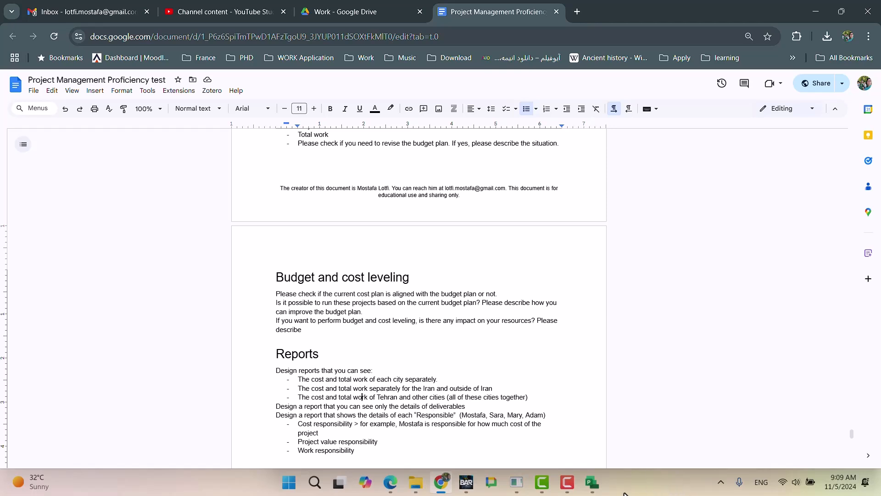
Step: Switch back to UltimateExam.mpp in Project and display the Gantt Chart view from the first task
{"action": "mouse_move", "coordinate": [597, 483]}
{"action": "left_click", "coordinate": [377, 441]}
{"action": "left_click", "coordinate": [149, 202]}
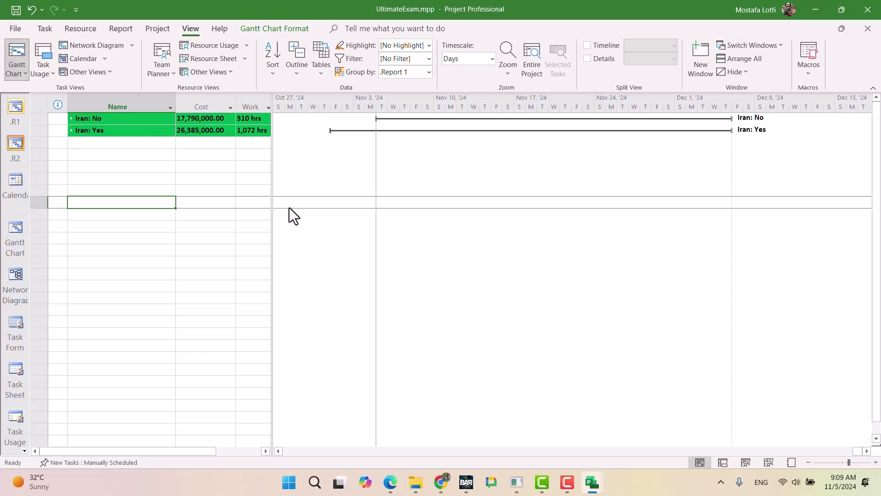
{"action": "left_click", "coordinate": [428, 72]}
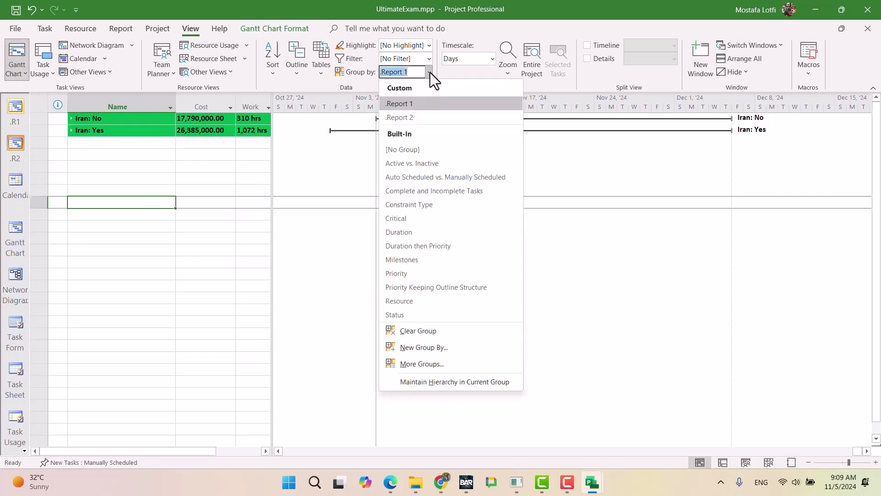
{"action": "left_click", "coordinate": [15, 234]}
{"action": "left_click", "coordinate": [15, 234]}
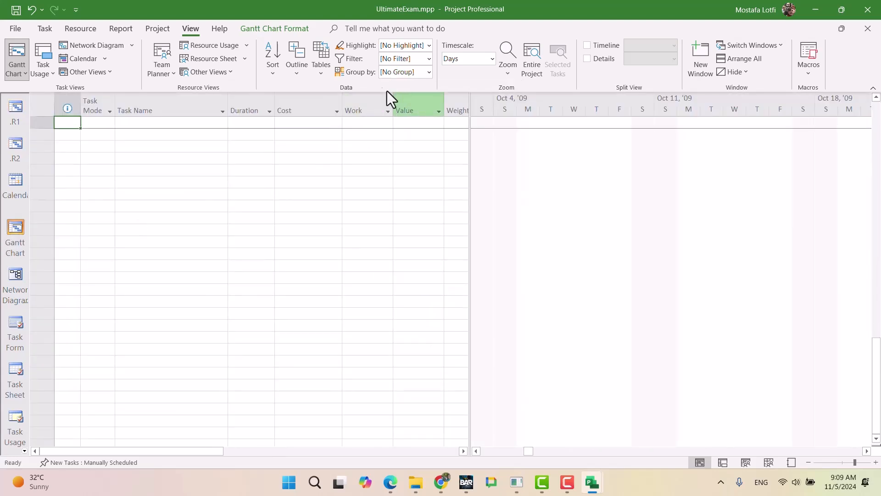
{"action": "scroll", "coordinate": [213, 226], "scroll_direction": "up", "scroll_amount": 20}
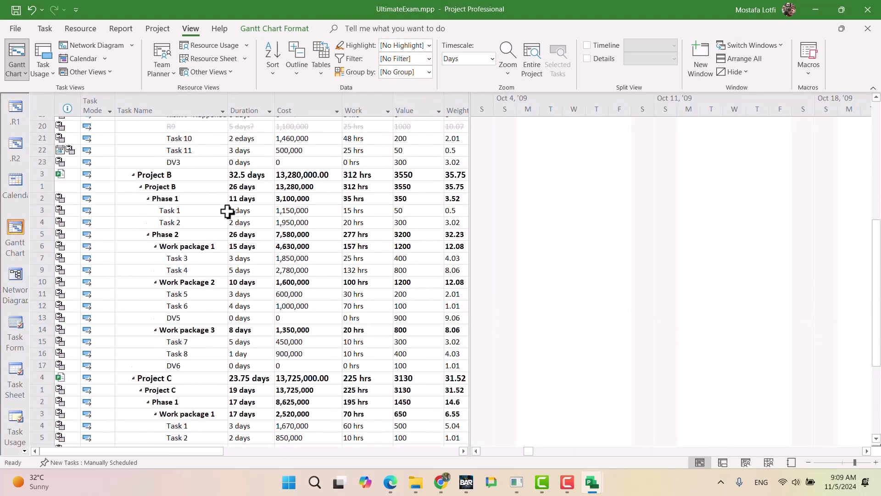
Step: Insert a Milestone column before the Duration column
{"action": "left_click", "coordinate": [260, 96]}
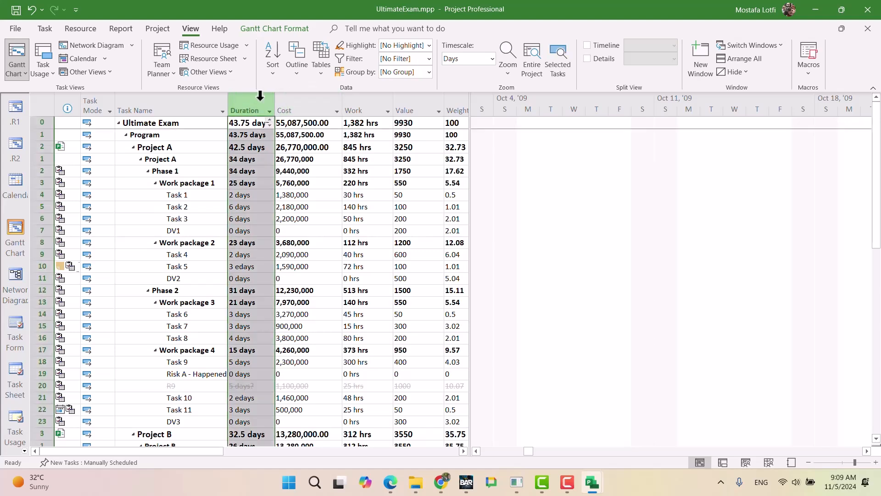
{"action": "key", "text": "Insert"}
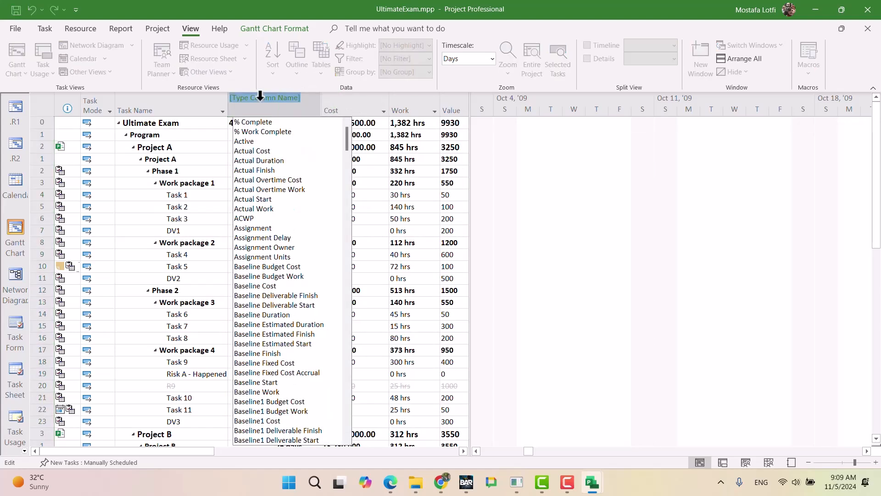
{"action": "type", "text": "MIL"}
{"action": "key", "text": "Return"}
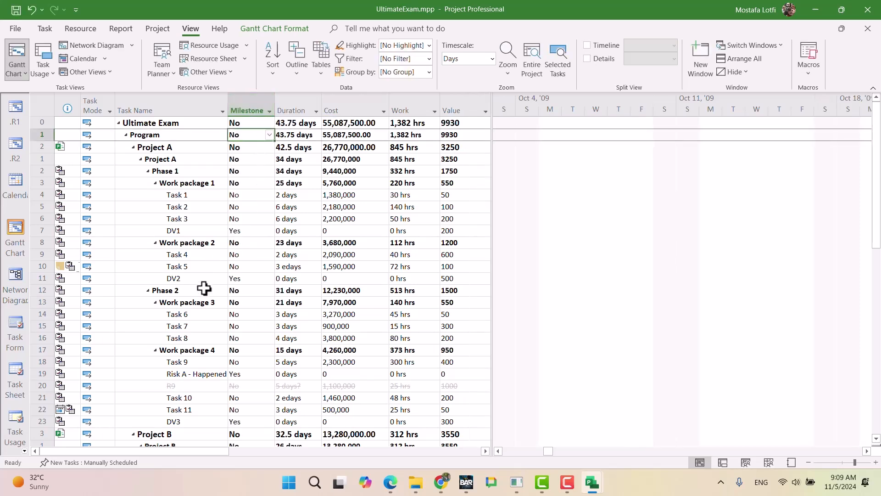
Step: Review the Milestone values down the task list and remove the Milestone column
{"action": "scroll", "coordinate": [207, 289], "scroll_direction": "down", "scroll_amount": 1}
{"action": "scroll", "coordinate": [207, 290], "scroll_direction": "down", "scroll_amount": 3}
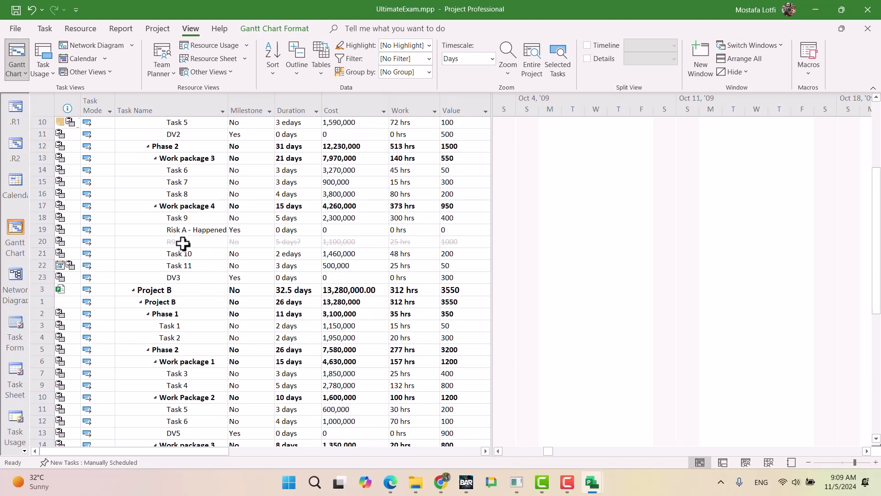
{"action": "scroll", "coordinate": [275, 220], "scroll_direction": "up", "scroll_amount": 4}
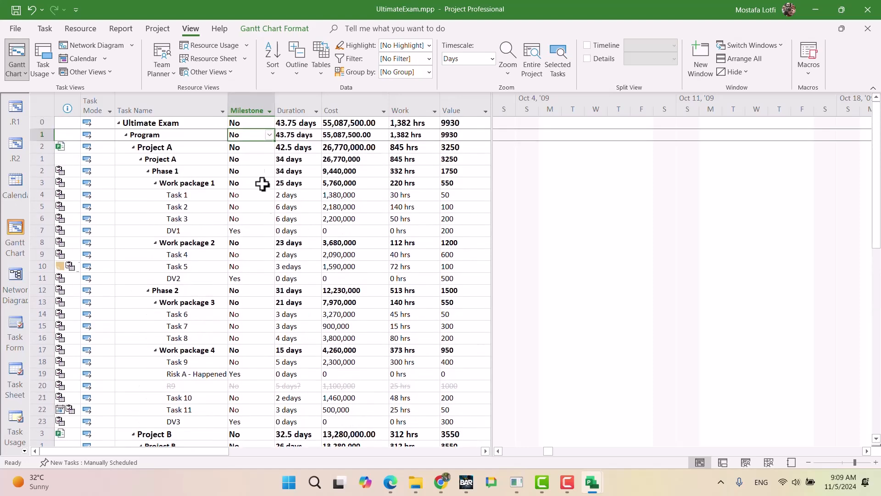
{"action": "left_click", "coordinate": [244, 102]}
{"action": "key", "text": "Delete"}
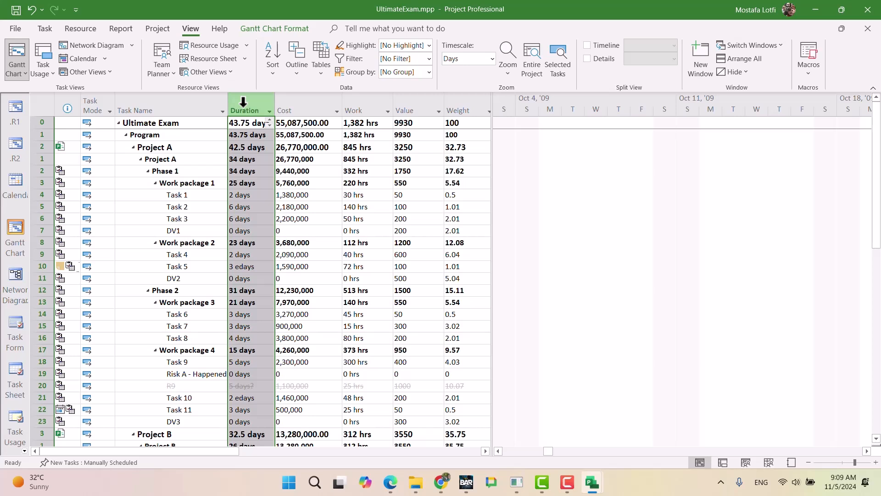
Step: Insert a Text10 column before the Duration column
{"action": "key", "text": "Insert"}
{"action": "type", "text": "TE"}
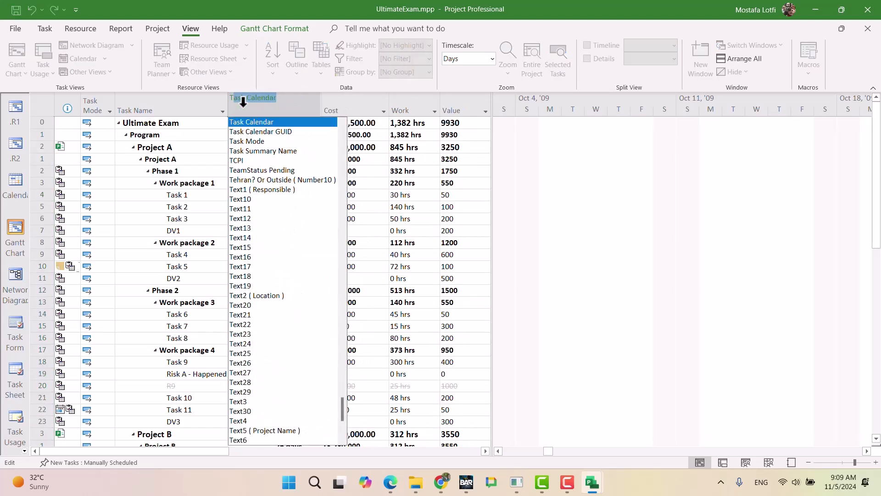
{"action": "key", "text": "Down"}
{"action": "key", "text": "Down"}
{"action": "key", "text": "Down"}
{"action": "key", "text": "Up"}
{"action": "key", "text": "Up"}
{"action": "key", "text": "Return"}
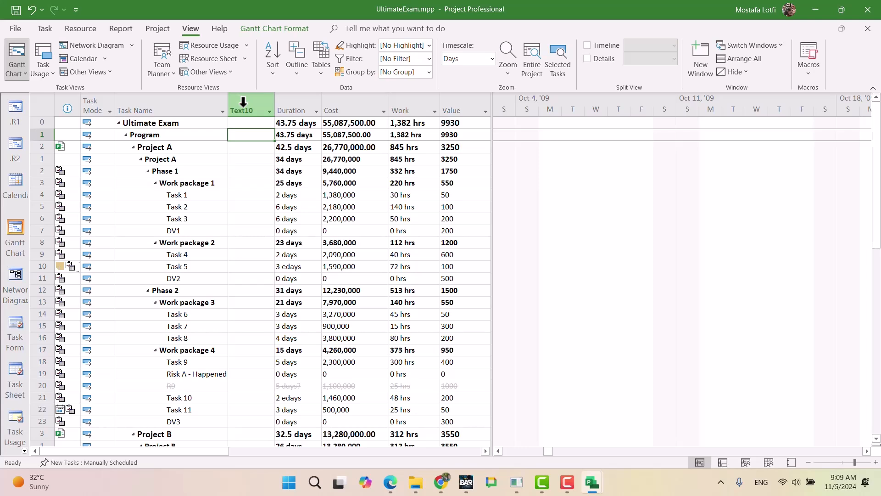
Step: Rename the Text10 custom field to Deliverables
{"action": "right_click", "coordinate": [243, 102]}
{"action": "left_click", "coordinate": [287, 277]}
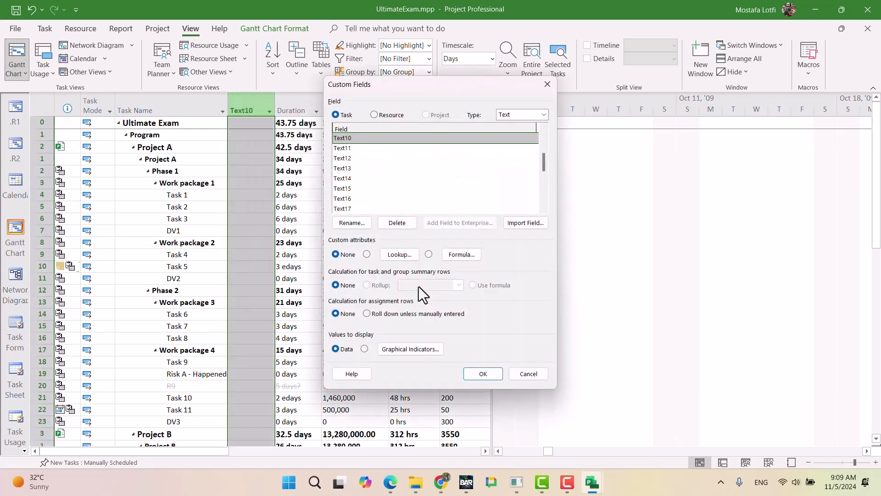
{"action": "left_click", "coordinate": [347, 225]}
{"action": "type", "text": "dELIV"}
{"action": "key", "text": "BackSpace"}
{"action": "key", "text": "BackSpace"}
{"action": "key", "text": "BackSpace"}
{"action": "key", "text": "BackSpace"}
{"action": "key", "text": "BackSpace"}
{"action": "type", "text": "Deliverables"}
{"action": "key", "text": "Return"}
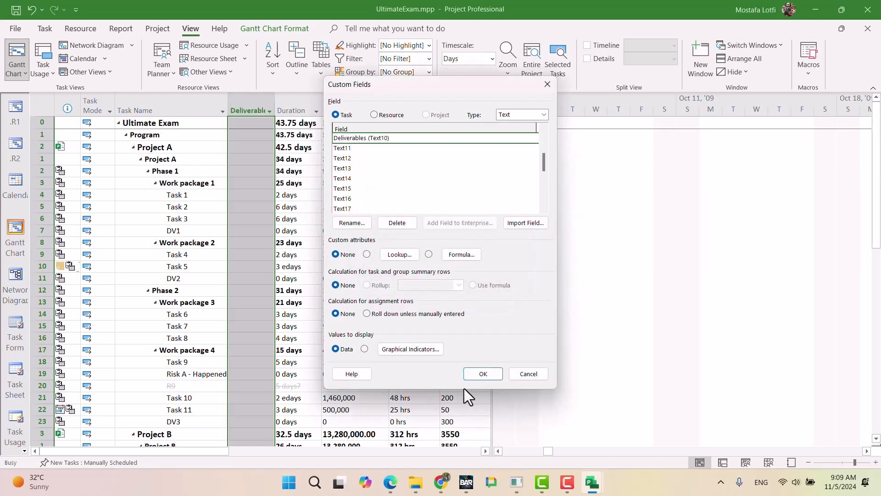
Step: Create a lookup table for the Deliverables field with the values Yes and No
{"action": "left_click", "coordinate": [400, 254]}
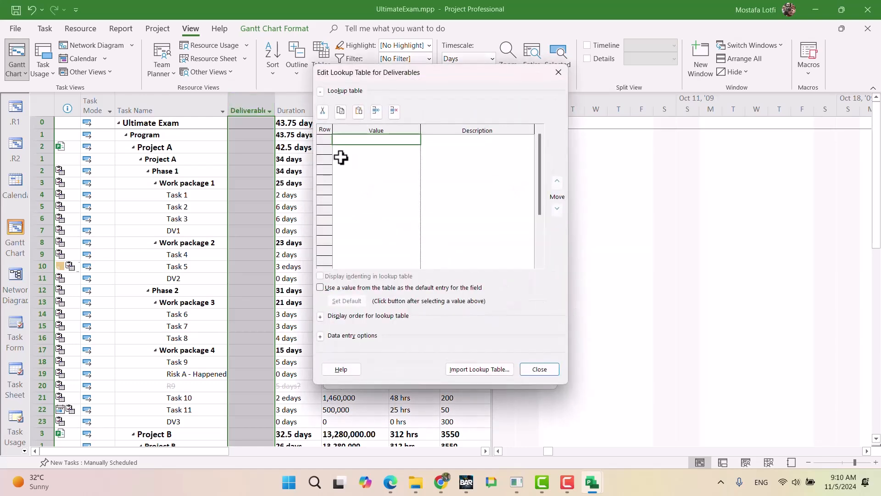
{"action": "left_click", "coordinate": [371, 140]}
{"action": "type", "text": "Yes"}
{"action": "key", "text": "Return"}
{"action": "key", "text": "Tab"}
{"action": "type", "text": "No"}
Step: Describe the lookup value Yes as "This is DV" and No as "This is not DV", and save the custom field
{"action": "key", "text": "Up"}
{"action": "type", "text": "This is "}
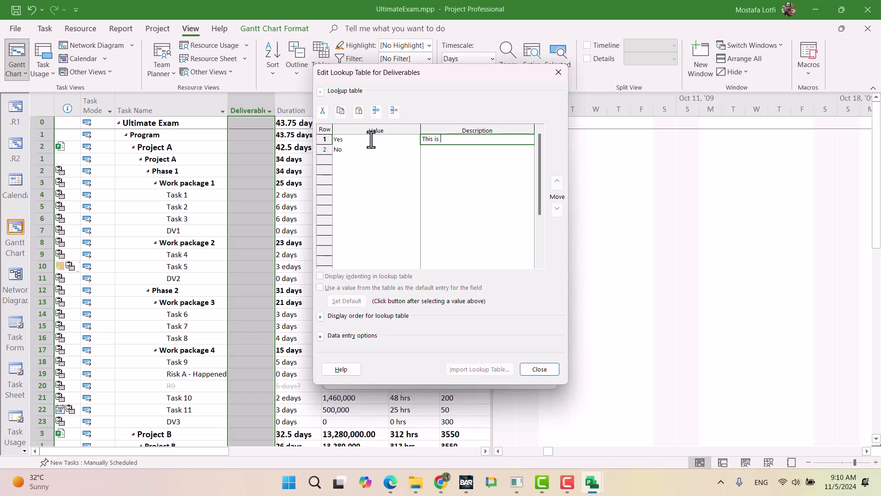
{"action": "type", "text": "DV"}
{"action": "key", "text": "Return"}
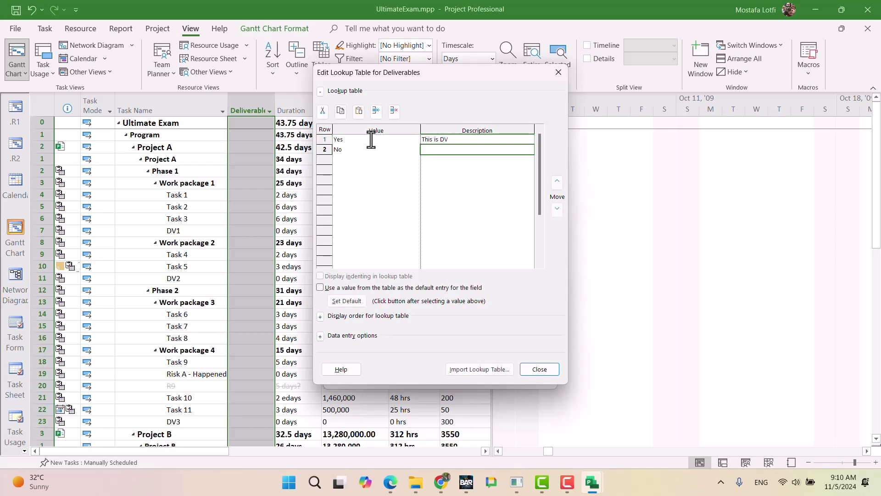
{"action": "type", "text": "This is not DV"}
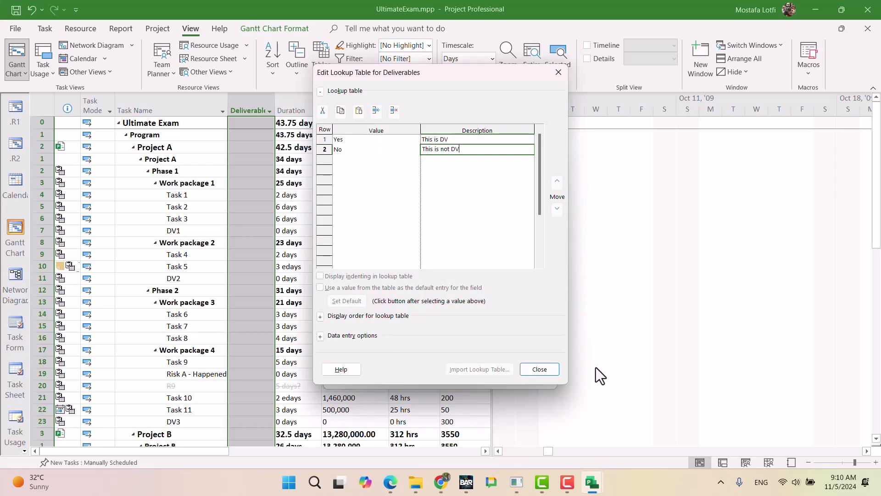
{"action": "left_click", "coordinate": [534, 368]}
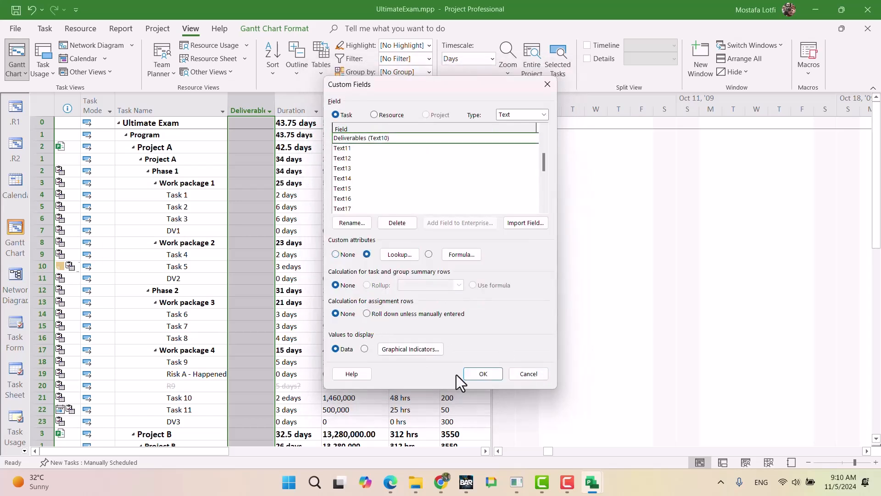
{"action": "left_click", "coordinate": [481, 373]}
Step: Check the Deliverables cells of Task 3 and DV1 and review the field's custom settings
{"action": "left_click", "coordinate": [235, 223]}
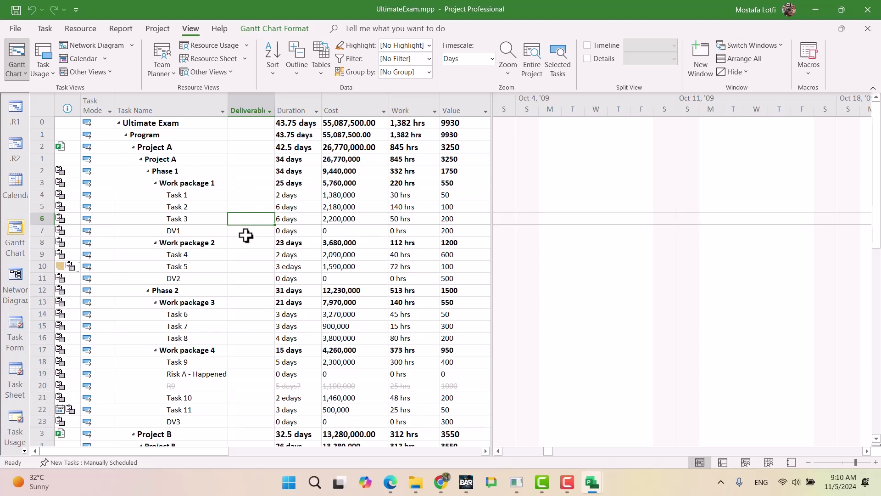
{"action": "left_click", "coordinate": [246, 231]}
{"action": "left_click", "coordinate": [245, 105]}
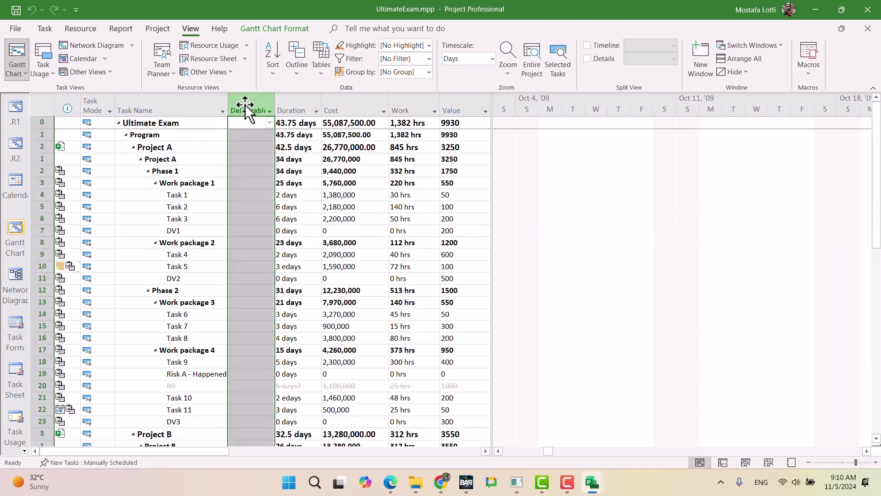
{"action": "right_click", "coordinate": [245, 104]}
{"action": "left_click", "coordinate": [299, 287]}
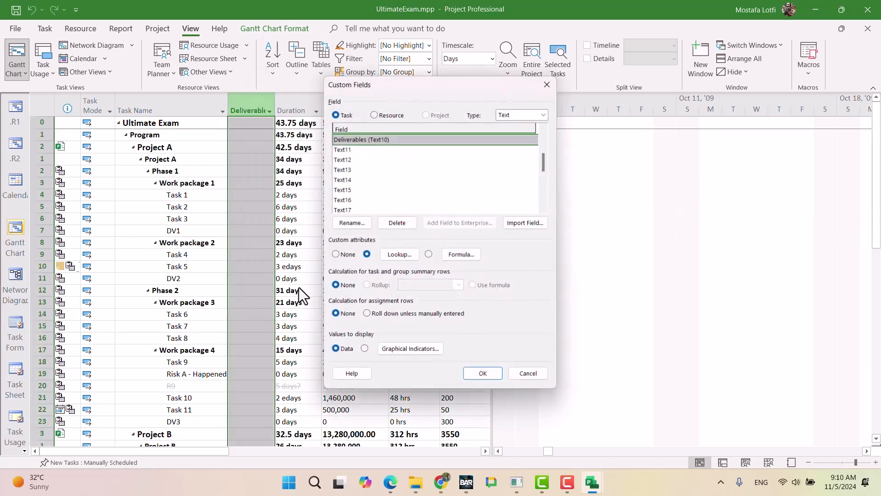
{"action": "left_click", "coordinate": [486, 373]}
Step: Check the Deliverables cells of the Project A summary and of Project A's rows from Task 3 to Phase 2 for selectable values
{"action": "left_click", "coordinate": [259, 149]}
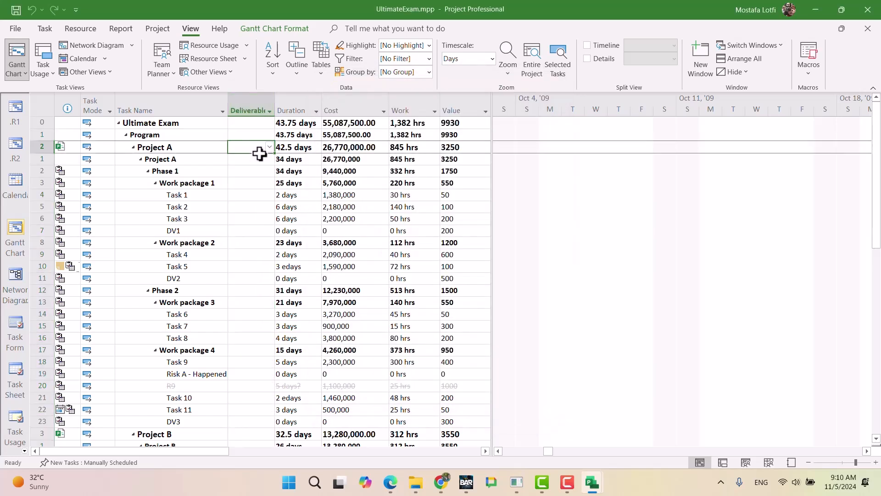
{"action": "left_click", "coordinate": [255, 219]}
{"action": "key", "text": "Down"}
{"action": "key", "text": "Down"}
{"action": "key", "text": "Down"}
{"action": "key", "text": "Down"}
{"action": "key", "text": "Down"}
{"action": "key", "text": "Down"}
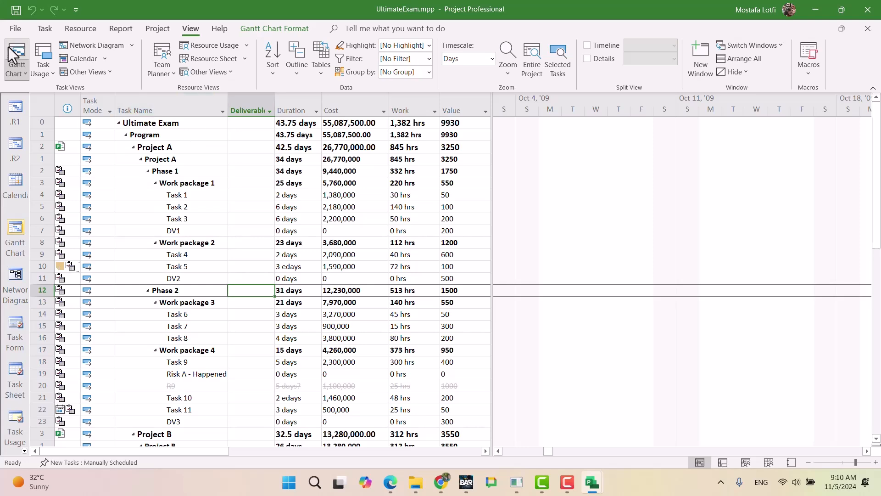
Step: Copy the Deliverables (Text10) custom field from UltimateExam.mpp to ProjectA.mpp with the Organizer
{"action": "left_click", "coordinate": [16, 29]}
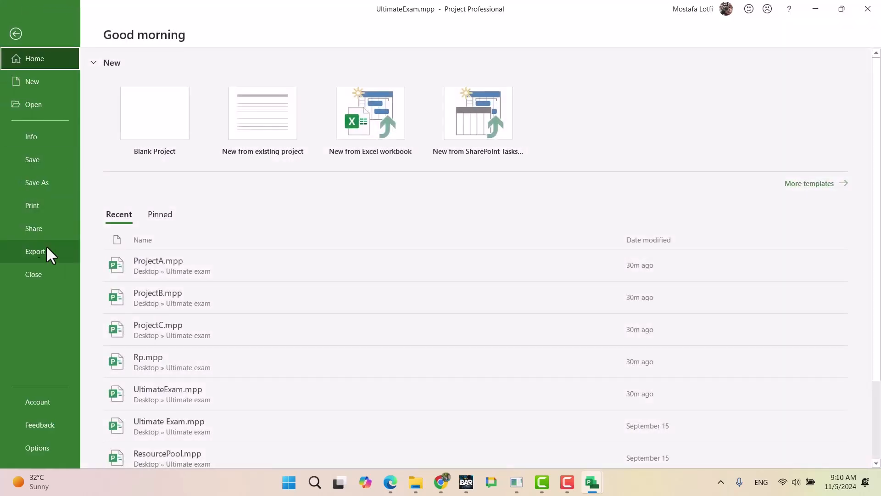
{"action": "left_click", "coordinate": [33, 137]}
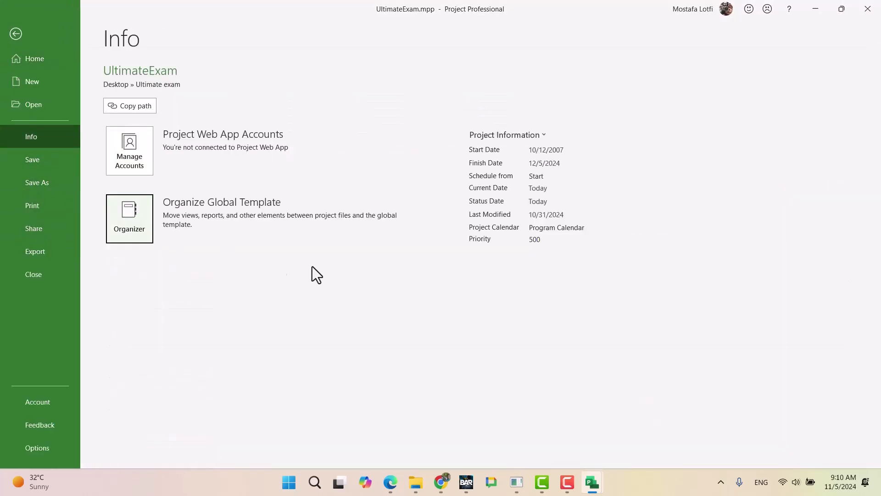
{"action": "left_click", "coordinate": [129, 223]}
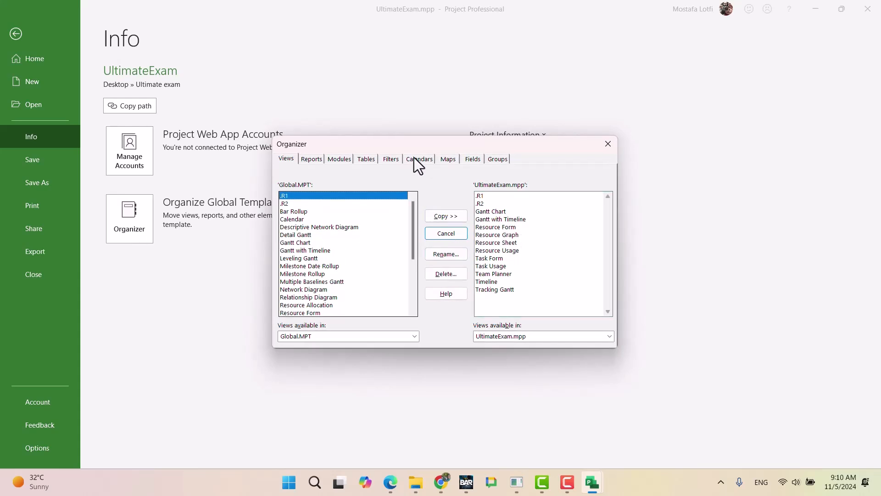
{"action": "left_click", "coordinate": [473, 159]}
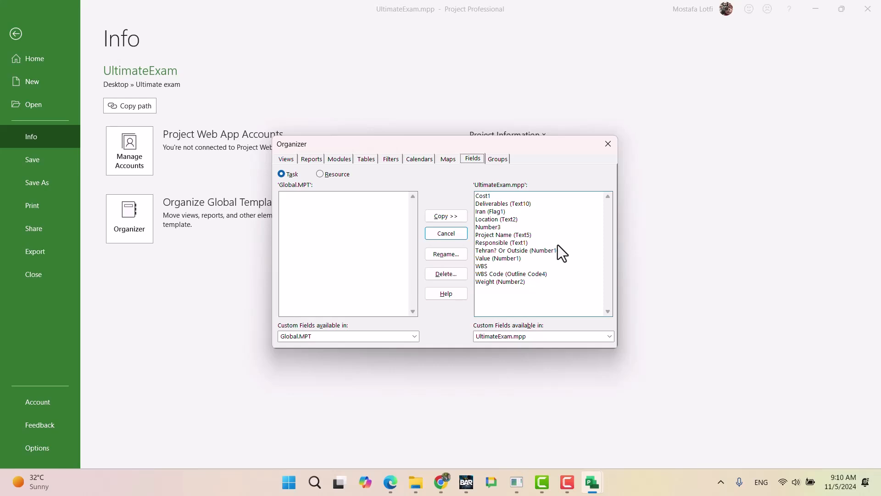
{"action": "left_click", "coordinate": [354, 336]}
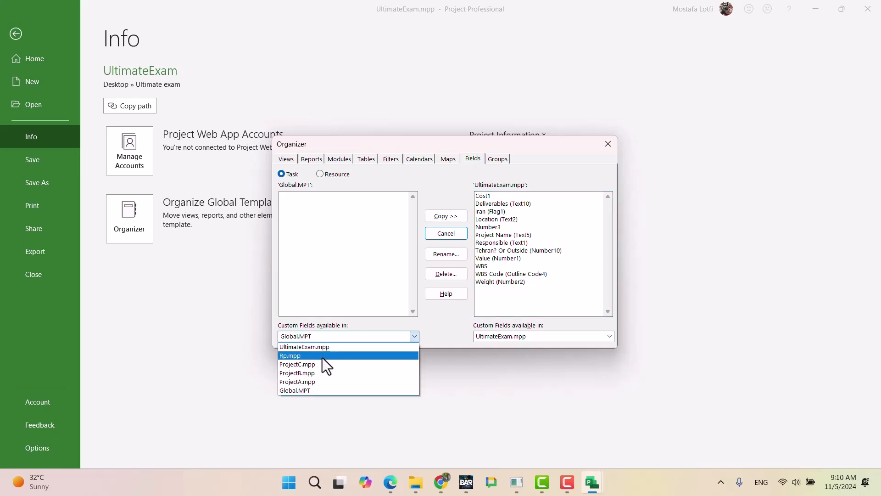
{"action": "left_click", "coordinate": [314, 381]}
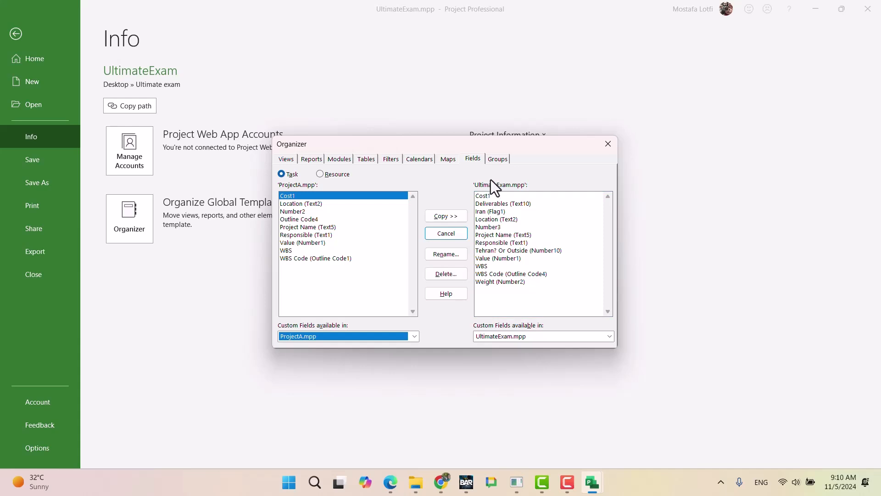
{"action": "left_click", "coordinate": [481, 214]}
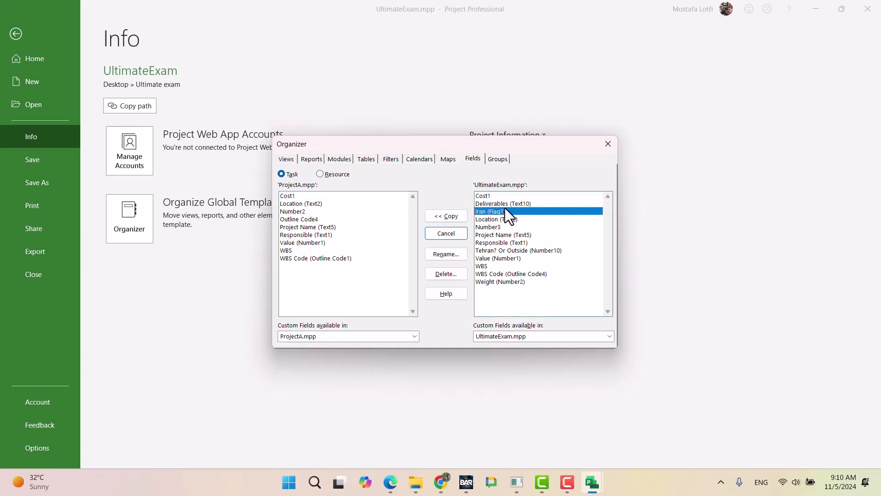
{"action": "left_click", "coordinate": [507, 204]}
{"action": "left_click", "coordinate": [444, 217]}
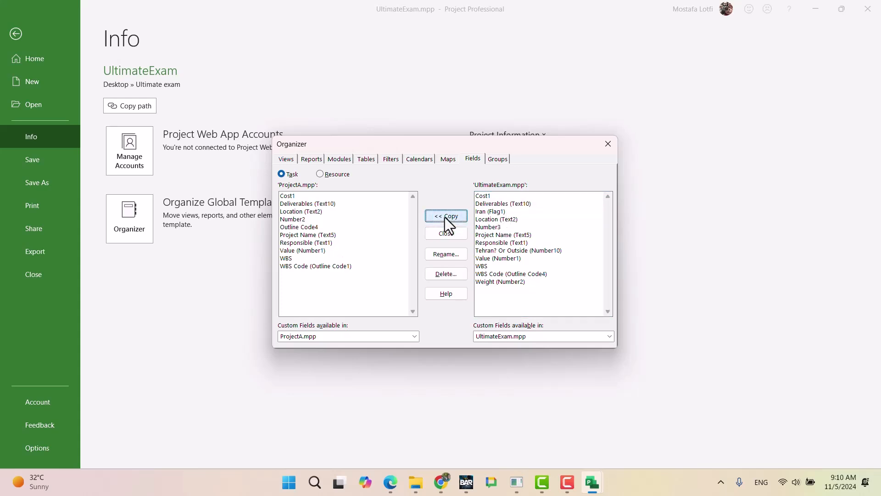
Step: Copy the Deliverables (Text10) custom field from UltimateExam.mpp to ProjectB.mpp
{"action": "left_click", "coordinate": [345, 336]}
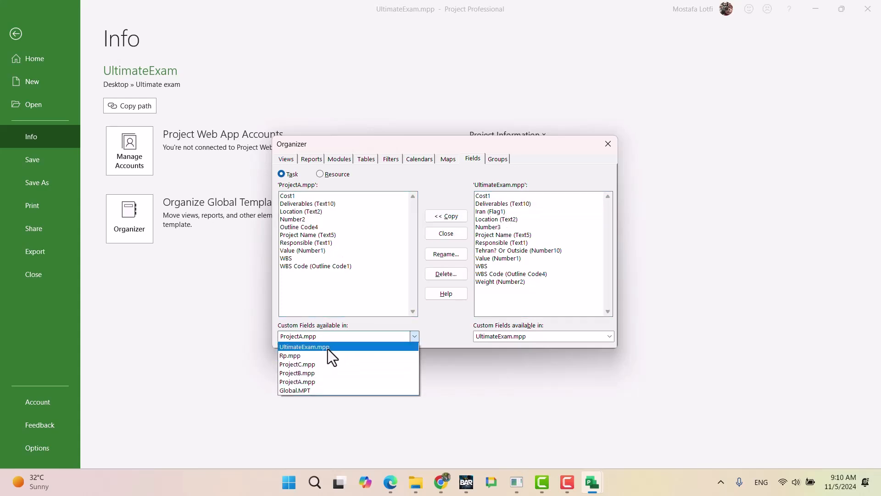
{"action": "left_click", "coordinate": [317, 374]}
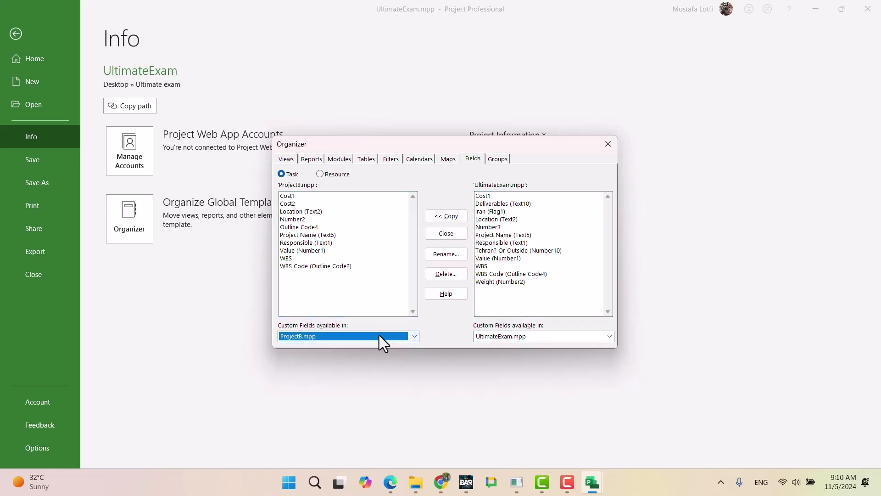
{"action": "left_click", "coordinate": [497, 205]}
{"action": "left_click", "coordinate": [448, 218]}
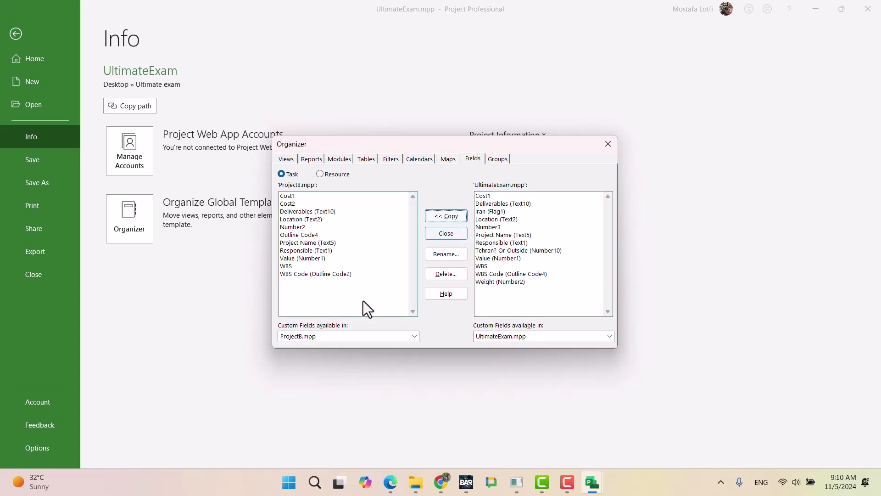
Step: Copy the Deliverables (Text10) custom field to ProjectC.mpp, and close the Organizer to return to the Gantt Chart
{"action": "left_click", "coordinate": [336, 337]}
{"action": "left_click", "coordinate": [330, 365]}
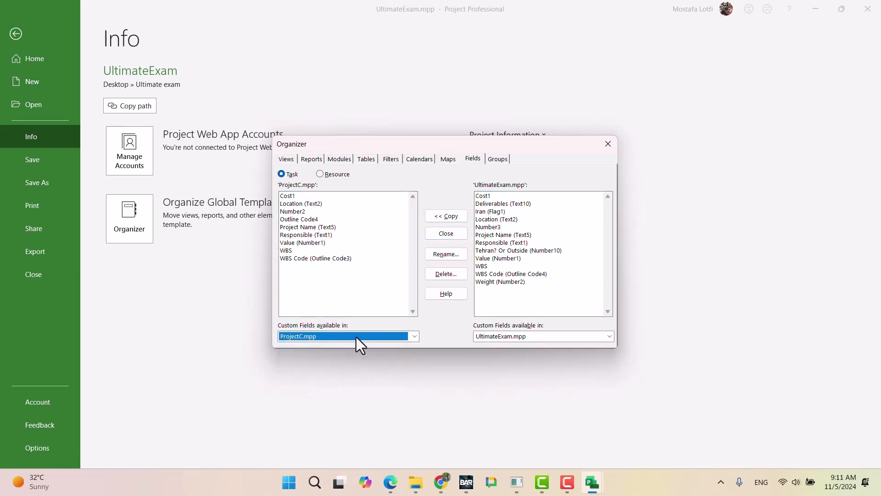
{"action": "left_click", "coordinate": [496, 204]}
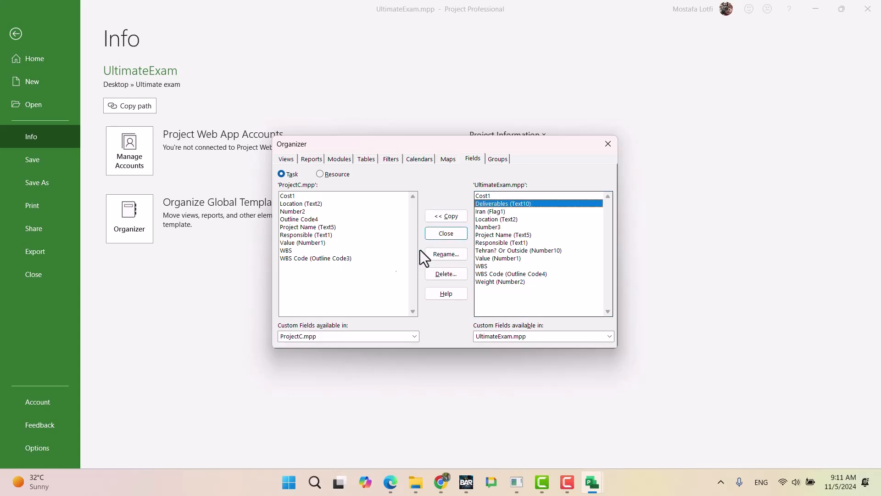
{"action": "left_click", "coordinate": [456, 219]}
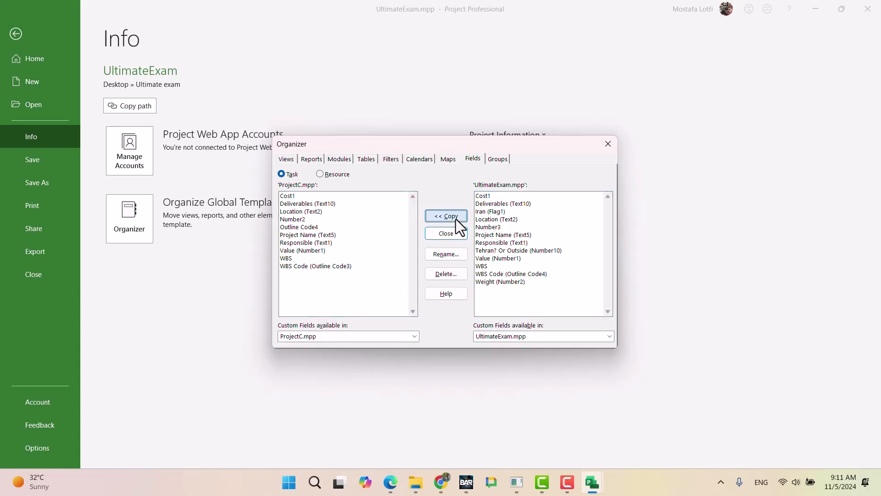
{"action": "left_click", "coordinate": [606, 143]}
{"action": "key", "text": "Escape"}
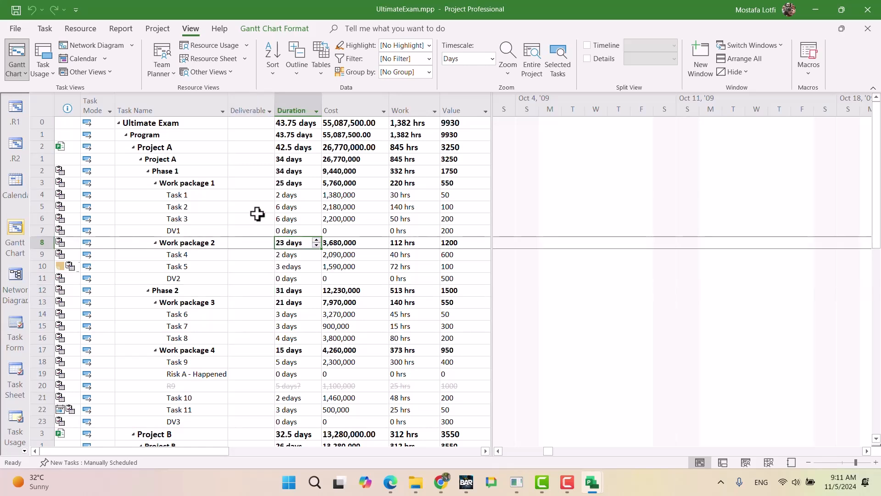
Step: Set the Deliverables value of DV1 in Project A's Work package 1 to Yes
{"action": "left_click", "coordinate": [259, 216]}
{"action": "left_click", "coordinate": [269, 218]}
{"action": "left_click", "coordinate": [269, 218]}
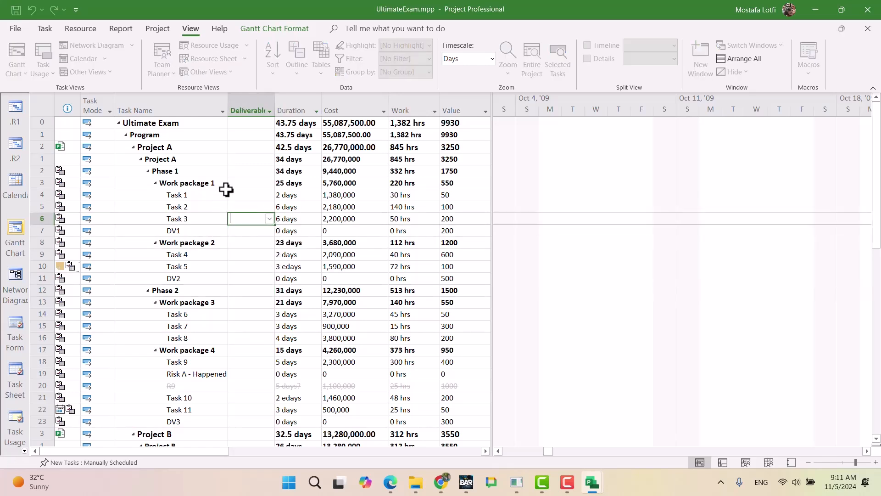
{"action": "left_click", "coordinate": [269, 232]}
{"action": "left_click", "coordinate": [269, 231]}
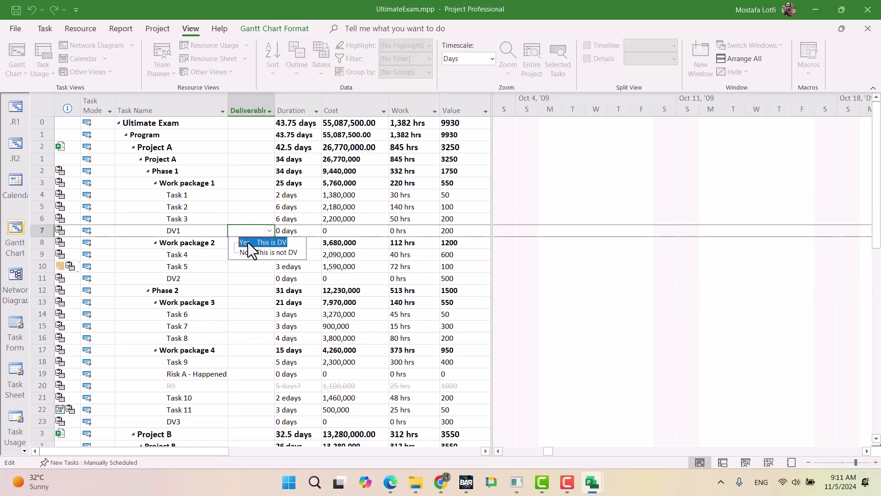
{"action": "left_click", "coordinate": [247, 243]}
{"action": "left_click", "coordinate": [257, 302]}
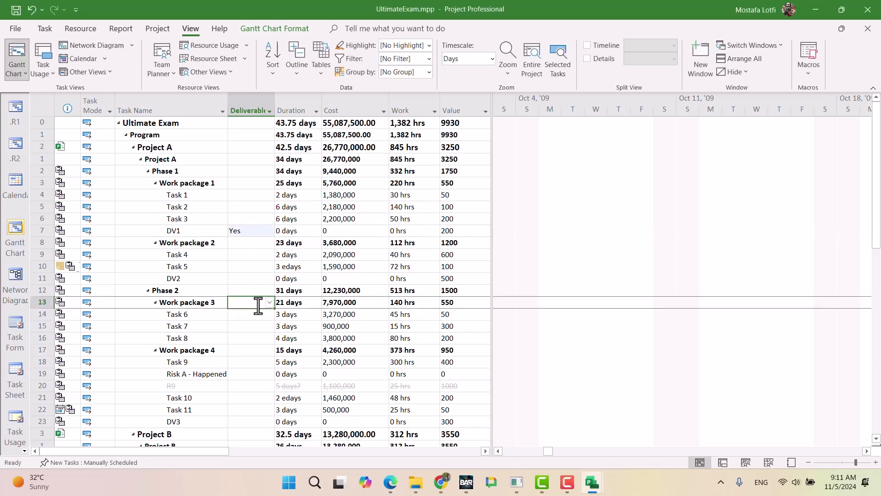
Step: Set the Deliverables value of DV2 and DV3 in Project A to Yes
{"action": "left_click", "coordinate": [264, 279]}
{"action": "left_click", "coordinate": [270, 279]}
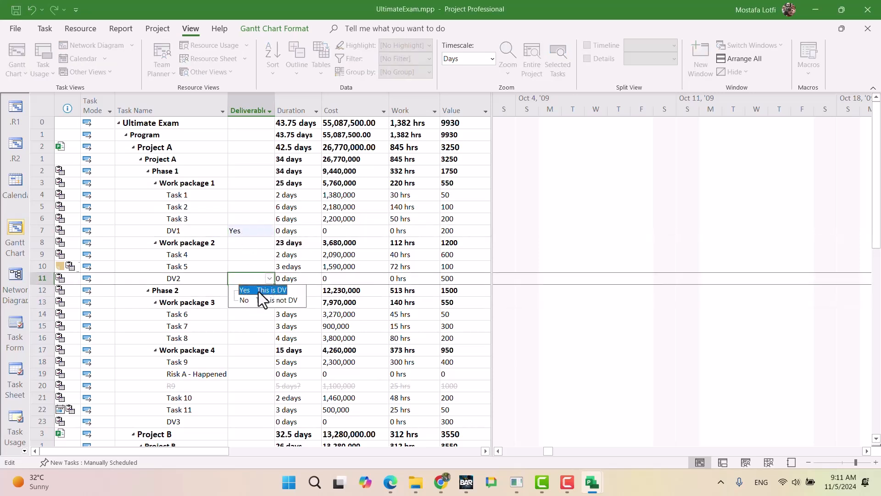
{"action": "left_click", "coordinate": [257, 291]}
{"action": "left_click", "coordinate": [255, 326]}
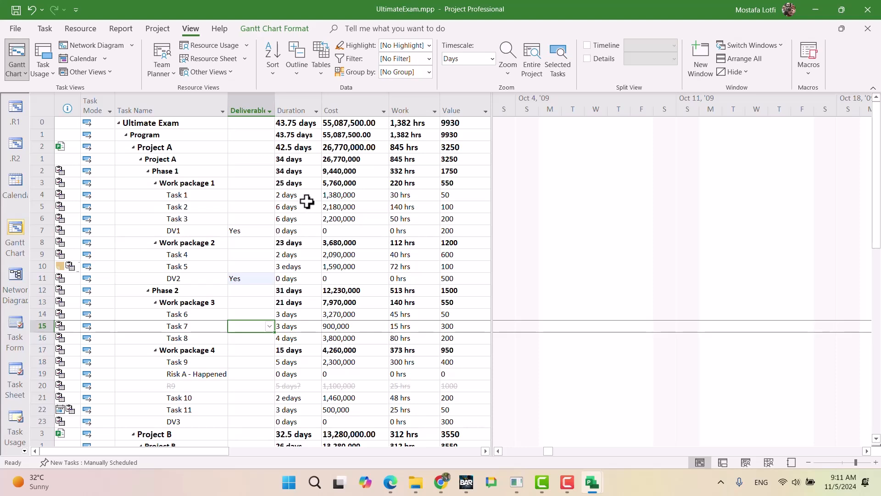
{"action": "left_click", "coordinate": [237, 421]}
{"action": "left_click", "coordinate": [269, 422]}
{"action": "left_click", "coordinate": [250, 428]}
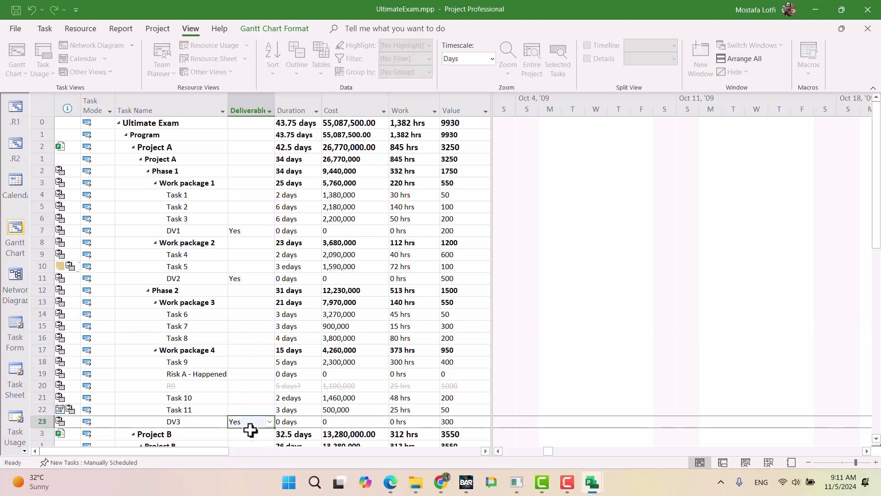
Step: Set the Deliverables value of DV5 and DV6 in Project B to Yes
{"action": "scroll", "coordinate": [238, 385], "scroll_direction": "down", "scroll_amount": 2}
{"action": "scroll", "coordinate": [237, 387], "scroll_direction": "down", "scroll_amount": 4}
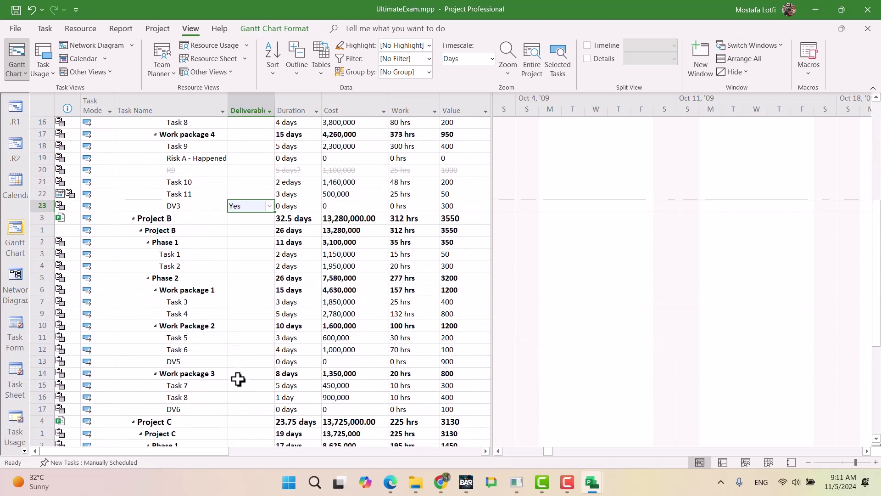
{"action": "left_click", "coordinate": [259, 362]}
{"action": "left_click", "coordinate": [270, 361]}
{"action": "left_click", "coordinate": [249, 373]}
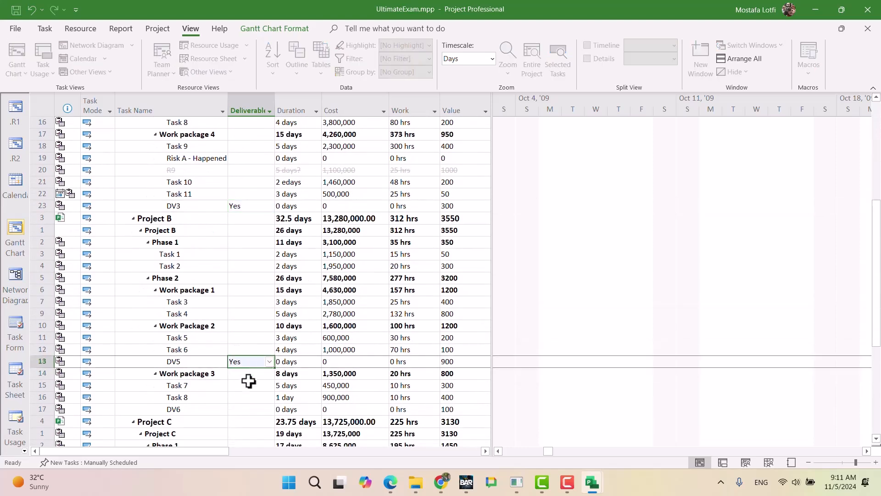
{"action": "left_click", "coordinate": [251, 397]}
{"action": "left_click", "coordinate": [252, 410]}
{"action": "left_click", "coordinate": [269, 410]}
{"action": "left_click", "coordinate": [251, 421]}
Step: Set the Deliverables value of DV7 and DV4 in Project C's Phase 1 to Yes
{"action": "scroll", "coordinate": [246, 407], "scroll_direction": "down", "scroll_amount": 4}
{"action": "left_click", "coordinate": [252, 350]}
{"action": "left_click", "coordinate": [269, 350]}
{"action": "left_click", "coordinate": [252, 362]}
{"action": "left_click", "coordinate": [244, 387]}
{"action": "scroll", "coordinate": [248, 395], "scroll_direction": "down", "scroll_amount": 2}
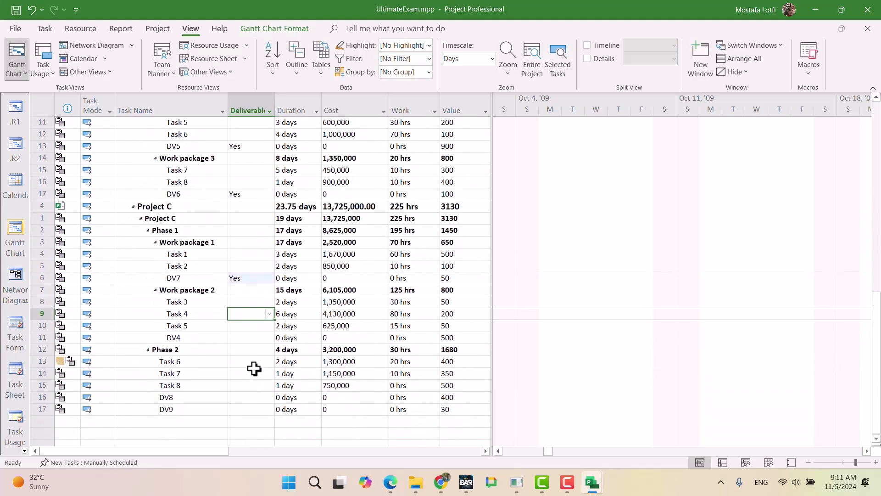
{"action": "left_click", "coordinate": [256, 338]}
{"action": "left_click", "coordinate": [269, 338]}
{"action": "left_click", "coordinate": [247, 355]}
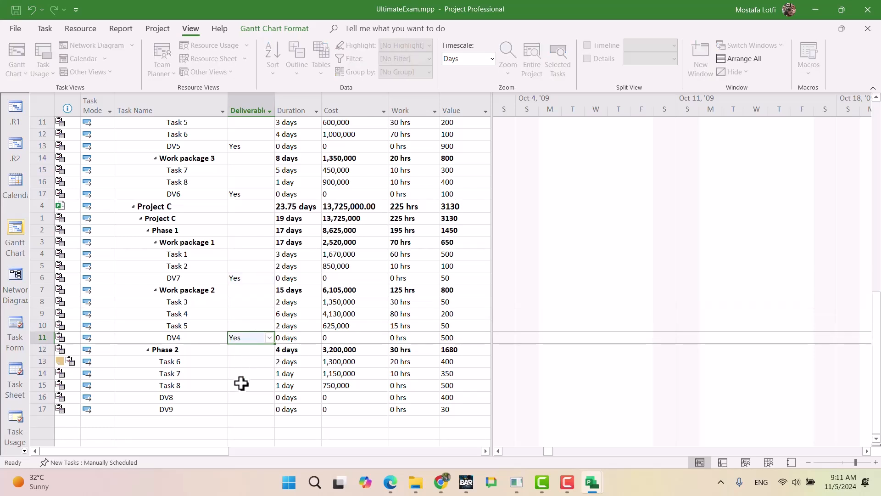
Step: Set the Deliverables value of DV8 and DV9 in Project C's Phase 2 to Yes
{"action": "left_click", "coordinate": [243, 385]}
{"action": "left_click", "coordinate": [250, 397]}
{"action": "left_click", "coordinate": [269, 398]}
{"action": "left_click", "coordinate": [255, 406]}
{"action": "left_click", "coordinate": [257, 409]}
{"action": "left_click", "coordinate": [270, 409]}
{"action": "left_click", "coordinate": [258, 417]}
{"action": "left_click", "coordinate": [281, 361]}
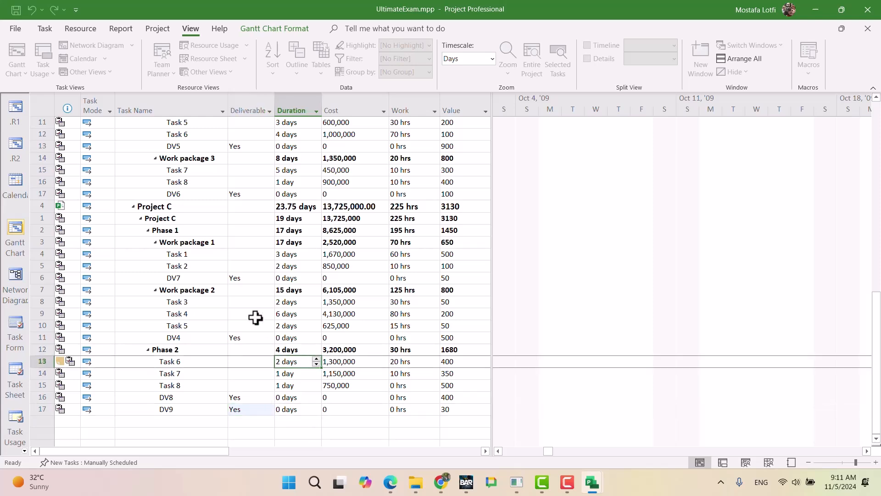
Step: Remove the Deliverables column from the task table
{"action": "scroll", "coordinate": [255, 321], "scroll_direction": "up", "scroll_amount": 13}
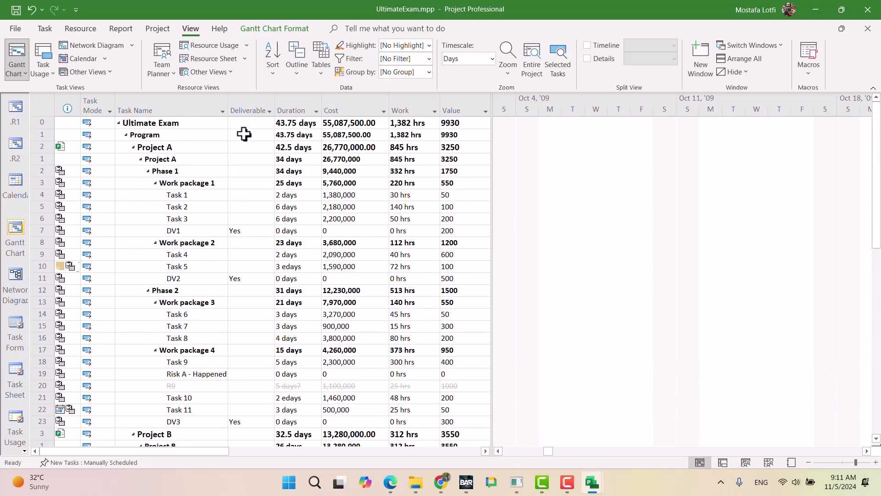
{"action": "left_click", "coordinate": [235, 110]}
{"action": "key", "text": "Delete"}
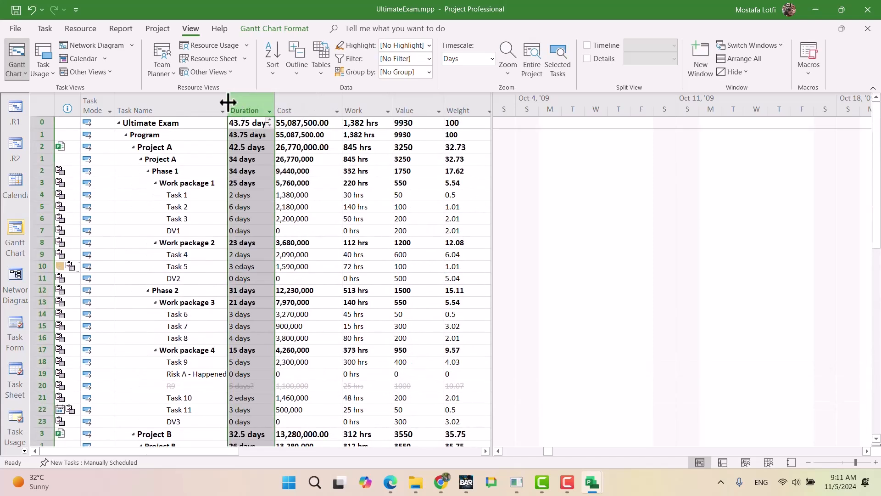
Step: Create a new task filter named .Report_only_dv
{"action": "left_click", "coordinate": [426, 58]}
{"action": "left_click", "coordinate": [427, 58]}
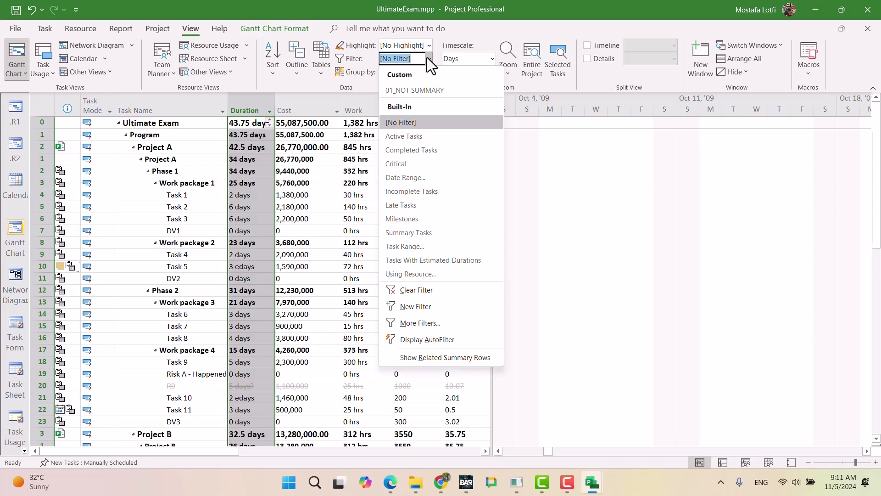
{"action": "left_click", "coordinate": [434, 310]}
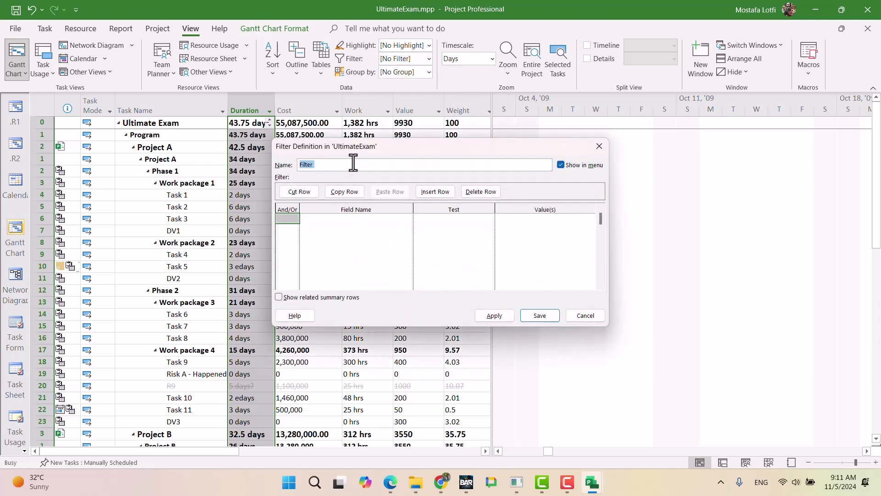
{"action": "type", "text": ".Filt"}
{"action": "key", "text": "BackSpace"}
{"action": "key", "text": "BackSpace"}
{"action": "key", "text": "BackSpace"}
{"action": "key", "text": "BackSpace"}
{"action": "type", "text": "Report_only_dv"}
Step: Base the filter's first condition on the Text10 (Deliverables) field with the equals test
{"action": "left_click", "coordinate": [352, 219]}
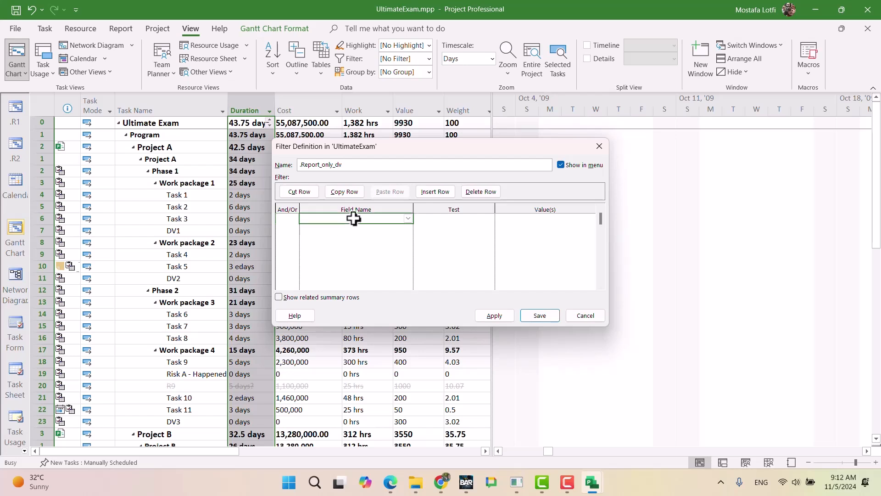
{"action": "left_click", "coordinate": [407, 218]}
{"action": "type", "text": "Text1 ( Responsible"}
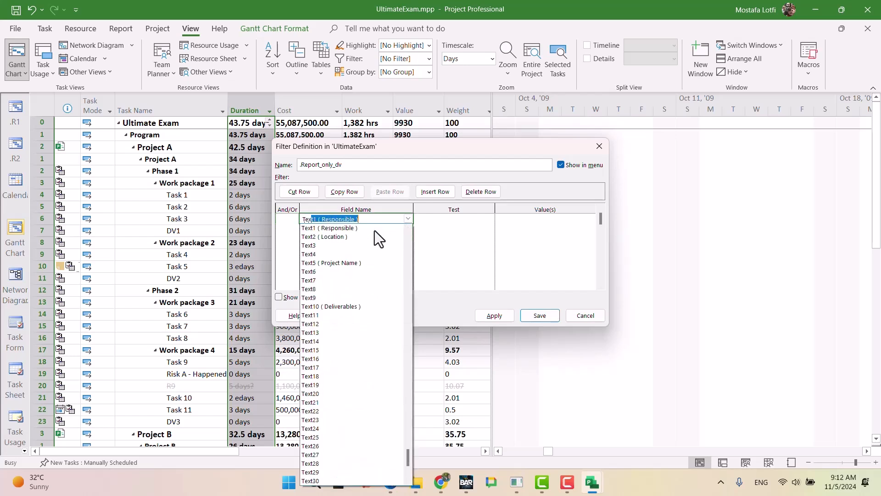
{"action": "key", "text": "Down"}
{"action": "key", "text": "Down"}
{"action": "key", "text": "Down"}
{"action": "key", "text": "Down"}
{"action": "key", "text": "Down"}
{"action": "key", "text": "Down"}
{"action": "key", "text": "Down"}
{"action": "key", "text": "Down"}
{"action": "key", "text": "Down"}
{"action": "key", "text": "Down"}
{"action": "key", "text": "Tab"}
{"action": "type", "text": "equals"}
{"action": "key", "text": "Tab"}
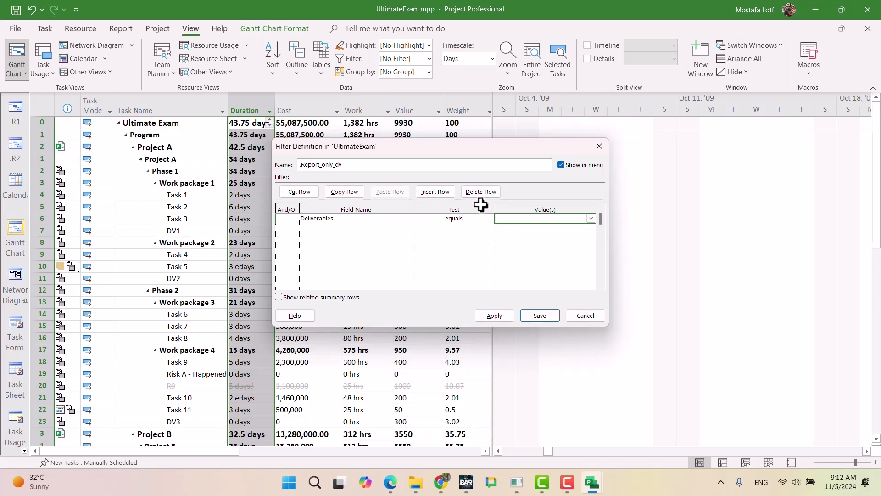
Step: Set the filter condition's value to Yes and save the filter
{"action": "left_click", "coordinate": [589, 218]}
{"action": "left_click", "coordinate": [576, 229]}
{"action": "left_click", "coordinate": [527, 237]}
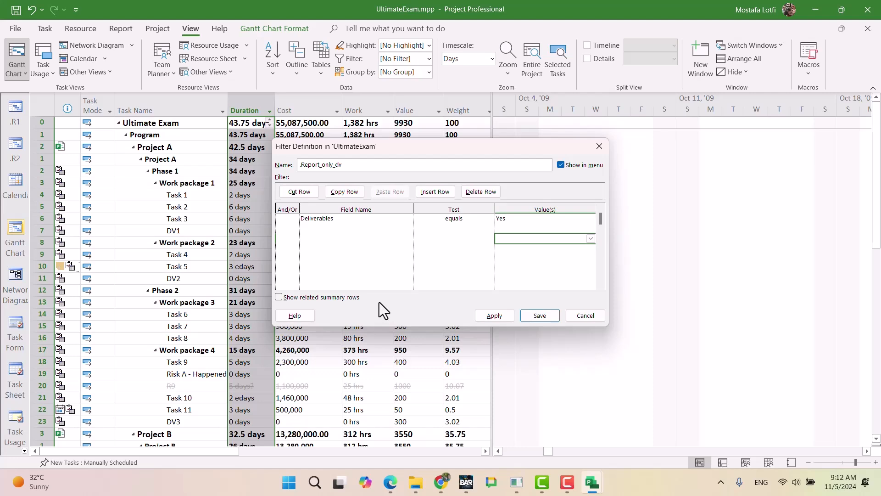
{"action": "left_click", "coordinate": [540, 316]}
{"action": "left_click", "coordinate": [92, 208]}
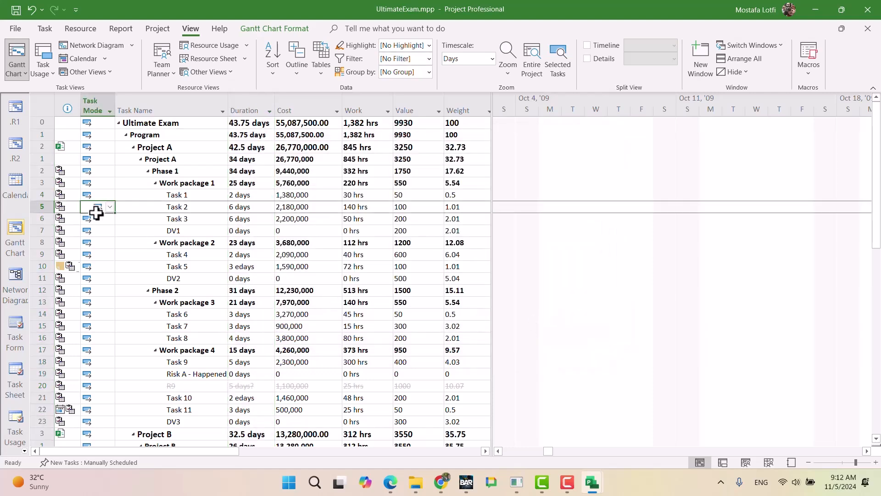
Step: Create a new single view named .R3 for the project
{"action": "left_click", "coordinate": [23, 74]}
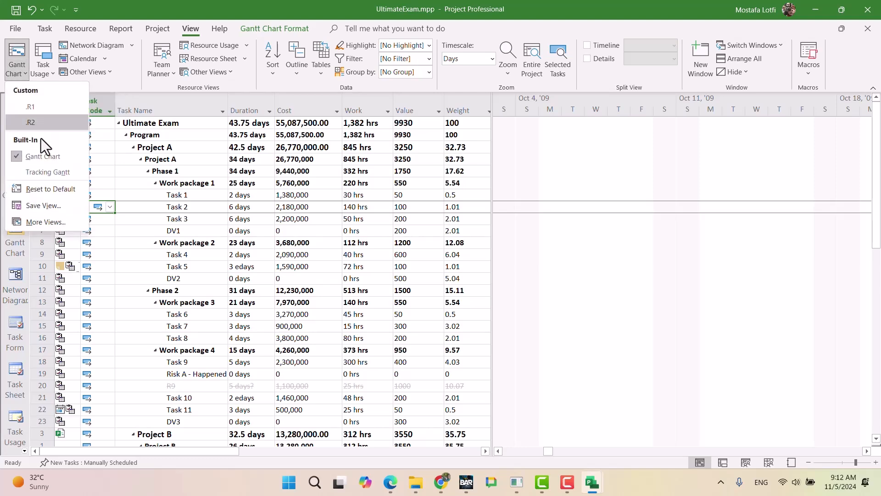
{"action": "left_click", "coordinate": [45, 219]}
{"action": "left_click", "coordinate": [276, 80]}
{"action": "left_click", "coordinate": [226, 138]}
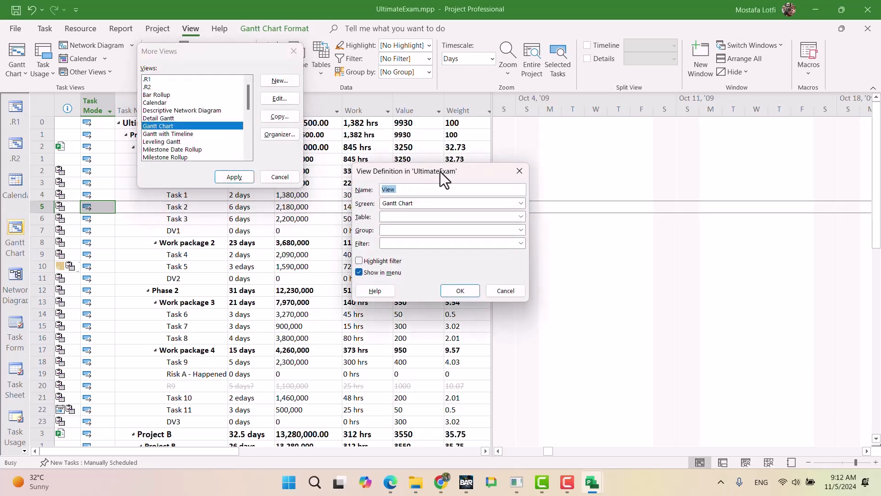
{"action": "type", "text": ".R3"}
Step: Define the .R3 view with the Entry table, No Group and the .Report_only_dv filter, and save it without applying it
{"action": "left_click", "coordinate": [428, 218]}
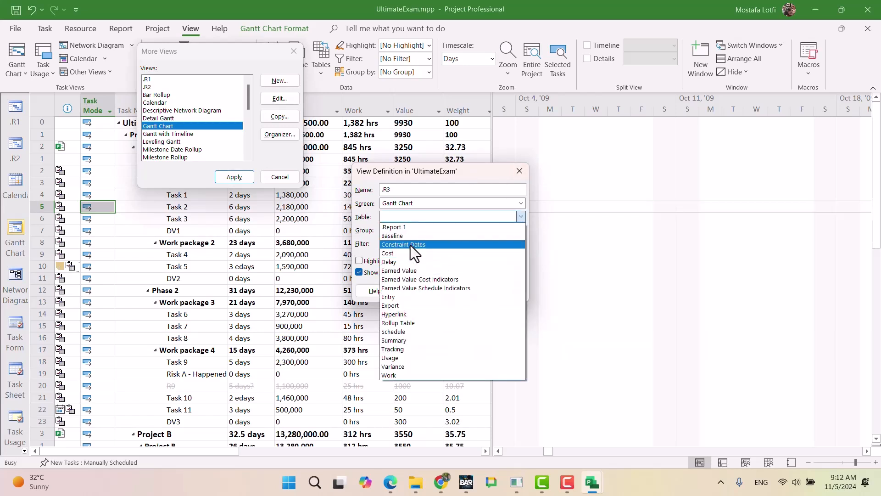
{"action": "left_click", "coordinate": [397, 297]}
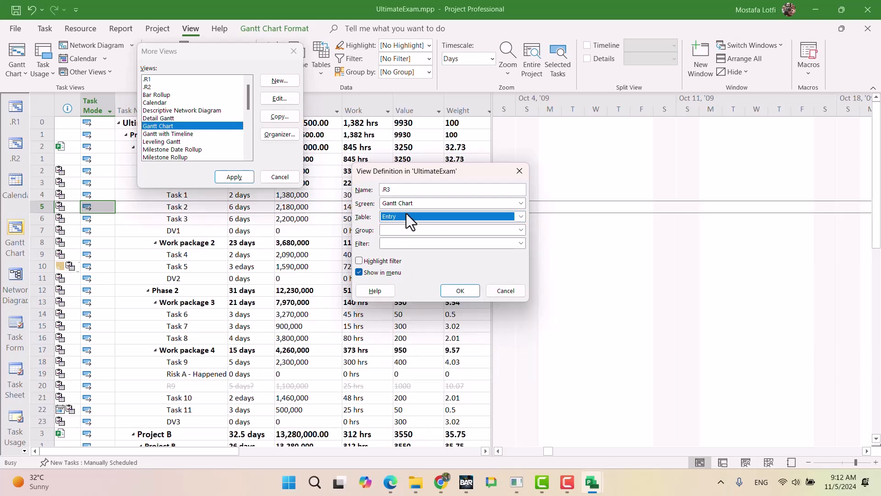
{"action": "left_click", "coordinate": [398, 230]}
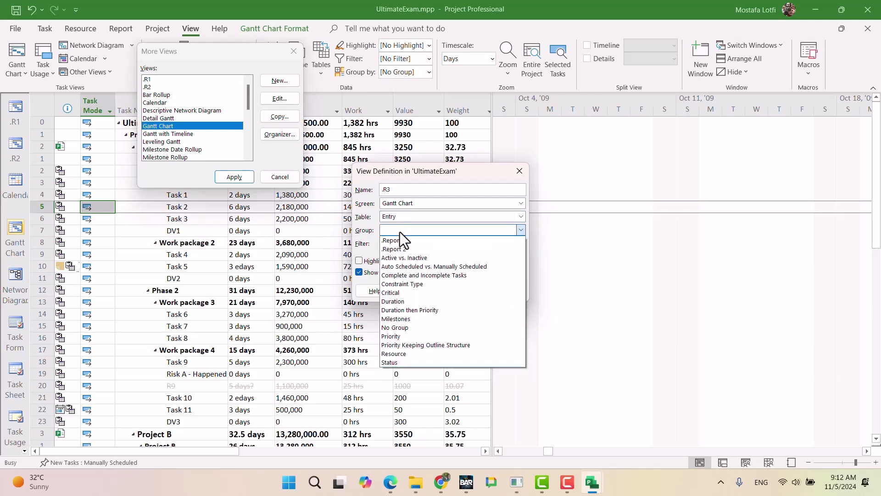
{"action": "left_click", "coordinate": [401, 327]}
{"action": "left_click", "coordinate": [415, 246]}
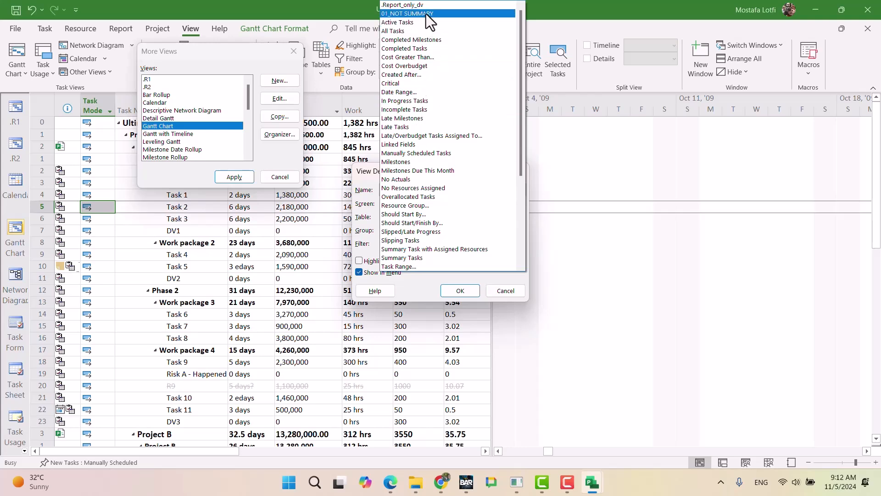
{"action": "left_click", "coordinate": [431, 5]}
{"action": "left_click", "coordinate": [448, 290]}
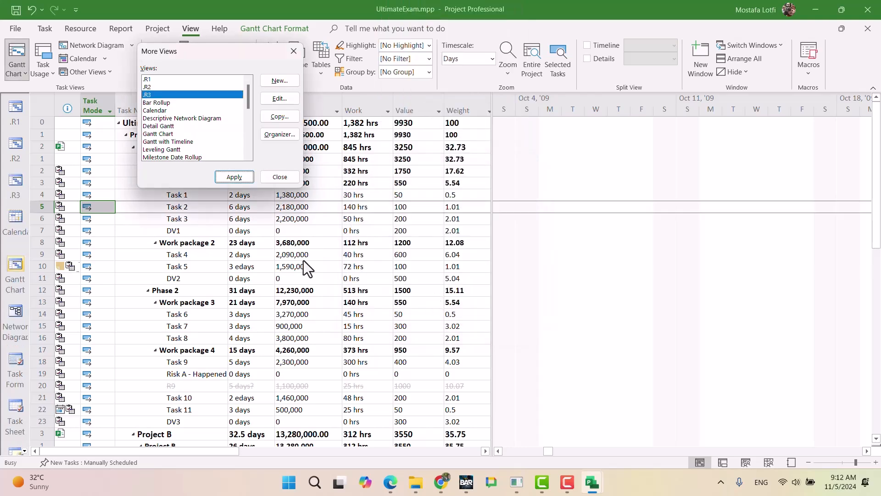
{"action": "left_click", "coordinate": [285, 179]}
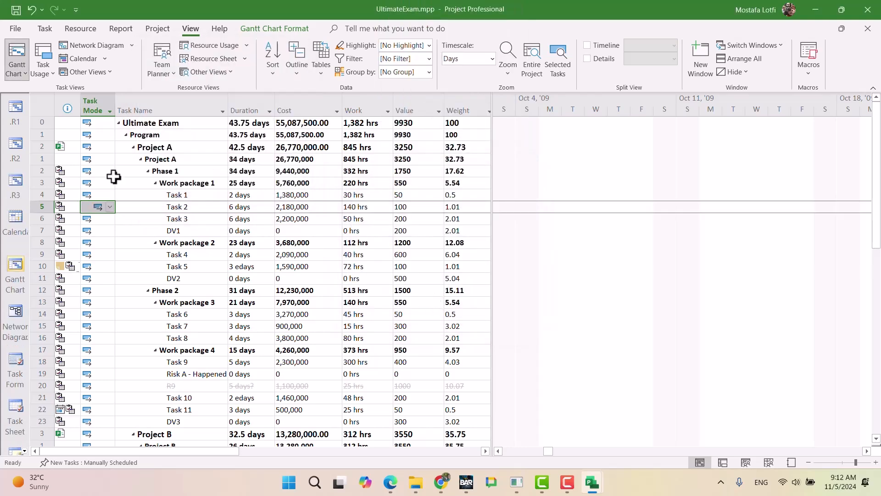
Step: Open the .R3 view to check the deliverables-only report, and return to the Gantt Chart view
{"action": "left_click", "coordinate": [18, 184]}
{"action": "left_click", "coordinate": [188, 222]}
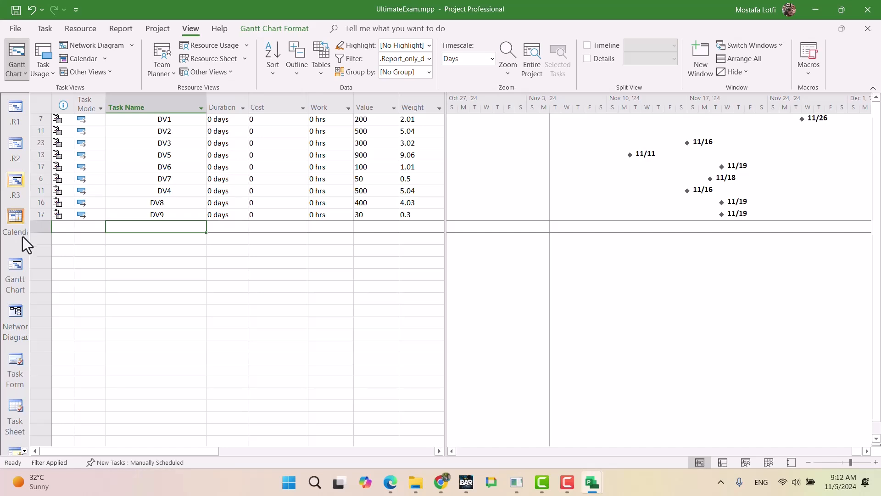
{"action": "left_click", "coordinate": [15, 270]}
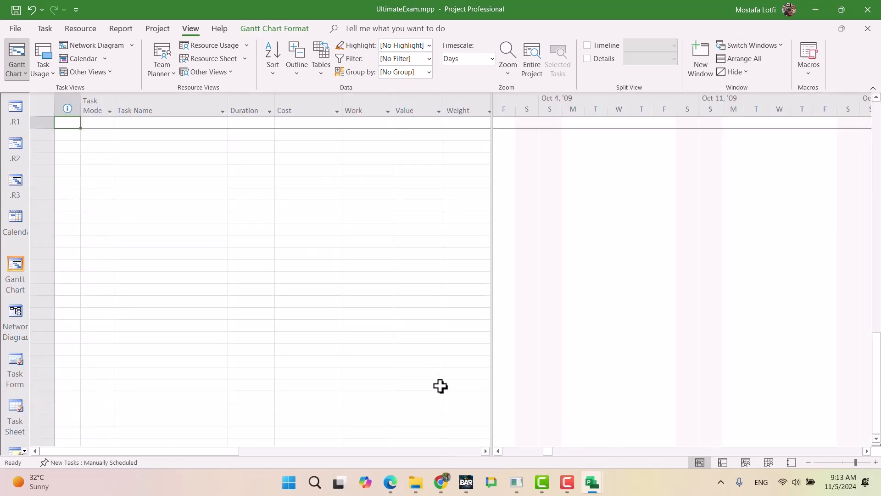
Step: Switch to the exam document in Chrome and review the Reports section's requirements for city, deliverables and Responsible reports
{"action": "left_click", "coordinate": [441, 482]}
{"action": "scroll", "coordinate": [365, 269], "scroll_direction": "up", "scroll_amount": 3}
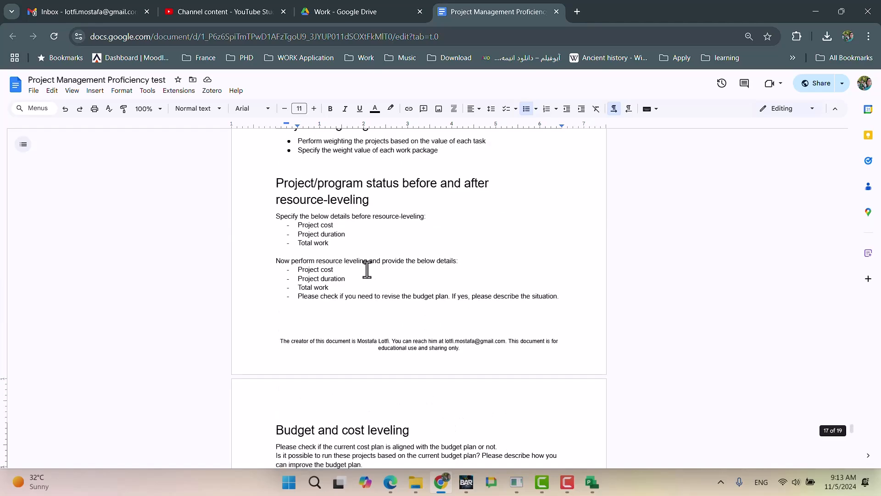
{"action": "scroll", "coordinate": [361, 272], "scroll_direction": "down", "scroll_amount": 10}
{"action": "scroll", "coordinate": [357, 274], "scroll_direction": "up", "scroll_amount": 3}
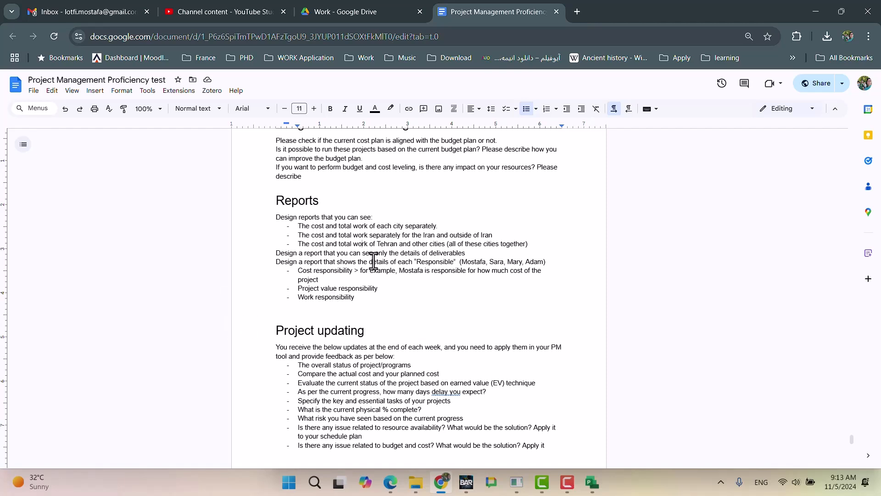
{"action": "left_click_drag", "start_coordinate": [494, 235], "coordinate": [273, 220]}
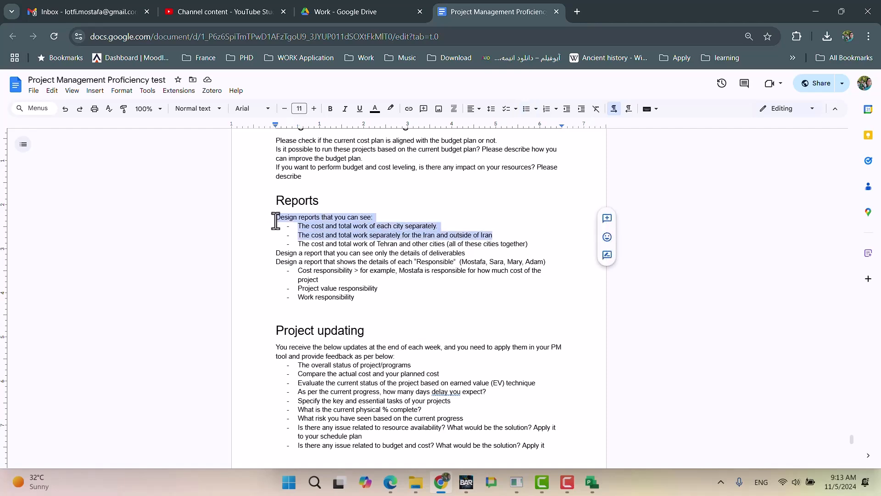
{"action": "left_click", "coordinate": [372, 284]}
{"action": "left_click_drag", "start_coordinate": [379, 303], "coordinate": [262, 263]}
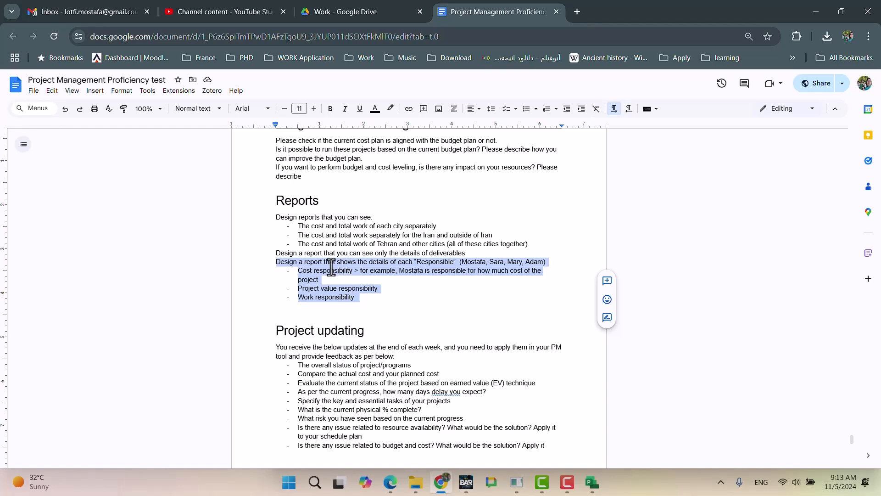
{"action": "left_click", "coordinate": [341, 297]}
{"action": "left_click_drag", "start_coordinate": [387, 301], "coordinate": [257, 258]}
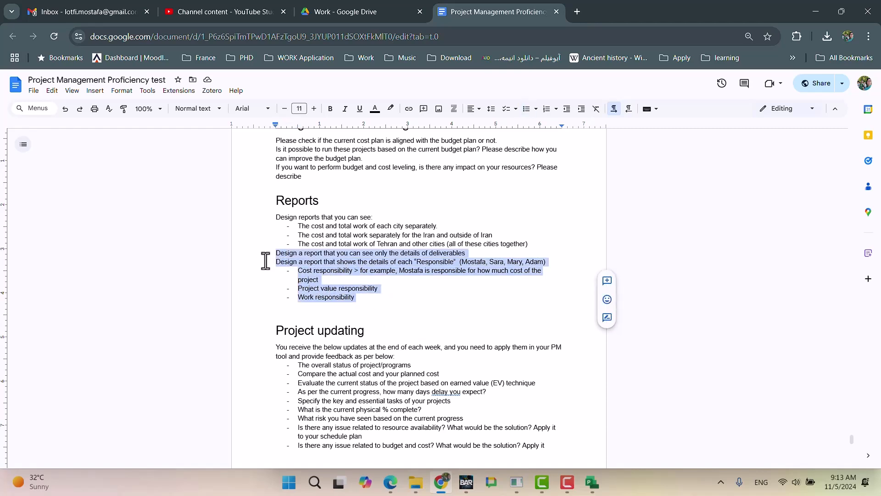
{"action": "left_click", "coordinate": [333, 279]}
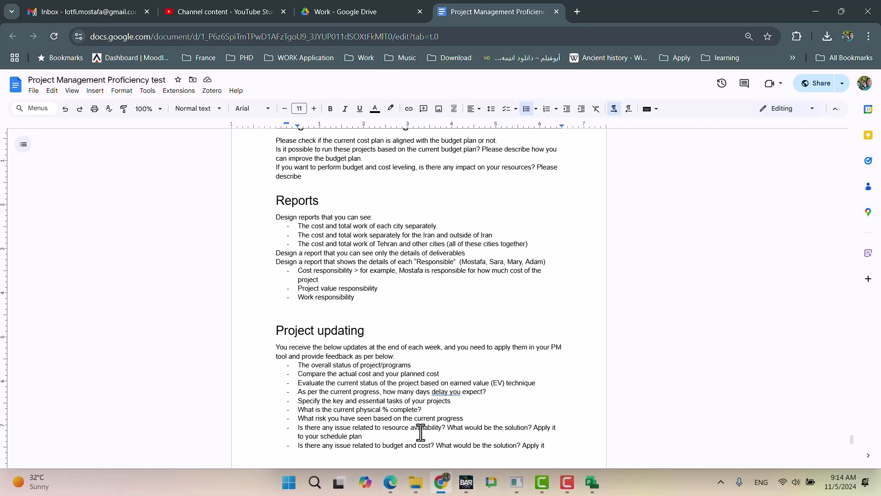
{"action": "left_click", "coordinate": [440, 488]}
Step: In Project, start a new task group definition that groups by the Responsible field
{"action": "left_click", "coordinate": [204, 265]}
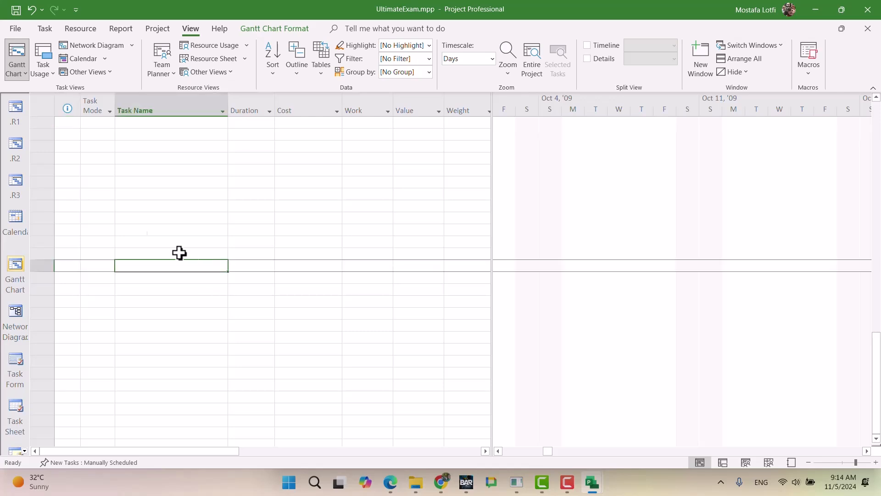
{"action": "left_click", "coordinate": [429, 72]}
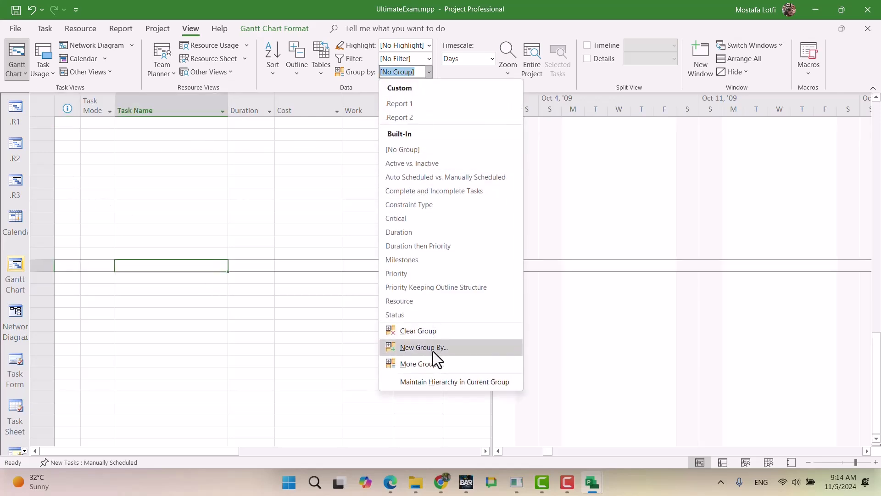
{"action": "left_click", "coordinate": [439, 348]}
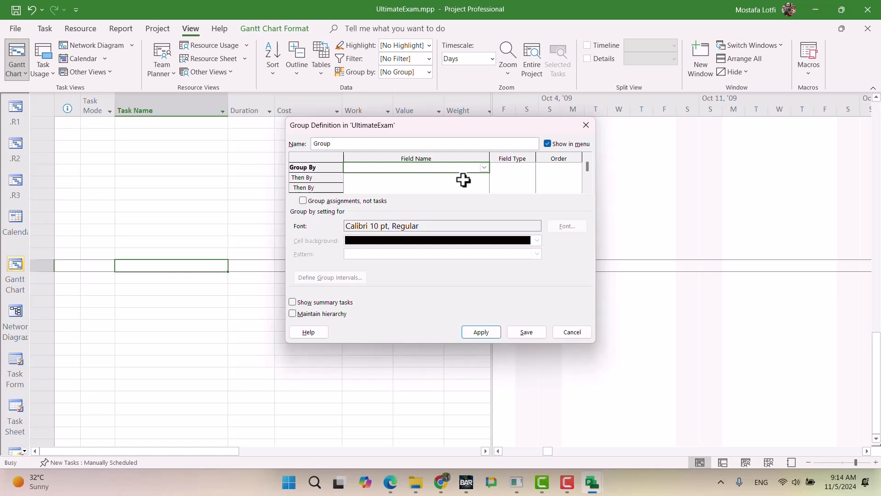
{"action": "type", "text": "Text1 ( Responsible"}
{"action": "key", "text": "Return"}
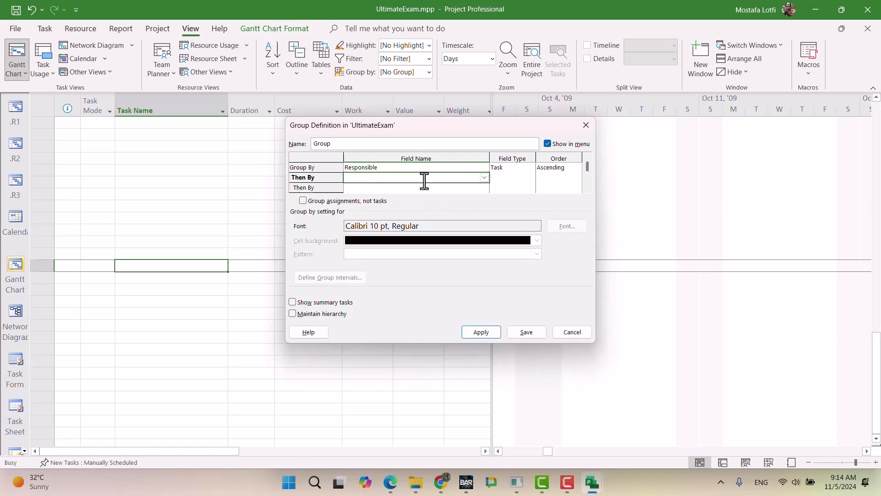
Step: Give the Responsible grouping a light gold cell background, name the group .Report_responsible and apply it
{"action": "left_click", "coordinate": [424, 171]}
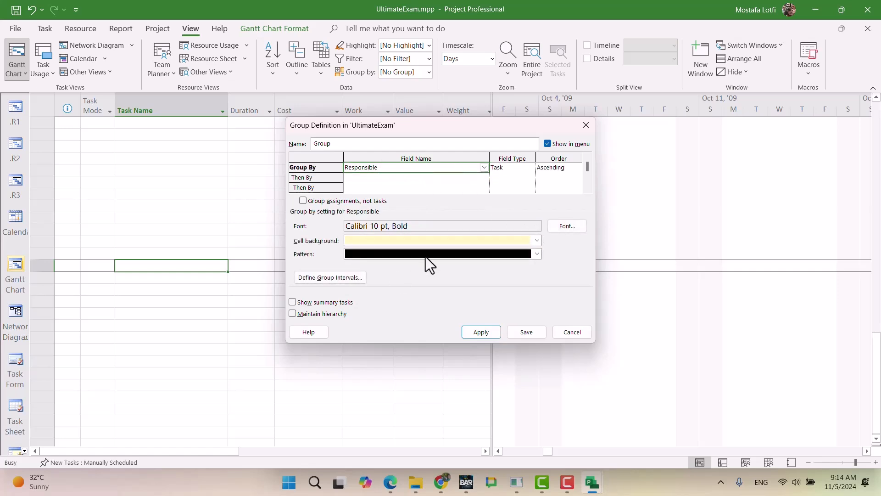
{"action": "left_click", "coordinate": [435, 241]}
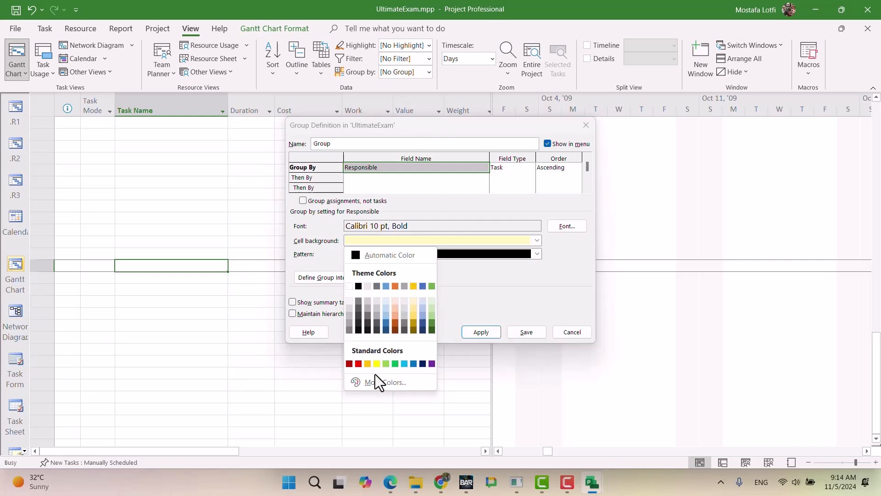
{"action": "left_click", "coordinate": [414, 310]}
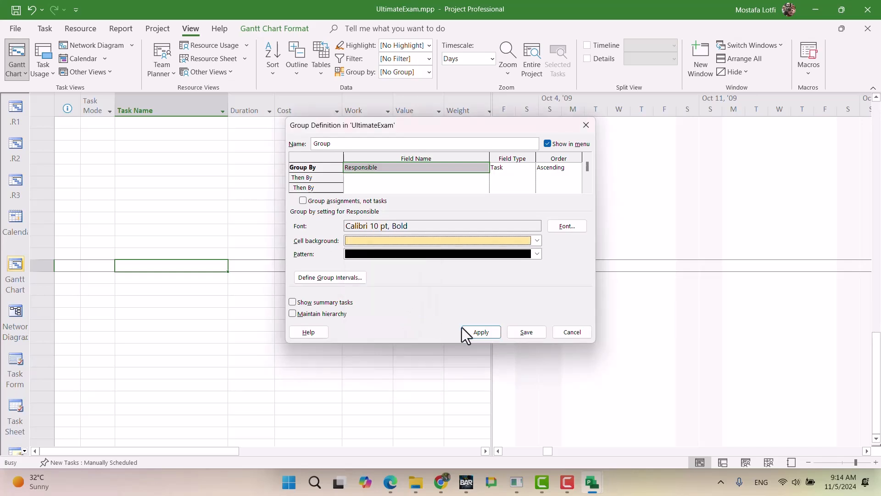
{"action": "double_click", "coordinate": [359, 142]}
{"action": "type", "text": ".Report_respo"}
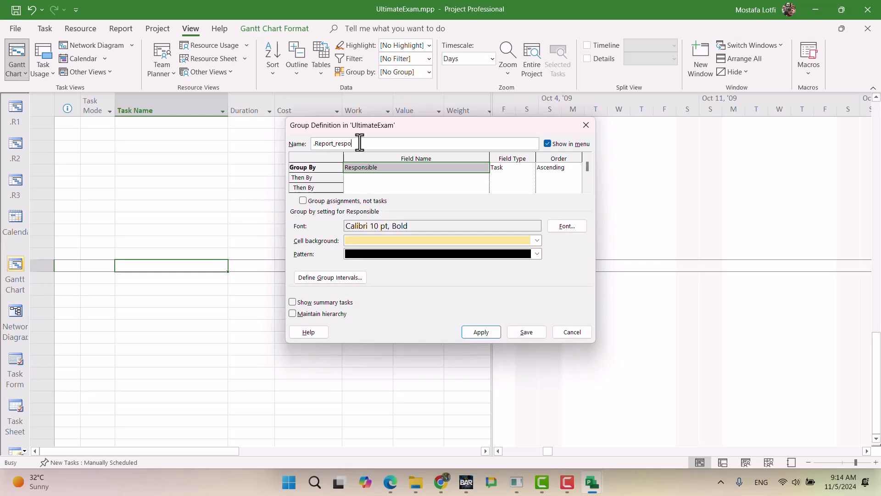
{"action": "key", "text": "Return"}
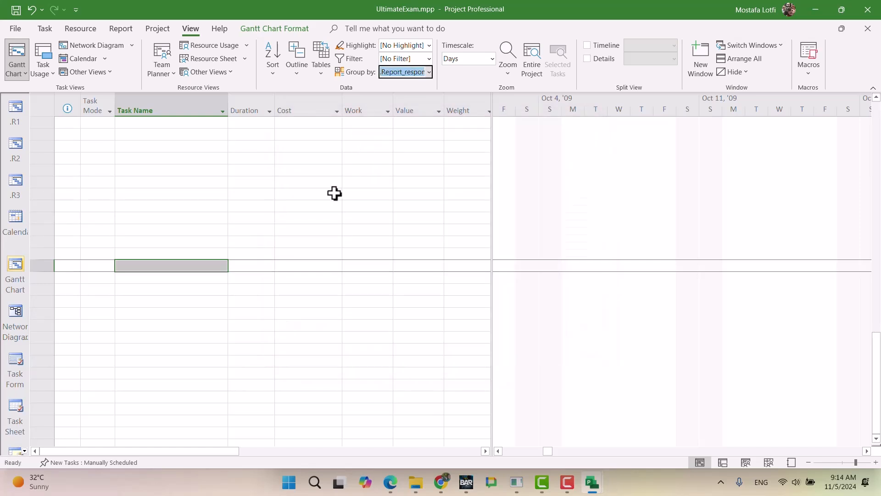
Step: Set the Gantt Chart's grouping back to No Group
{"action": "left_click", "coordinate": [335, 193]}
{"action": "left_click", "coordinate": [429, 72]}
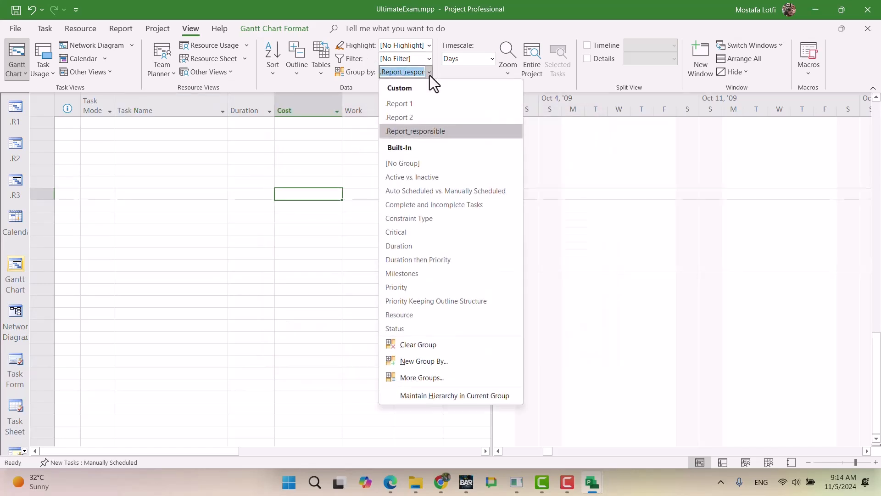
{"action": "left_click", "coordinate": [415, 163]}
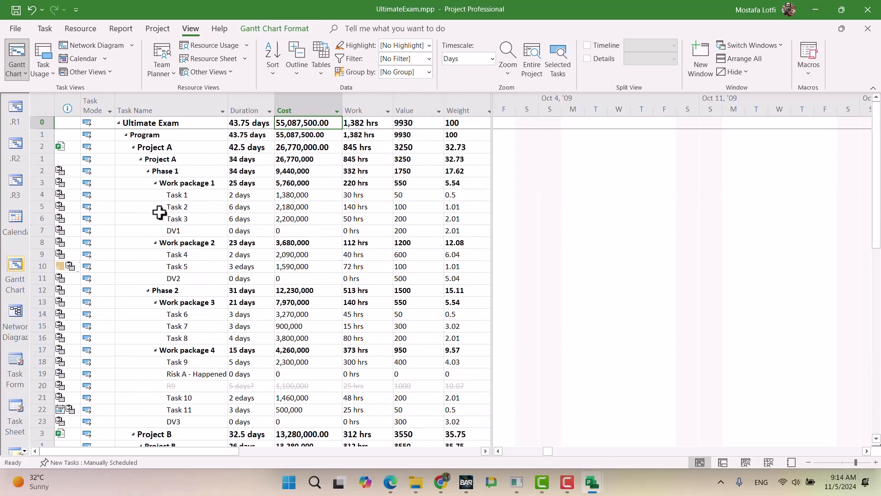
{"action": "left_click", "coordinate": [17, 73]}
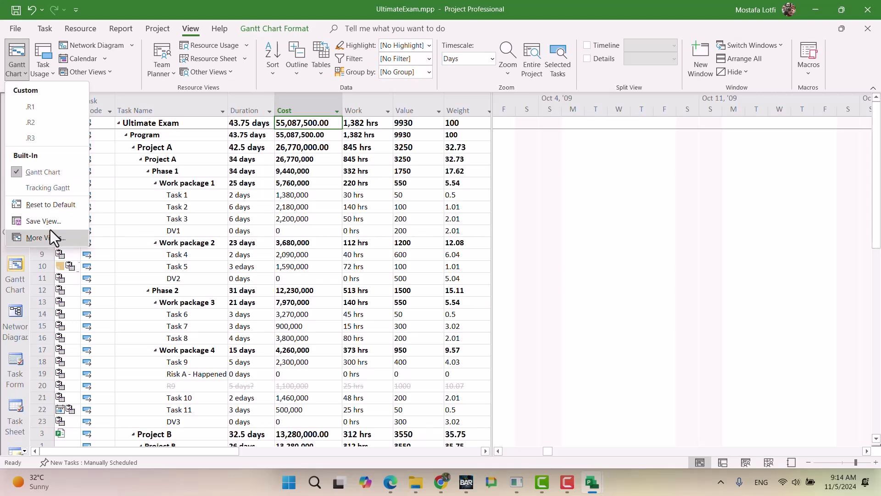
{"action": "left_click", "coordinate": [50, 237]}
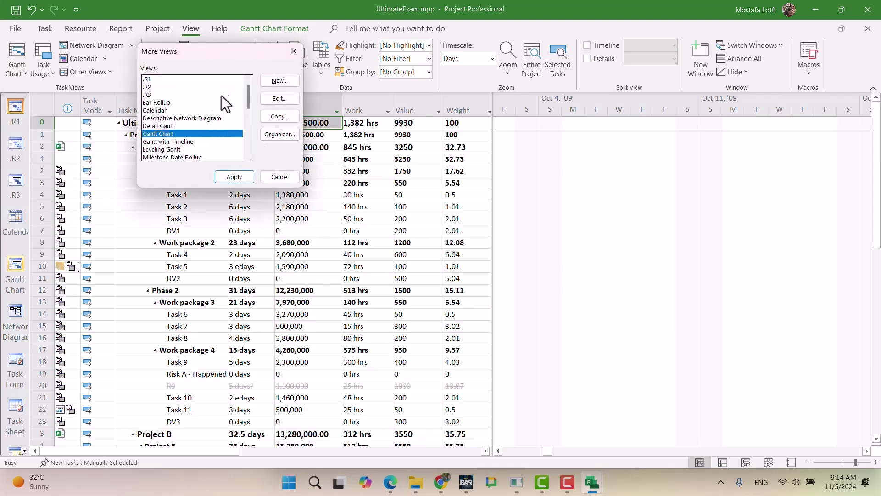
{"action": "left_click", "coordinate": [288, 81]}
{"action": "left_click", "coordinate": [210, 137]}
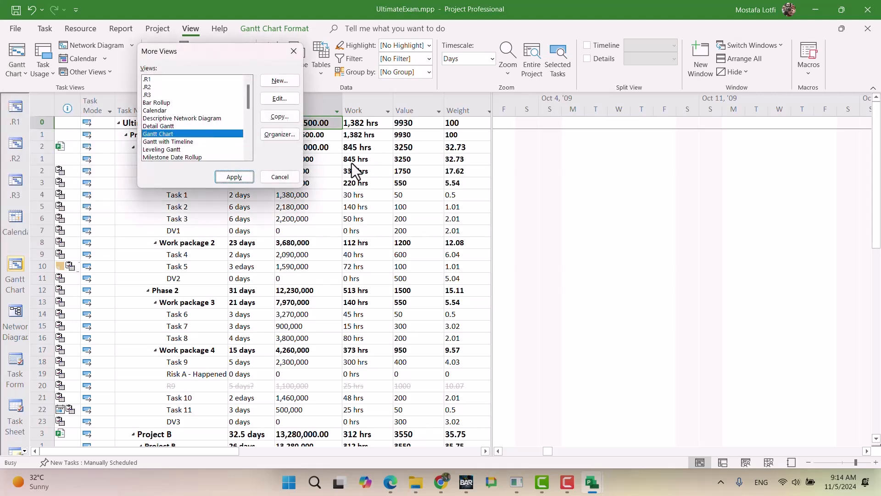
{"action": "type", "text": "R"}
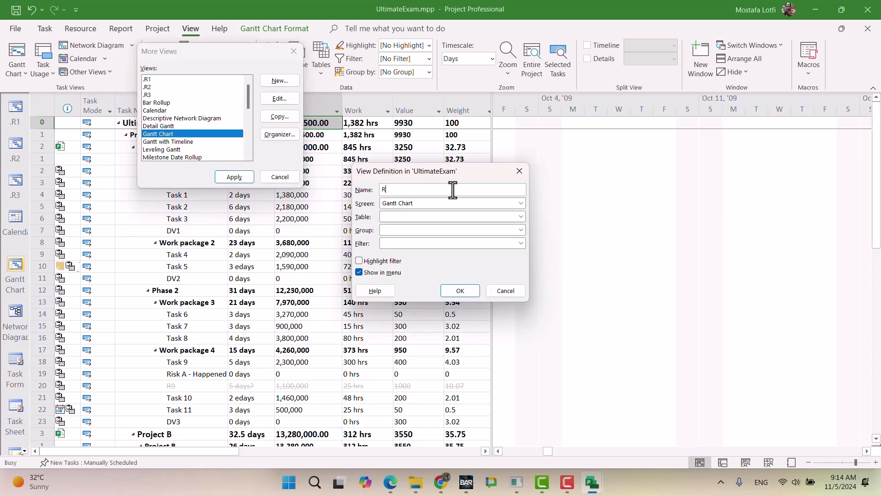
{"action": "type", "text": "3"}
{"action": "key", "text": "BackSpace"}
{"action": "type", "text": "4"}
{"action": "left_click", "coordinate": [411, 215]}
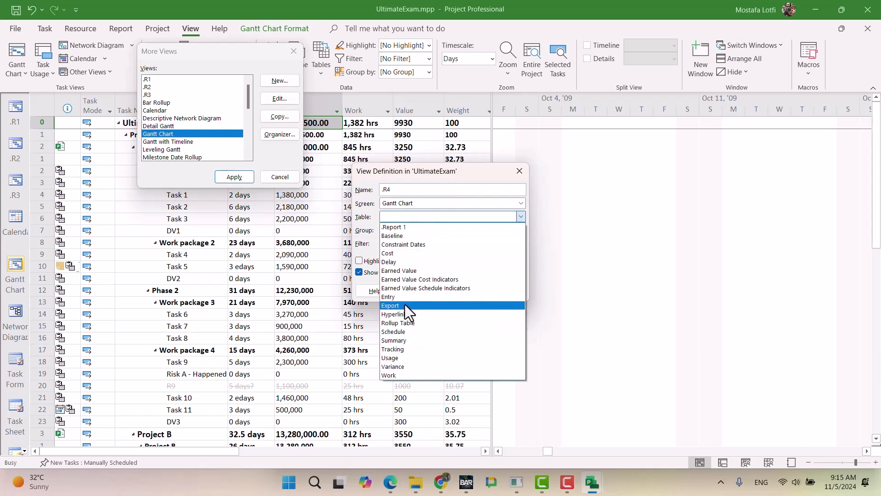
{"action": "left_click", "coordinate": [398, 236]}
{"action": "left_click", "coordinate": [520, 172]}
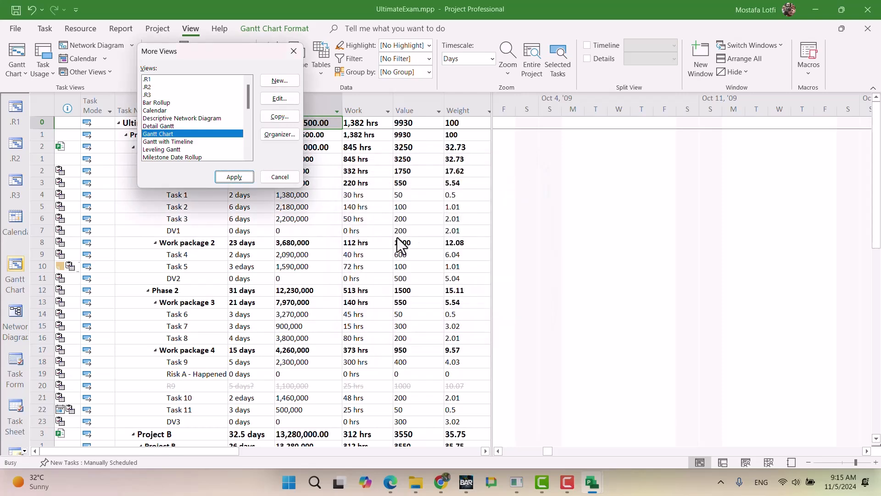
{"action": "left_click", "coordinate": [282, 180]}
Step: Recheck the Responsible report's requirements in the exam document and return to the project
{"action": "left_click", "coordinate": [440, 482]}
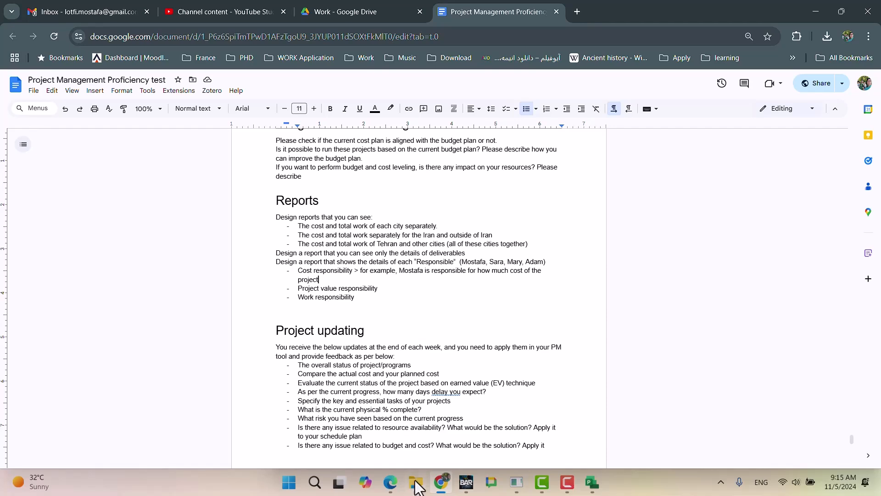
{"action": "left_click", "coordinate": [441, 483]}
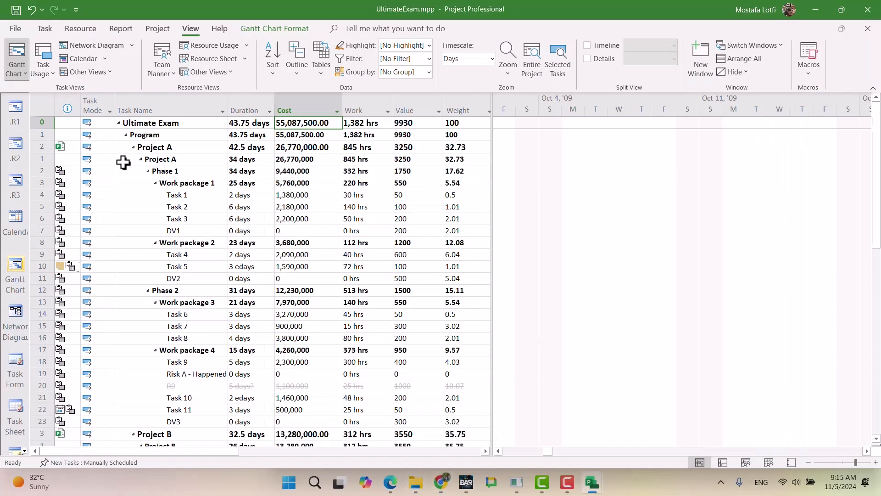
Step: Start a new task table definition named .Report2
{"action": "right_click", "coordinate": [43, 105]}
{"action": "left_click", "coordinate": [73, 282]}
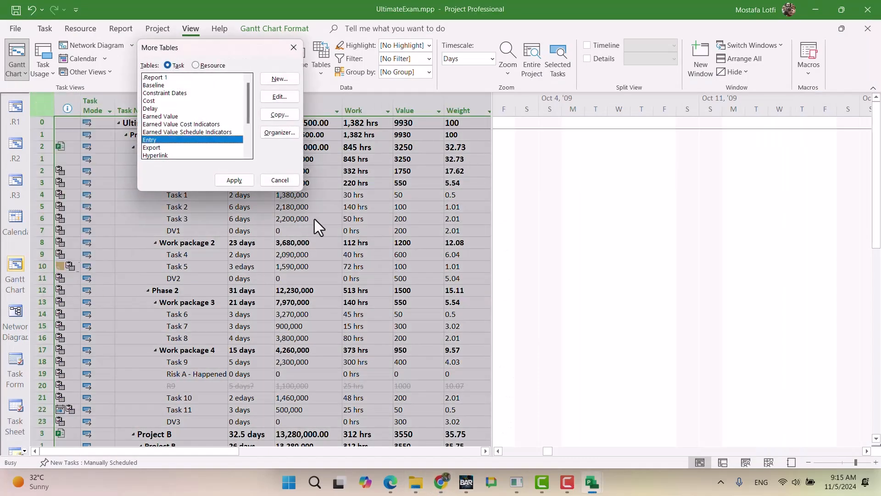
{"action": "left_click", "coordinate": [276, 79]}
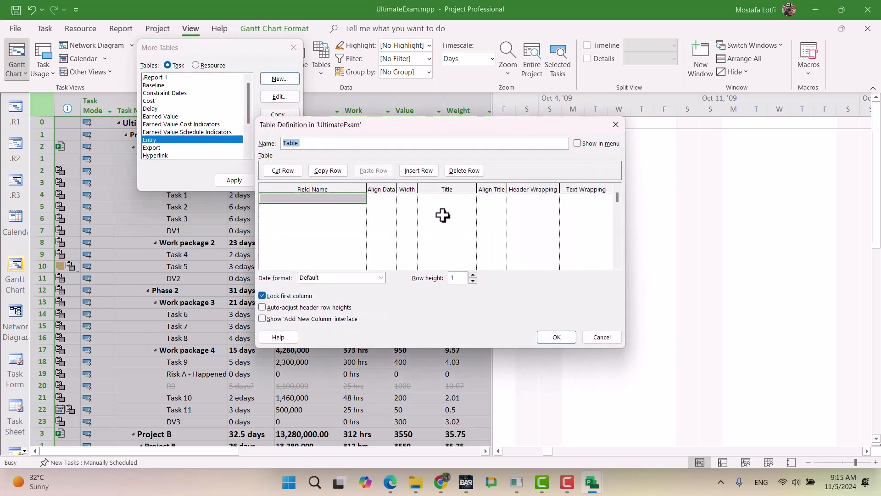
{"action": "type", "text": "."}
{"action": "key", "text": "Tab"}
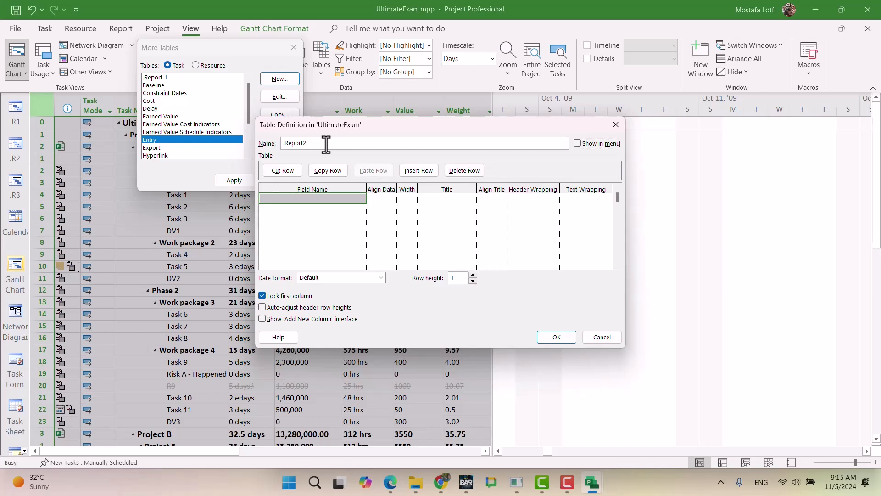
Step: Add the ID, Indicators and Name fields as the first rows of the .Report2 table
{"action": "left_click", "coordinate": [308, 198]}
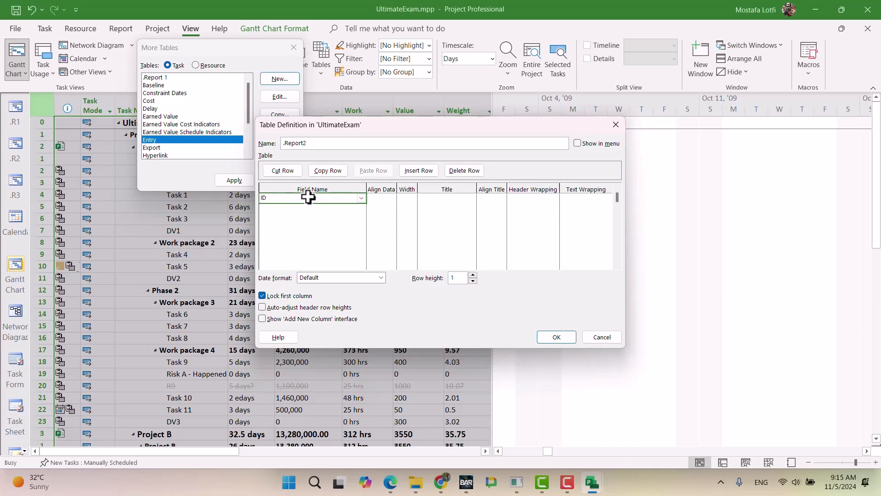
{"action": "type", "text": "ID"}
{"action": "key", "text": "Return"}
{"action": "key", "text": "Tab"}
{"action": "key", "text": "Tab"}
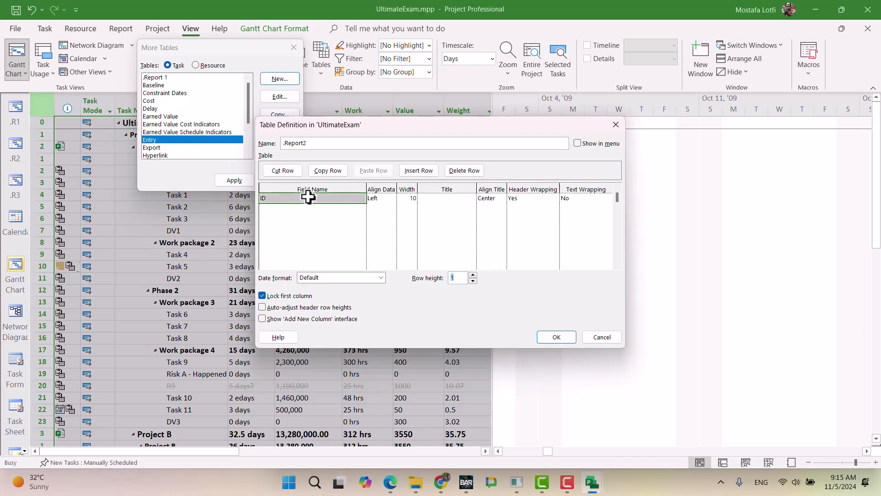
{"action": "left_click", "coordinate": [306, 209]}
{"action": "type", "text": "Indicators"}
{"action": "key", "text": "Return"}
{"action": "type", "text": "Name"}
{"action": "key", "text": "Return"}
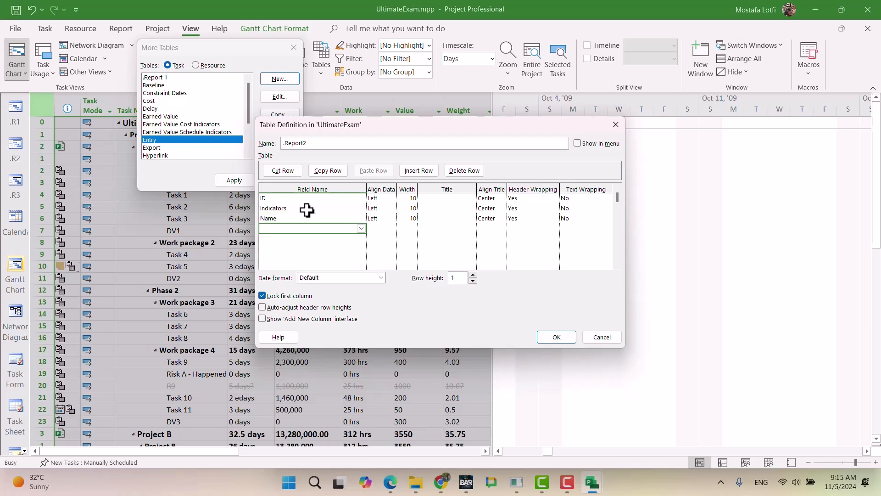
Step: Add the Work, Cost and Value fields to the .Report2 table, save it and apply it
{"action": "key", "text": "Return"}
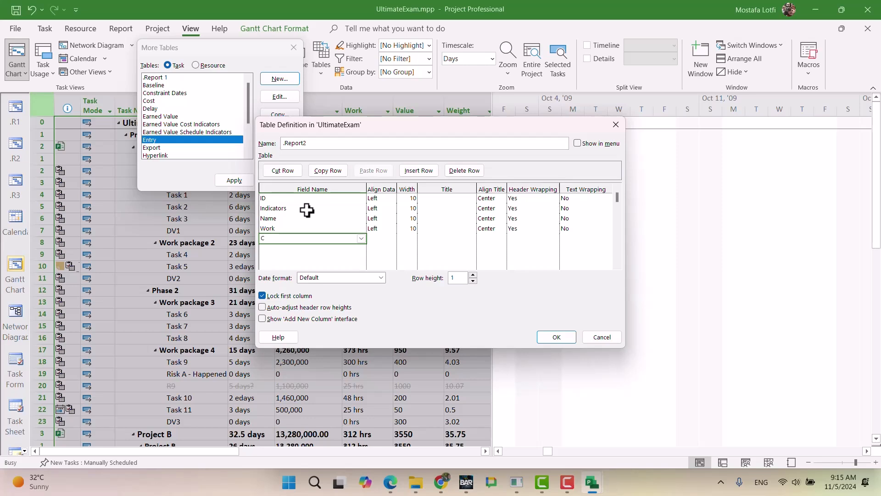
{"action": "type", "text": "CosT"}
{"action": "key", "text": "Return"}
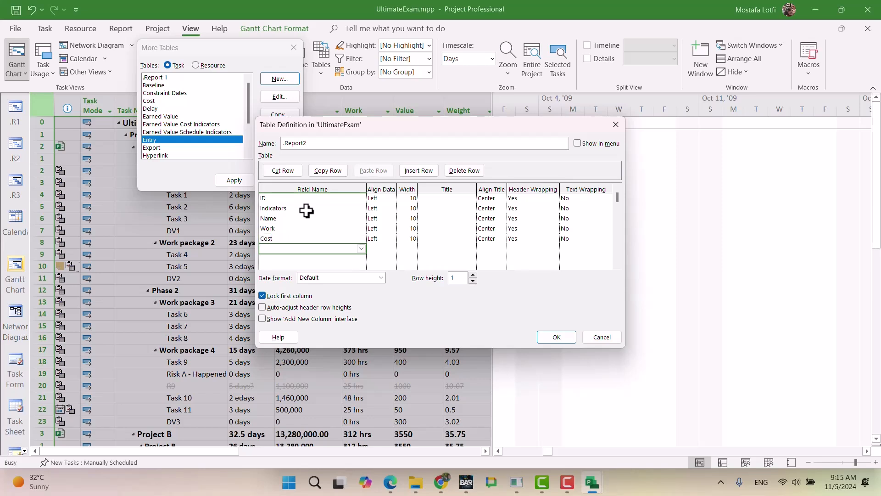
{"action": "type", "text": "Value"}
{"action": "key", "text": "Return"}
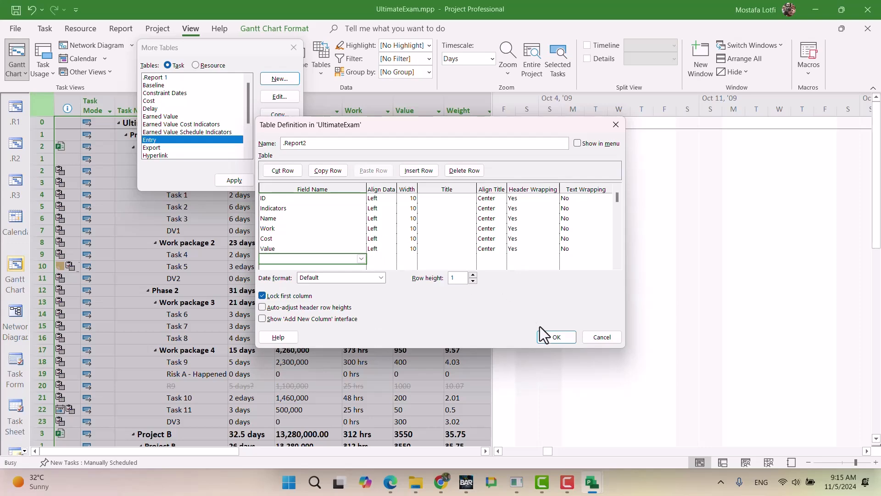
{"action": "left_click", "coordinate": [550, 335]}
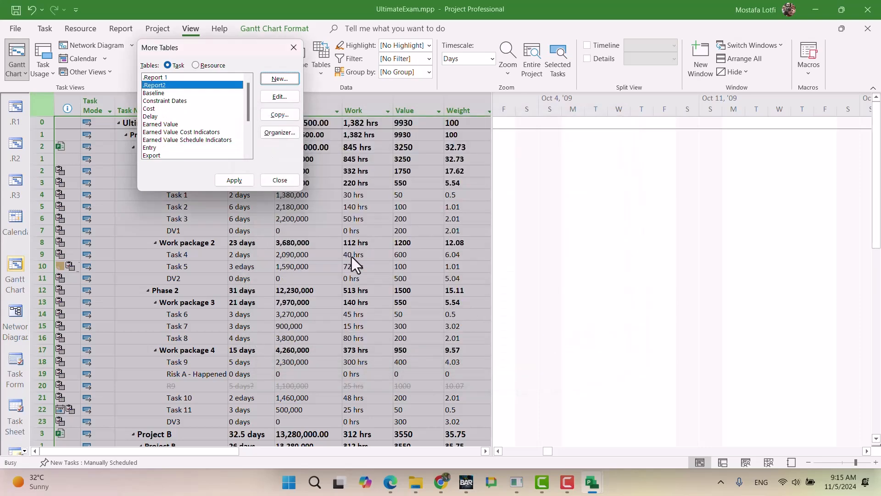
{"action": "left_click", "coordinate": [233, 180]}
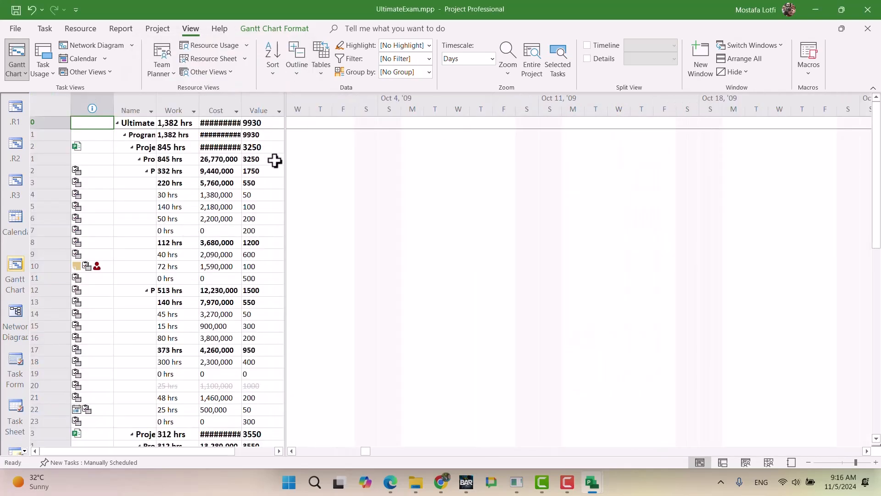
Step: Widen the table area, narrow the ID column and fit the Indicators, Name and Cost columns to their contents
{"action": "left_click_drag", "start_coordinate": [286, 156], "coordinate": [473, 173]}
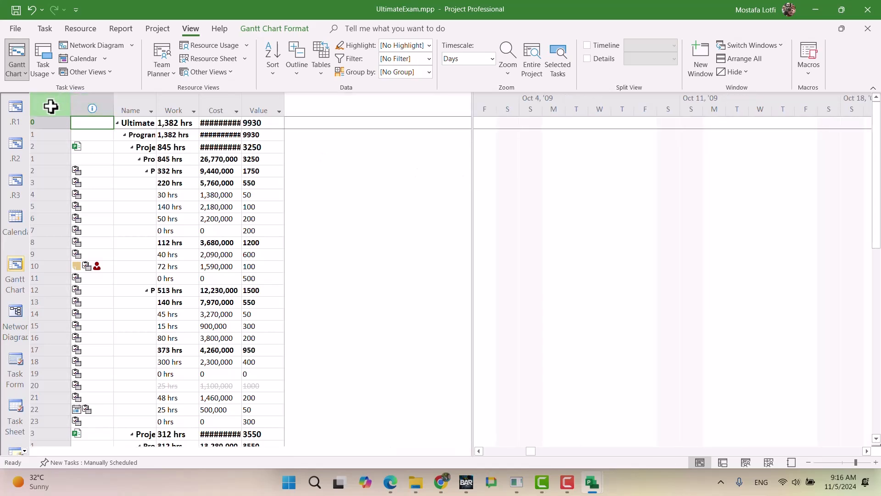
{"action": "mouse_move", "coordinate": [72, 107]}
{"action": "left_mouse_down"}
{"action": "mouse_move", "coordinate": [36, 104]}
{"action": "mouse_move", "coordinate": [79, 104]}
{"action": "mouse_move", "coordinate": [64, 104]}
{"action": "left_mouse_up"}
{"action": "double_click", "coordinate": [88, 106]}
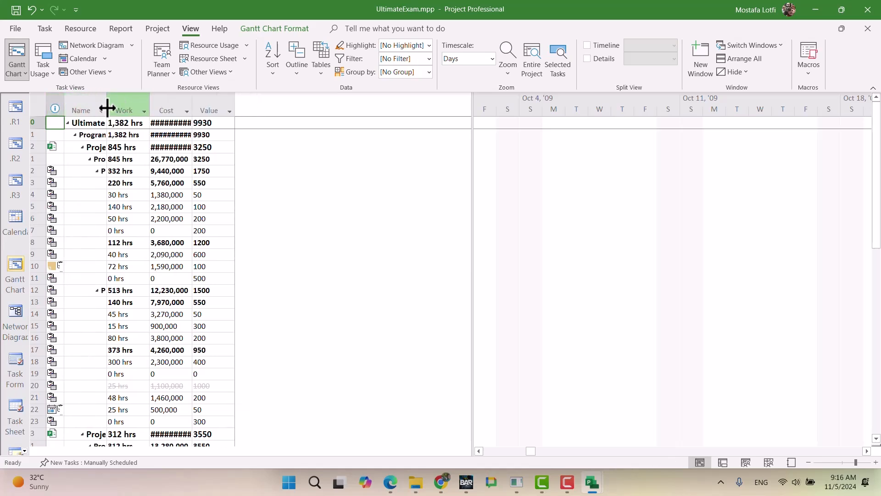
{"action": "double_click", "coordinate": [107, 105]}
{"action": "double_click", "coordinate": [270, 106]}
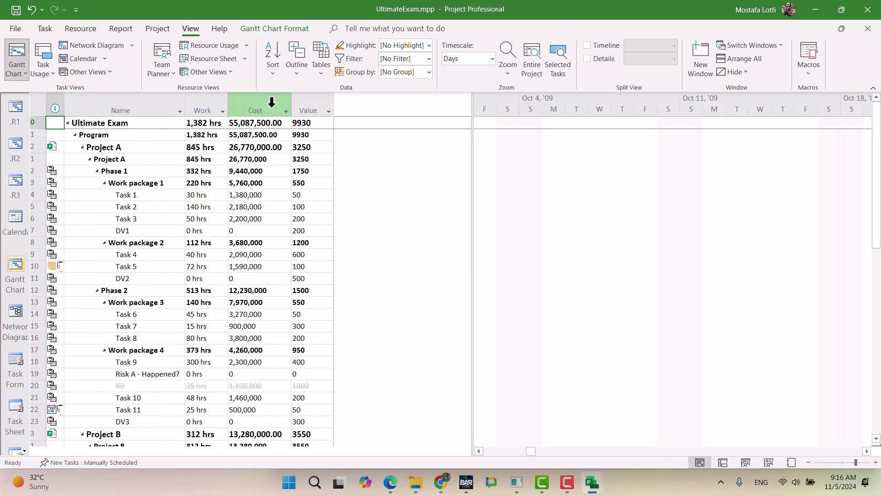
Step: Return the Gantt Chart to the Entry table and start a new single view named .R4
{"action": "right_click", "coordinate": [37, 104]}
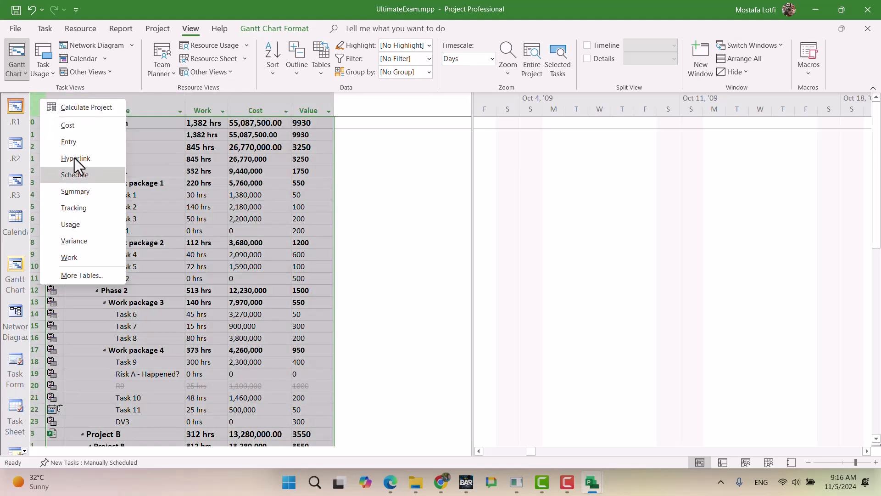
{"action": "left_click", "coordinate": [76, 138]}
{"action": "left_click", "coordinate": [17, 74]}
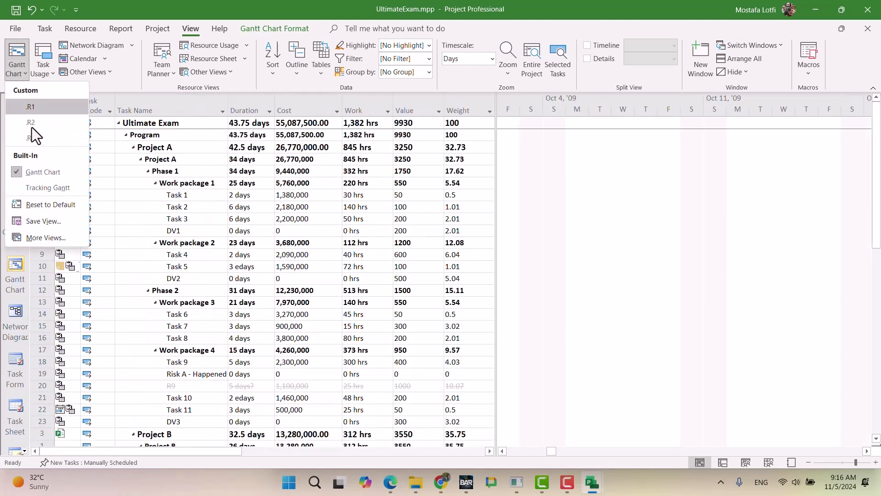
{"action": "left_click", "coordinate": [45, 237]}
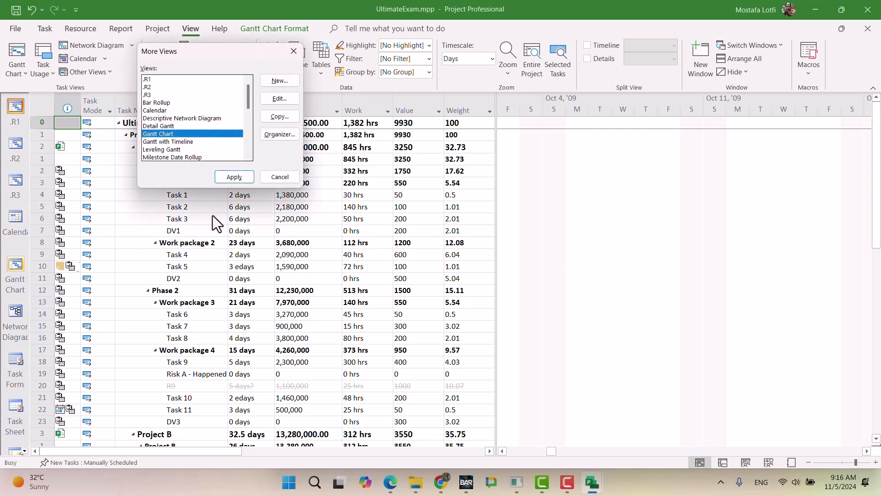
{"action": "left_click", "coordinate": [279, 82]}
{"action": "left_click", "coordinate": [227, 134]}
{"action": "type", "text": ".R4"}
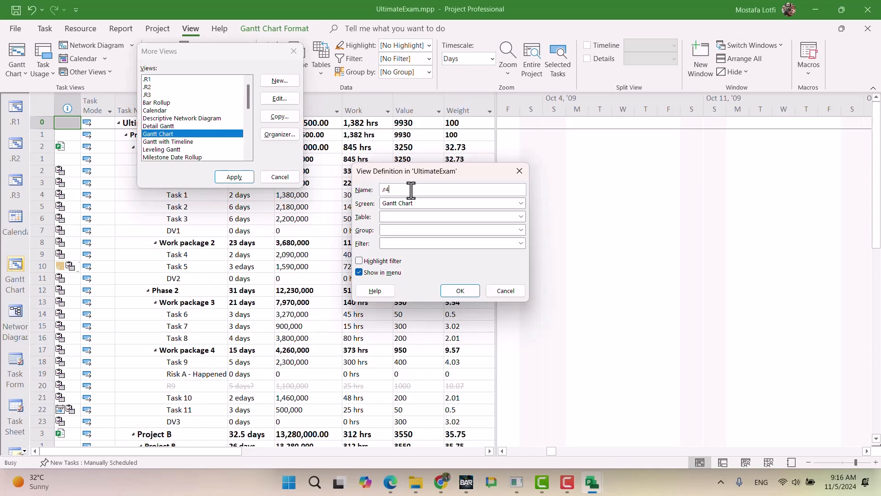
Step: Define the .R4 view with the .Report2 table, the .Report 2 group and the All Tasks filter, and save it
{"action": "left_click", "coordinate": [427, 215]}
{"action": "left_click", "coordinate": [430, 239]}
{"action": "left_click", "coordinate": [410, 230]}
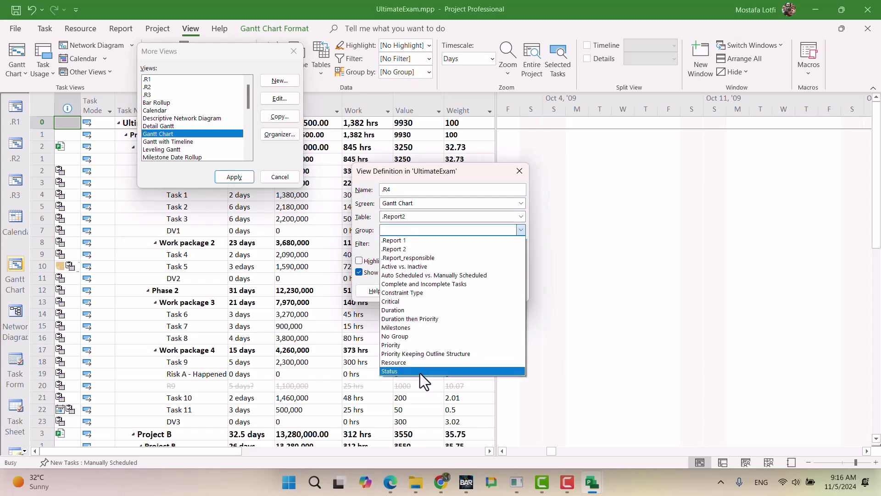
{"action": "left_click", "coordinate": [417, 337]}
{"action": "left_click", "coordinate": [393, 243]}
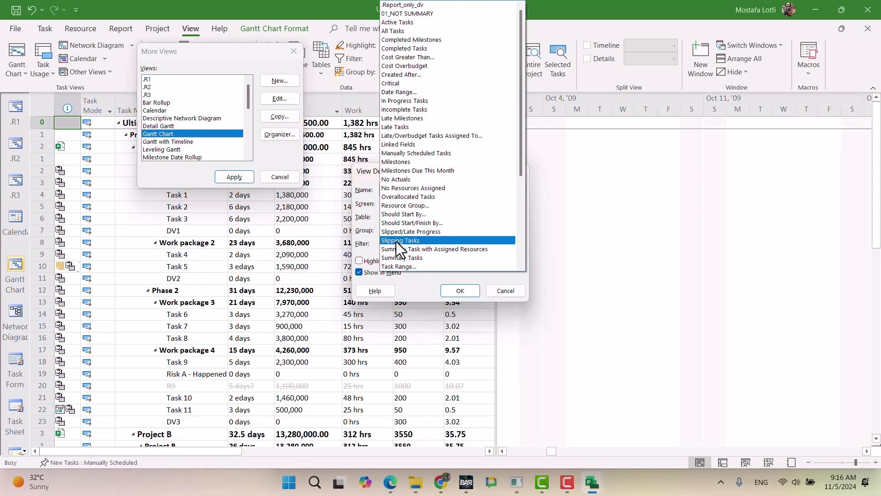
{"action": "left_click", "coordinate": [363, 235]}
{"action": "left_click", "coordinate": [415, 228]}
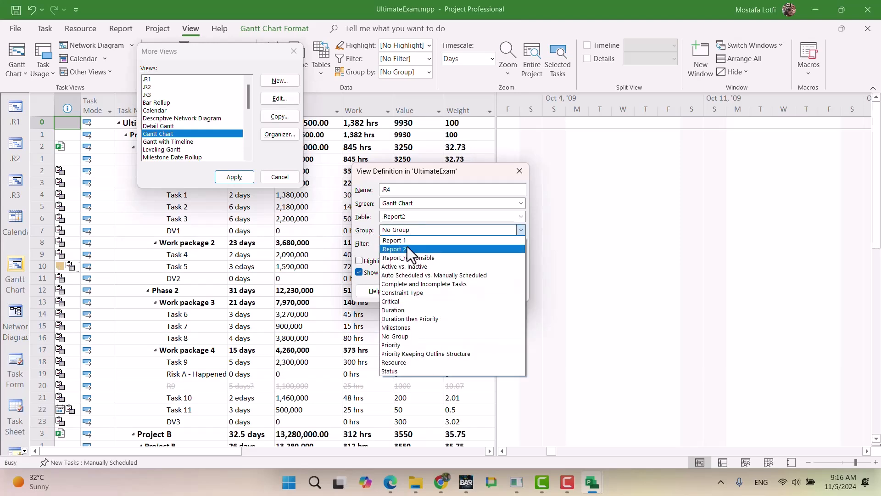
{"action": "left_click", "coordinate": [407, 248]}
{"action": "left_click", "coordinate": [407, 247]}
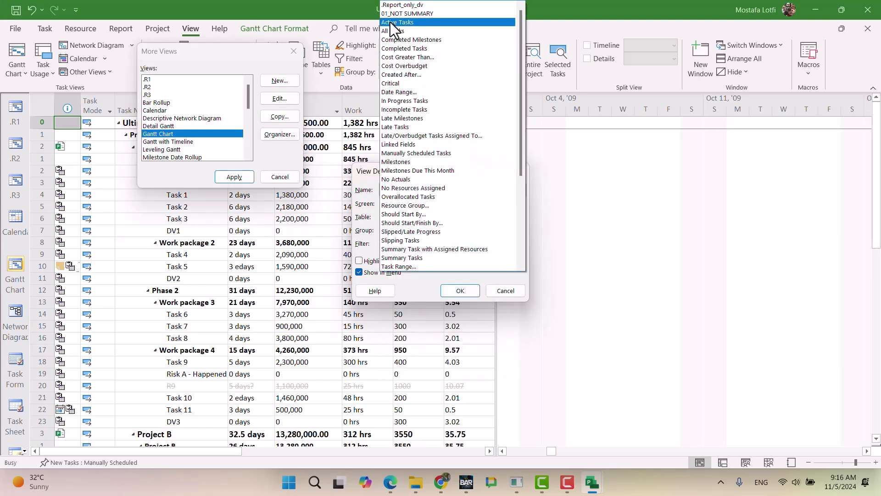
{"action": "left_click", "coordinate": [398, 31]}
{"action": "left_click", "coordinate": [459, 290]}
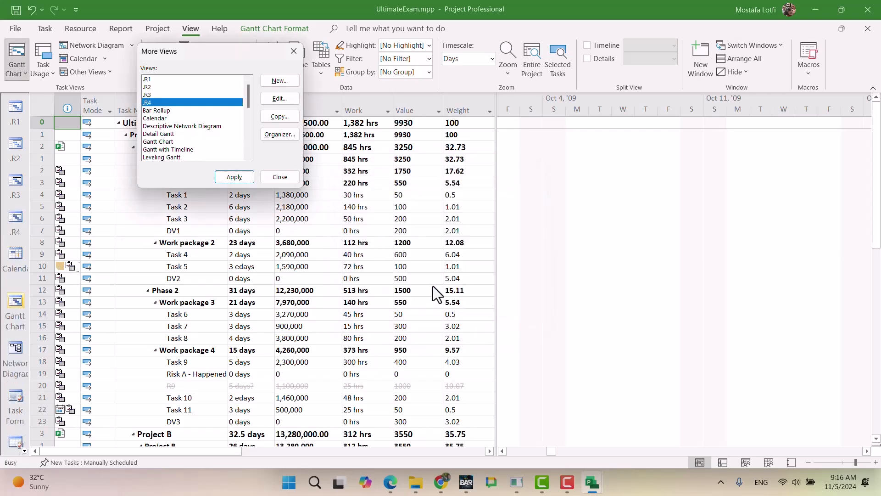
{"action": "left_click", "coordinate": [280, 177]}
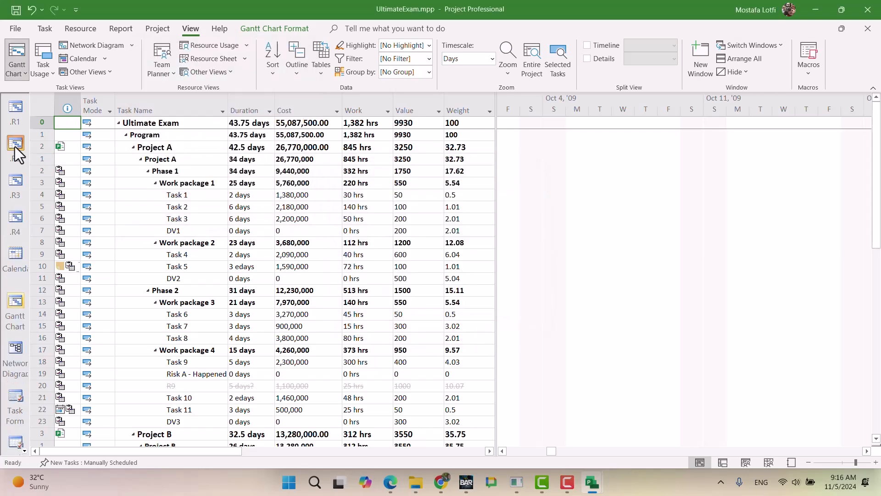
Step: Open the .R4 view and check which grouping it uses
{"action": "left_click", "coordinate": [11, 222]}
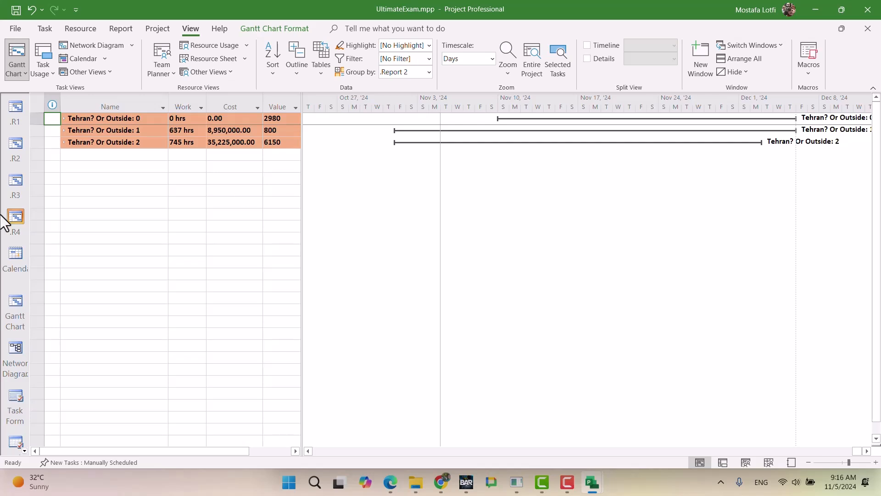
{"action": "left_click", "coordinate": [10, 186]}
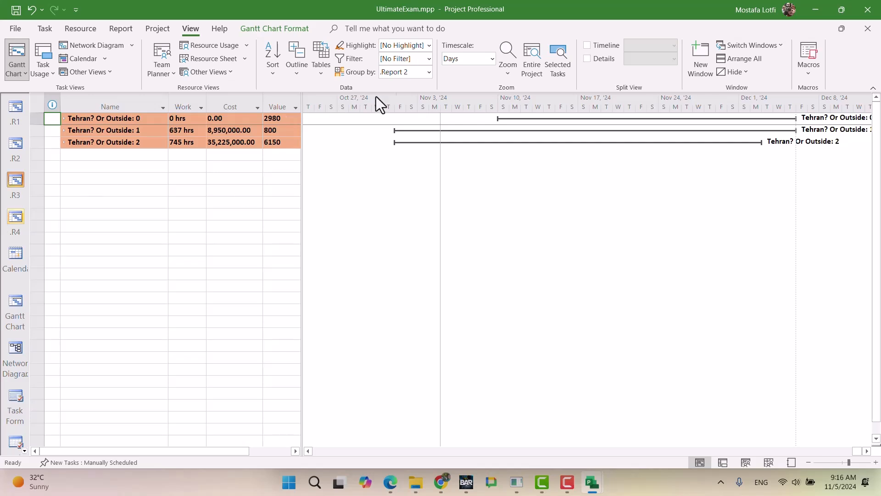
{"action": "left_click", "coordinate": [427, 73]}
{"action": "left_click", "coordinate": [426, 74]}
{"action": "left_click", "coordinate": [6, 225]}
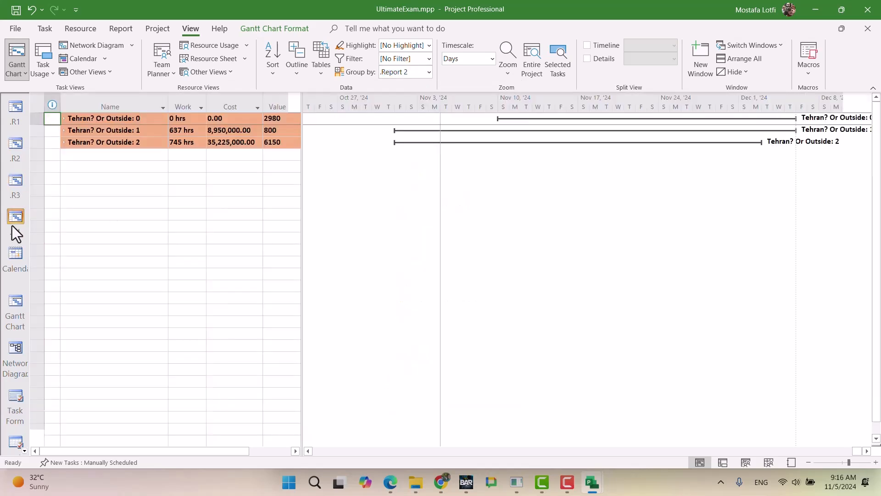
Step: Edit the .R4 view definition to use the .Report_responsible group and apply the view
{"action": "left_click", "coordinate": [20, 73]}
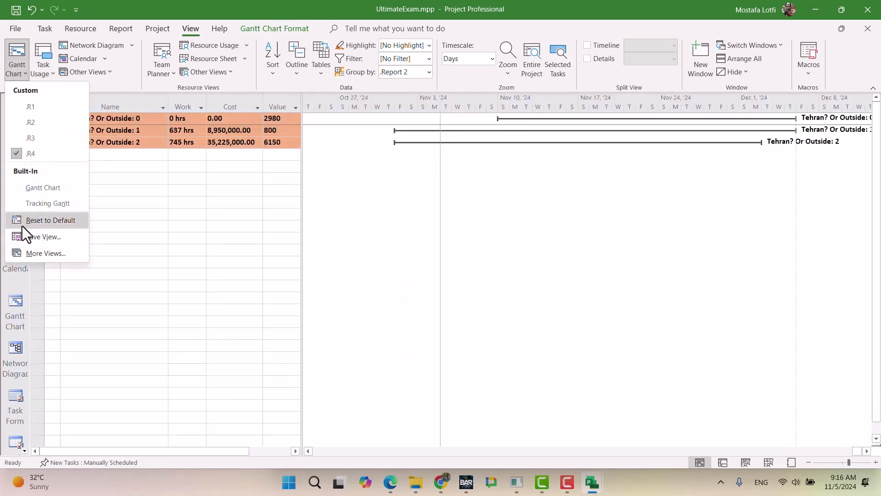
{"action": "left_click", "coordinate": [21, 253]}
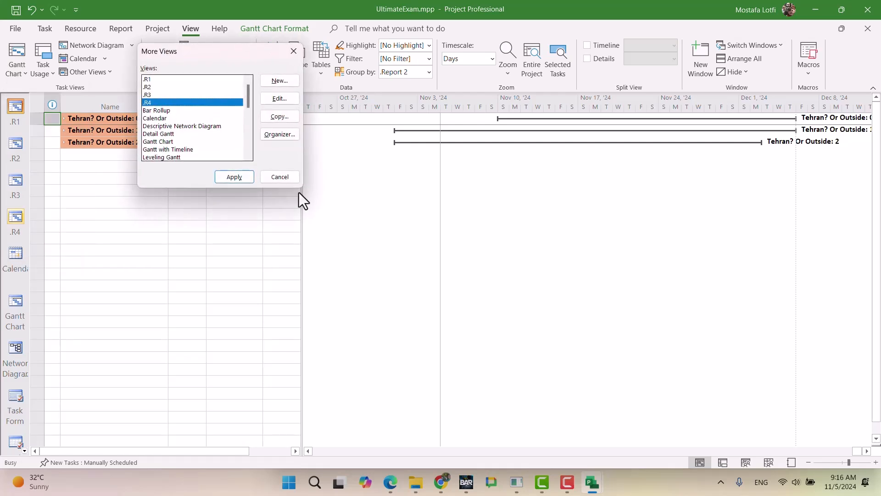
{"action": "left_click", "coordinate": [281, 99]}
{"action": "left_click", "coordinate": [423, 233]}
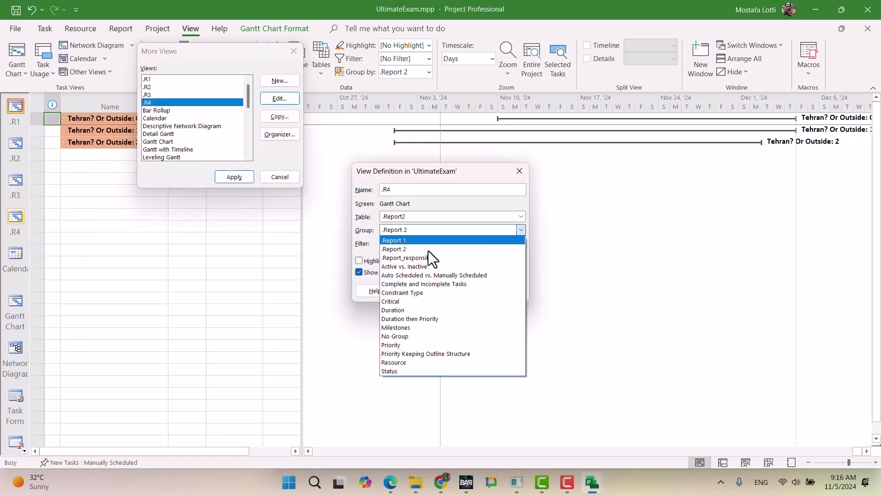
{"action": "left_click", "coordinate": [431, 258]}
{"action": "left_click", "coordinate": [460, 290]}
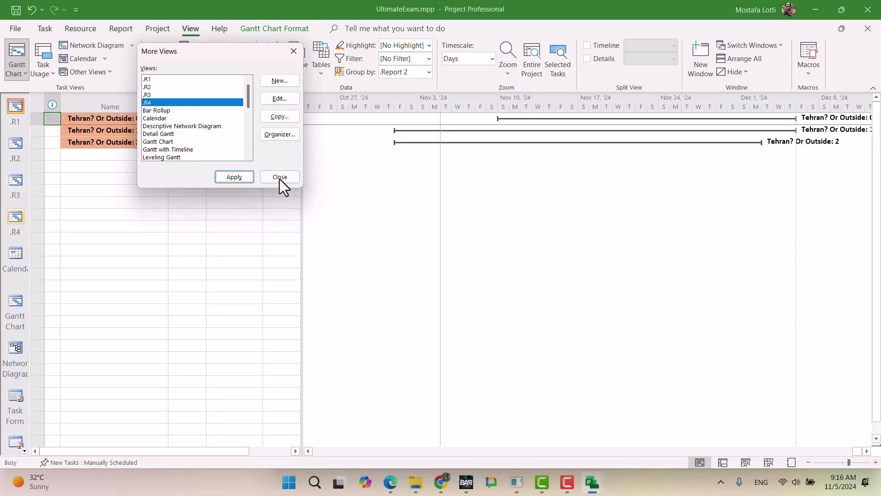
{"action": "left_click", "coordinate": [231, 177]}
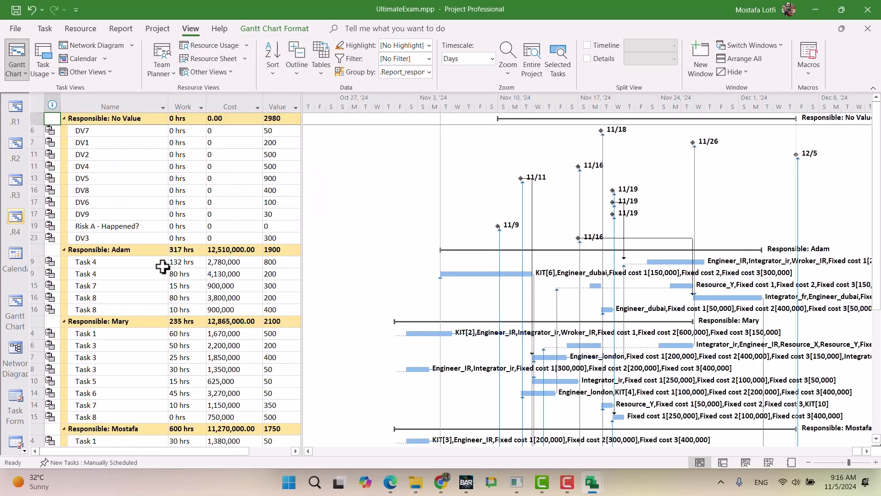
Step: Collapse the No Value group in .R4, check the report requirements in the exam document and return to the project
{"action": "left_click", "coordinate": [64, 118]}
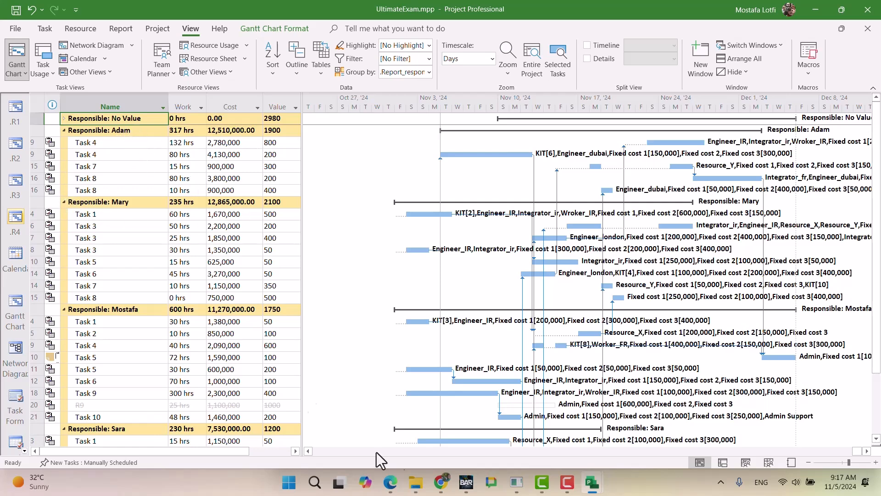
{"action": "left_click", "coordinate": [441, 482]}
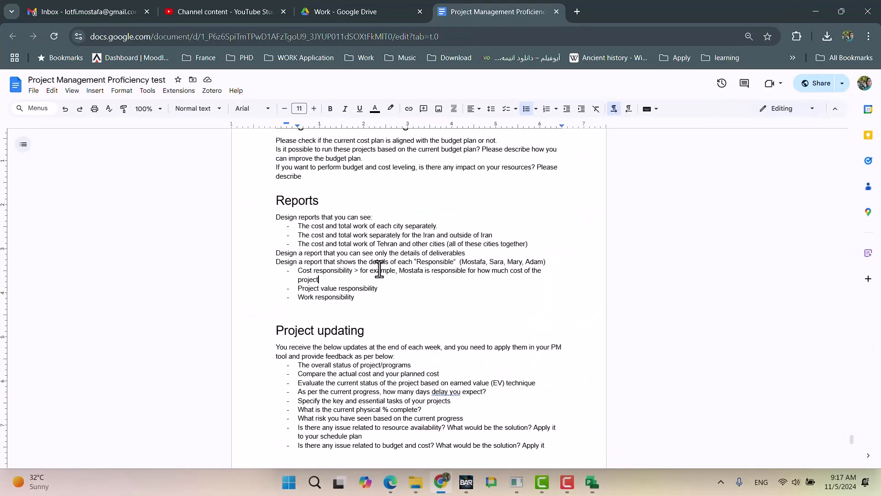
{"action": "left_click", "coordinate": [446, 488]}
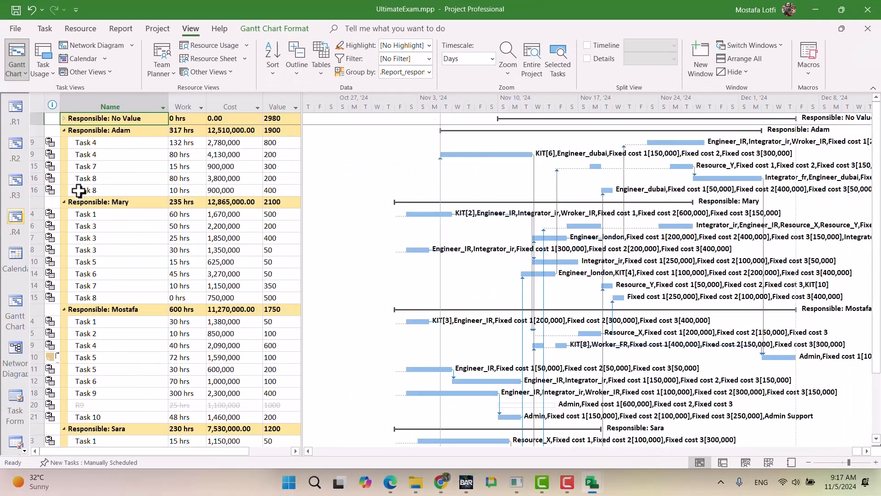
Step: Collapse the four named Responsible groups in the .R4 view so only their summary rows are listed
{"action": "left_click", "coordinate": [64, 130]}
{"action": "left_click", "coordinate": [64, 143]}
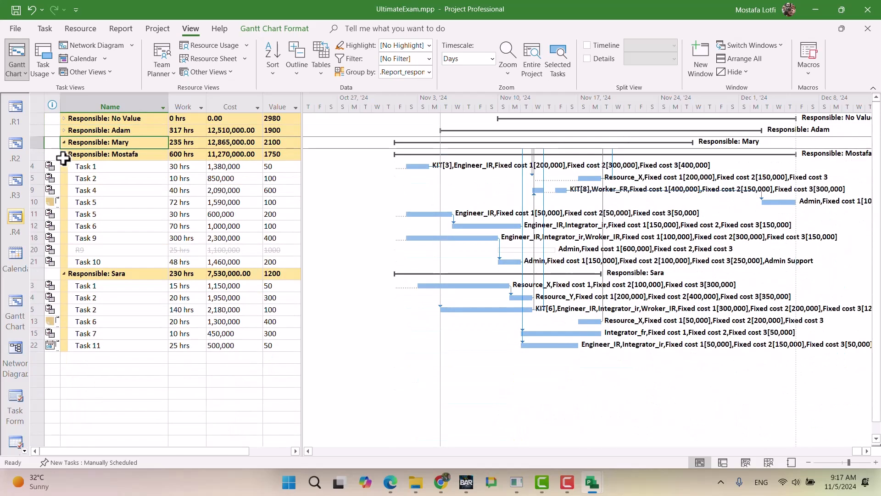
{"action": "left_click", "coordinate": [64, 154]}
{"action": "left_click", "coordinate": [64, 166]}
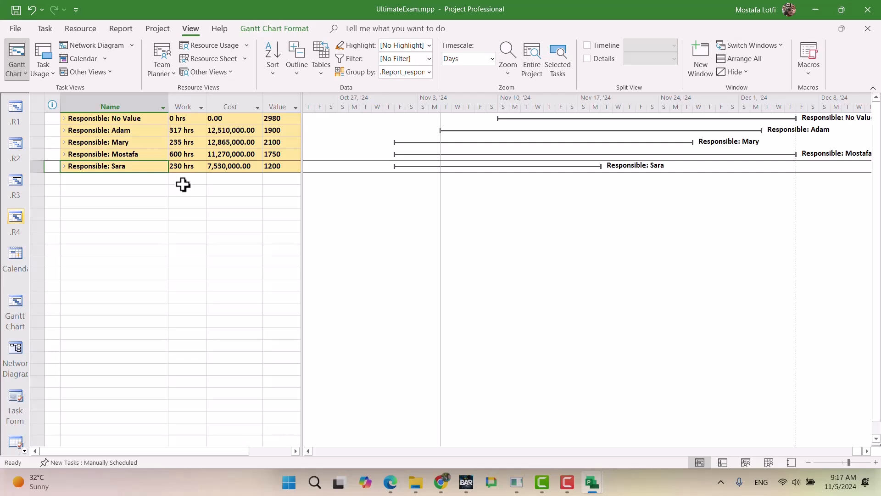
Step: Check the work, cost and value totals of the last Responsible group in .R4 and look through its tasks
{"action": "left_click", "coordinate": [181, 166]}
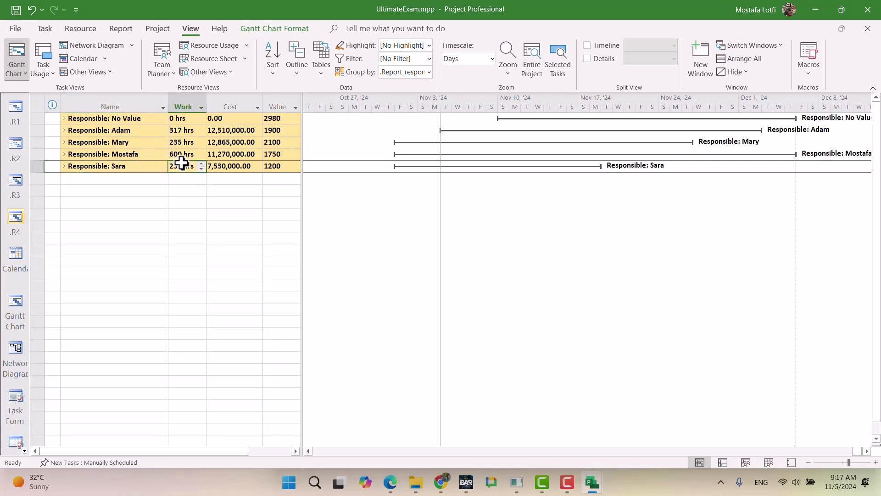
{"action": "left_click", "coordinate": [257, 166]}
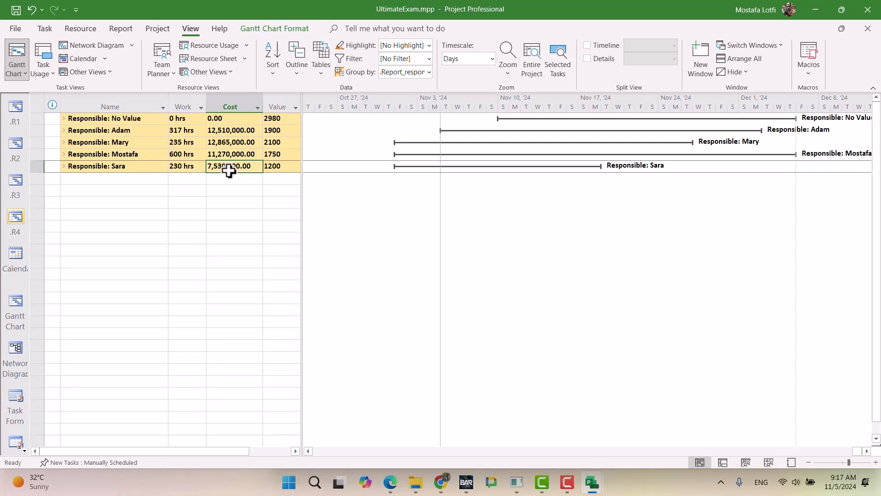
{"action": "left_click", "coordinate": [275, 168]}
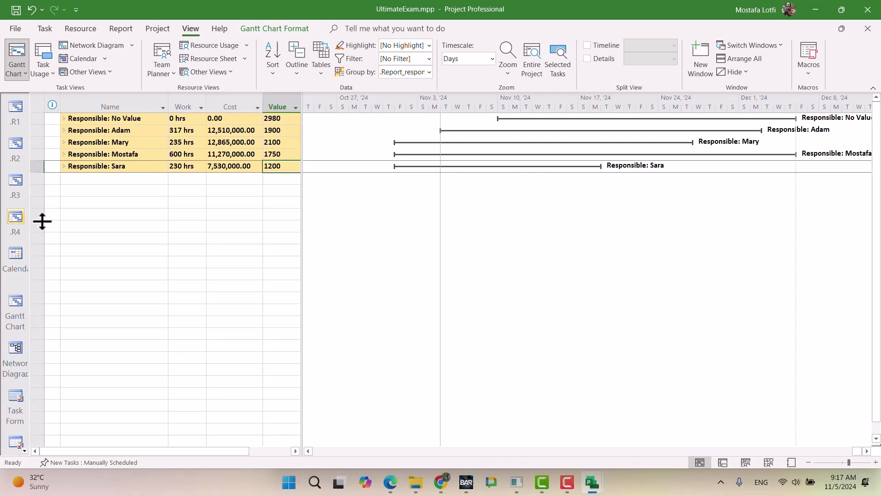
{"action": "left_click", "coordinate": [64, 166]}
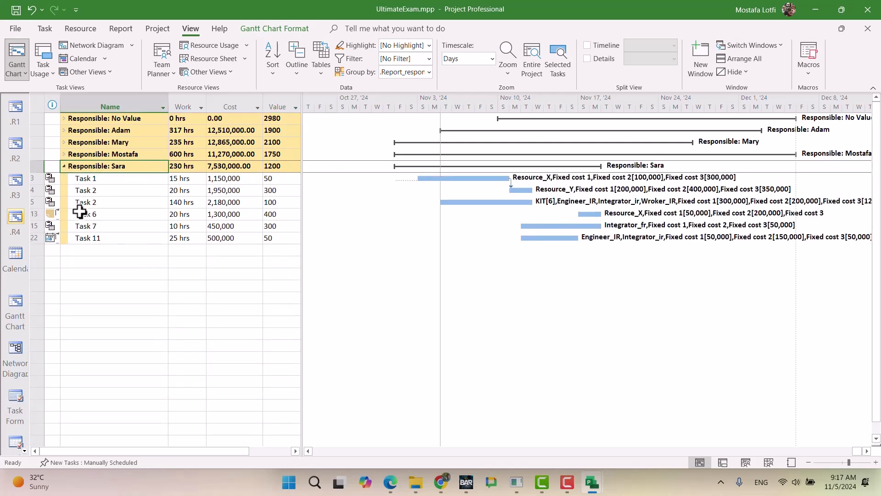
{"action": "left_click", "coordinate": [64, 166]}
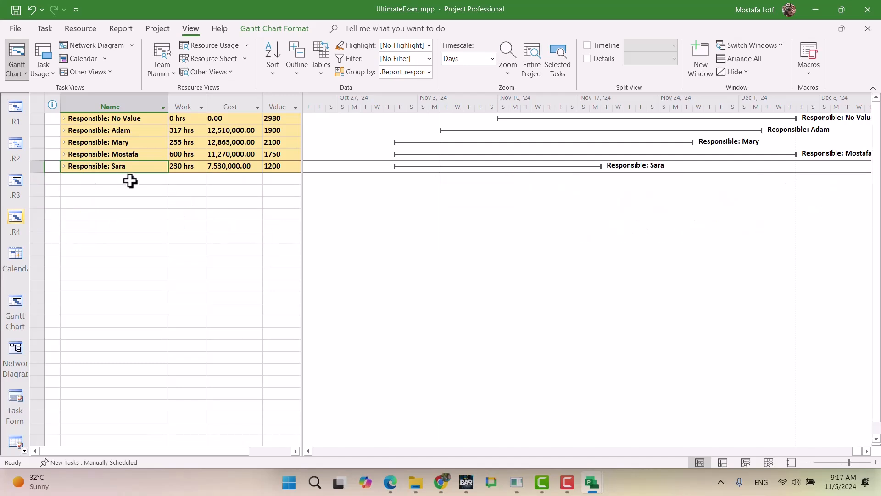
{"action": "left_click", "coordinate": [15, 219]}
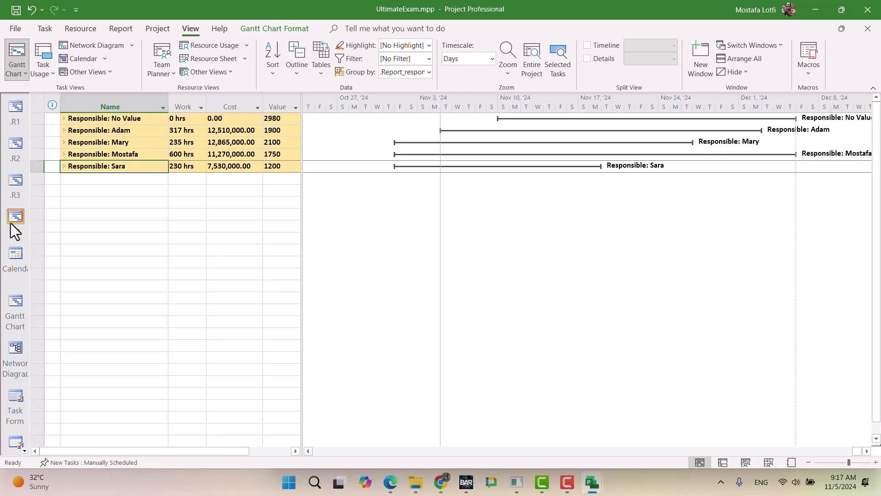
Step: Reread the city and Iran/outside Iran cost and work requirements in the exam document and return to the project
{"action": "left_click", "coordinate": [441, 483]}
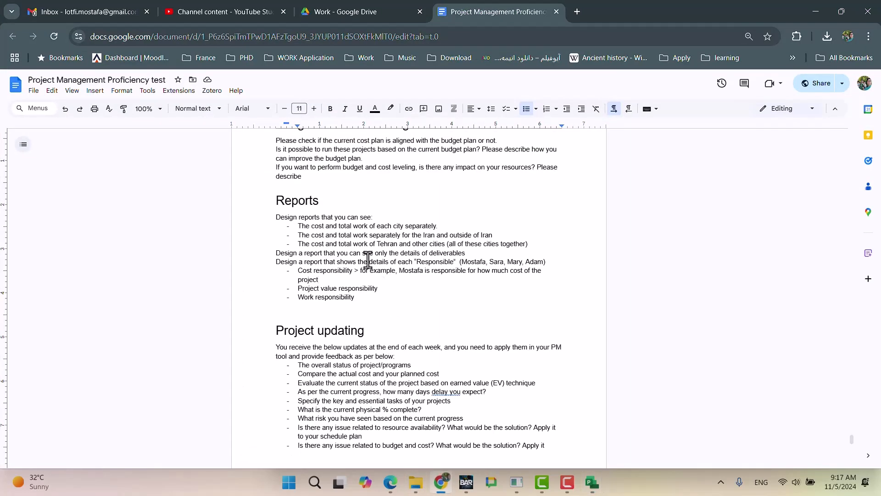
{"action": "left_click_drag", "start_coordinate": [521, 236], "coordinate": [312, 218]}
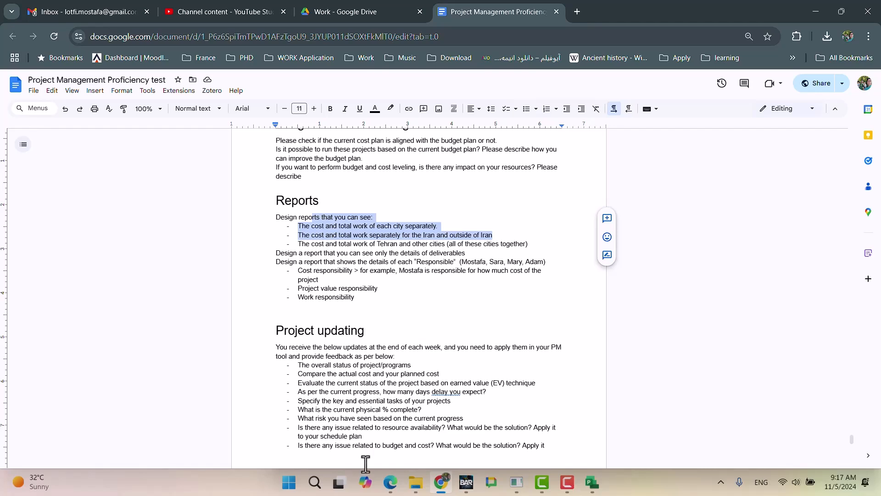
{"action": "left_click", "coordinate": [440, 482]}
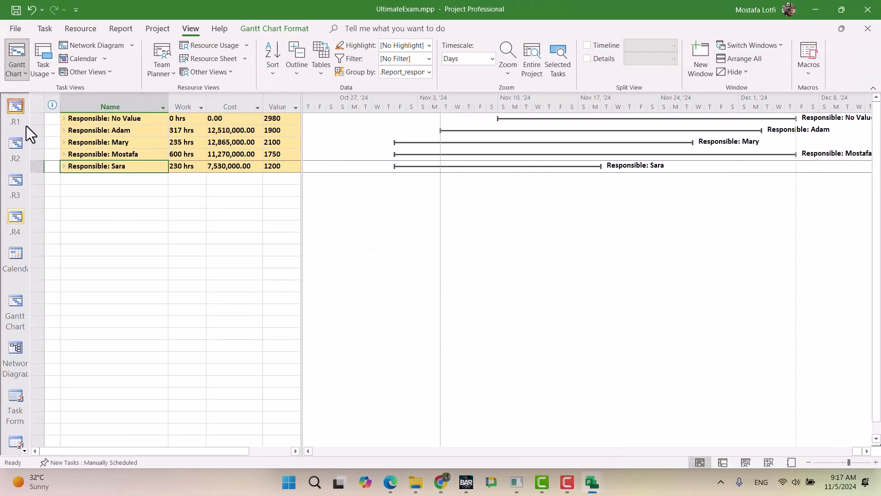
Step: Open the .R1 view and add Flag1 (Iran) as a third grouping level in the .Report 1 group definition
{"action": "left_click", "coordinate": [19, 111]}
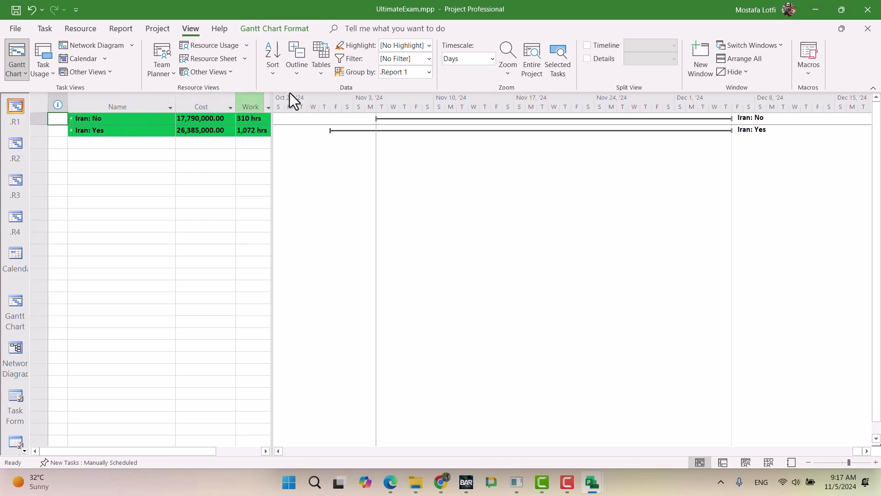
{"action": "left_click", "coordinate": [429, 72]}
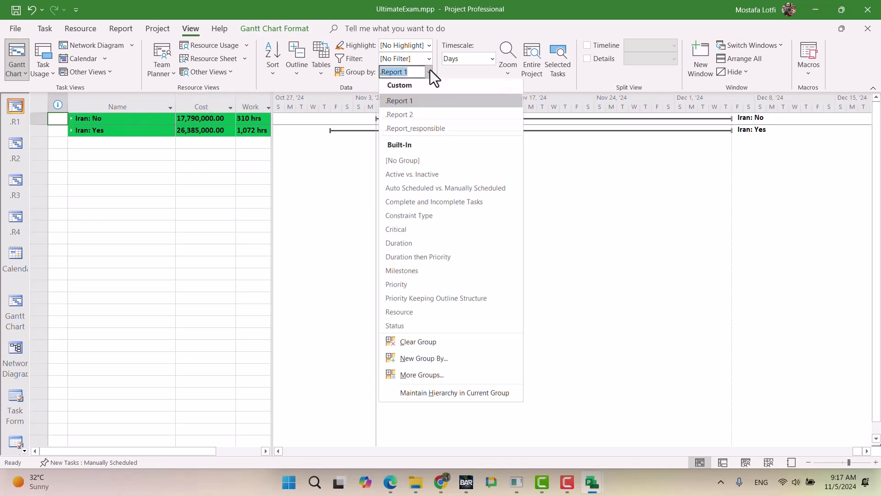
{"action": "left_click", "coordinate": [434, 377]}
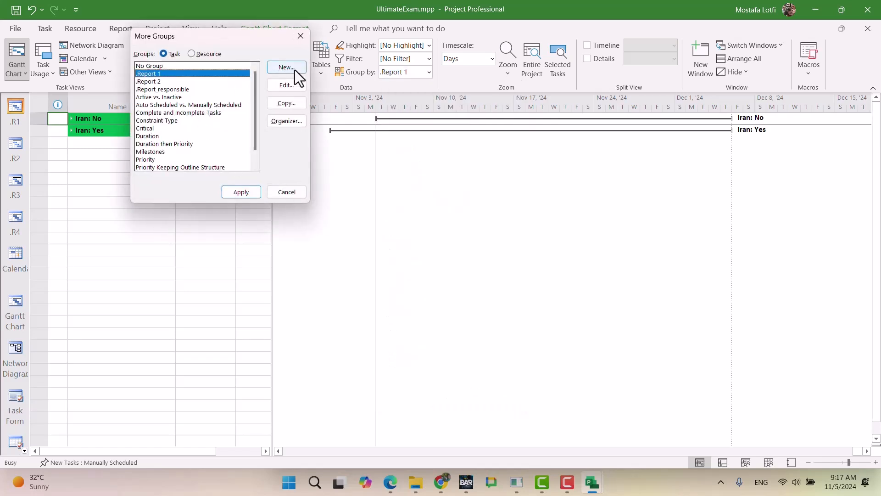
{"action": "left_click", "coordinate": [286, 85]}
{"action": "left_click", "coordinate": [388, 187]}
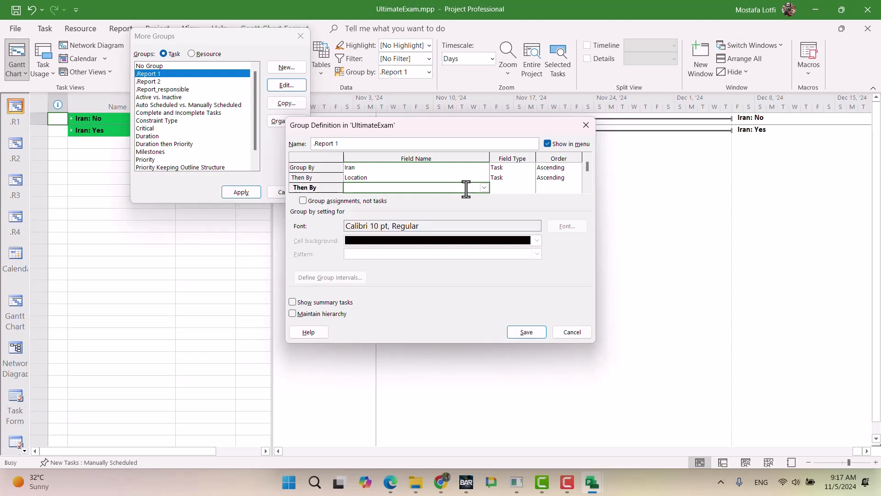
{"action": "left_click", "coordinate": [485, 188]}
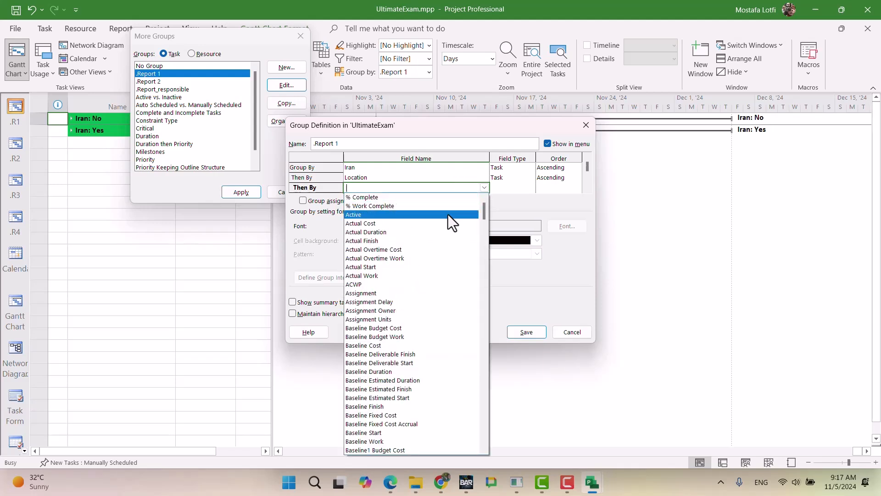
{"action": "type", "text": "Flag1 (Iran)"}
{"action": "key", "text": "Return"}
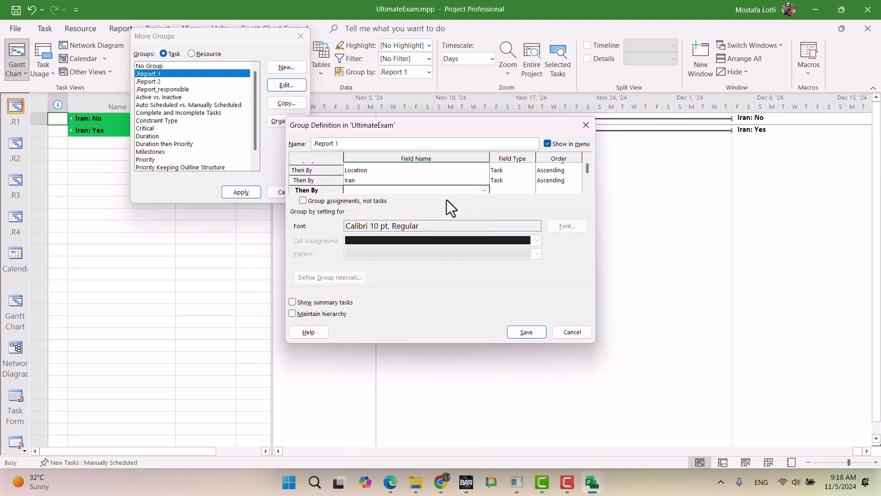
Step: Review the grouping levels of .Report 1, save the definition and reapply the .R1 view
{"action": "left_click", "coordinate": [389, 178]}
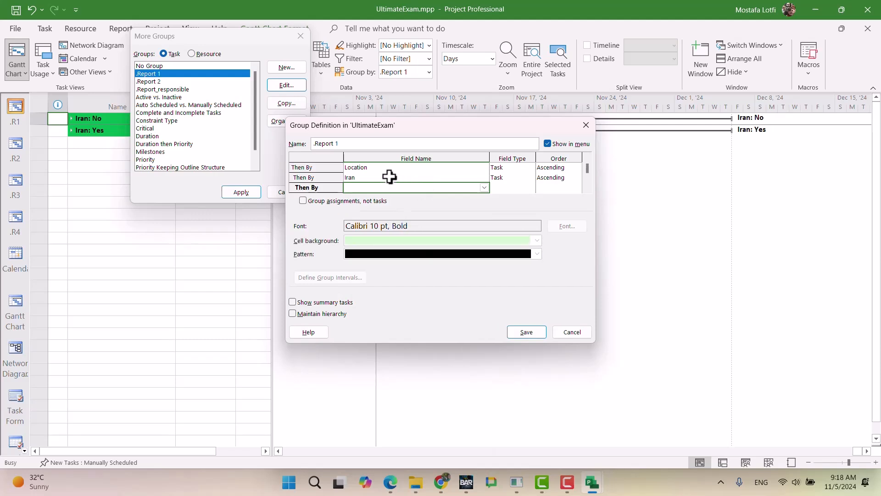
{"action": "left_click", "coordinate": [393, 168]}
{"action": "left_click", "coordinate": [393, 178]}
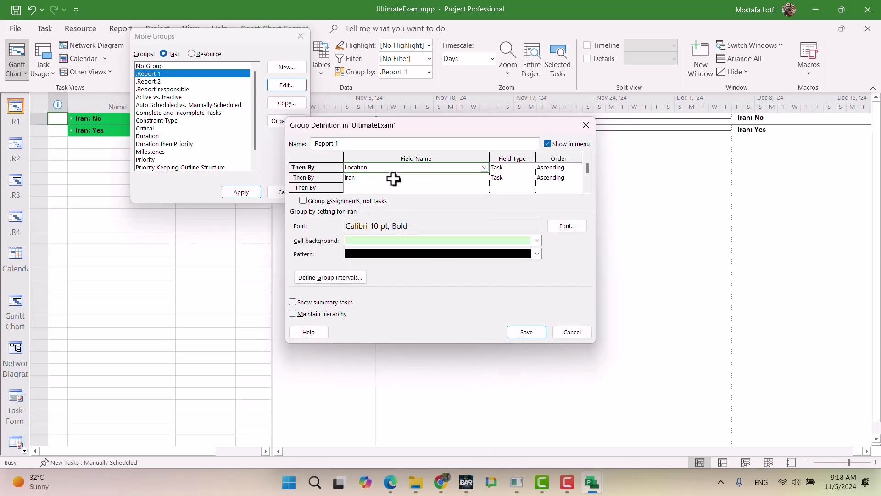
{"action": "left_click", "coordinate": [526, 331]}
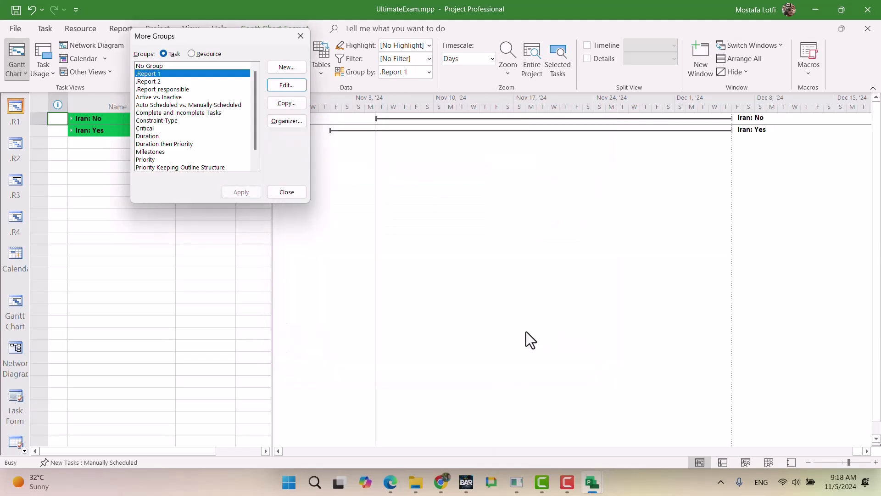
{"action": "left_click", "coordinate": [299, 190]}
{"action": "left_click", "coordinate": [15, 108]}
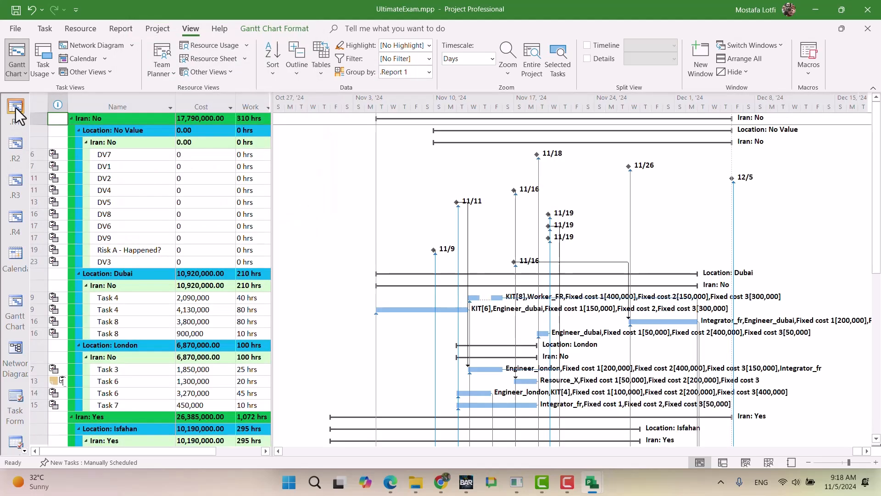
Step: Collapse every Location group under Iran: No and Iran: Yes in the .R1 view
{"action": "left_click", "coordinate": [85, 143]}
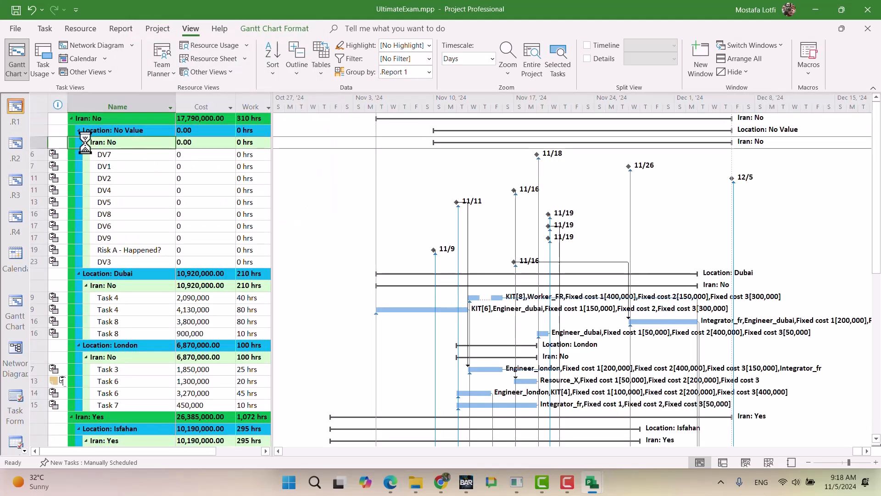
{"action": "left_click", "coordinate": [85, 143]}
{"action": "left_click", "coordinate": [79, 131]}
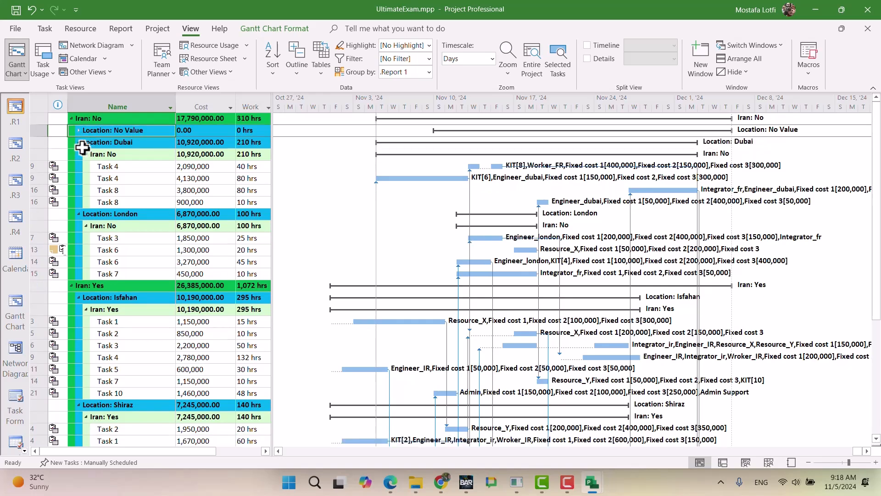
{"action": "left_click", "coordinate": [78, 142]}
{"action": "left_click", "coordinate": [78, 154]}
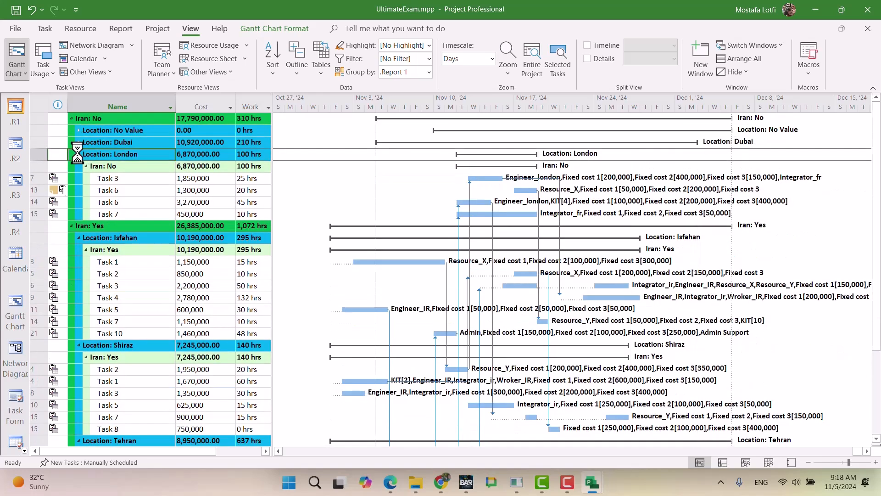
{"action": "left_click", "coordinate": [78, 155]}
{"action": "left_click", "coordinate": [78, 179]}
{"action": "left_click", "coordinate": [79, 179]}
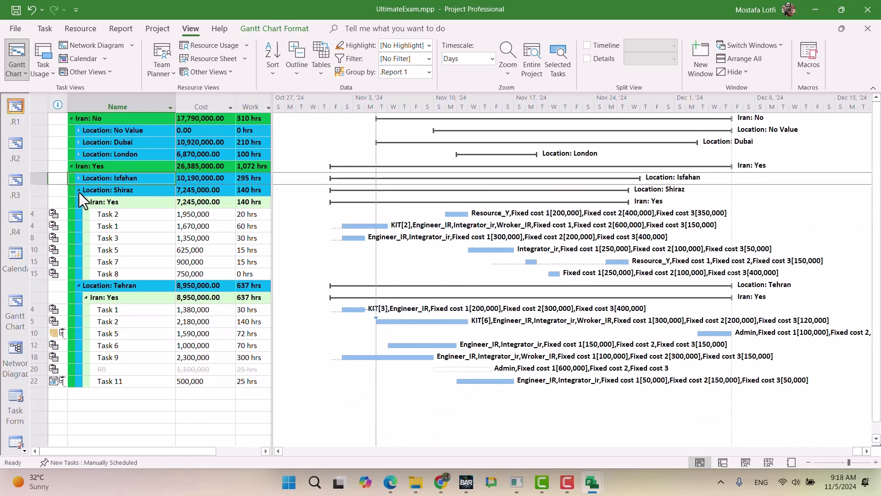
{"action": "left_click", "coordinate": [79, 190]}
{"action": "left_click", "coordinate": [78, 202]}
{"action": "left_click", "coordinate": [78, 202]}
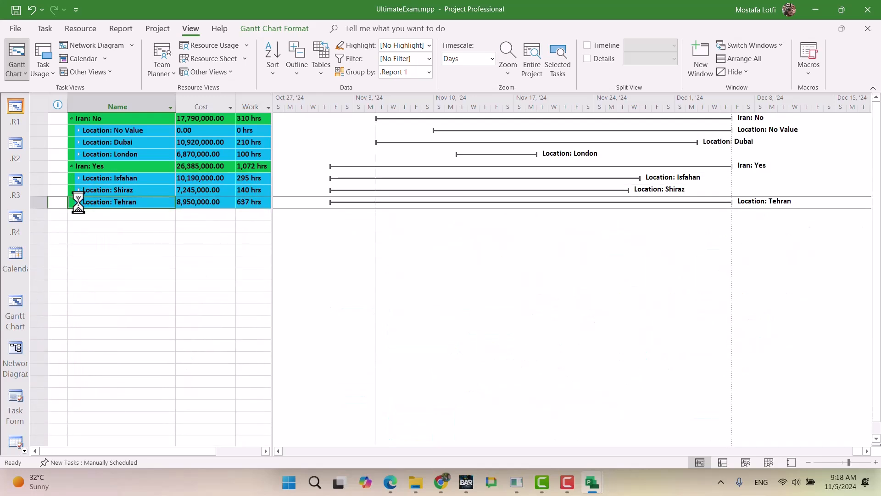
Step: Examine how the Iran: No and Iran: Yes groups and their Location subgroups are arranged in .R1
{"action": "left_click", "coordinate": [167, 248]}
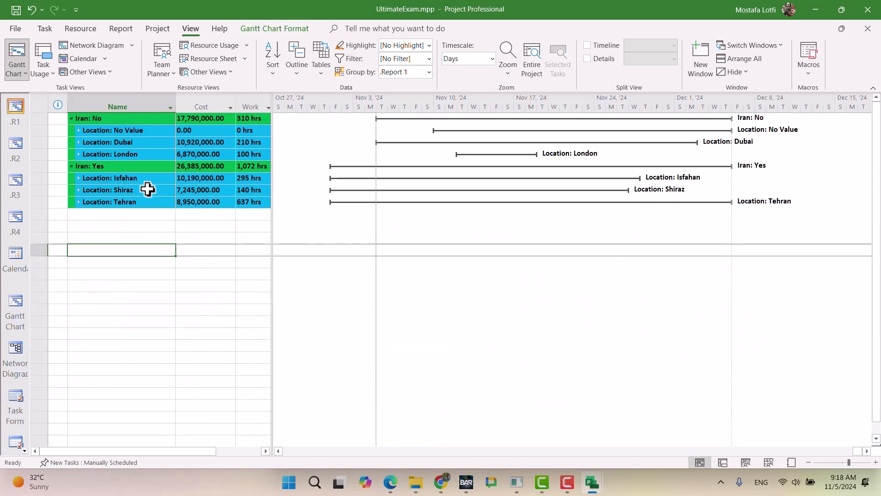
{"action": "left_click", "coordinate": [118, 120]}
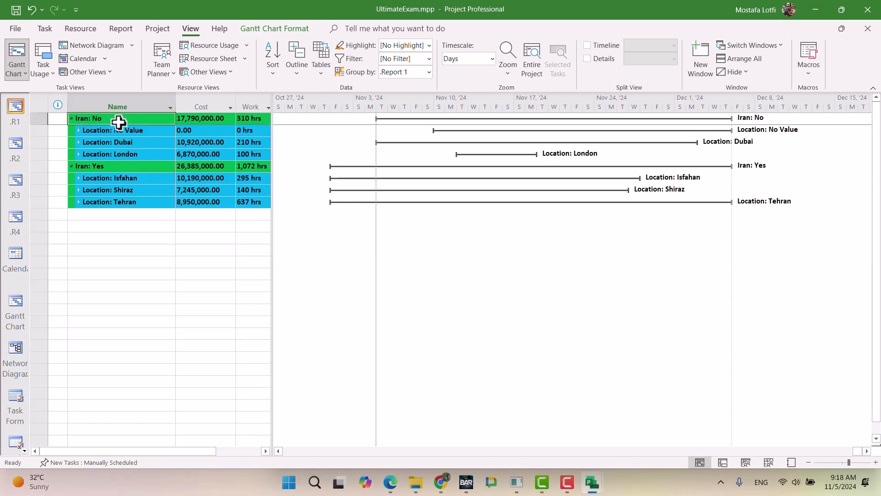
{"action": "left_click", "coordinate": [112, 166]}
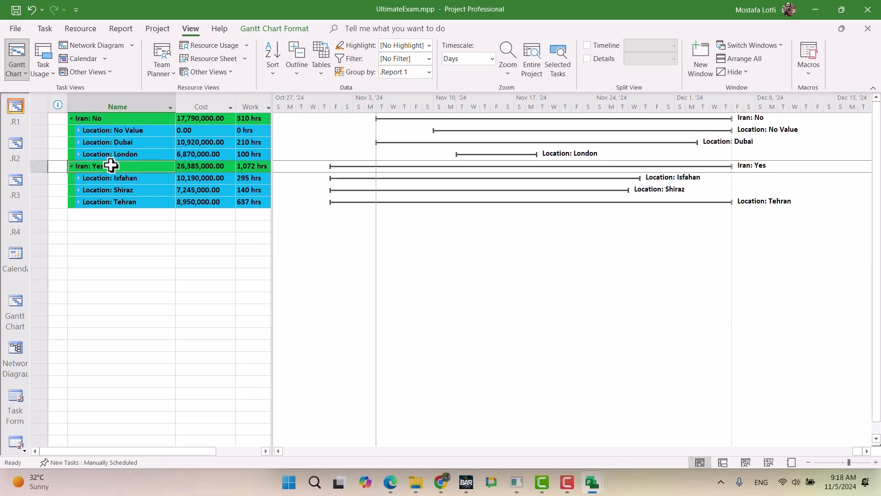
{"action": "left_click", "coordinate": [112, 142]}
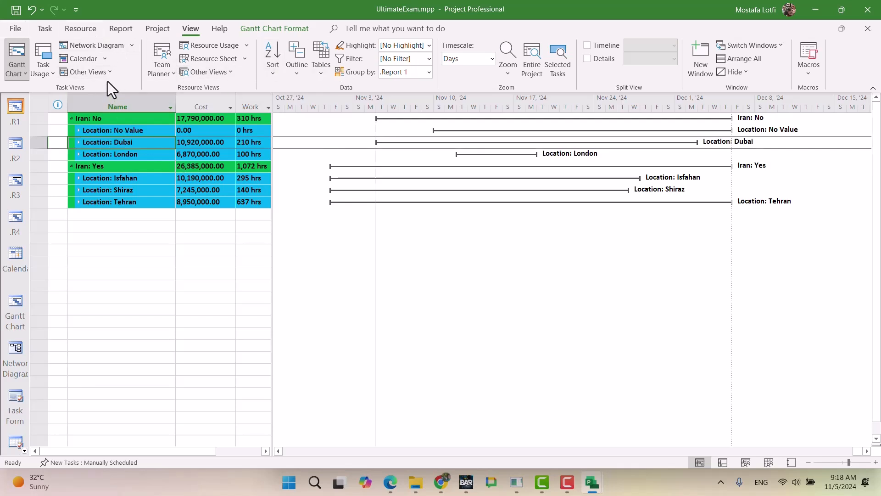
Step: Open the .Report 1 group definition for editing and review its three grouping levels
{"action": "left_click", "coordinate": [430, 72]}
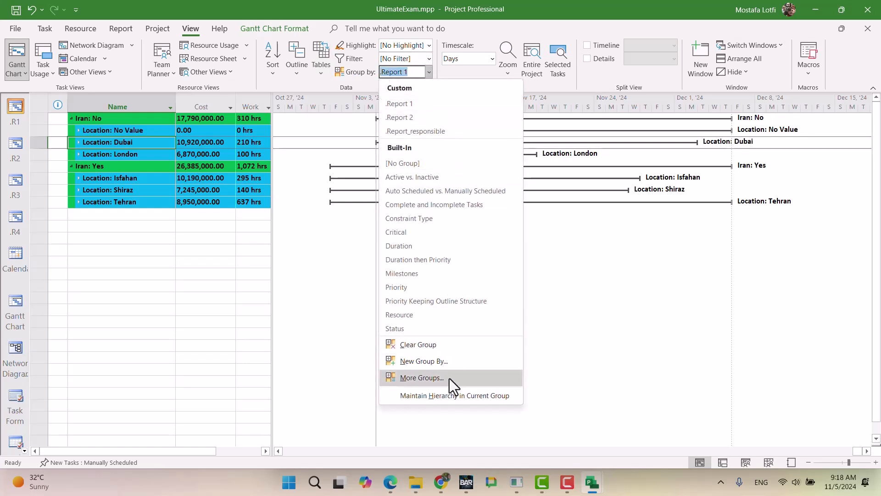
{"action": "left_click", "coordinate": [450, 378]}
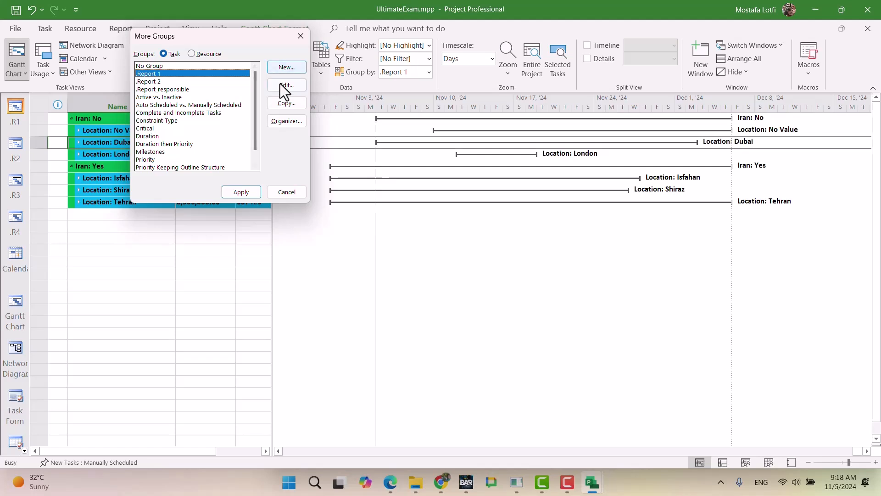
{"action": "left_click", "coordinate": [282, 85]}
{"action": "left_click", "coordinate": [380, 185]}
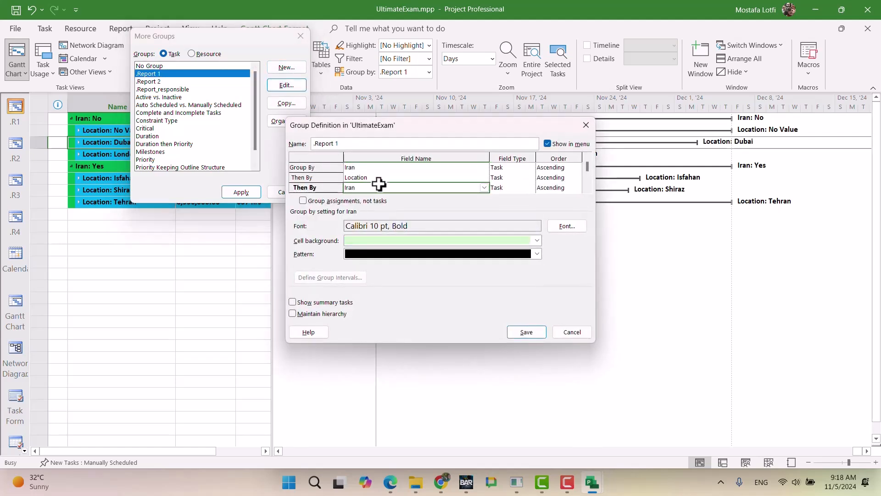
{"action": "left_click", "coordinate": [369, 169]}
{"action": "left_click", "coordinate": [369, 179]}
{"action": "left_click", "coordinate": [369, 189]}
{"action": "left_click", "coordinate": [365, 178]}
{"action": "left_click", "coordinate": [370, 188]}
{"action": "left_click", "coordinate": [369, 177]}
Step: Try setting the second grouping level of .Report 1 to Flag1 (Iran) and the third to Location (Text2), cancelling the edit
{"action": "type", "text": "F"}
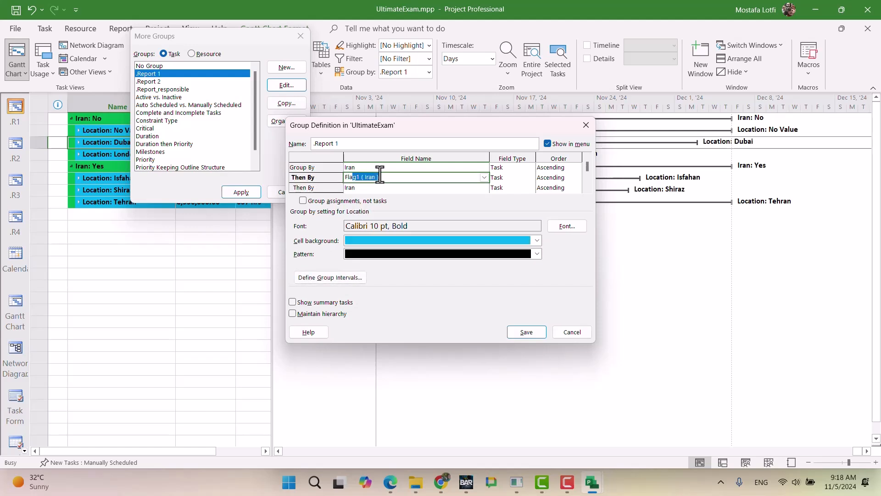
{"action": "type", "text": "la"}
{"action": "key", "text": "Return"}
{"action": "type", "text": "Location ( Text2"}
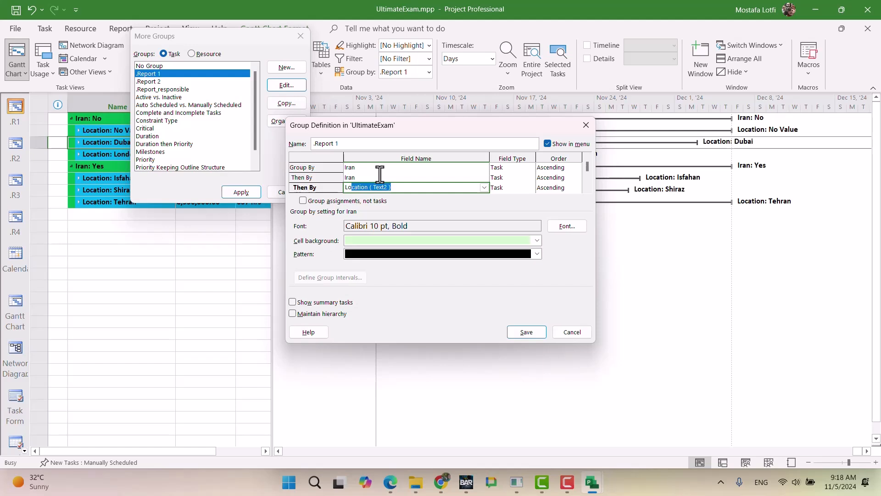
{"action": "key", "text": "Return"}
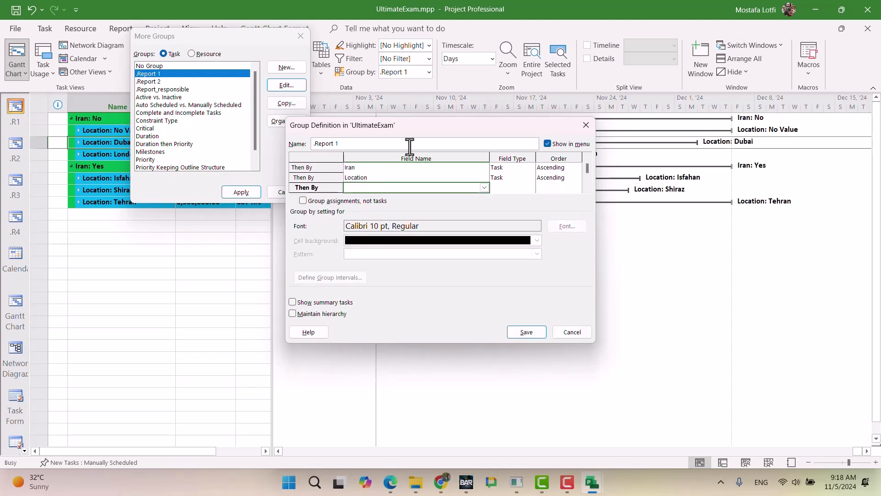
{"action": "left_click", "coordinate": [409, 176]}
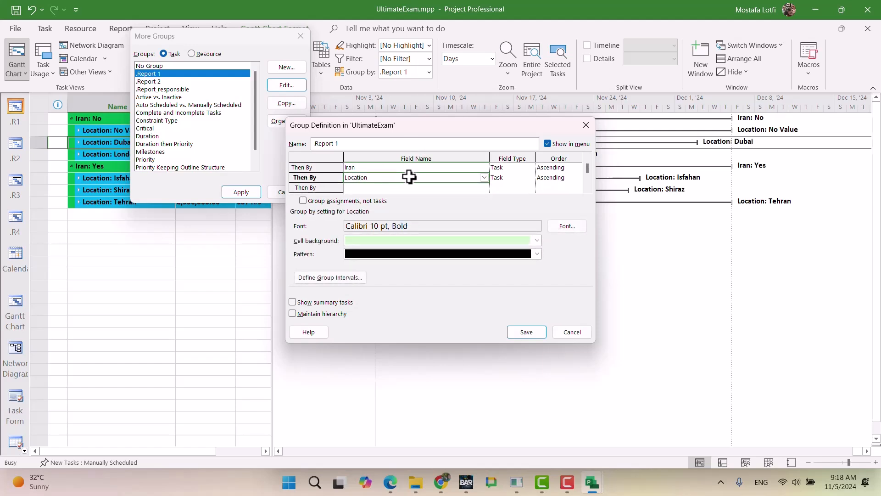
{"action": "left_click", "coordinate": [588, 157]}
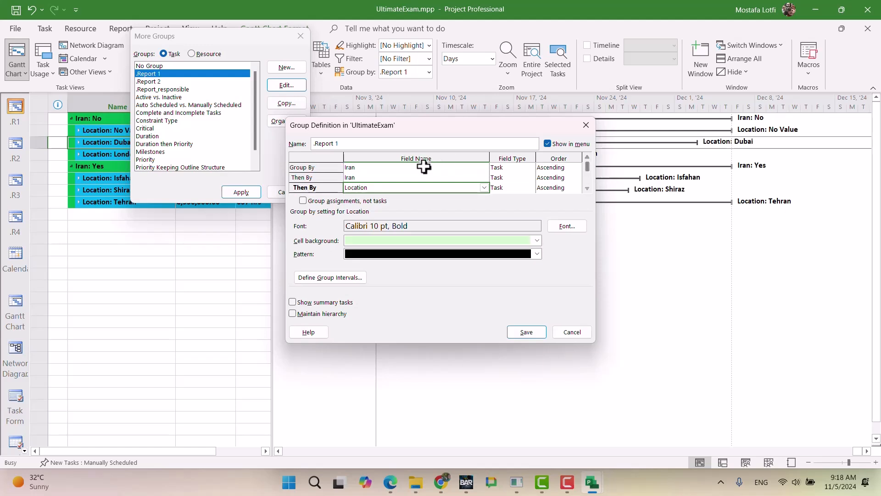
{"action": "left_click", "coordinate": [385, 178]}
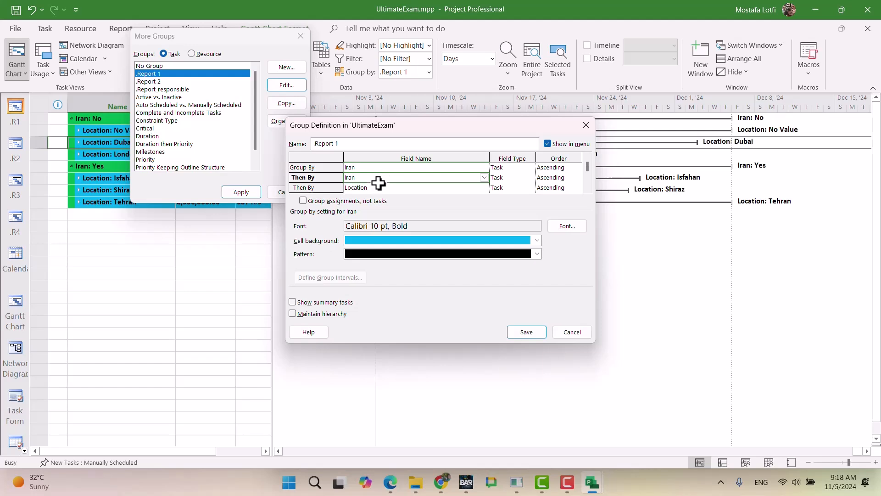
{"action": "left_click", "coordinate": [572, 330]}
{"action": "left_click", "coordinate": [248, 192]}
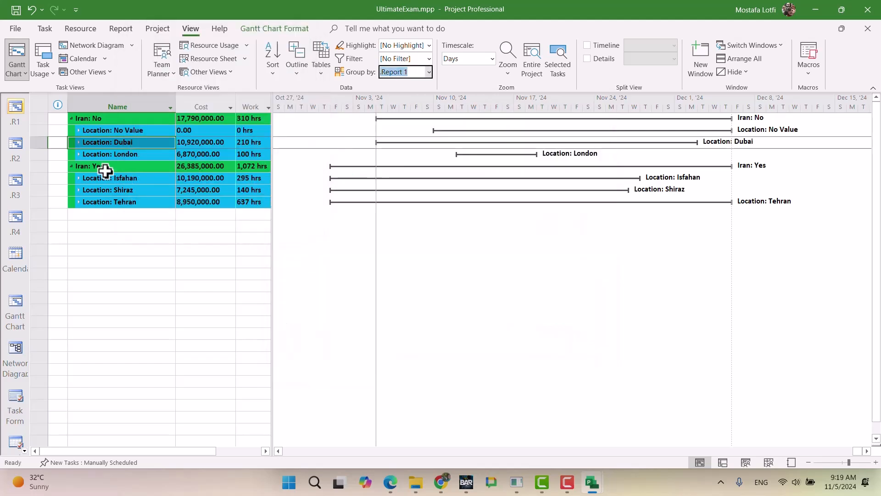
Step: Inspect the tasks inside the Location: Dubai group and compare the .R2 view with the .R1 grouping
{"action": "left_click", "coordinate": [79, 143]}
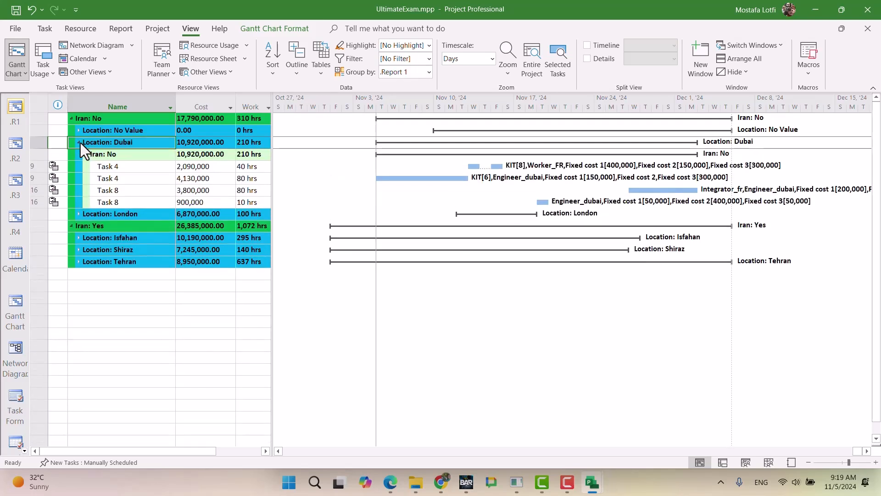
{"action": "left_click", "coordinate": [80, 142]}
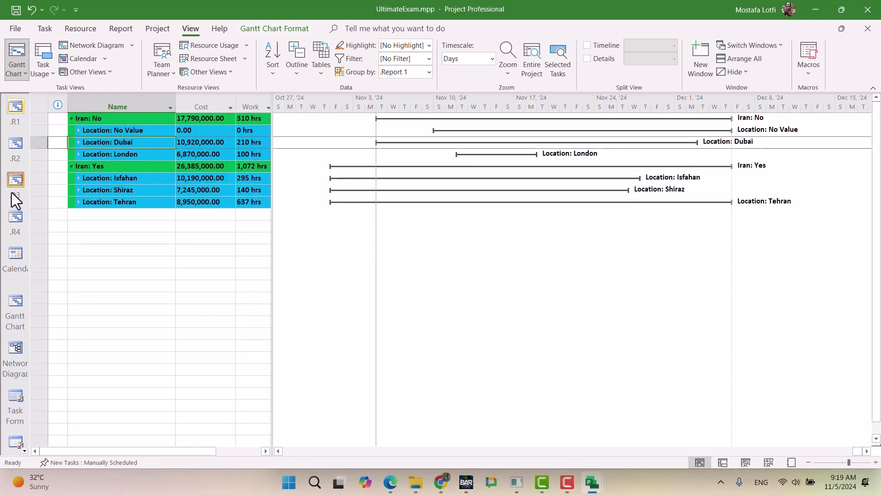
{"action": "left_click", "coordinate": [12, 150]}
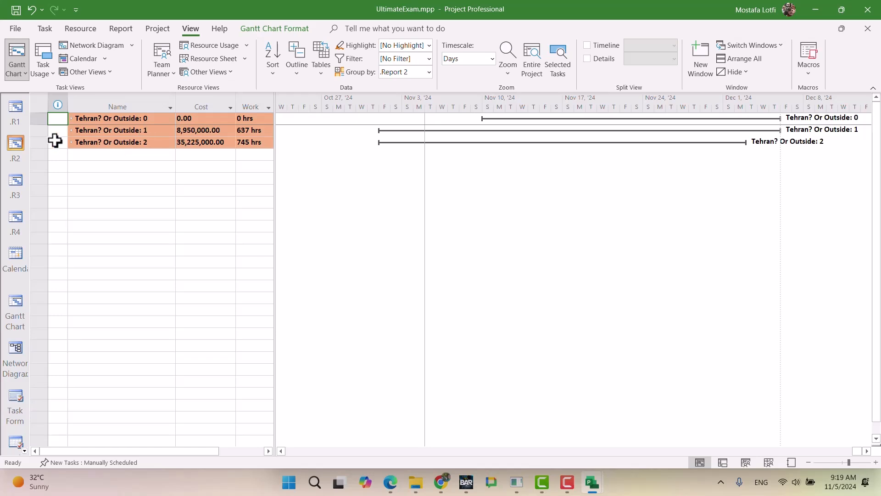
{"action": "left_click", "coordinate": [15, 112]}
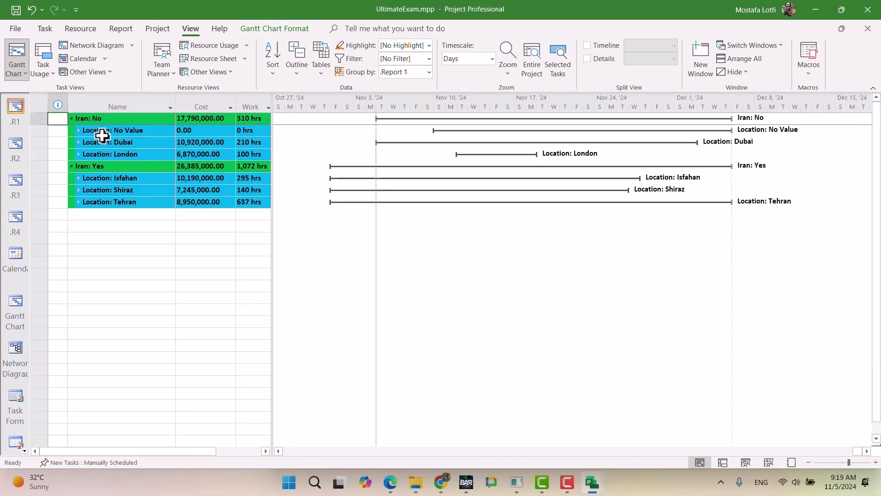
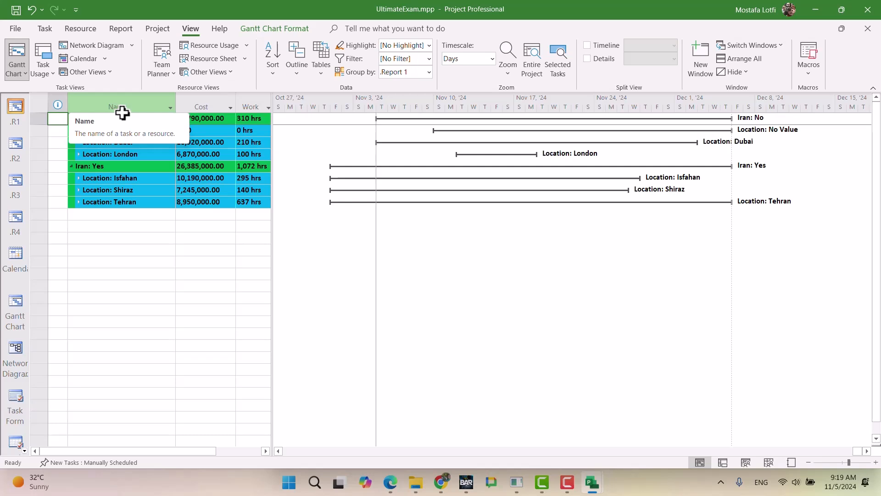
{"action": "left_click", "coordinate": [140, 201]}
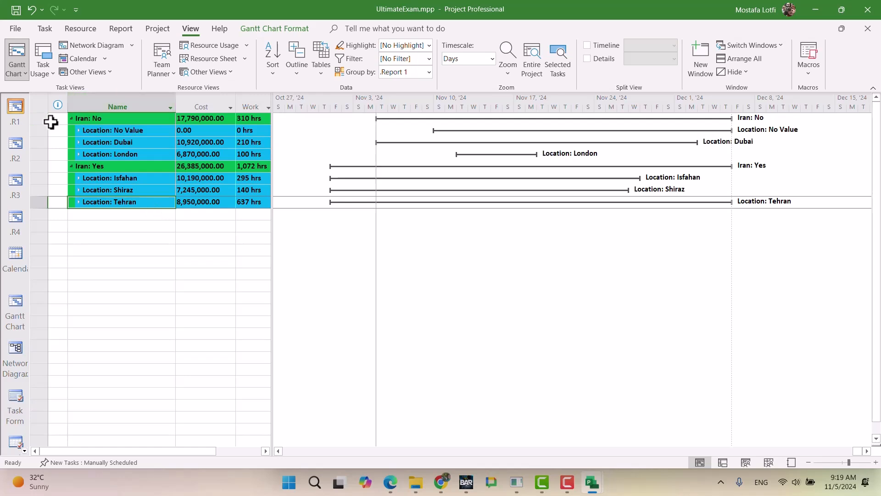
Step: Reopen the .Report 1 group definition and remove Iran from its third grouping level
{"action": "left_click", "coordinate": [427, 75]}
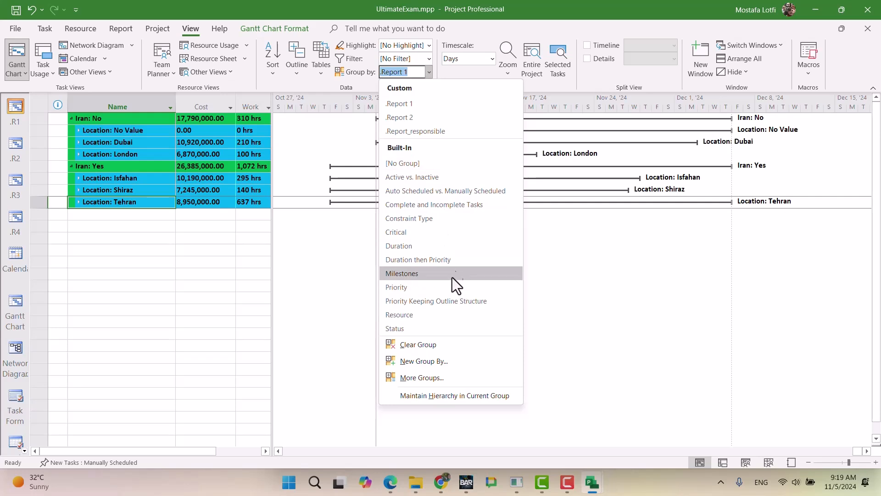
{"action": "left_click", "coordinate": [442, 375]}
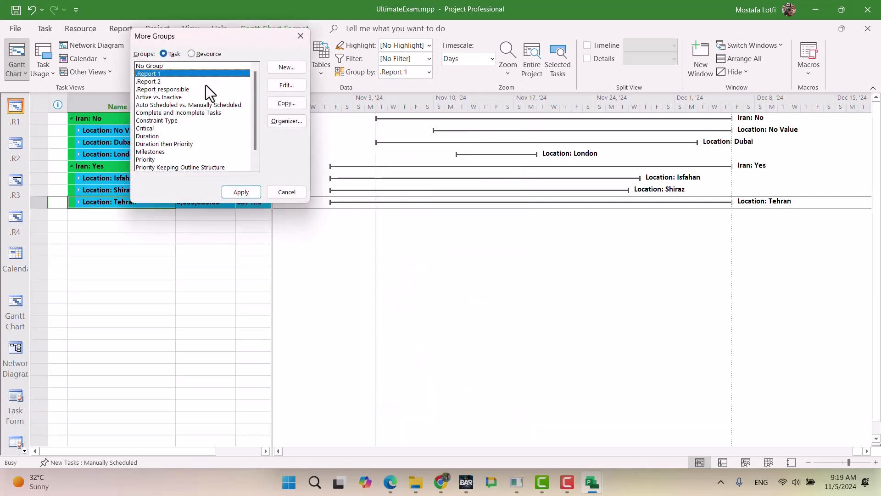
{"action": "left_click", "coordinate": [275, 86]}
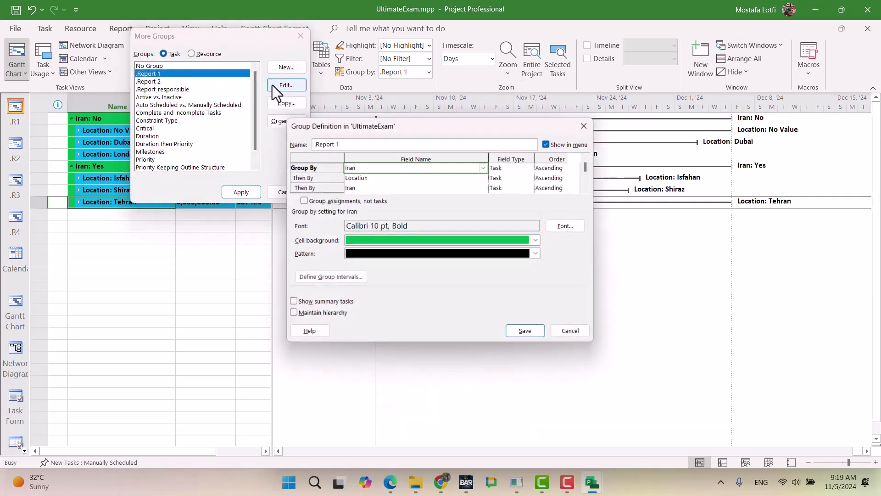
{"action": "left_click", "coordinate": [406, 187]}
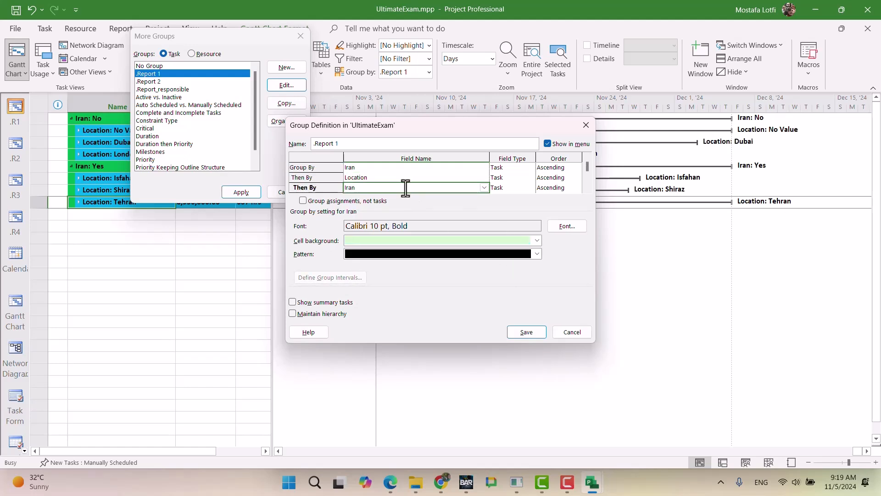
{"action": "key", "text": "Delete"}
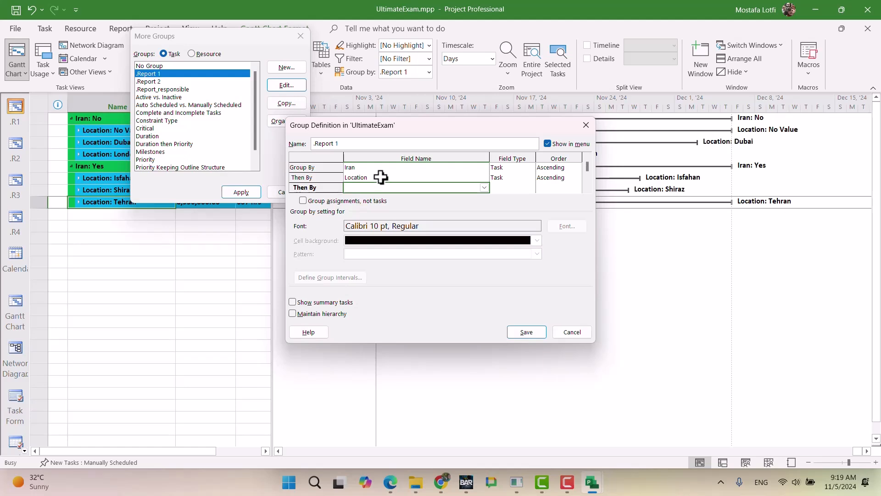
Step: Set the second grouping level of .Report 1 to Tehran? Or Outside (Number10) and the third to Location, and save the definition
{"action": "left_click", "coordinate": [381, 177]}
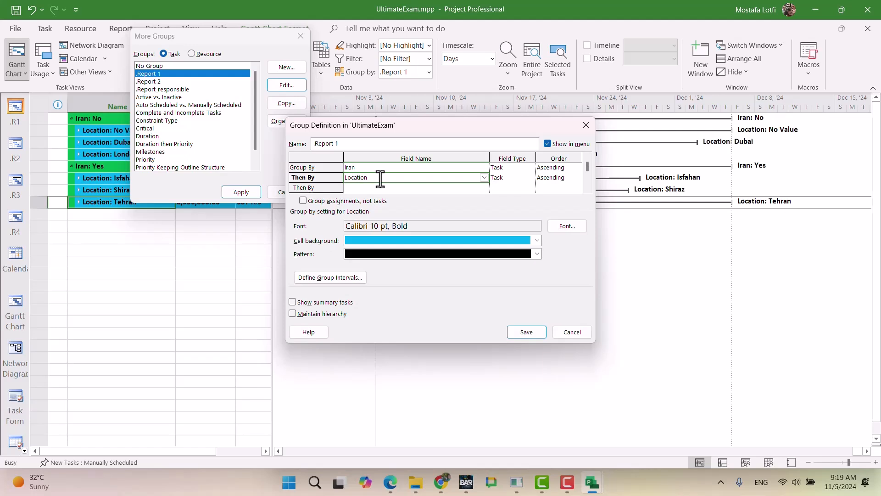
{"action": "type", "text": "Tehran? Or Outside ( Number10"}
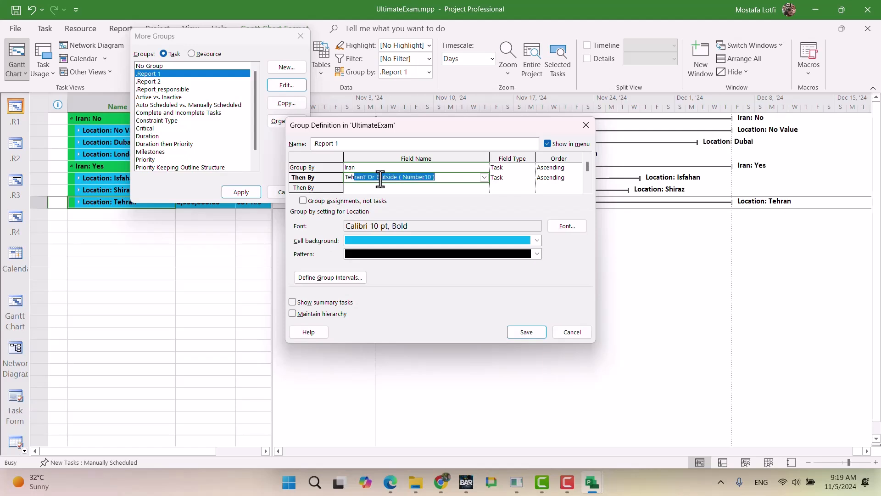
{"action": "key", "text": "Return"}
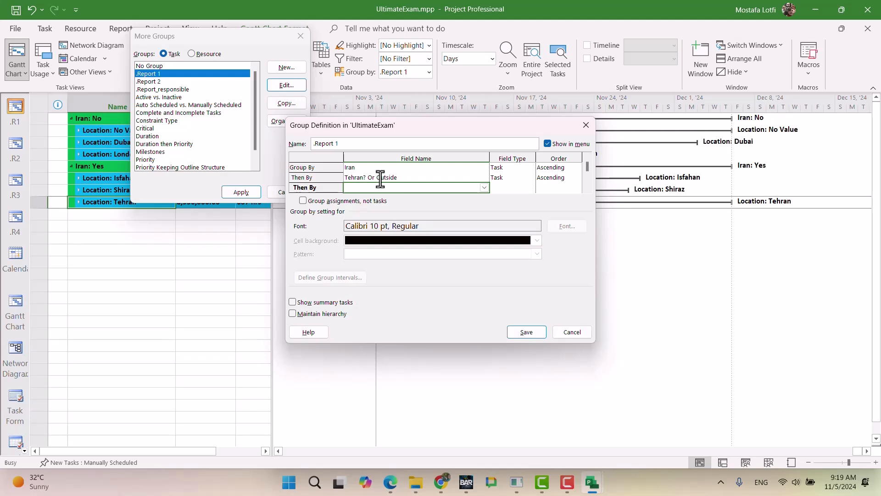
{"action": "type", "text": "Location"}
{"action": "key", "text": "Return"}
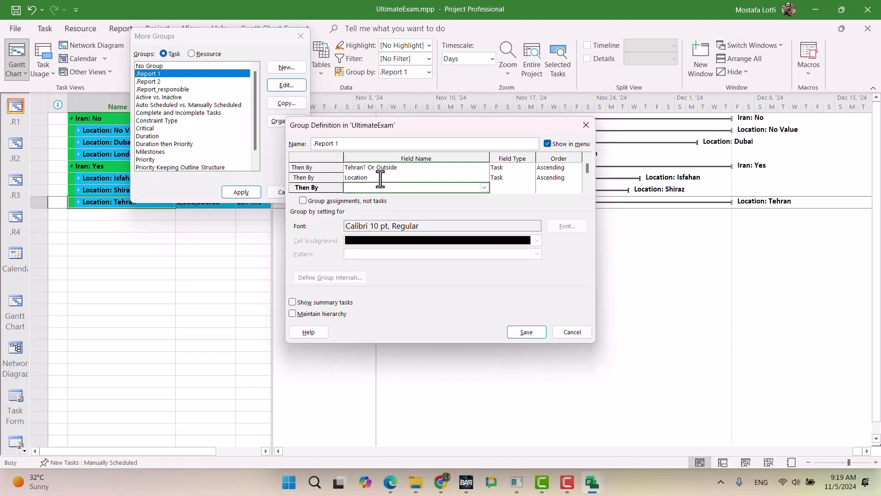
{"action": "left_click", "coordinate": [526, 332]}
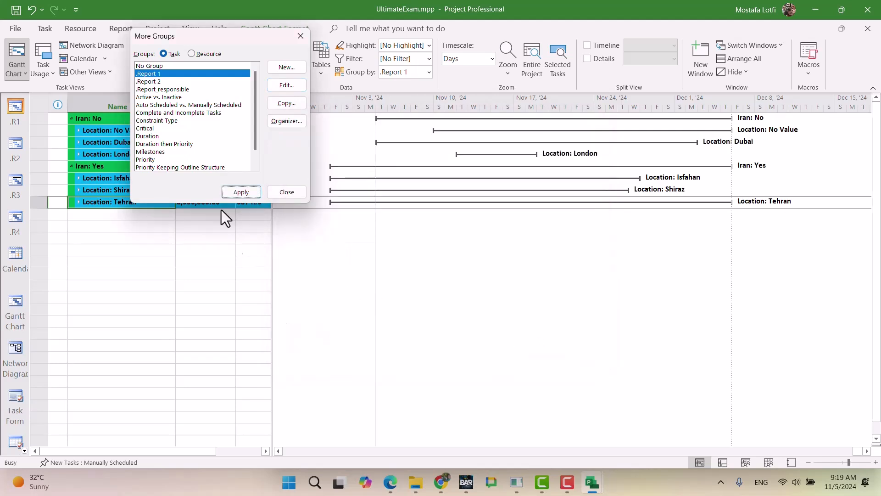
{"action": "left_click", "coordinate": [277, 192]}
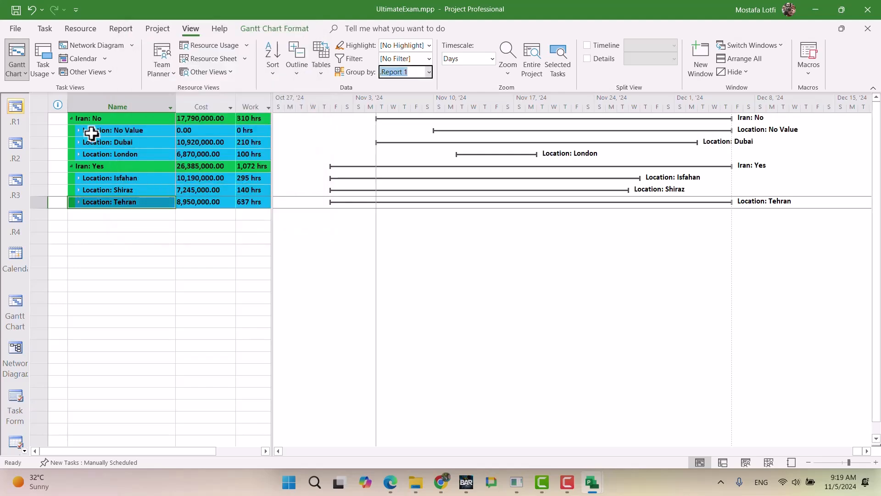
Step: Reapply the .R1 view and collapse all its groups to the top-level Iran rows
{"action": "left_click", "coordinate": [11, 112]}
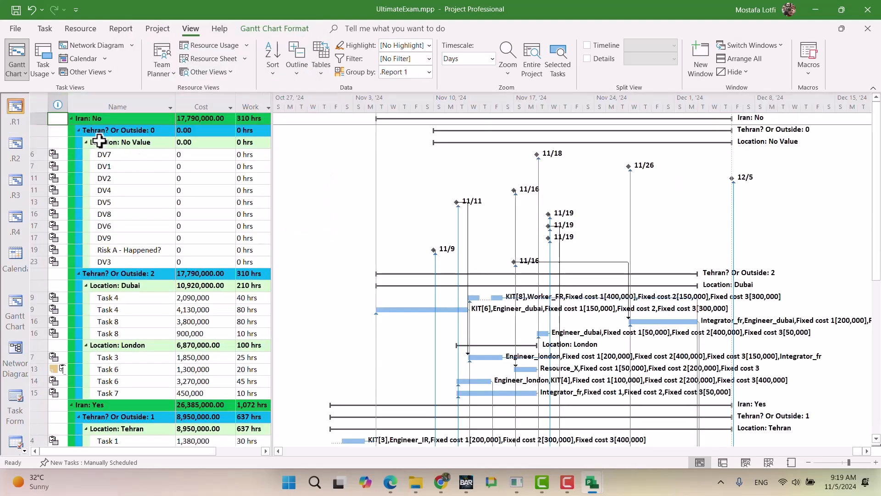
{"action": "left_click", "coordinate": [86, 143]}
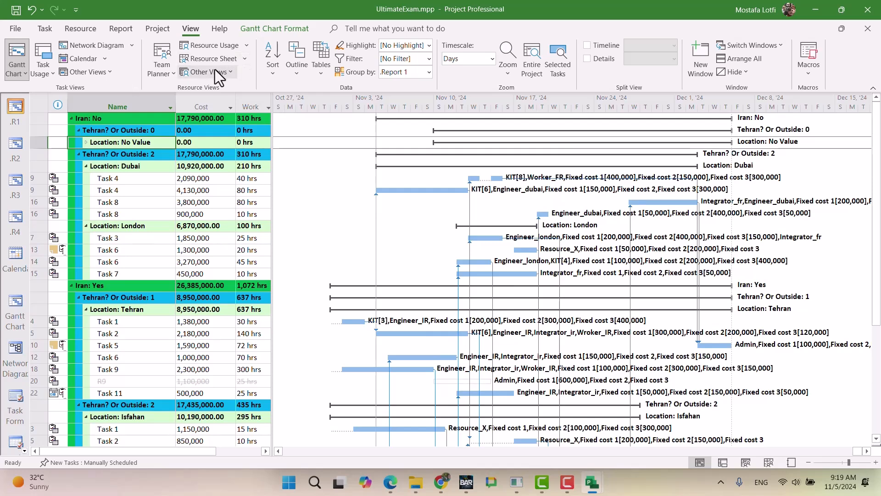
{"action": "left_click", "coordinate": [278, 67]}
{"action": "left_click", "coordinate": [295, 67]}
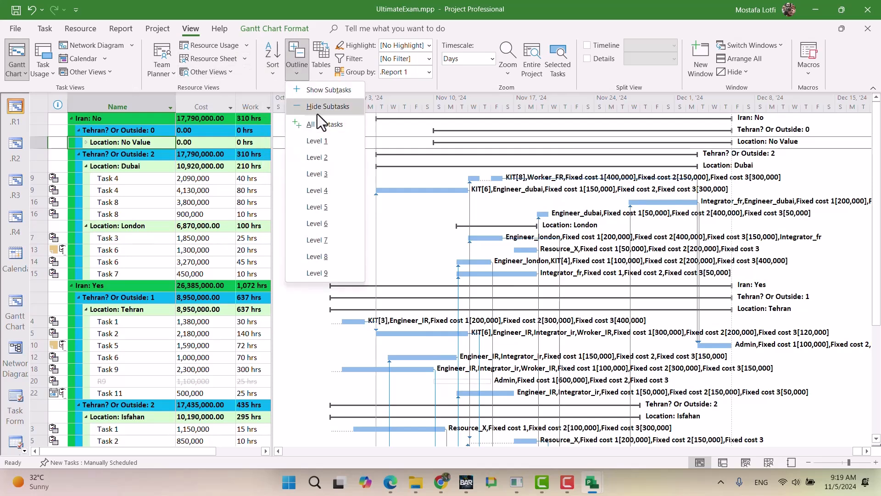
{"action": "left_click", "coordinate": [283, 120]}
{"action": "left_click", "coordinate": [297, 67]}
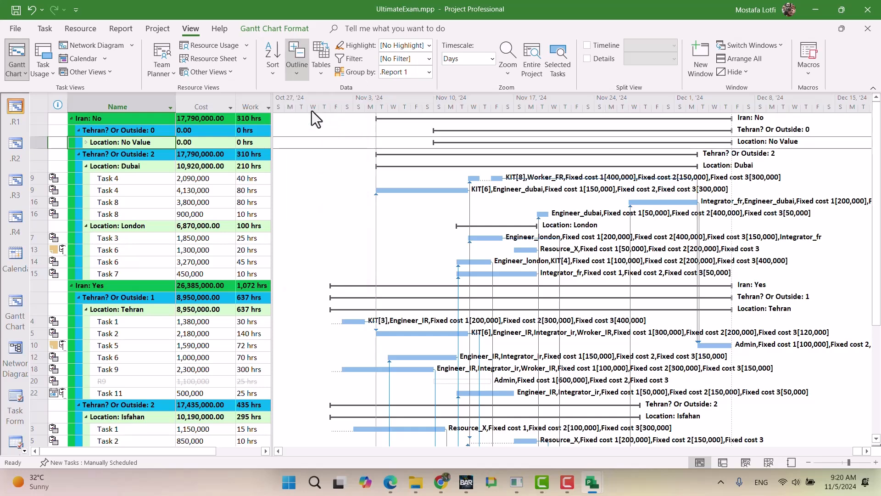
{"action": "left_click", "coordinate": [38, 106]}
{"action": "left_click", "coordinate": [302, 76]}
{"action": "left_click", "coordinate": [315, 116]}
{"action": "left_click", "coordinate": [105, 143]}
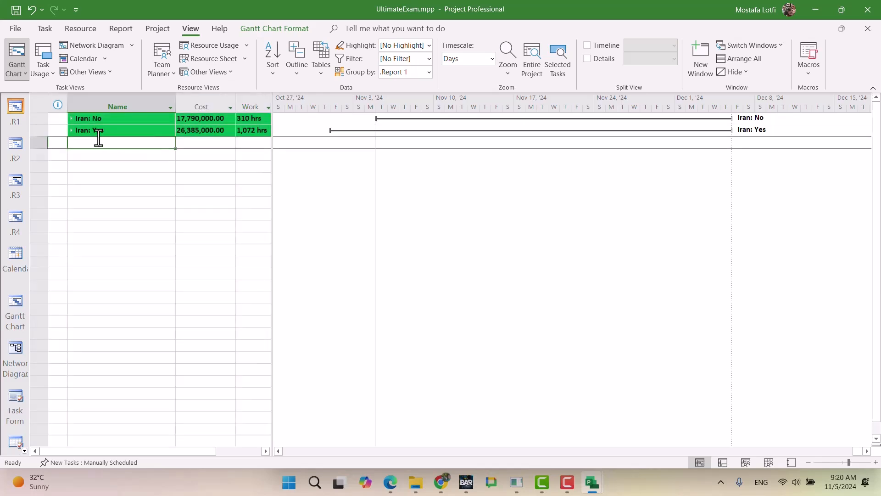
Step: Expand the Iran: No and Iran: Yes groups to their Tehran? Or Outside subgroups
{"action": "left_click", "coordinate": [71, 118]}
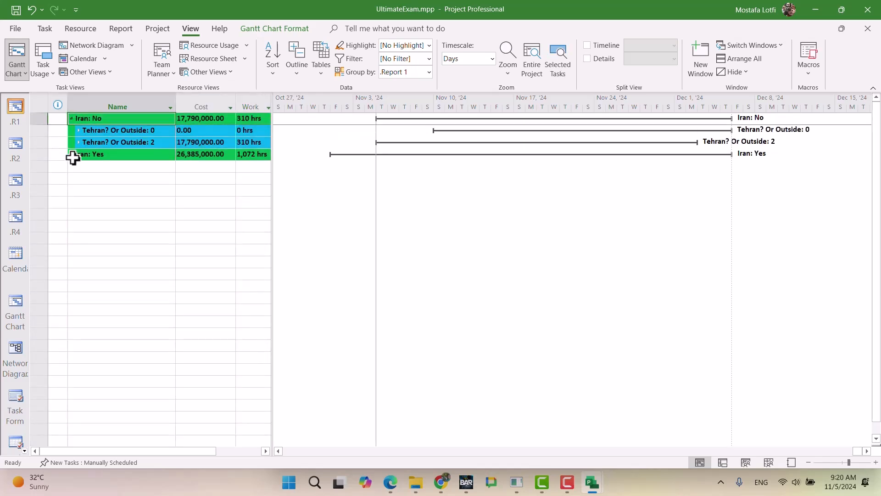
{"action": "left_click", "coordinate": [72, 154]}
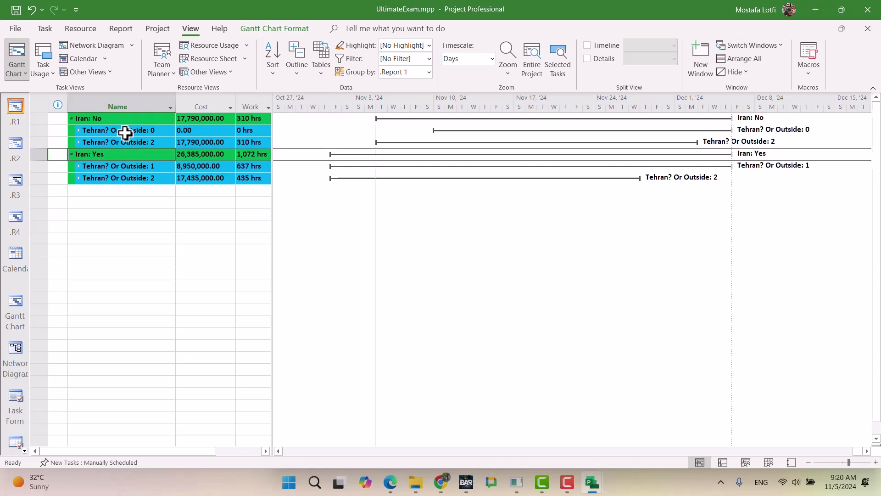
{"action": "left_click", "coordinate": [134, 142]}
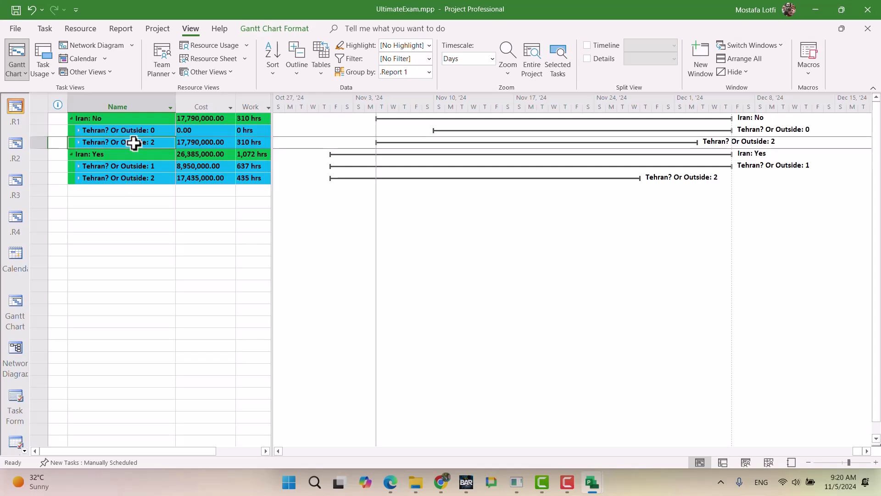
Step: Expand Tehran? Or Outside: 2 under Iran: No and both Tehran? Or Outside subgroups under Iran: Yes to their locations
{"action": "left_click", "coordinate": [78, 142]}
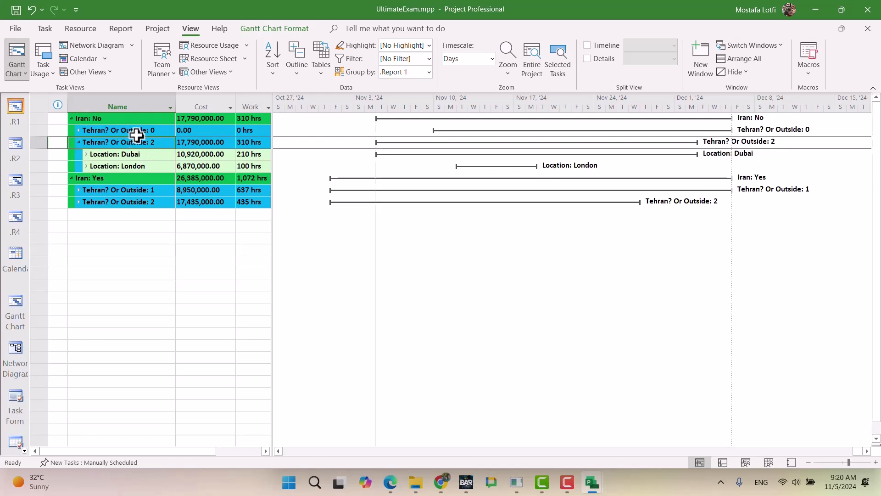
{"action": "left_click", "coordinate": [80, 130]}
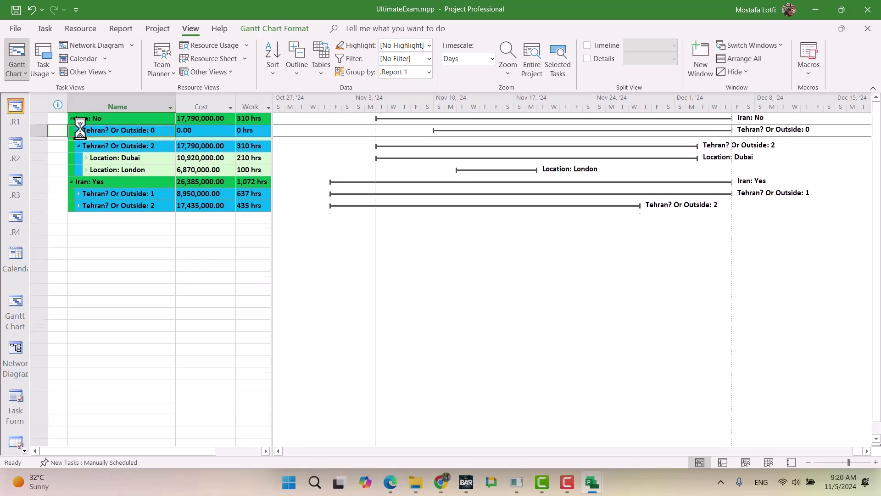
{"action": "left_click", "coordinate": [80, 131]}
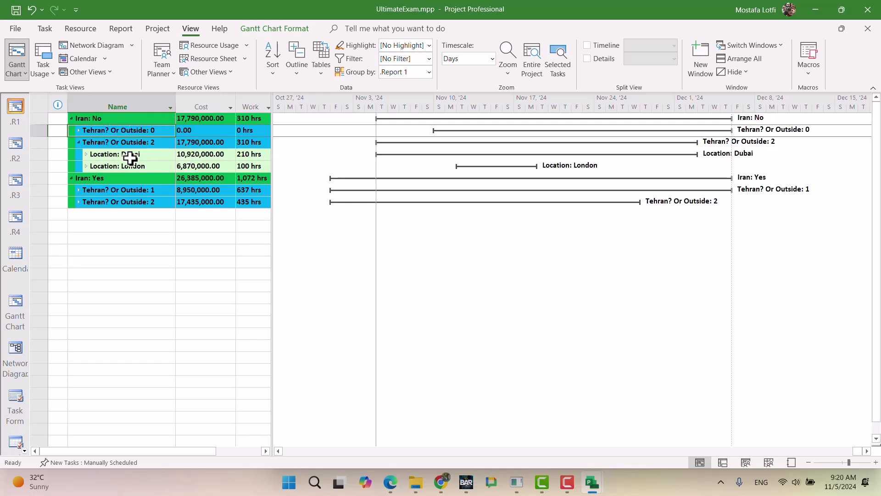
{"action": "left_click", "coordinate": [106, 204]}
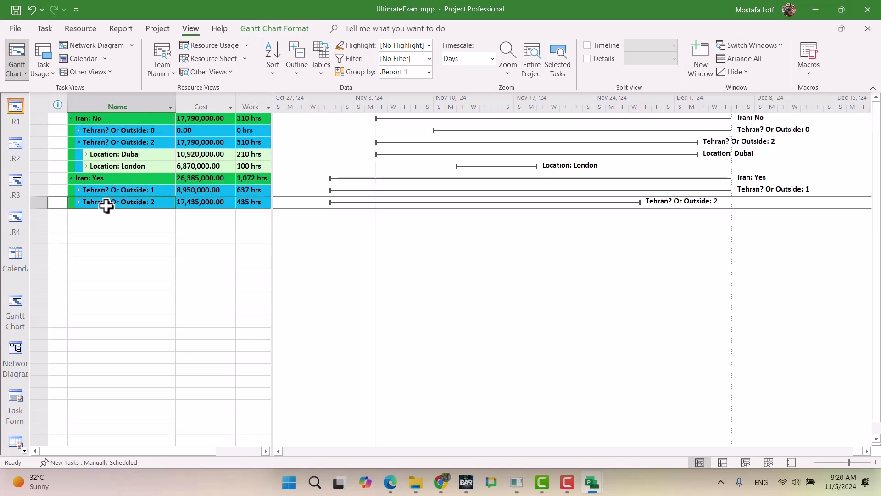
{"action": "left_click", "coordinate": [79, 191]}
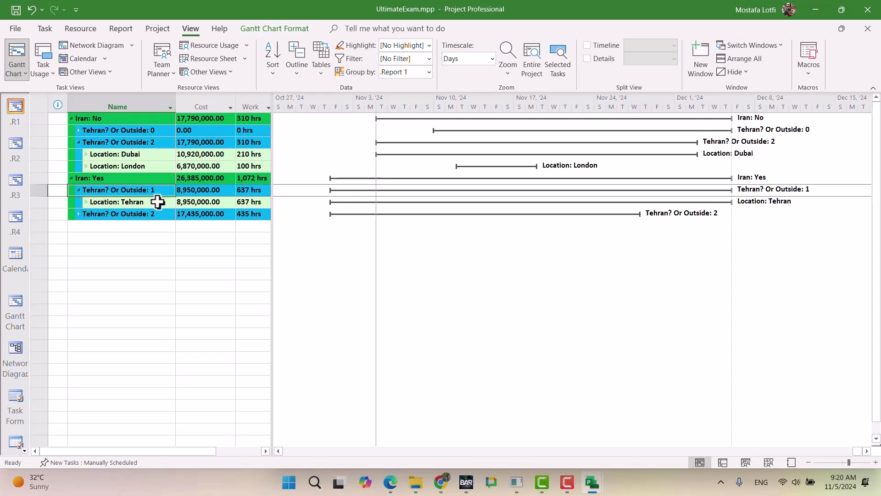
{"action": "left_click", "coordinate": [79, 214]}
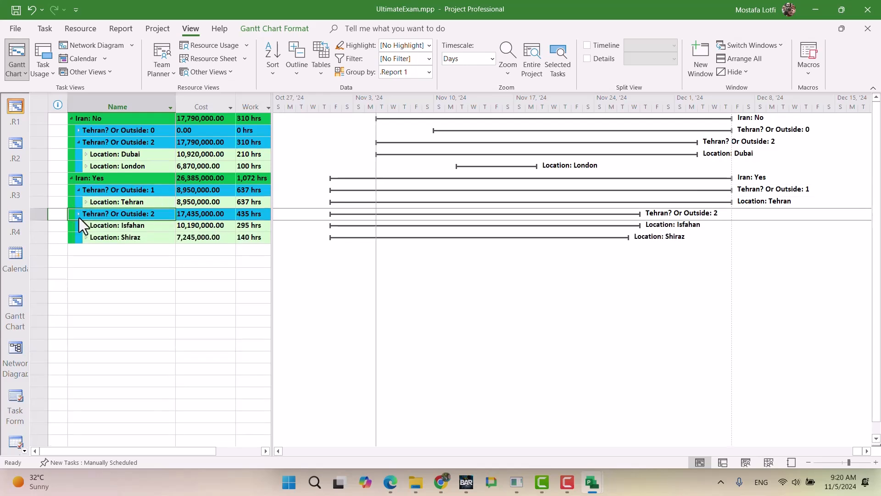
{"action": "left_click", "coordinate": [129, 227]}
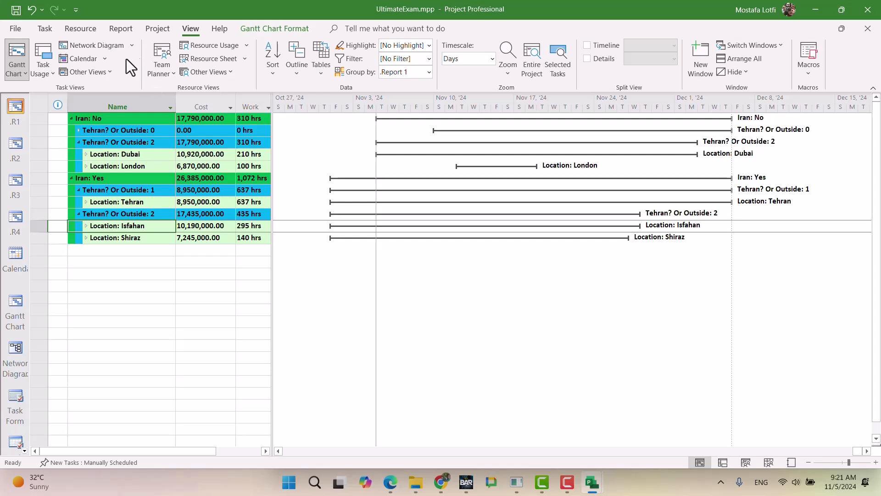
Step: Remove the Tehran? Or Outside level from the .Report 1 group definition in the .R1 view, save it and reapply the group
{"action": "left_click", "coordinate": [17, 151]}
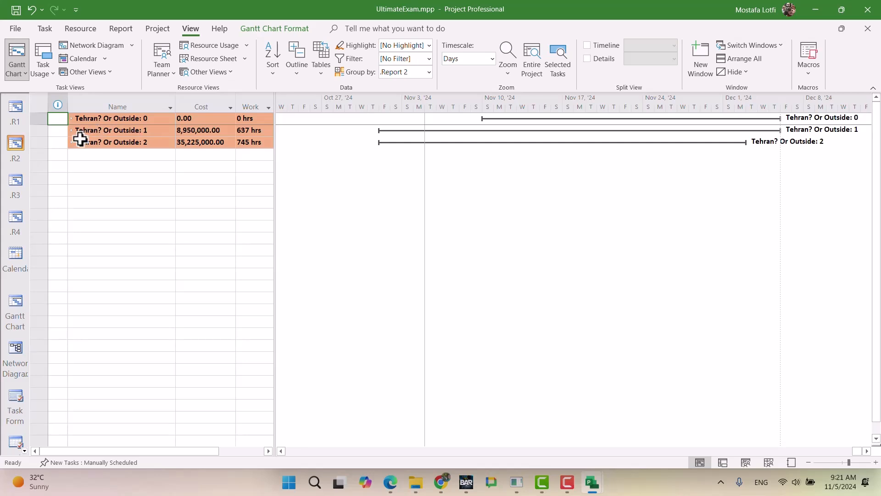
{"action": "left_click", "coordinate": [19, 115]}
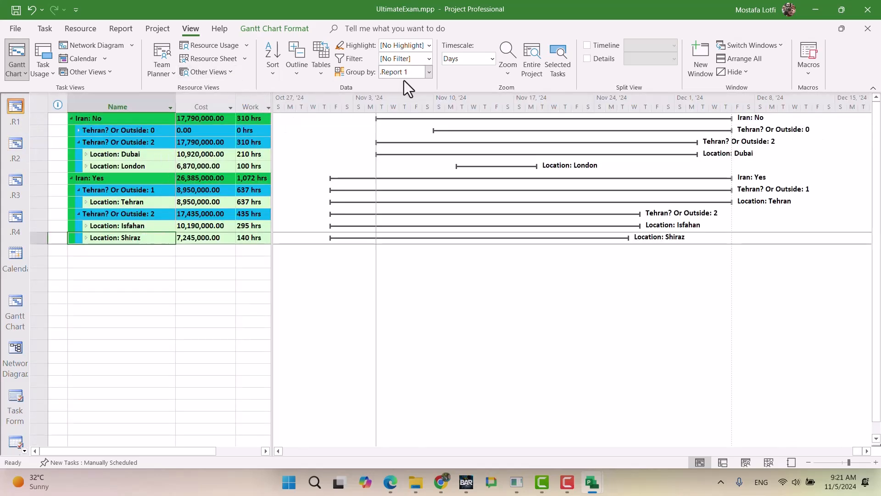
{"action": "left_click", "coordinate": [429, 72]}
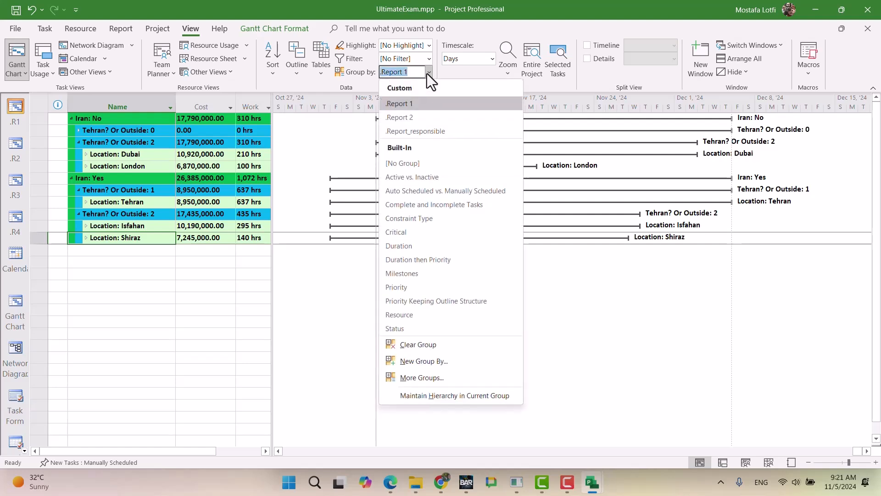
{"action": "left_click", "coordinate": [450, 378]}
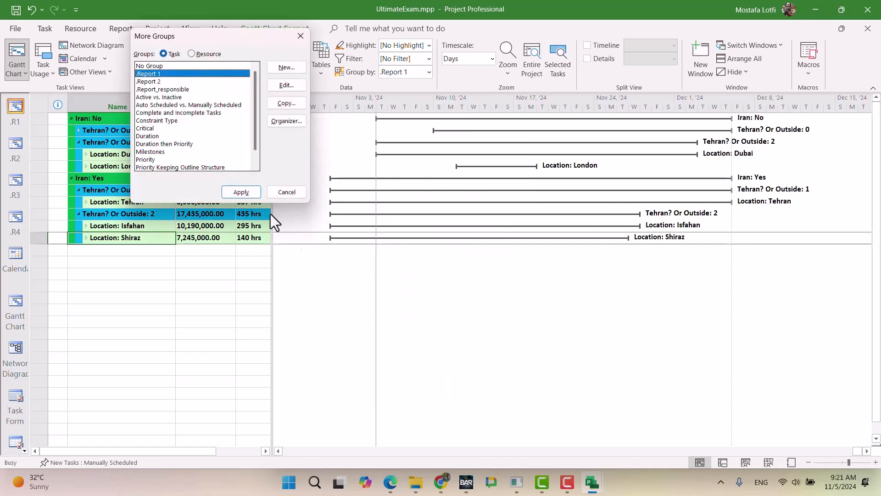
{"action": "left_click", "coordinate": [285, 85]}
{"action": "left_click", "coordinate": [402, 179]}
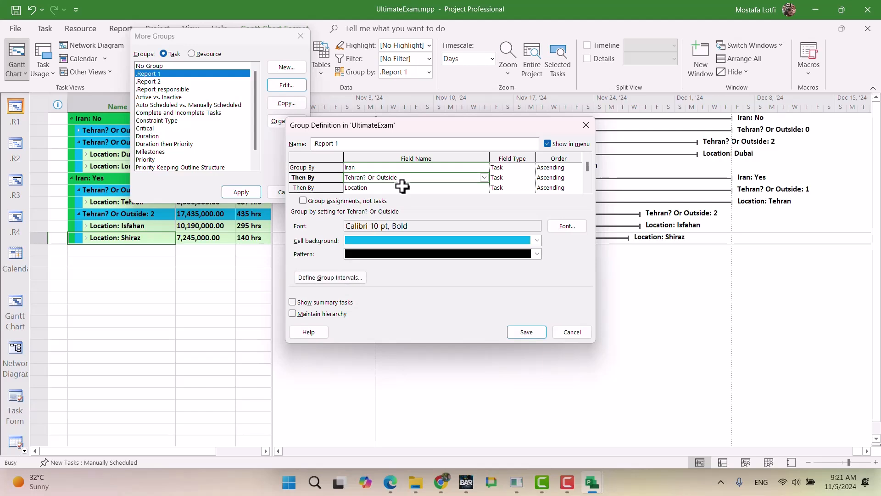
{"action": "key", "text": "Delete"}
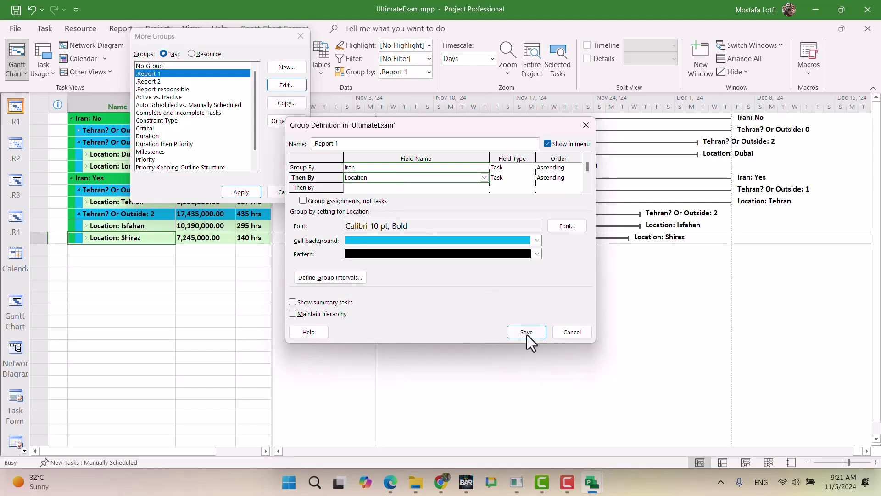
{"action": "left_click", "coordinate": [527, 332]}
{"action": "left_click", "coordinate": [256, 192]}
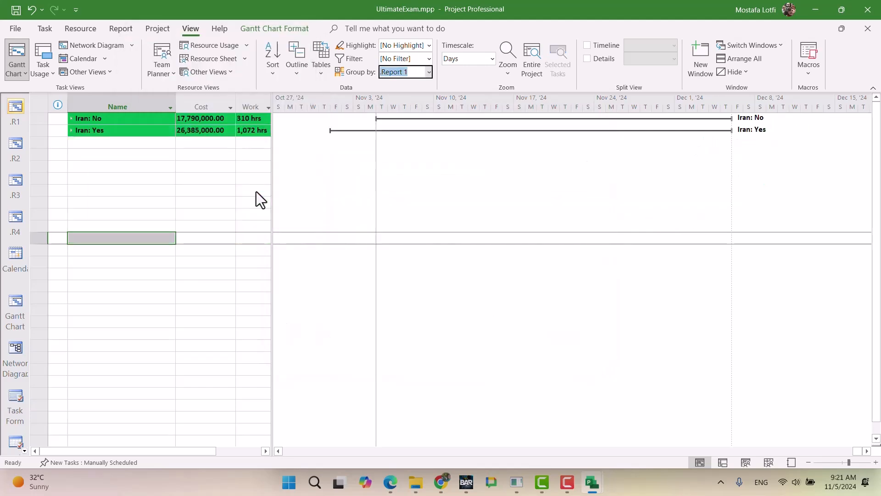
Step: Expand Iran: No and collapse its No Value, Dubai and London location groups to hide their tasks
{"action": "left_click", "coordinate": [71, 119]}
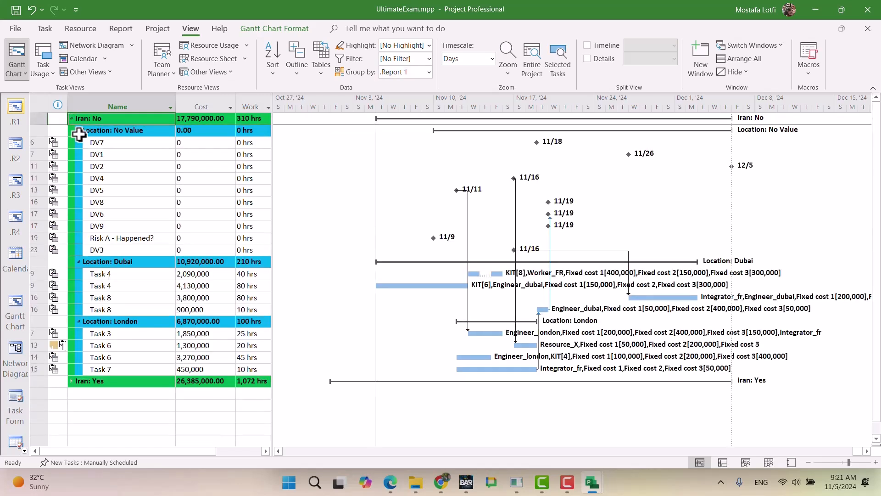
{"action": "left_click", "coordinate": [78, 130]}
{"action": "left_click", "coordinate": [79, 140]}
{"action": "left_click", "coordinate": [79, 142]}
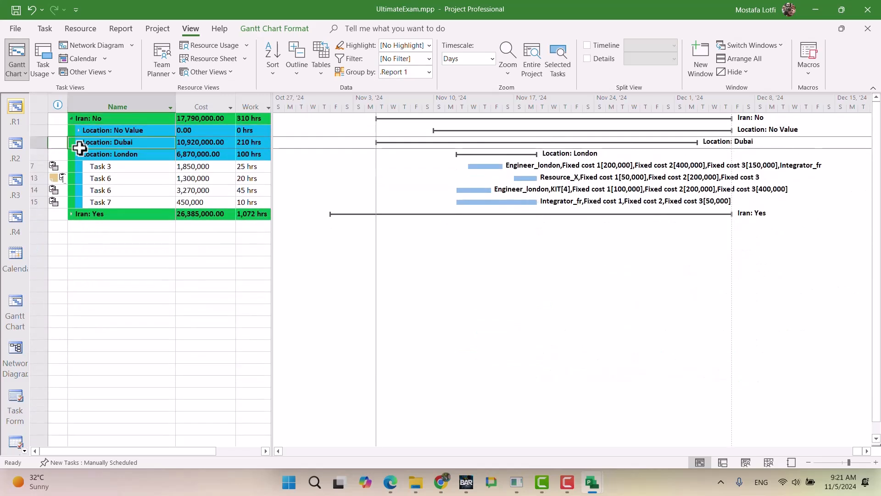
{"action": "left_click", "coordinate": [81, 153]}
{"action": "left_click", "coordinate": [78, 154]}
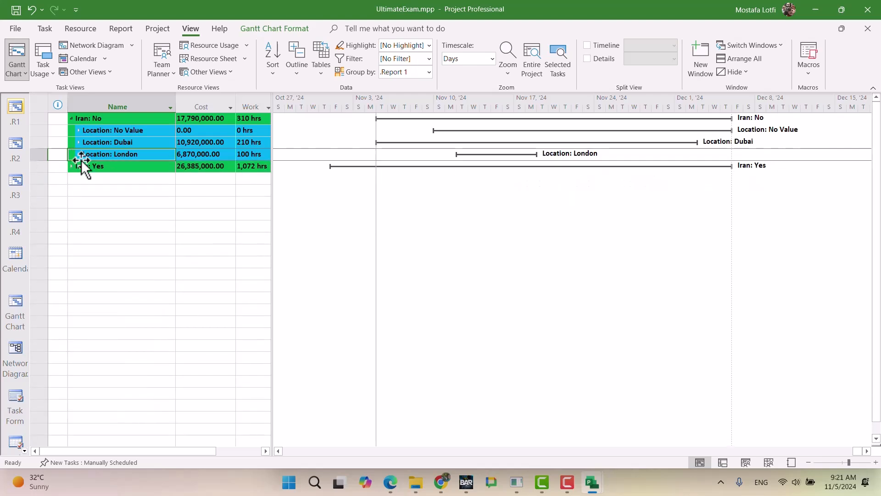
Step: Expand Iran: Yes and collapse its Isfahan, Shiraz and Tehran location groups to hide their tasks
{"action": "left_click", "coordinate": [71, 166]}
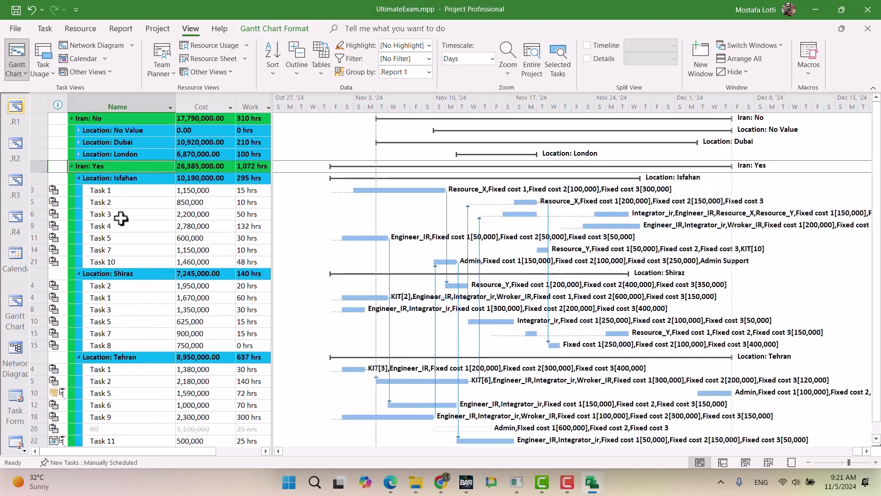
{"action": "left_click", "coordinate": [78, 179]}
{"action": "left_click", "coordinate": [78, 179]}
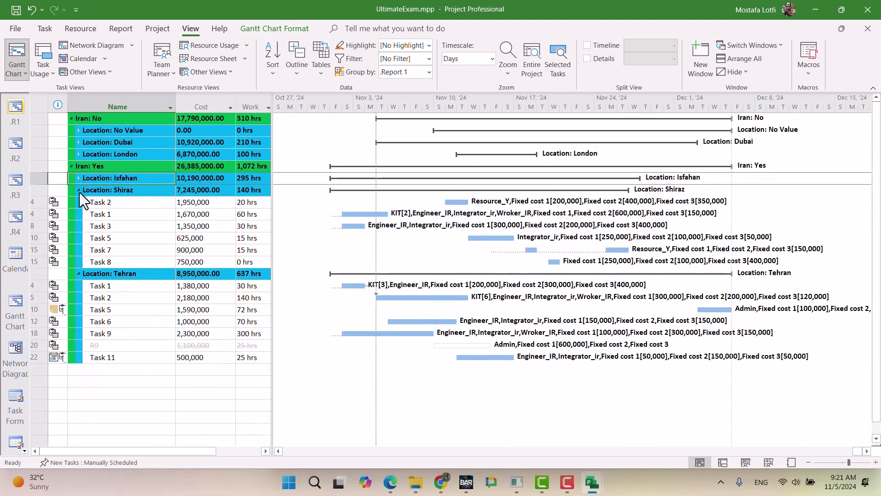
{"action": "left_click", "coordinate": [79, 190]}
{"action": "left_click", "coordinate": [79, 190]}
{"action": "left_click", "coordinate": [80, 203]}
{"action": "left_click", "coordinate": [80, 202]}
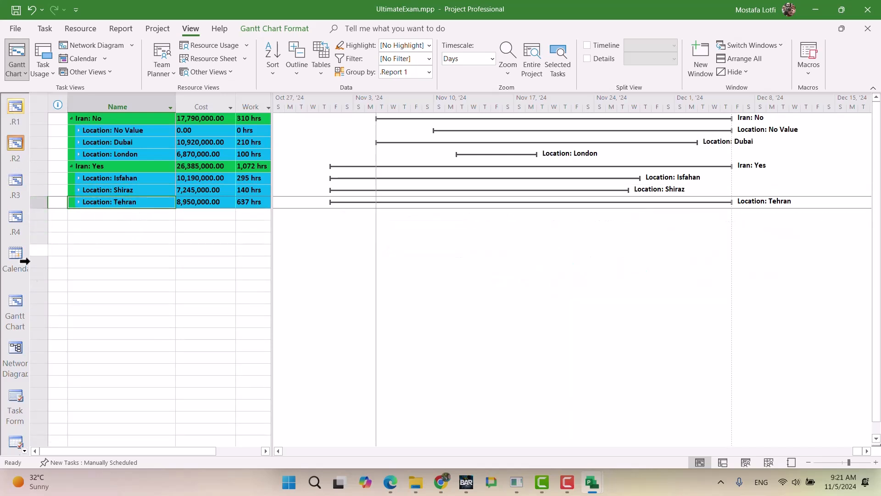
Step: Switch to the Project Management Proficiency test document in Chrome and examine the Reports, Project updating and Week 1 report sections
{"action": "left_click", "coordinate": [437, 489]}
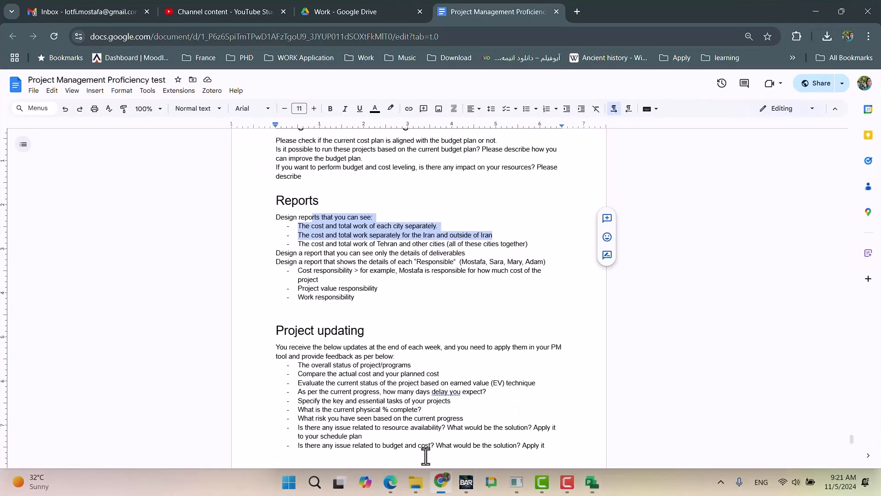
{"action": "scroll", "coordinate": [362, 292], "scroll_direction": "down", "scroll_amount": 4}
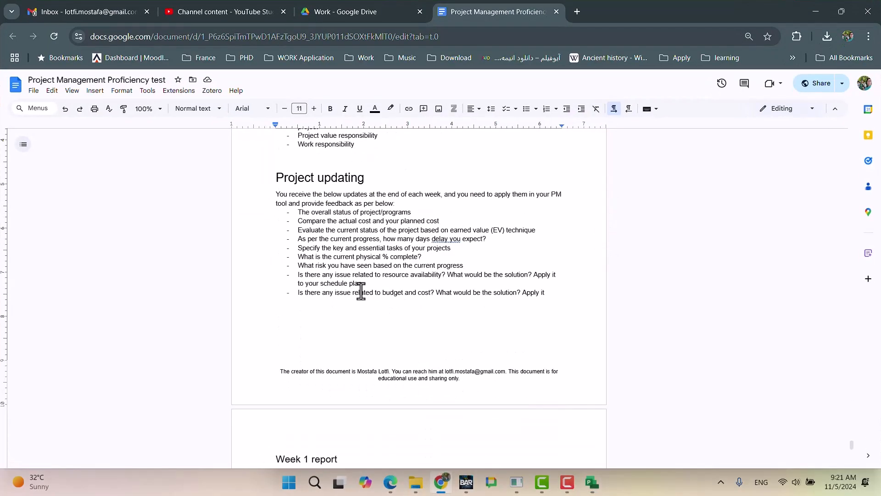
{"action": "scroll", "coordinate": [360, 291], "scroll_direction": "up", "scroll_amount": 4}
{"action": "left_click_drag", "start_coordinate": [275, 201], "coordinate": [390, 305]}
{"action": "left_click", "coordinate": [344, 292]}
{"action": "scroll", "coordinate": [335, 266], "scroll_direction": "up", "scroll_amount": 7}
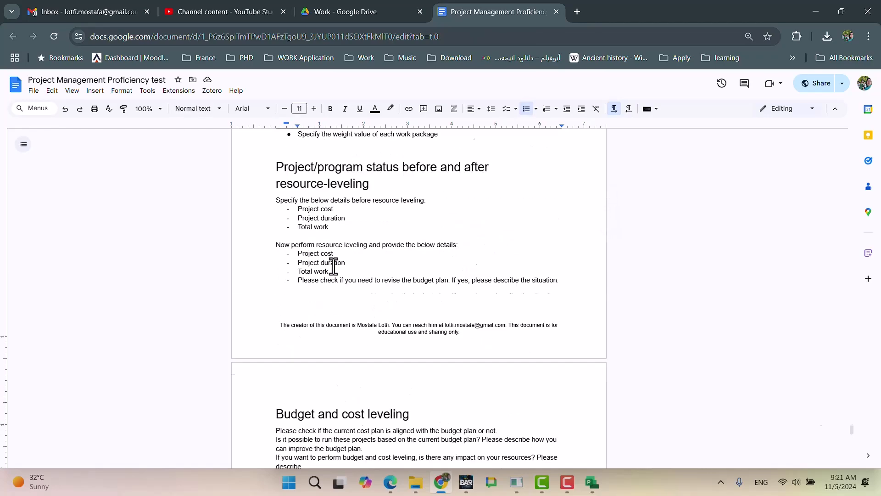
{"action": "scroll", "coordinate": [334, 268], "scroll_direction": "down", "scroll_amount": 3}
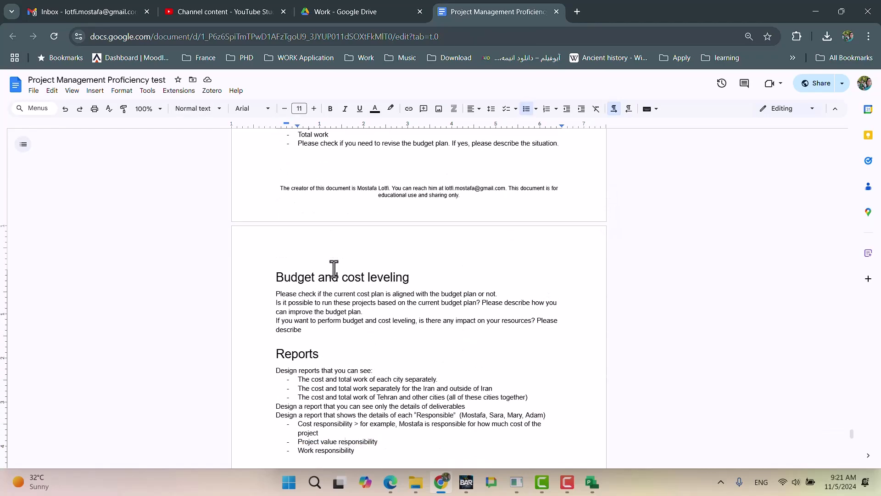
{"action": "scroll", "coordinate": [334, 268], "scroll_direction": "up", "scroll_amount": 7}
{"action": "scroll", "coordinate": [334, 269], "scroll_direction": "down", "scroll_amount": 20}
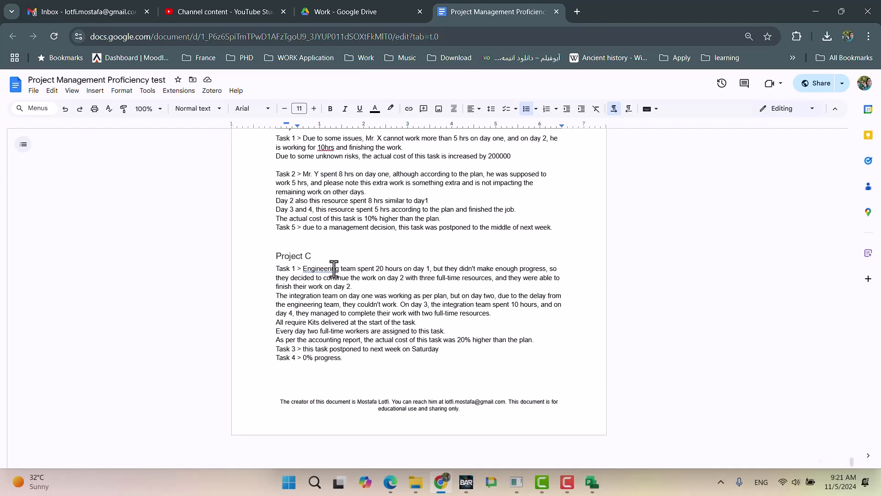
{"action": "scroll", "coordinate": [334, 269], "scroll_direction": "up", "scroll_amount": 7}
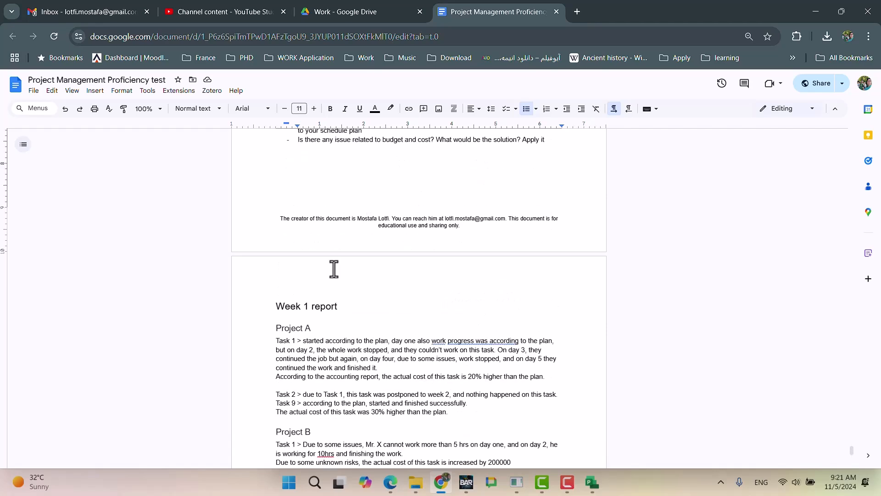
{"action": "scroll", "coordinate": [334, 269], "scroll_direction": "down", "scroll_amount": 7}
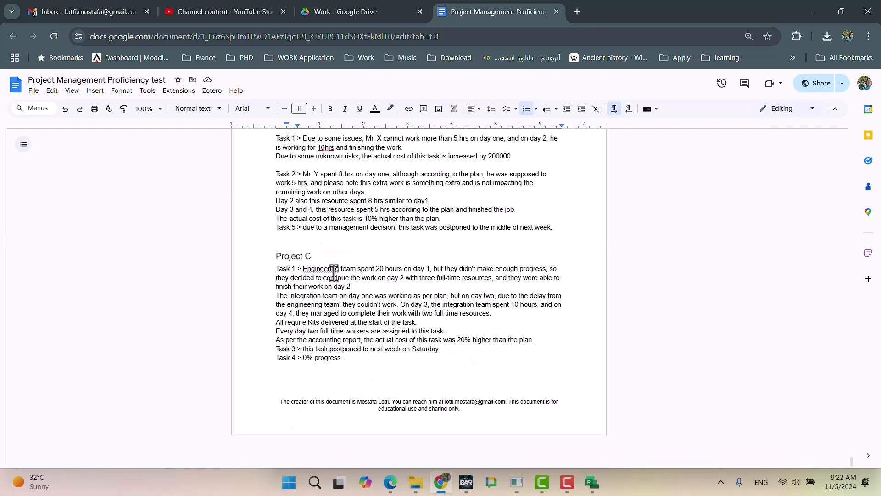
Step: Switch back to UltimateExam.mpp in Microsoft Project, save it including the changes to ProjectA.mpp, and show the Gantt Chart view
{"action": "left_click", "coordinate": [588, 482]}
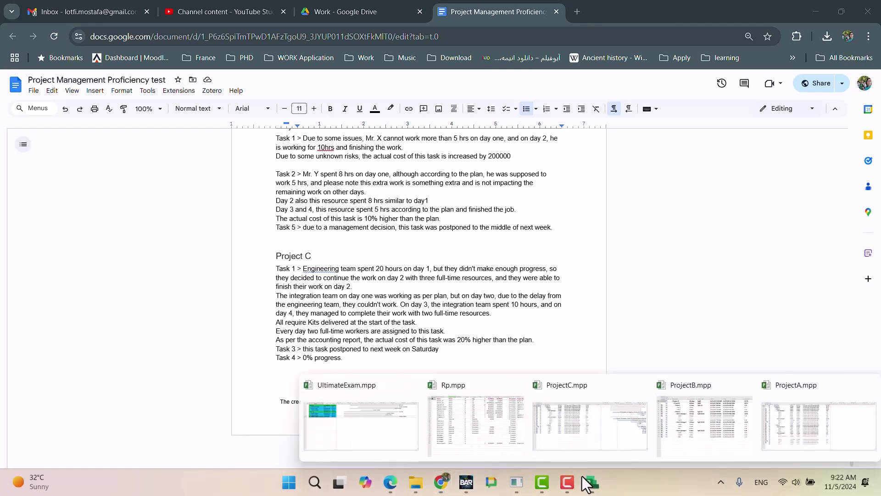
{"action": "left_click", "coordinate": [369, 415]}
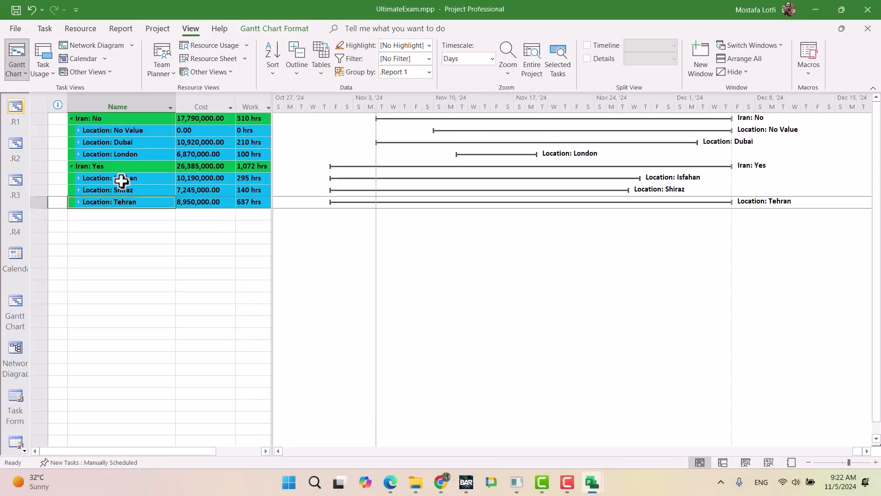
{"action": "key", "text": "alt+F4"}
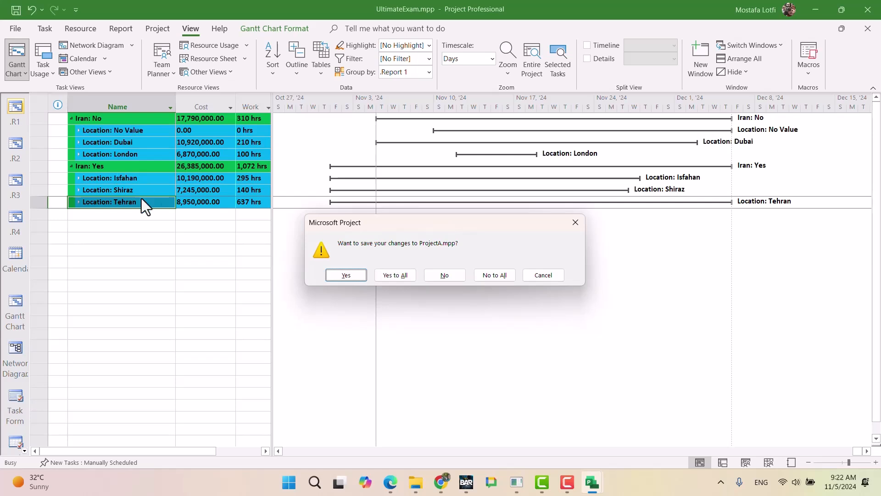
{"action": "left_click", "coordinate": [346, 274]}
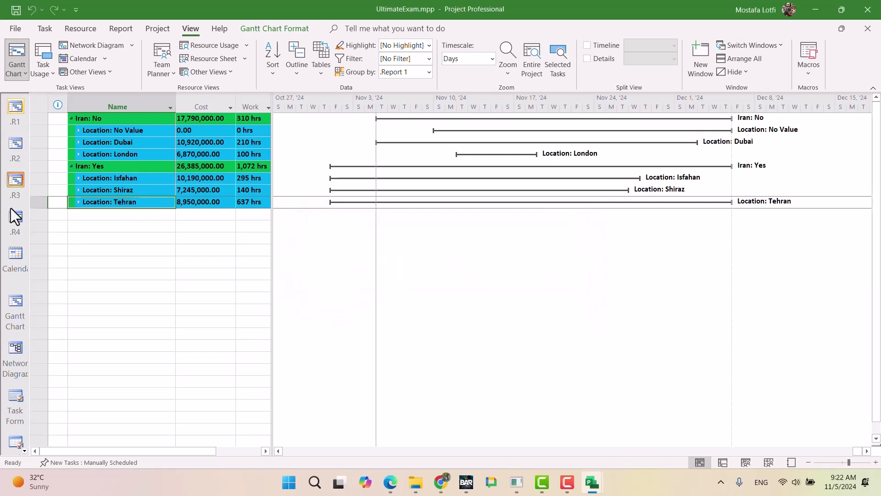
{"action": "left_click", "coordinate": [16, 304]}
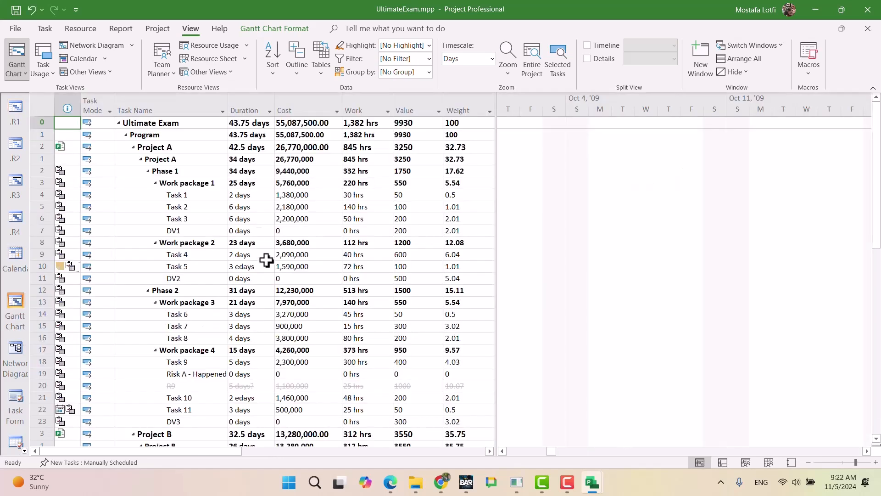